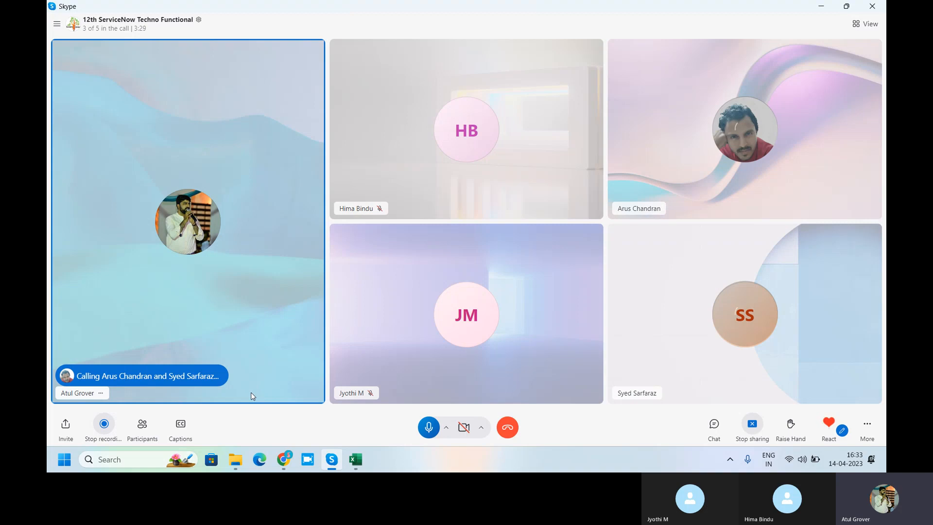
Switch to Chrome, open the dev100480 instance in a new tab and go to the developer sign-in to wake it.
click(284, 459)
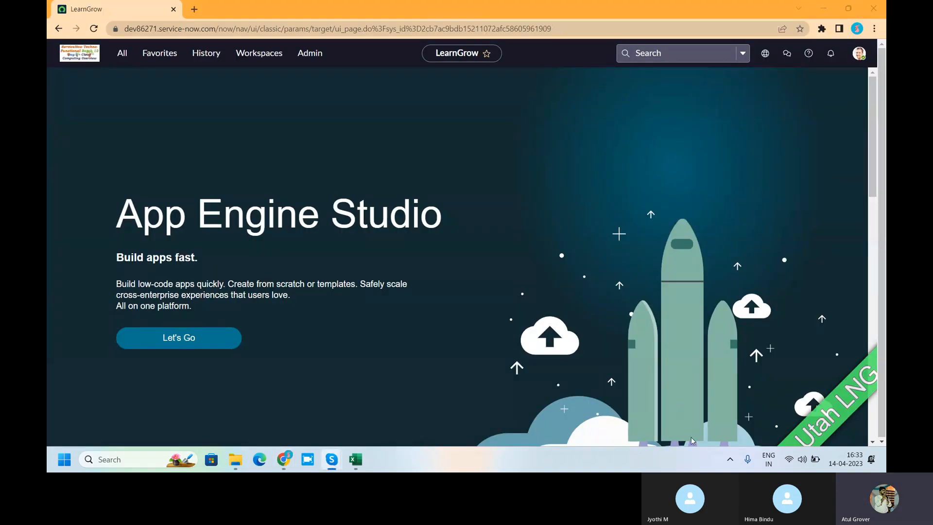
click(194, 8)
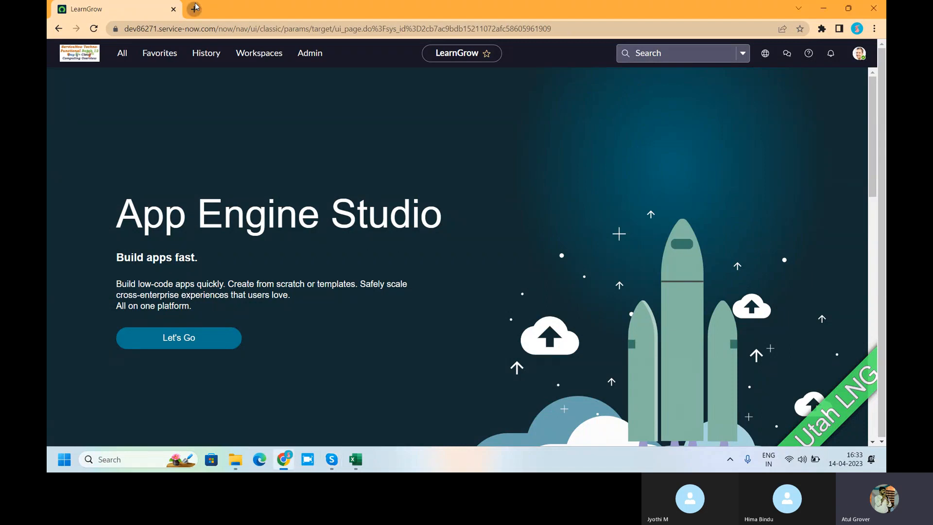
text(dev1)
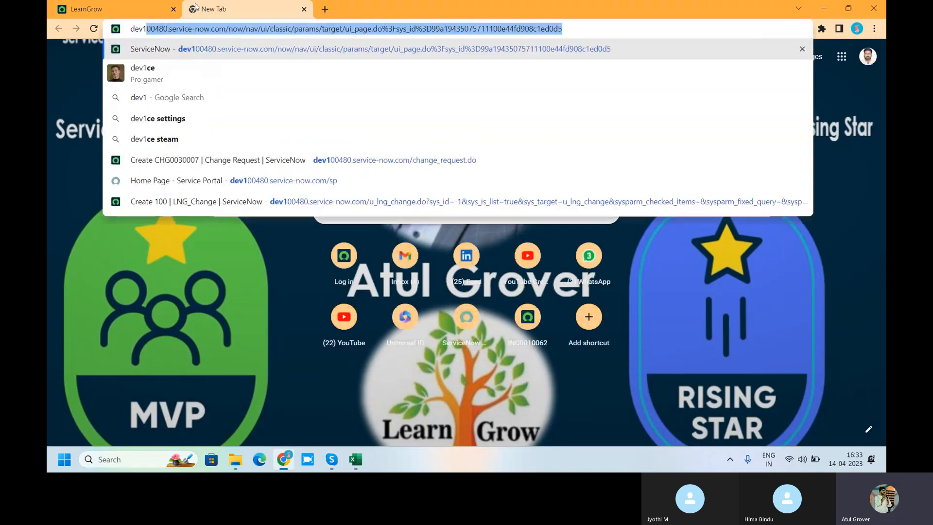
key(Return)
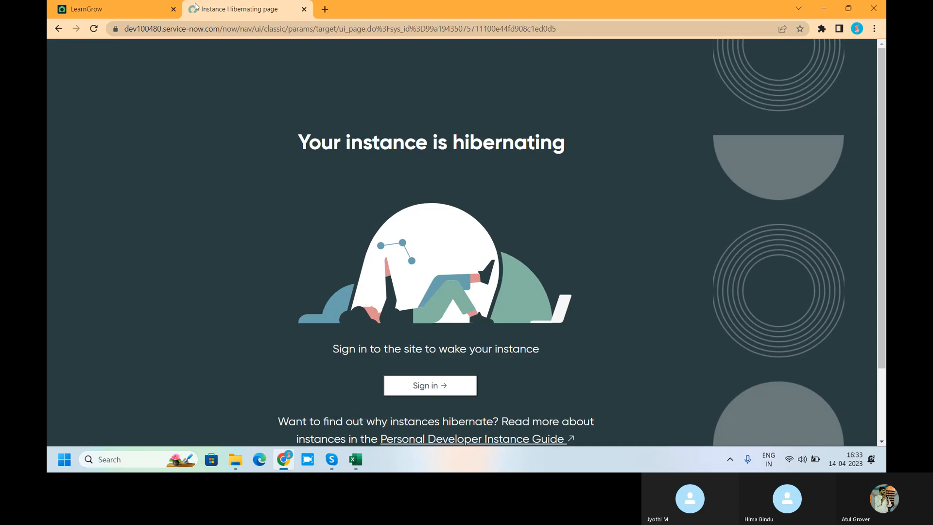
click(446, 389)
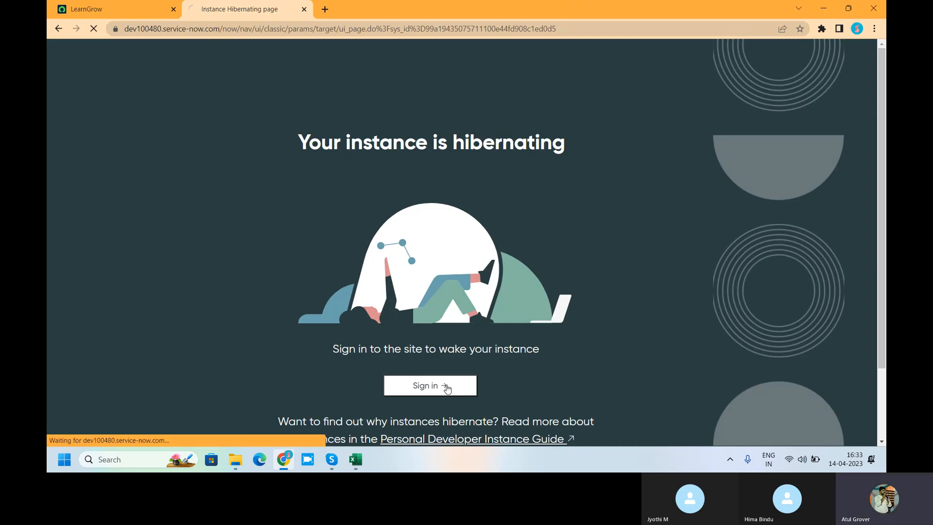
Return to the LearnGrow instance, open the System Definition Tables list and start a new table record.
click(90, 10)
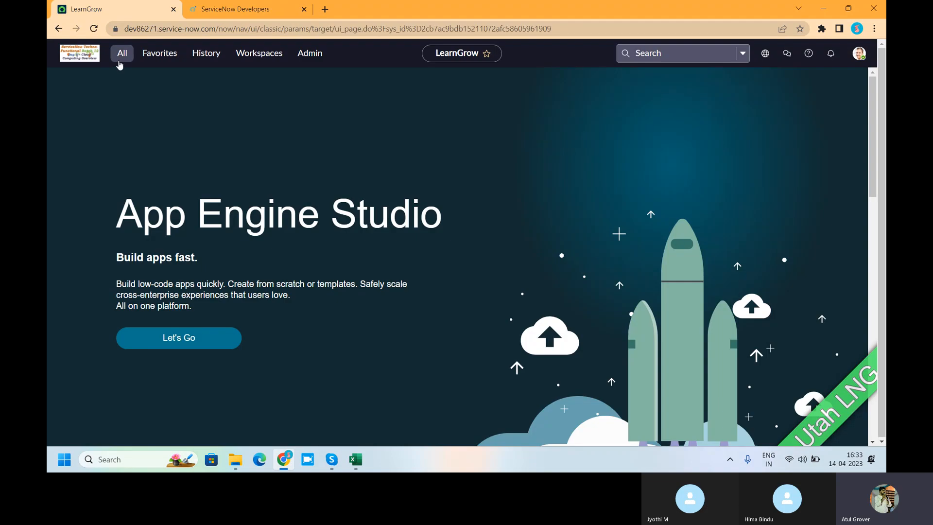
click(121, 53)
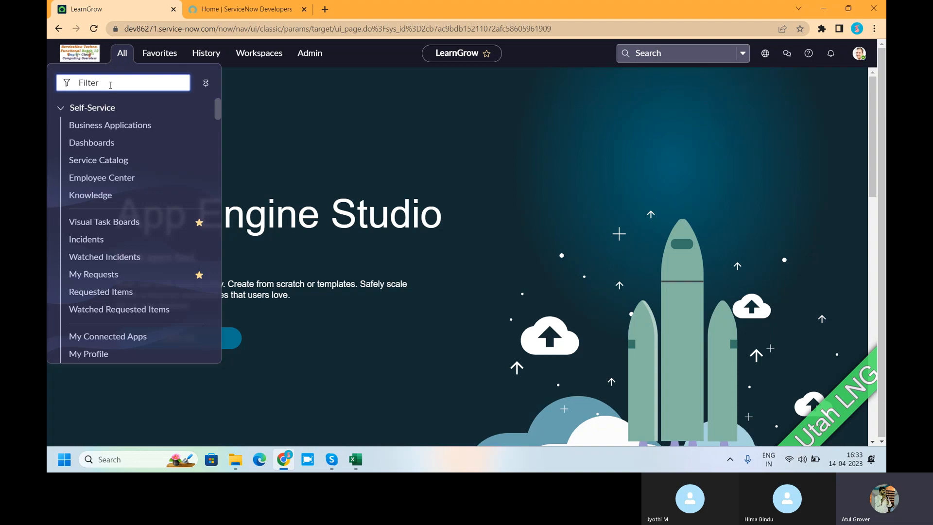
text(tables)
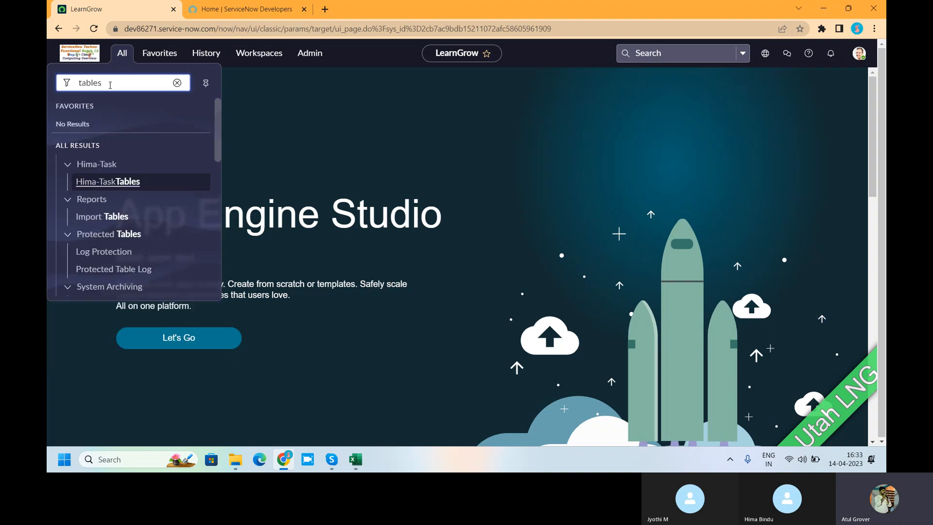
scroll(131, 191, down, 3)
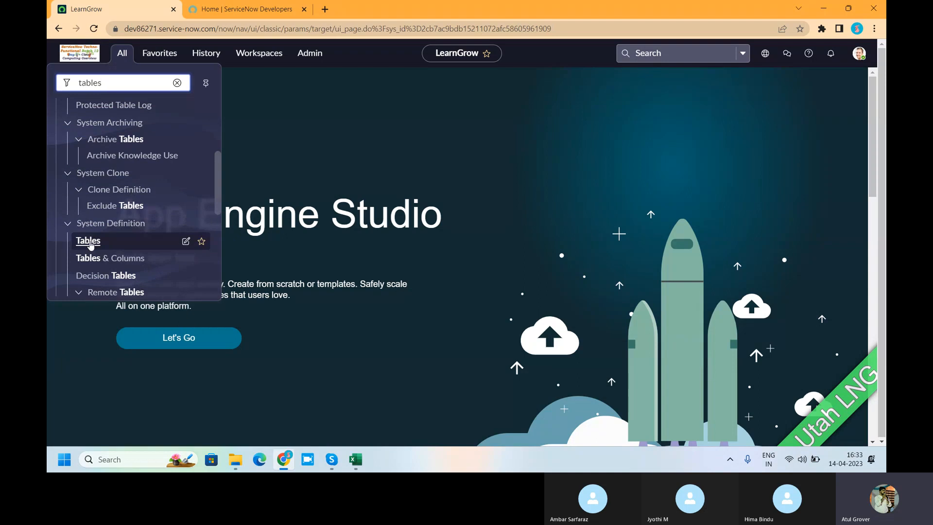
click(90, 243)
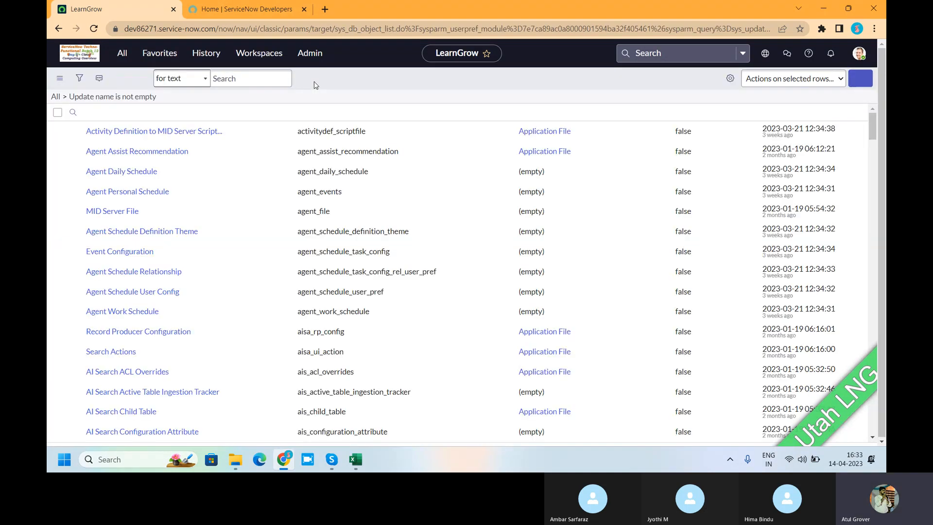
click(855, 79)
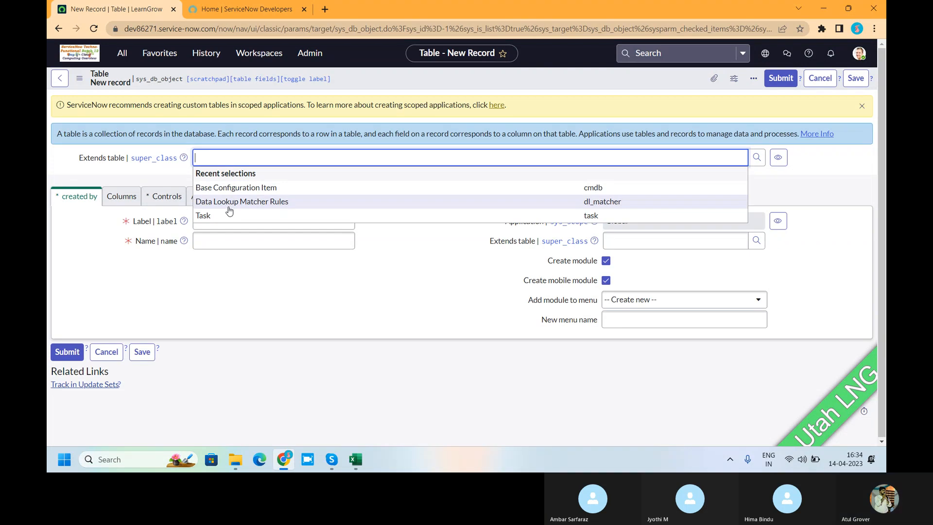
Select Global as the application scope for the new table record.
click(496, 105)
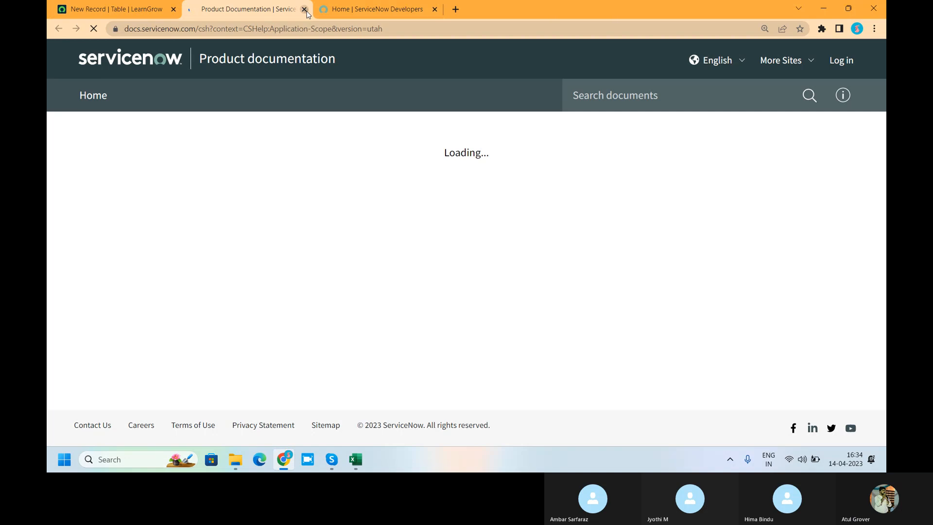
click(305, 10)
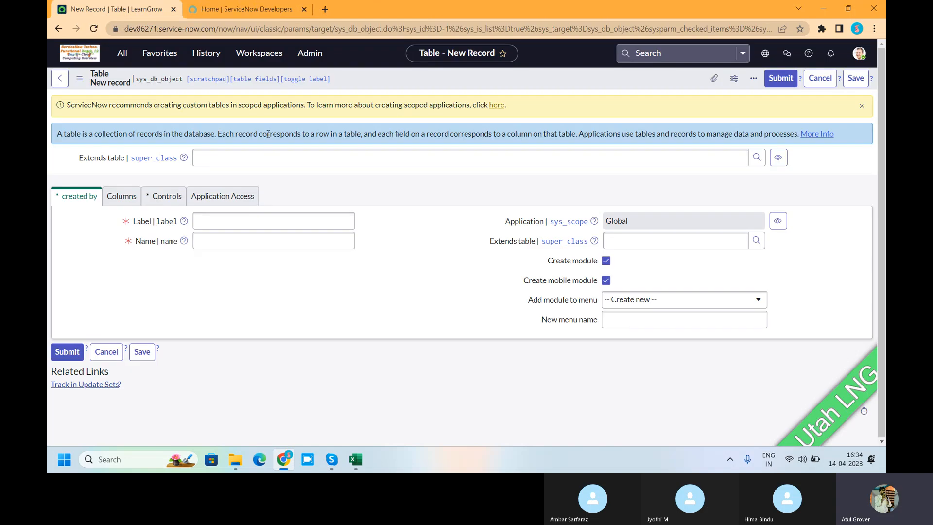
click(762, 54)
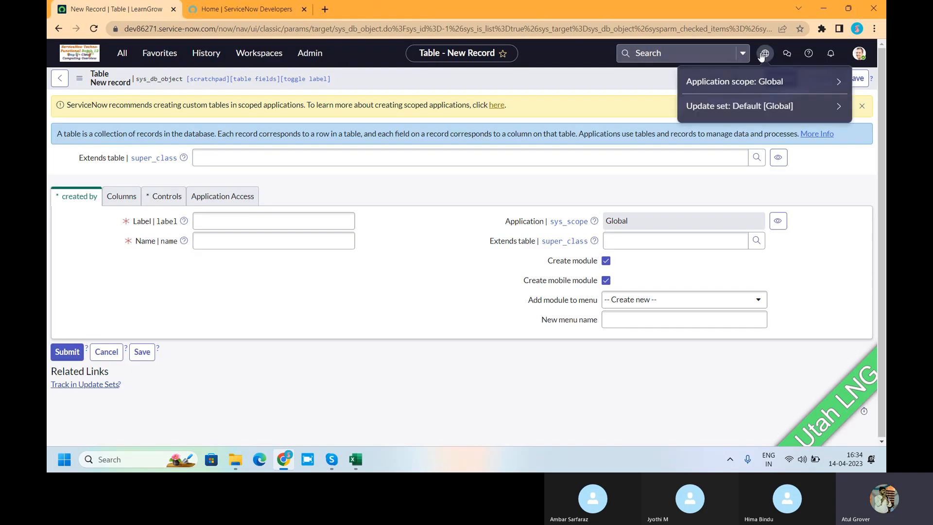
click(739, 81)
click(740, 104)
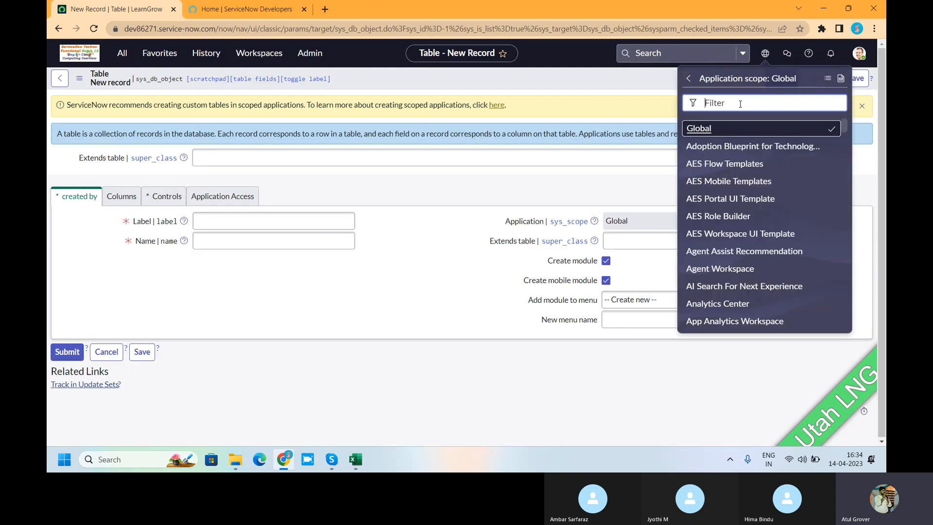
text(glo)
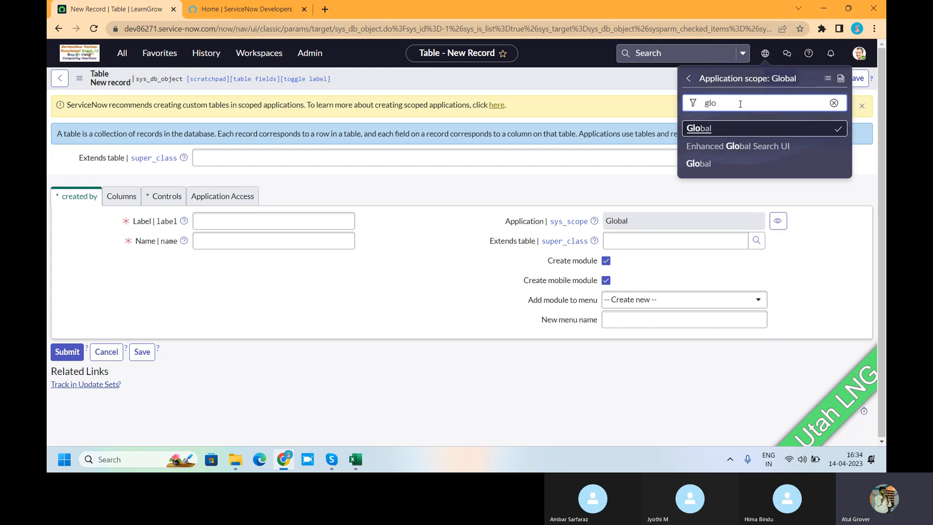
click(708, 171)
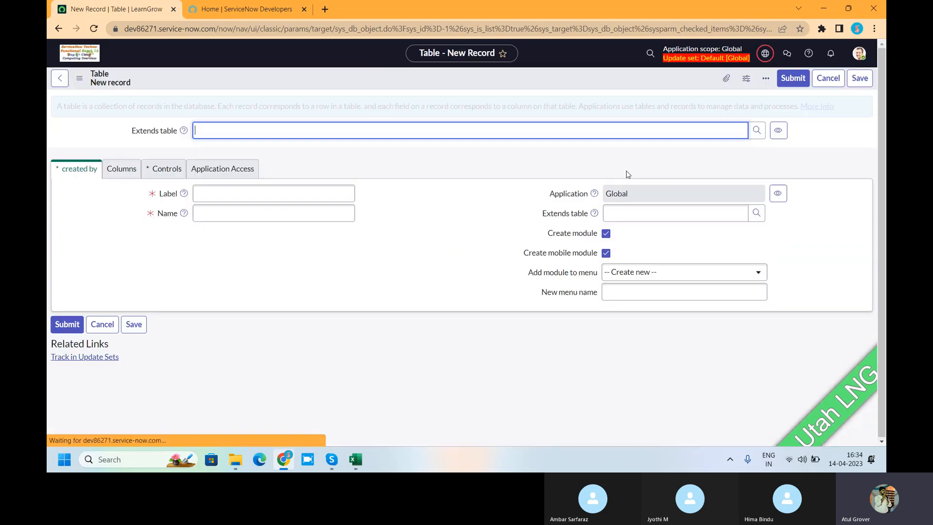
click(225, 10)
click(130, 14)
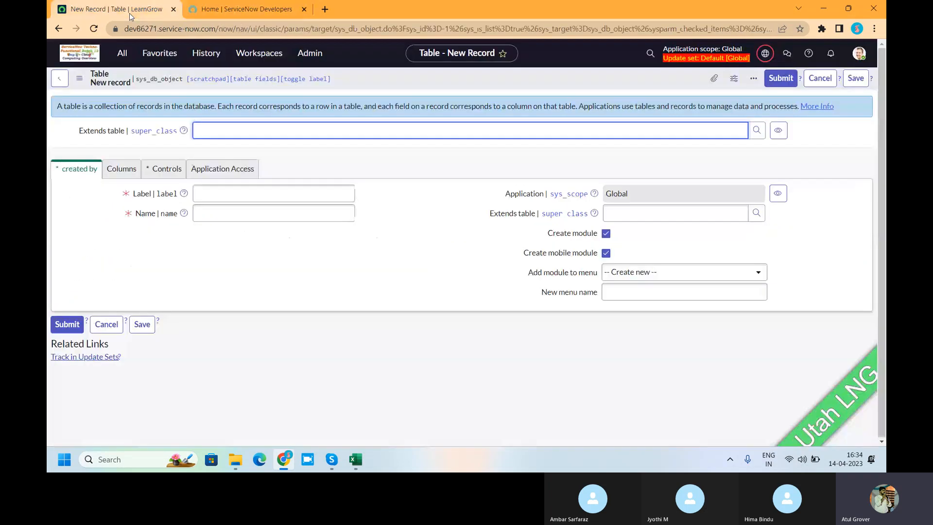
Make the new table extend Data Lookup Matcher Rules and label it LNG_Change.
click(593, 132)
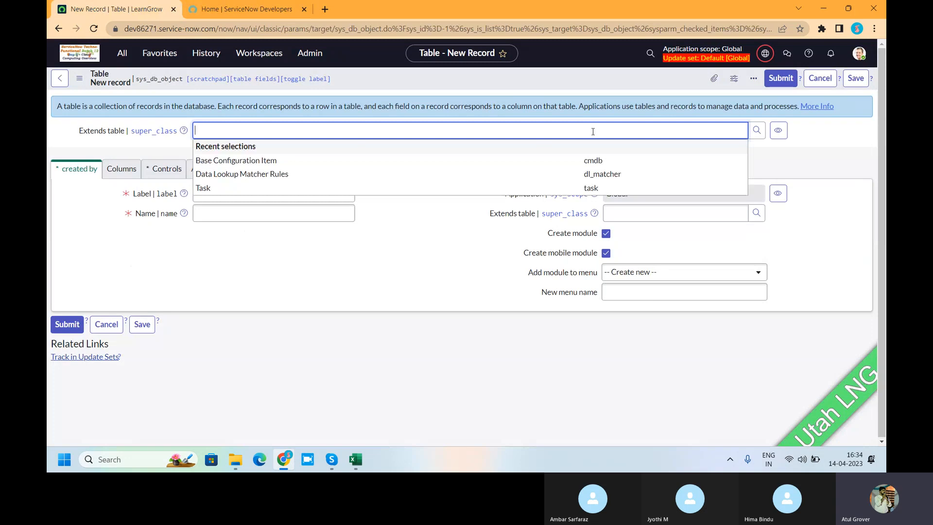
click(279, 174)
click(237, 193)
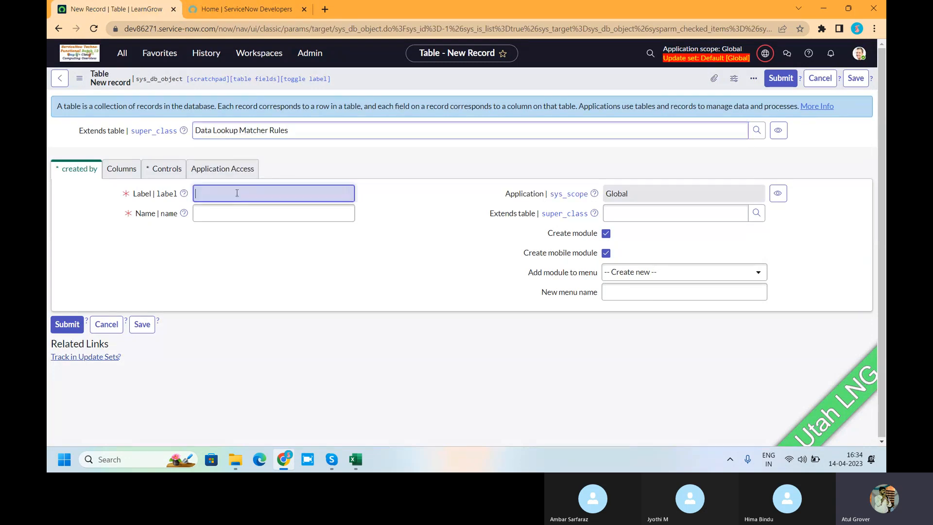
text(LNG)
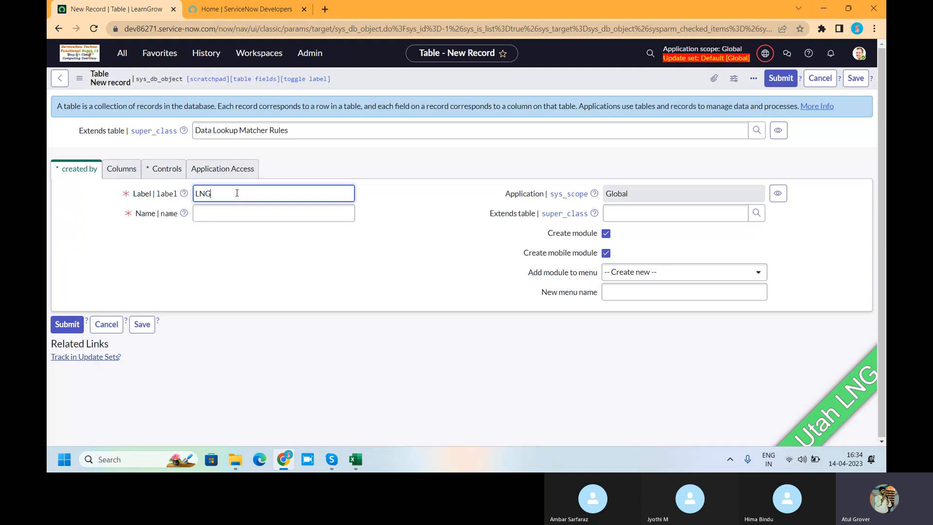
text(_Change)
click(425, 229)
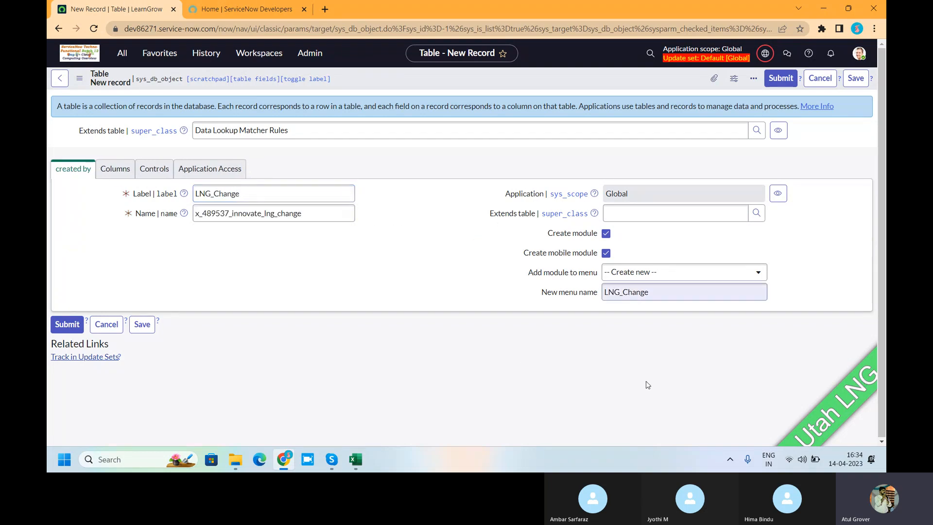
Assign the table's module to the LearnGrow Together application menu.
click(666, 274)
text(lea)
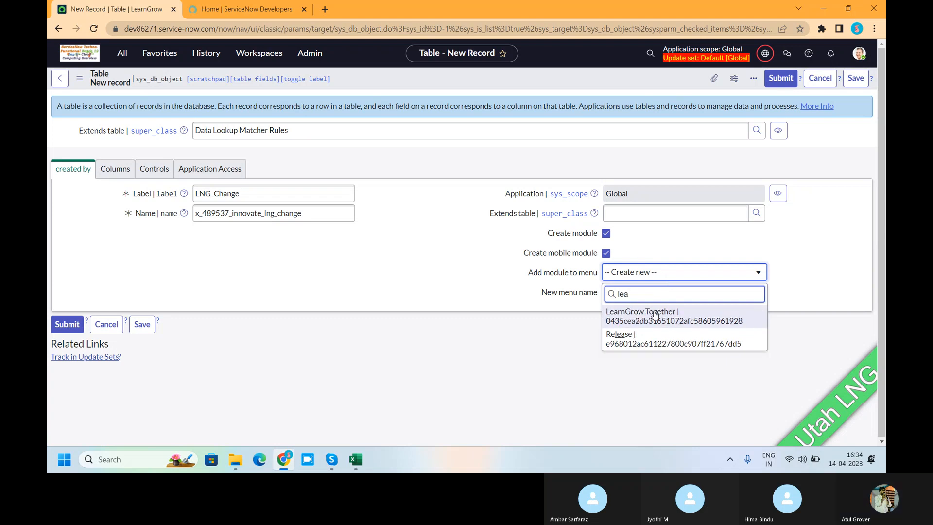
click(654, 315)
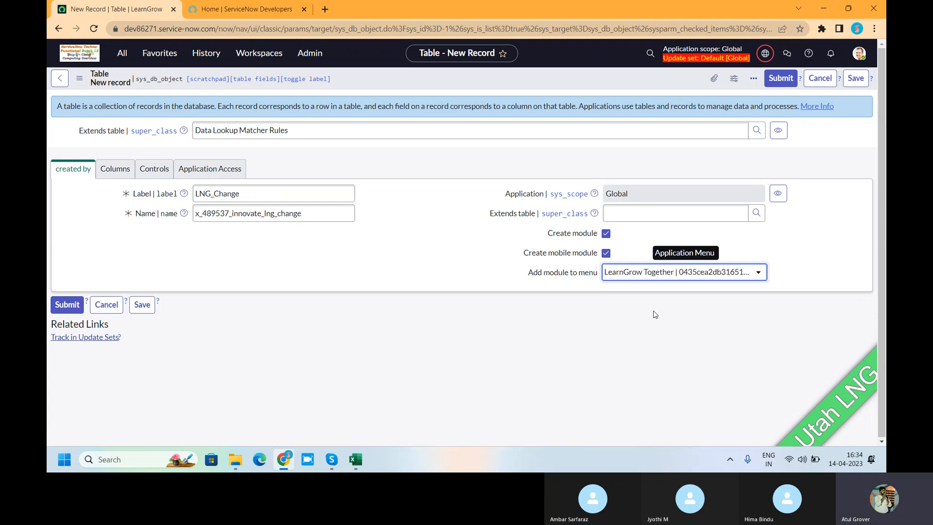
Save the LNG_Change table record and display its list of columns.
right_click(501, 75)
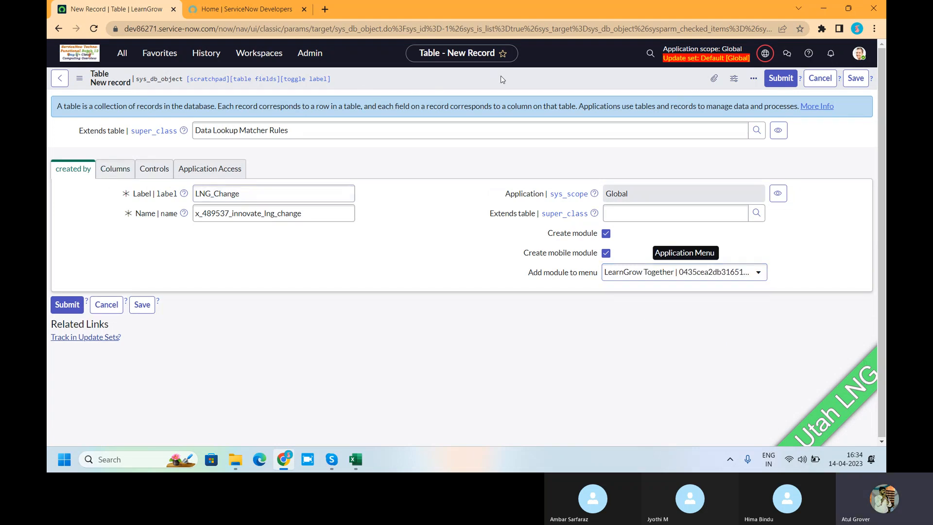
click(509, 82)
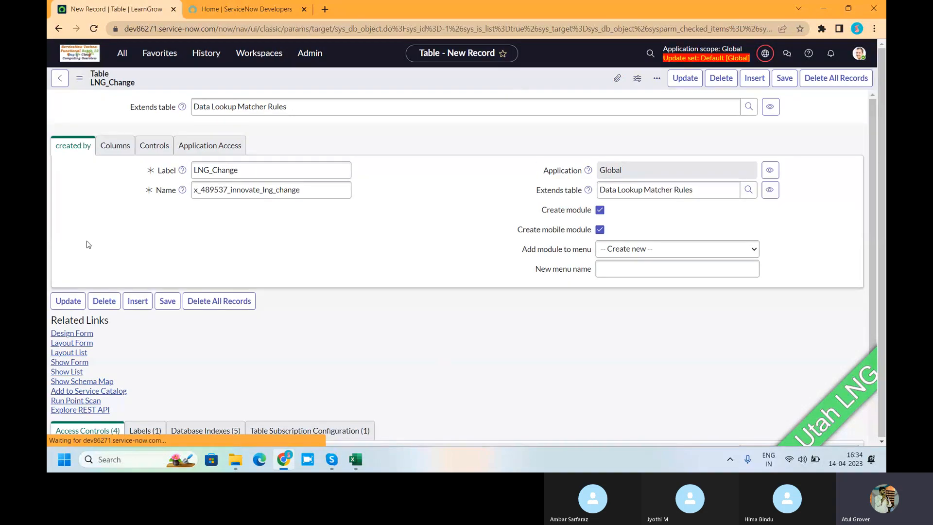
click(121, 176)
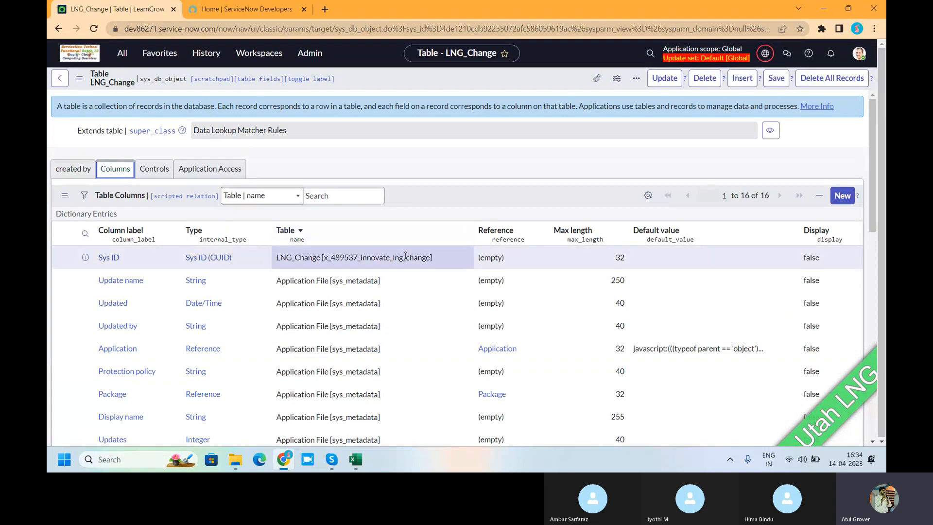
scroll(405, 256, down, 5)
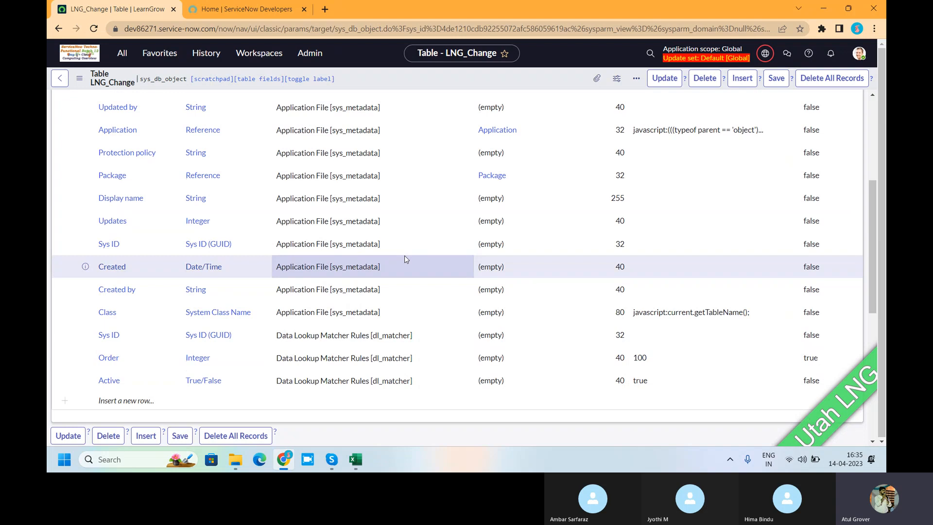
Open Notepad over the table record and write the heading "change" in a blank note.
key(super)
text(note)
key(Return)
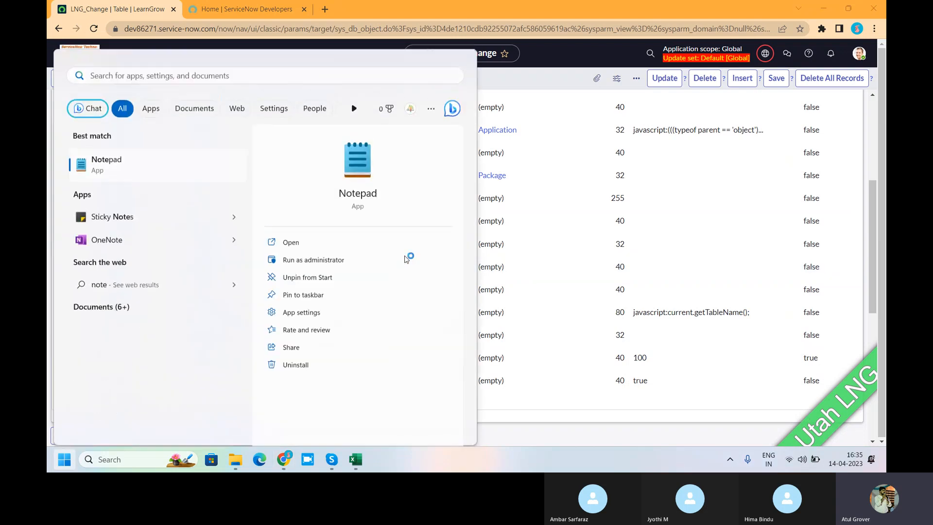
drag(720, 118, 548, 129)
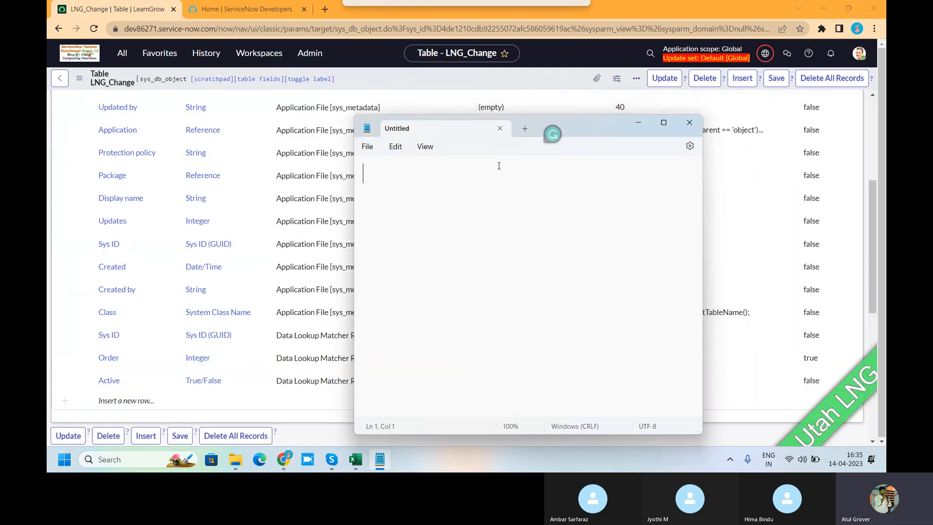
text(change)
key(Return)
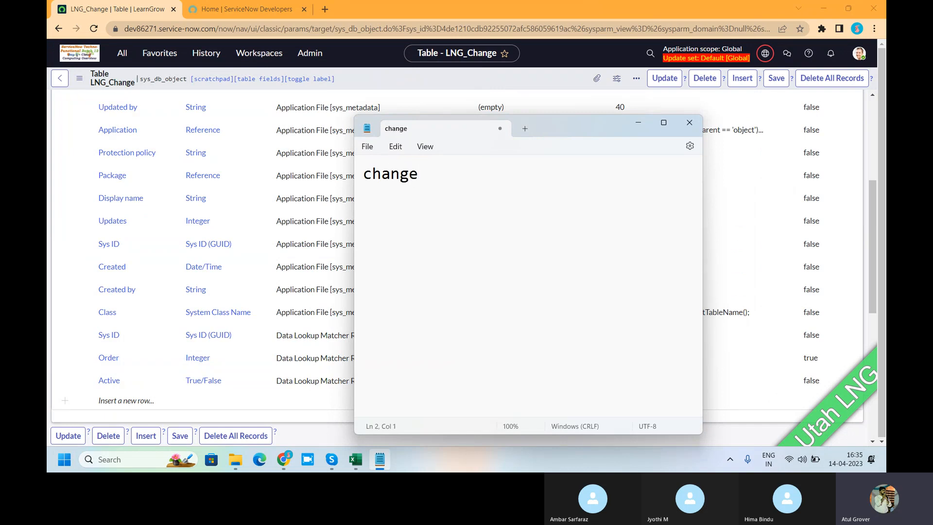
List "Impact --->" and "Urgency -->" on separate lines below the change heading.
text(Impact)
key(Return)
key(Return)
text(Urgenct)
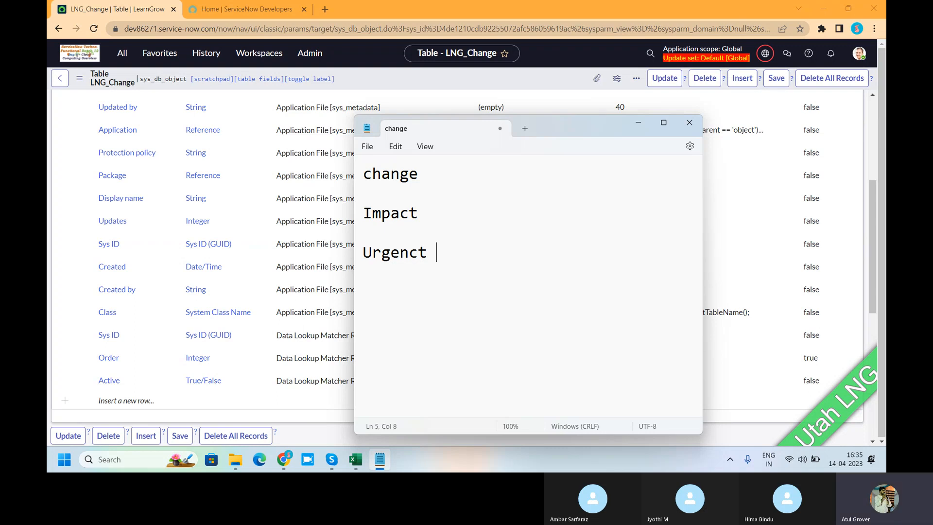
key(BackSpace)
text(y ->)
click(436, 252)
text(-->)
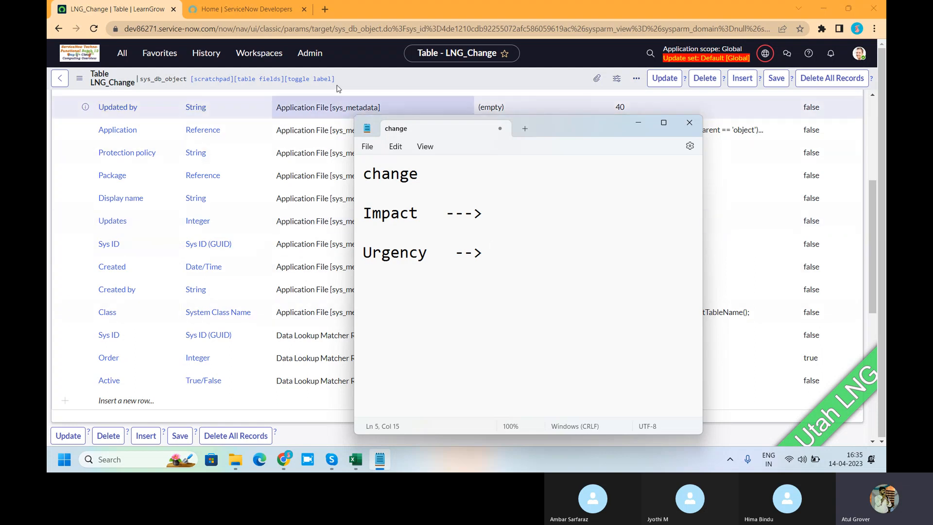
Start a new dictionary entry from the LNG_Change table's columns list and set its type to Choice.
click(371, 81)
scroll(224, 243, down, 1)
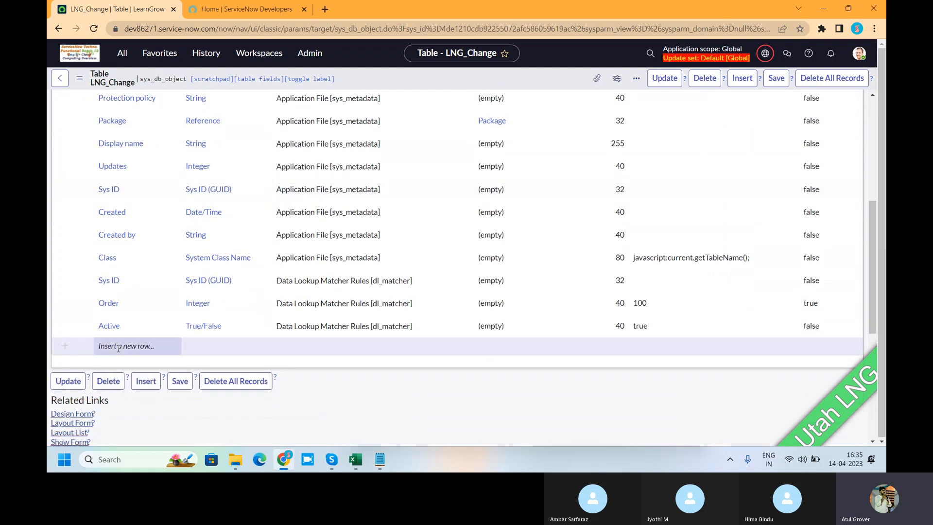
scroll(257, 267, up, 3)
scroll(257, 268, up, 3)
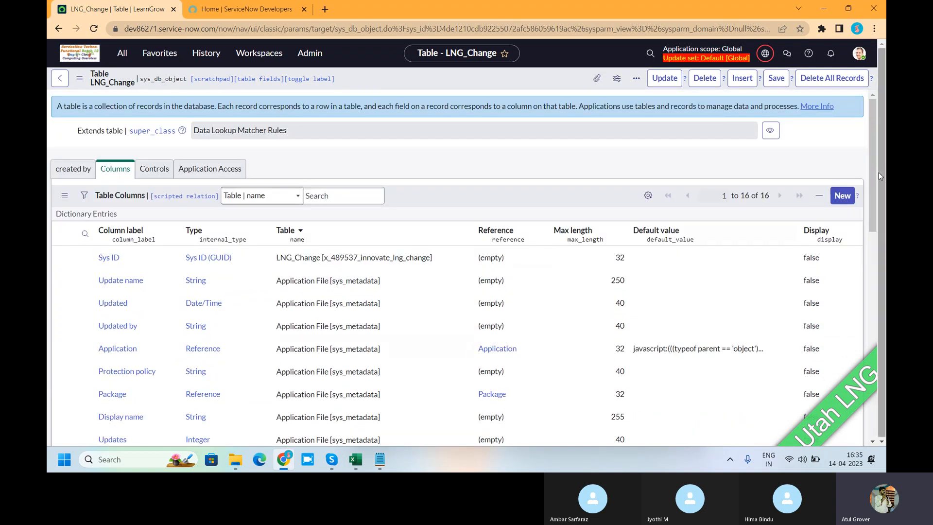
click(843, 196)
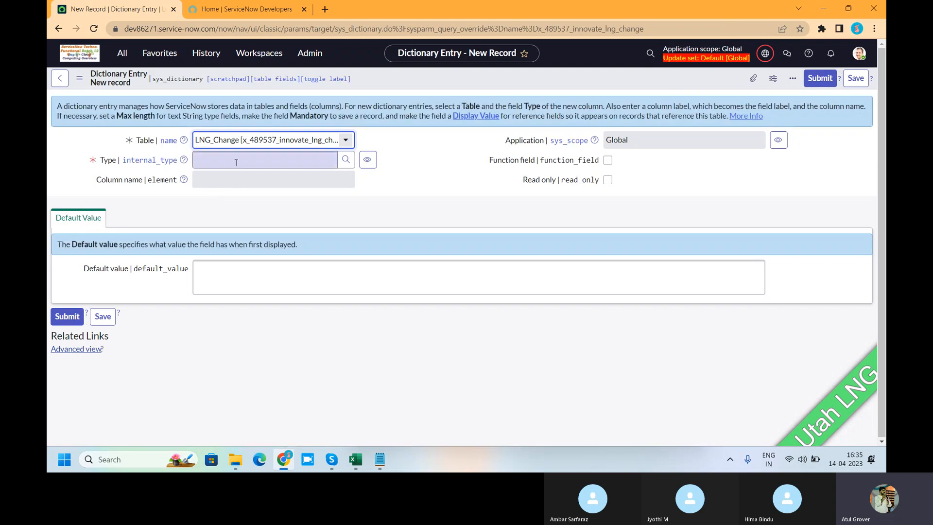
click(235, 160)
text(cho)
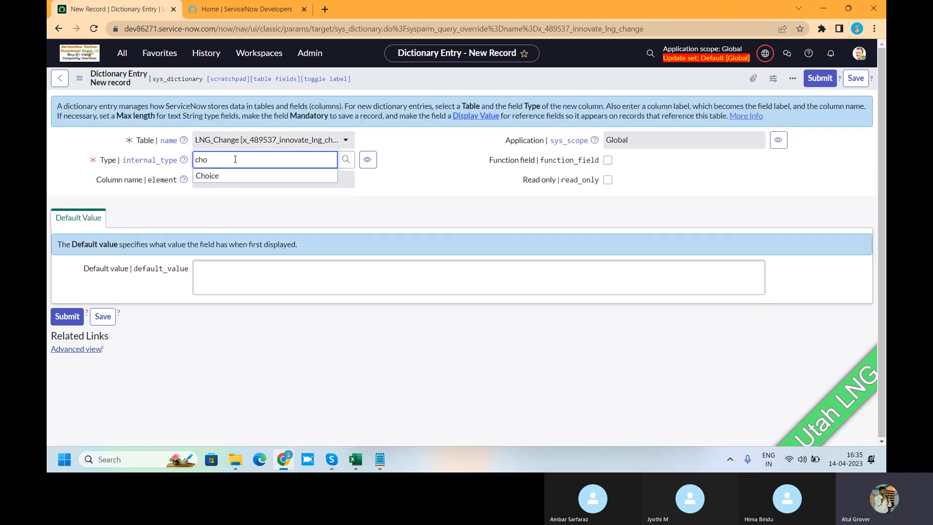
text(ic)
click(224, 176)
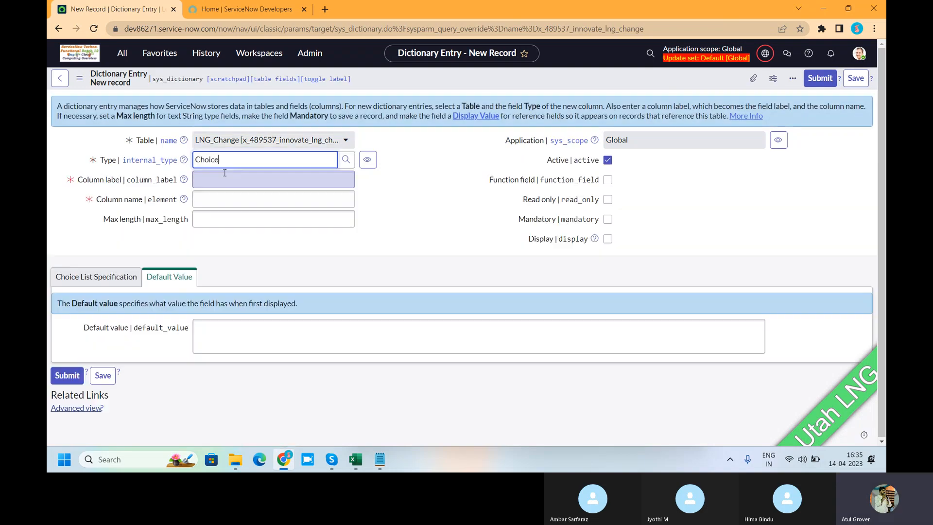
Label the new column lng_impact, with the matching column name, and set its maximum length to 40.
click(225, 176)
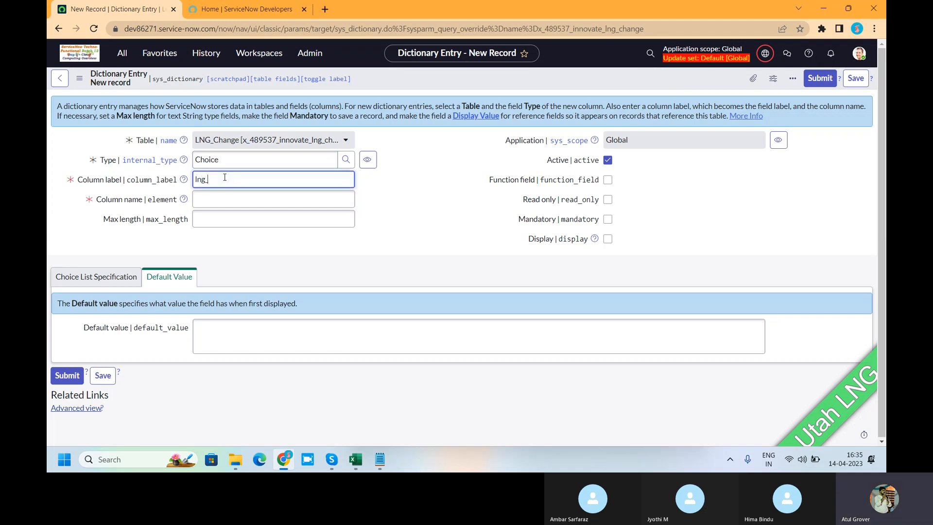
text(lng_impact)
click(220, 223)
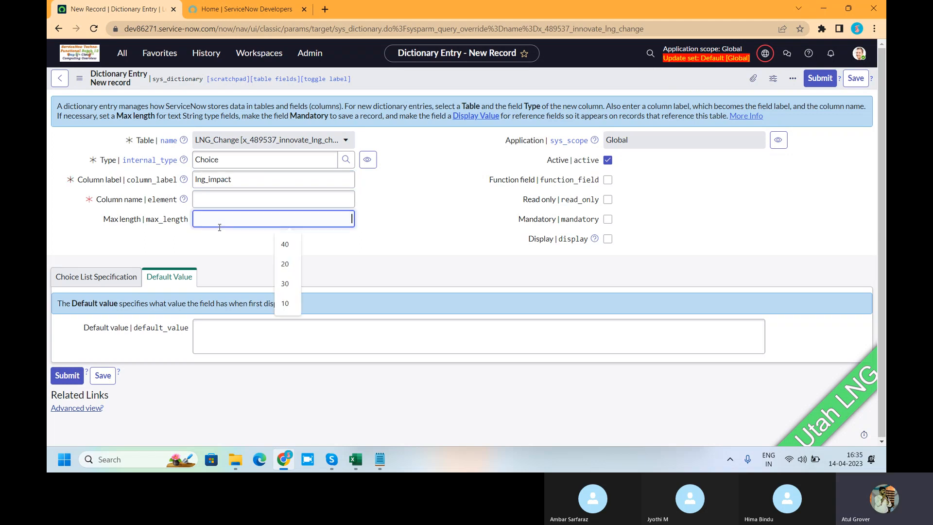
text(40)
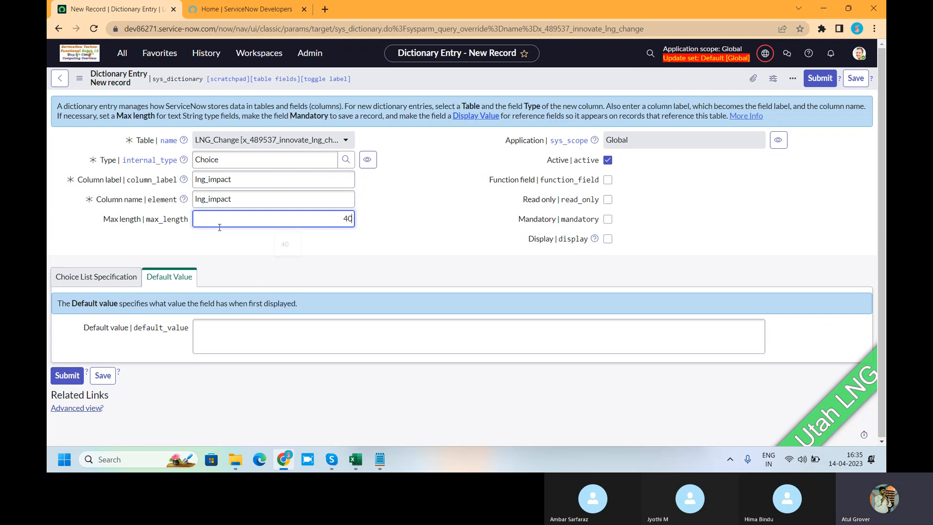
click(389, 198)
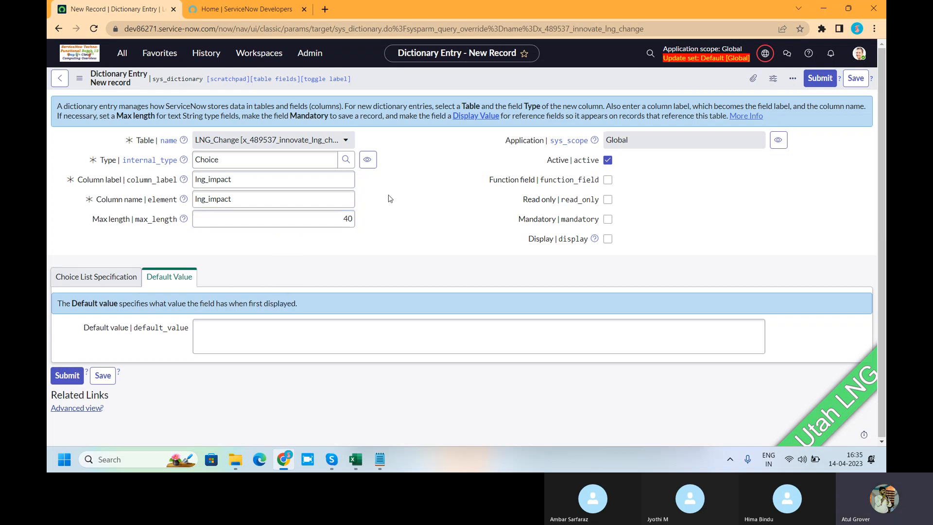
Set the column's choice option to "Dropdown with -- None --" and save the dictionary entry.
click(96, 276)
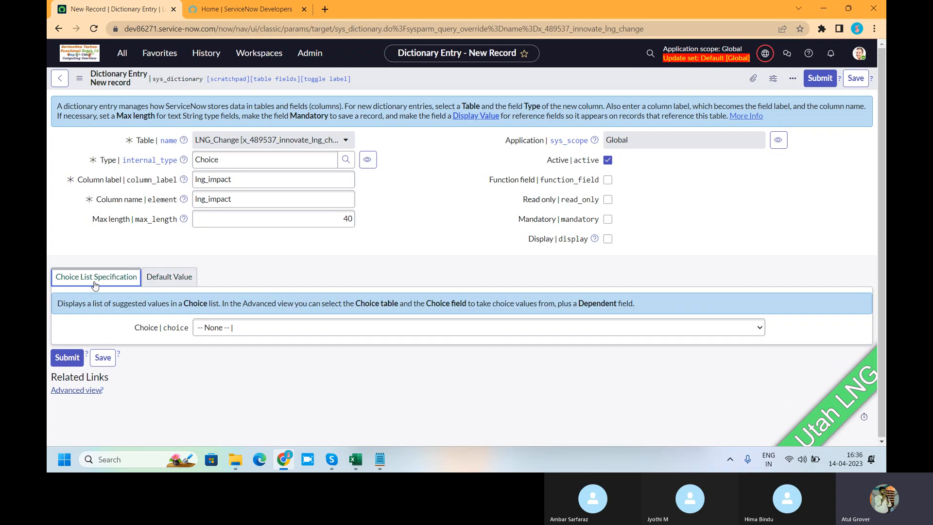
click(281, 327)
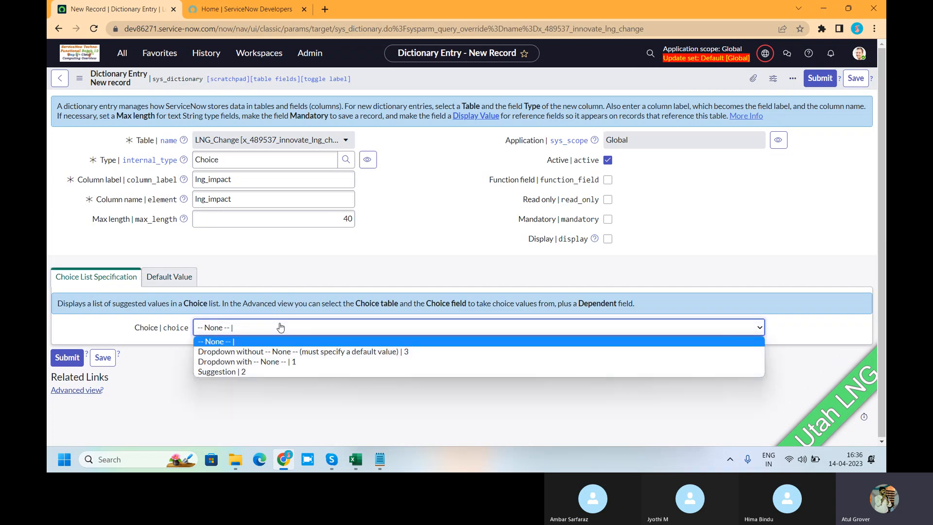
click(264, 363)
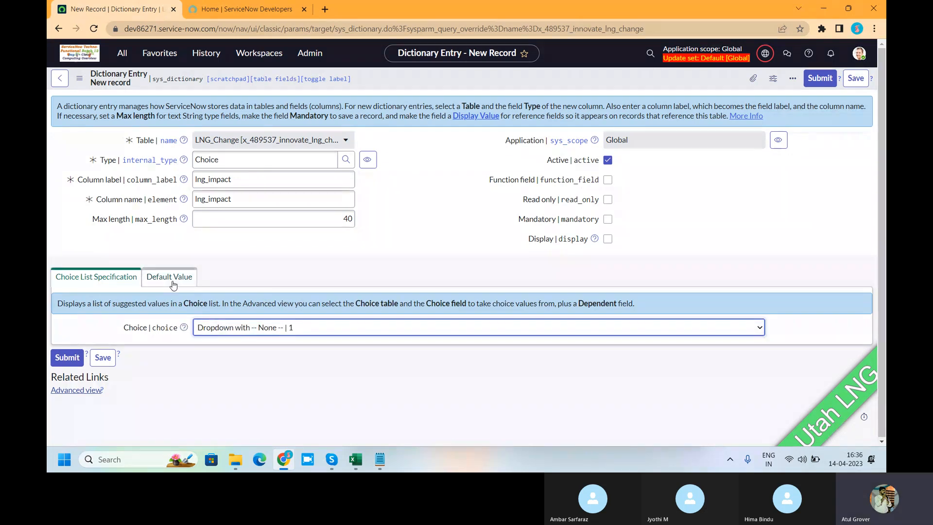
right_click(391, 82)
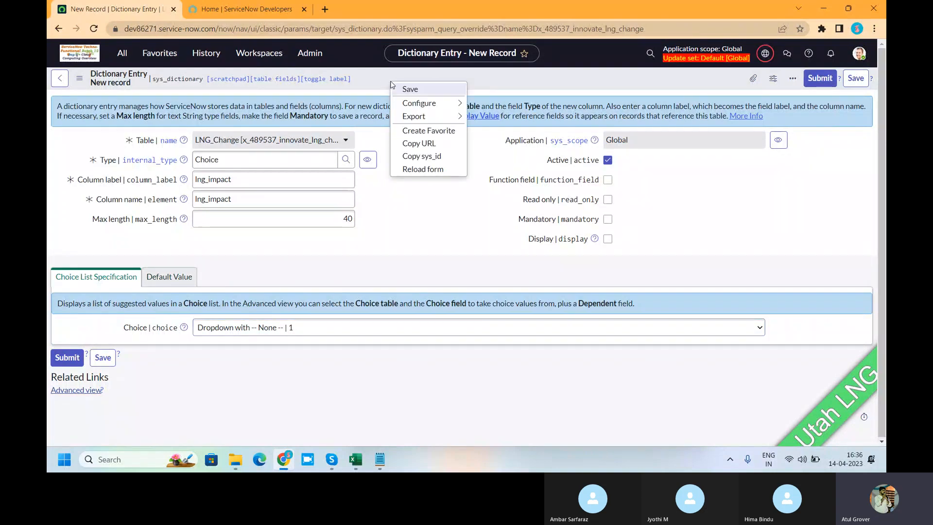
click(417, 89)
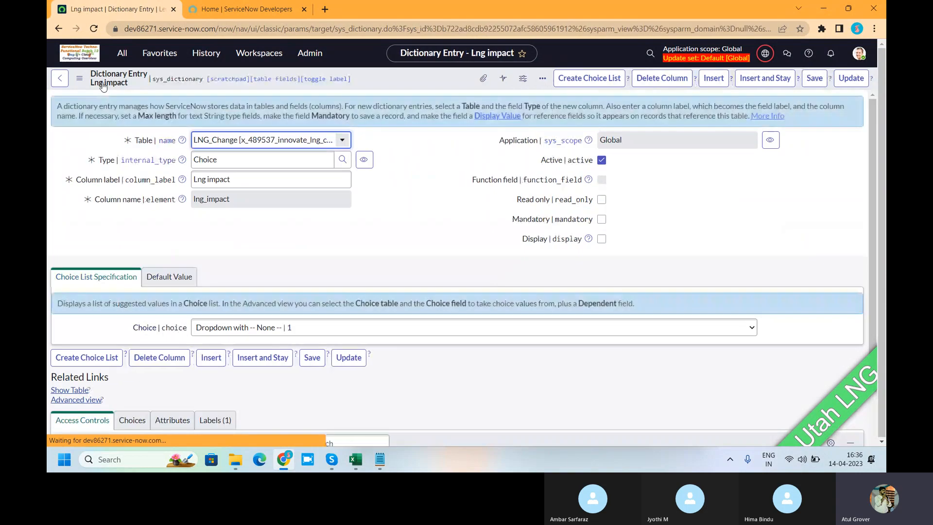
Switch the Lng impact dictionary entry to the Advanced view.
click(80, 82)
mouse_move(119, 181)
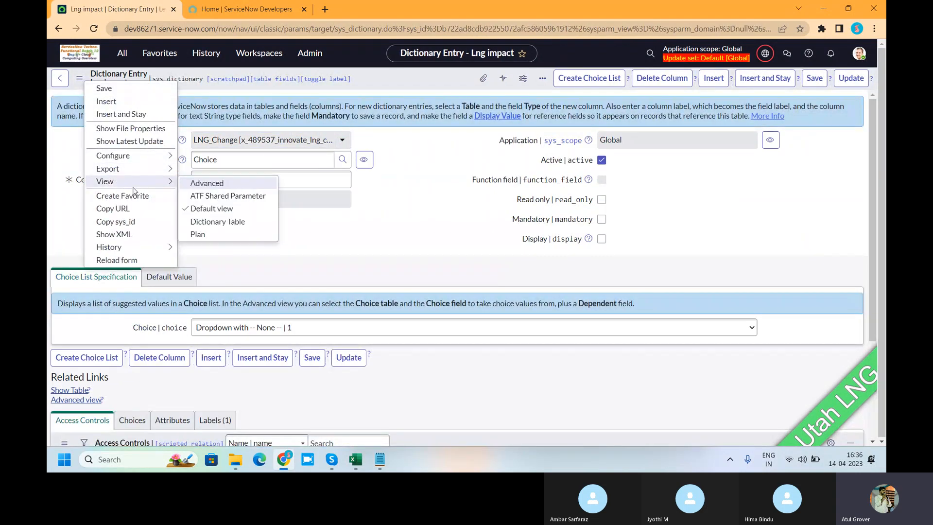
click(218, 188)
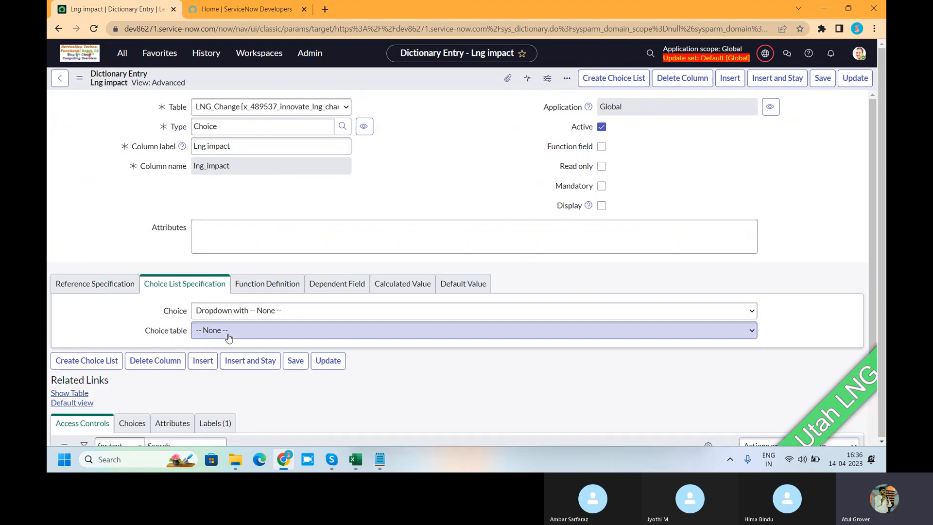
Set the choice table of the Lng impact column to Change Request [change_request] and save the entry.
scroll(214, 337, down, 2)
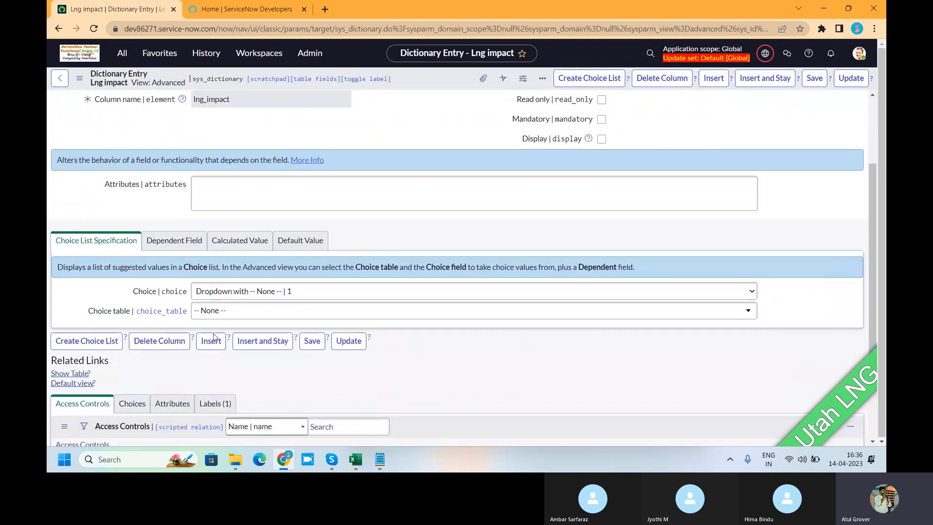
click(233, 313)
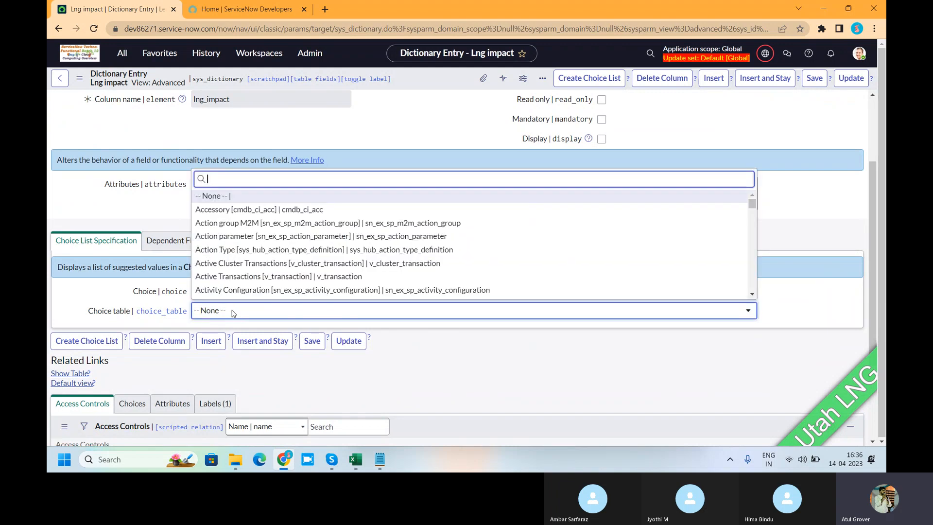
text(change)
text(_req)
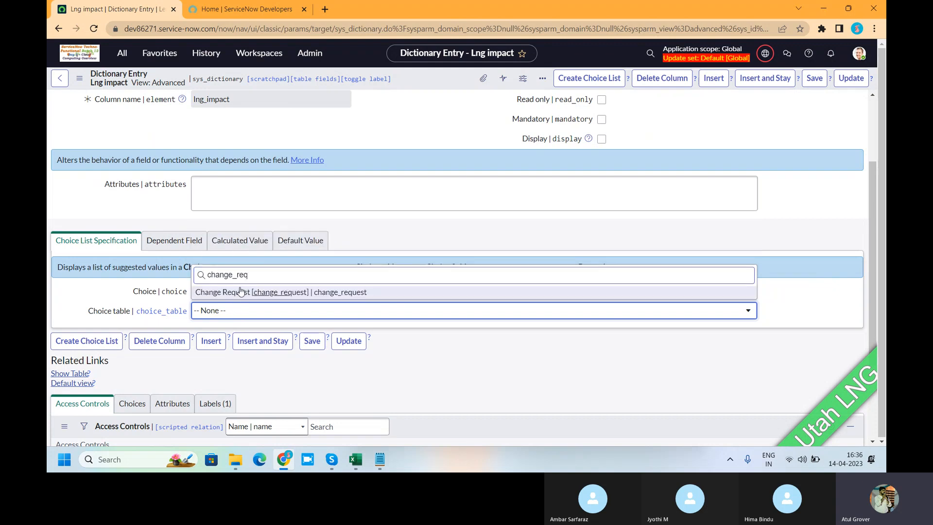
click(240, 292)
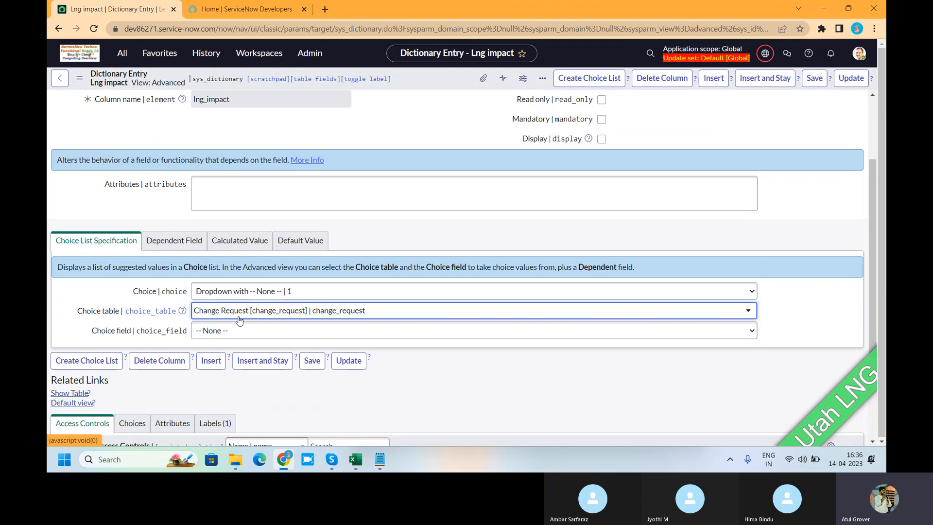
right_click(428, 82)
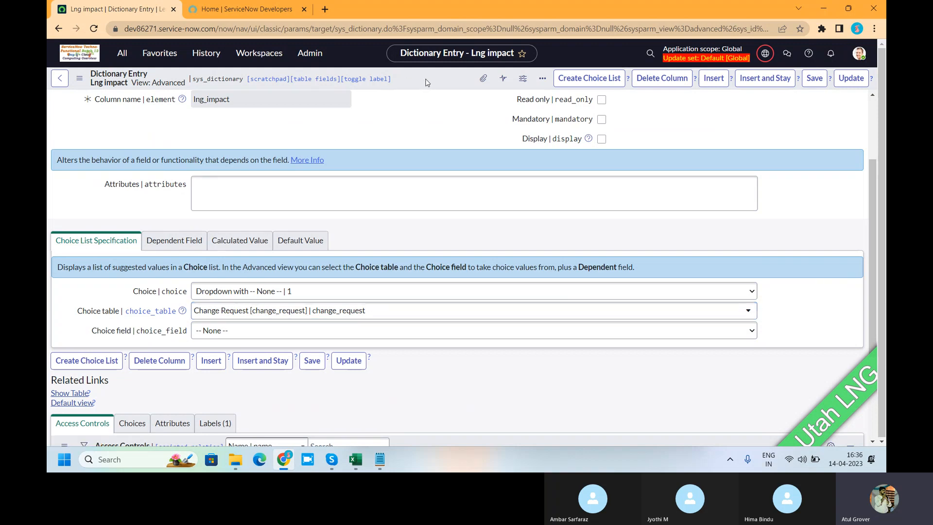
click(438, 90)
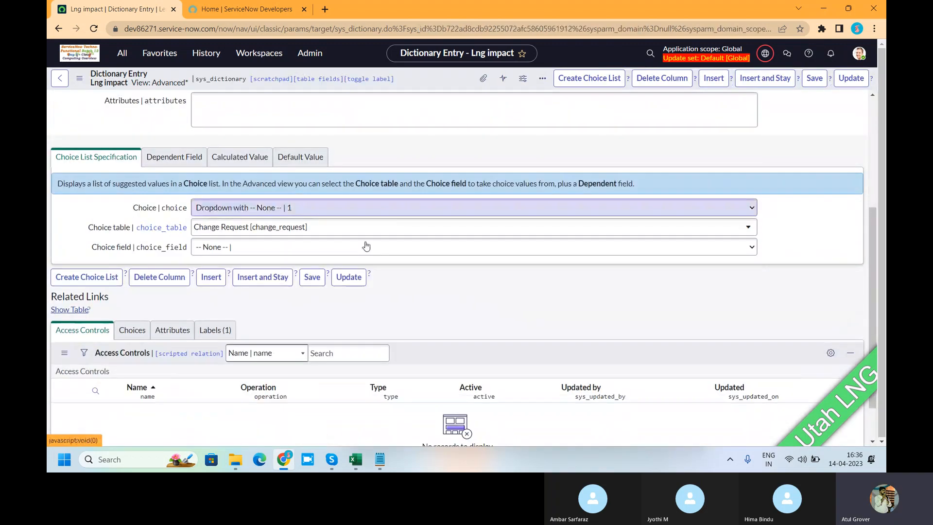
Add the choice "1 - High" with value 1 to the Lng impact column.
click(131, 334)
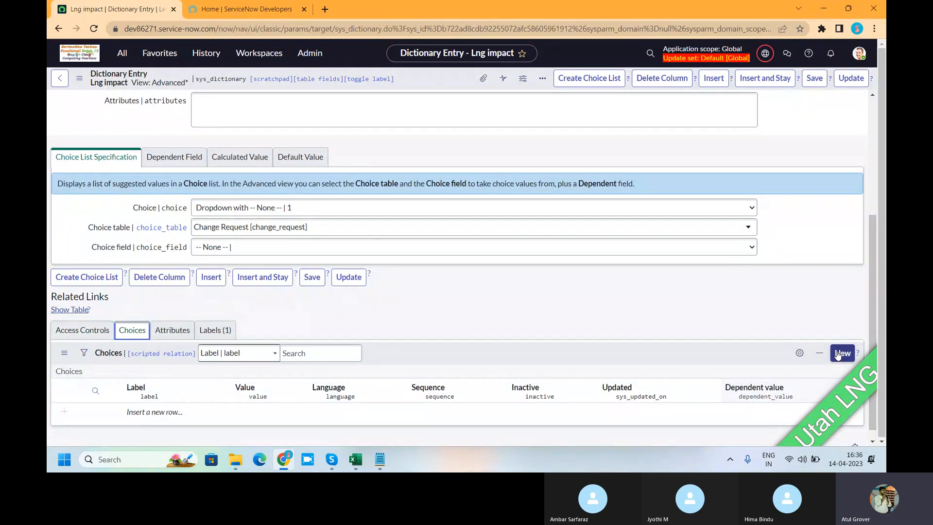
click(157, 413)
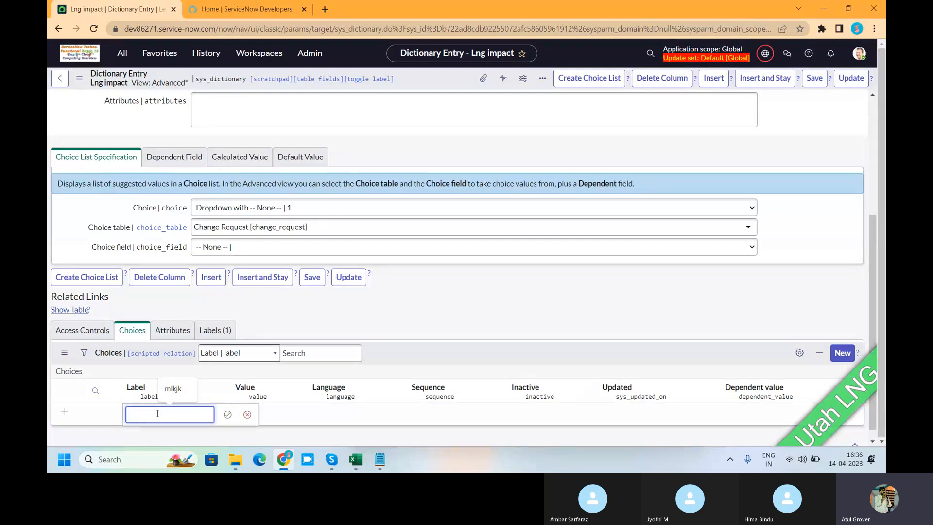
text(1 - High)
key(Tab)
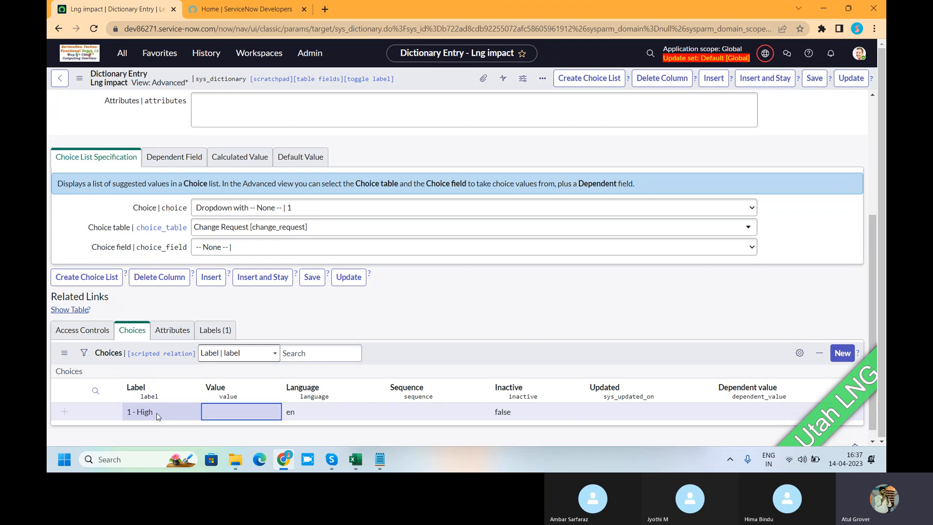
click(233, 414)
text(1)
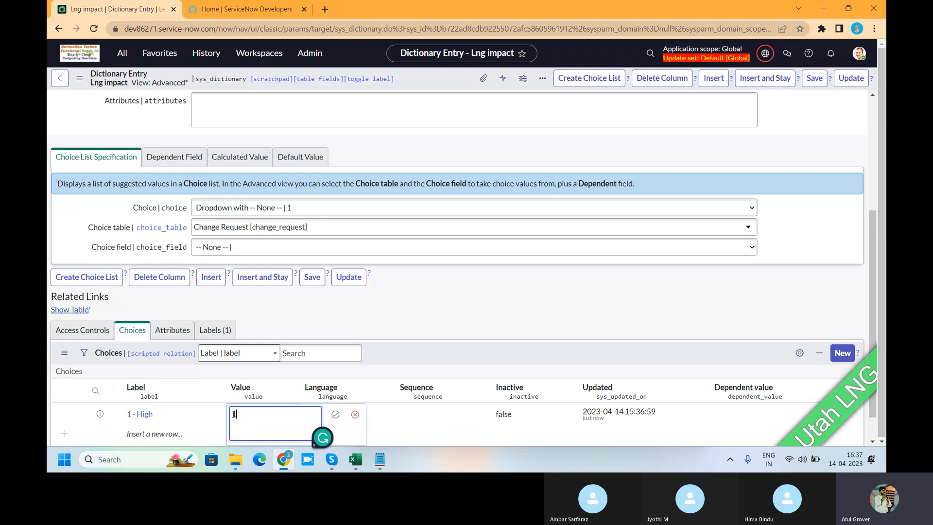
click(338, 418)
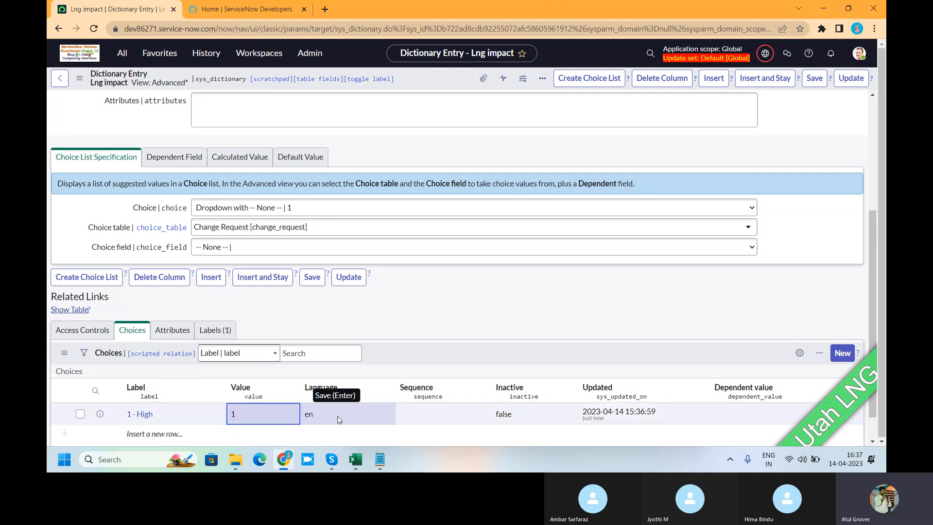
Add the choice "2 - Medium" with value 2 to the Lng impact column and save the entry.
click(144, 429)
text(2 - Medium)
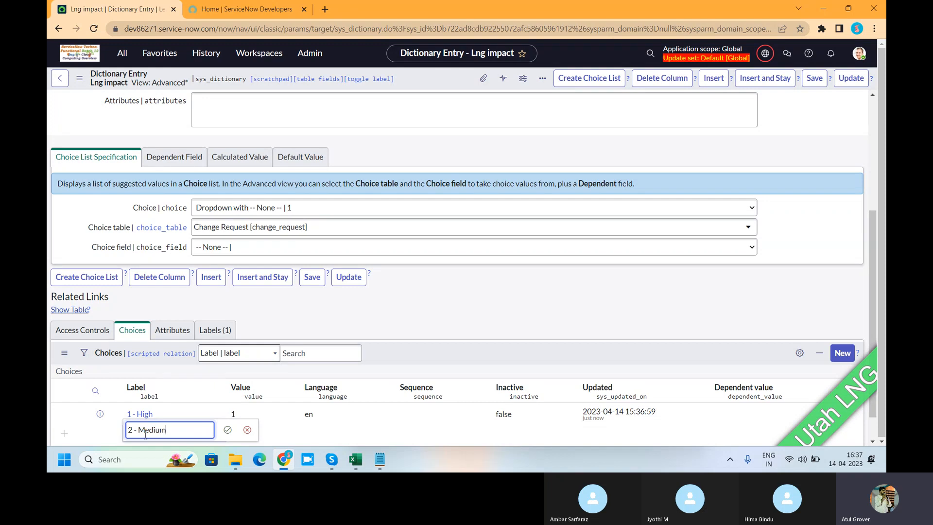
click(228, 430)
double_click(232, 435)
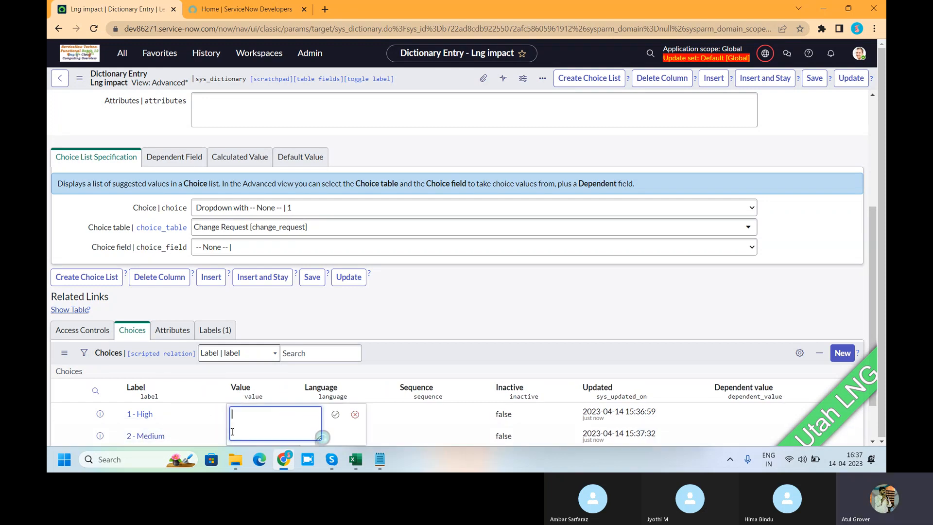
text(2)
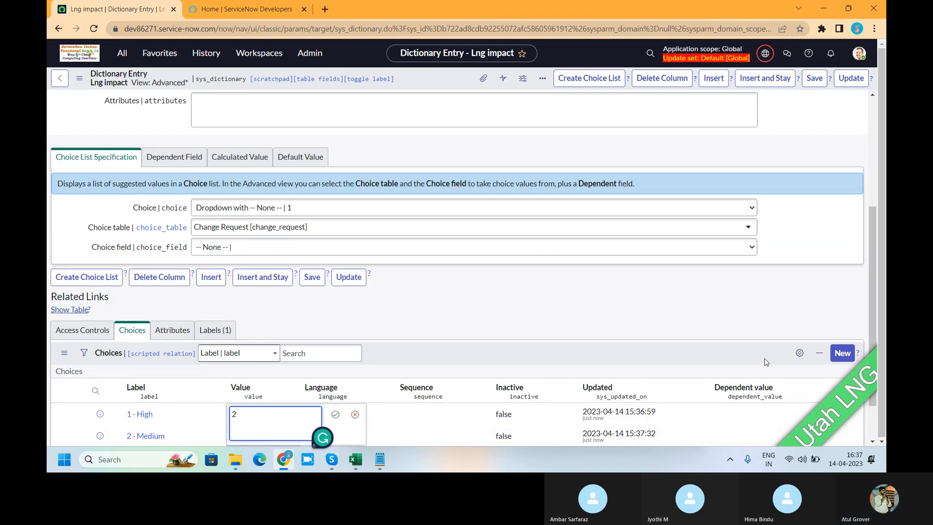
click(334, 415)
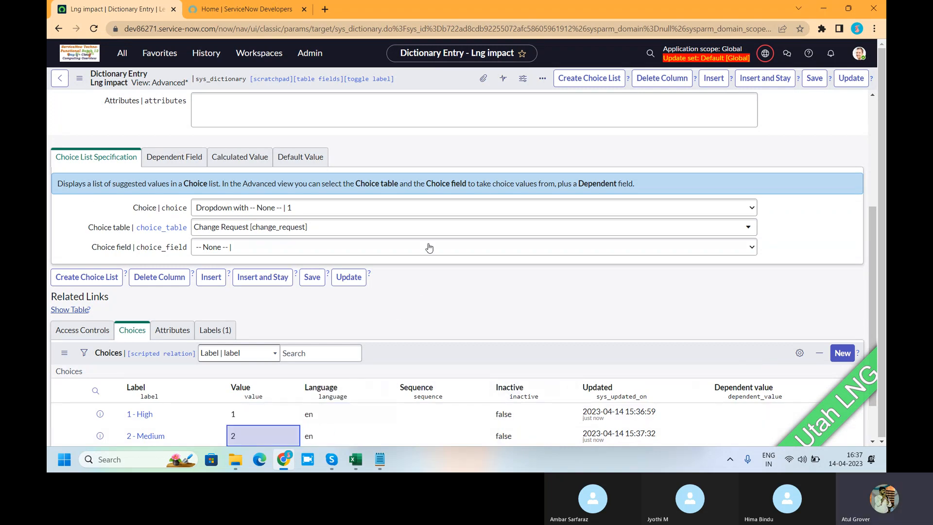
right_click(417, 81)
click(430, 81)
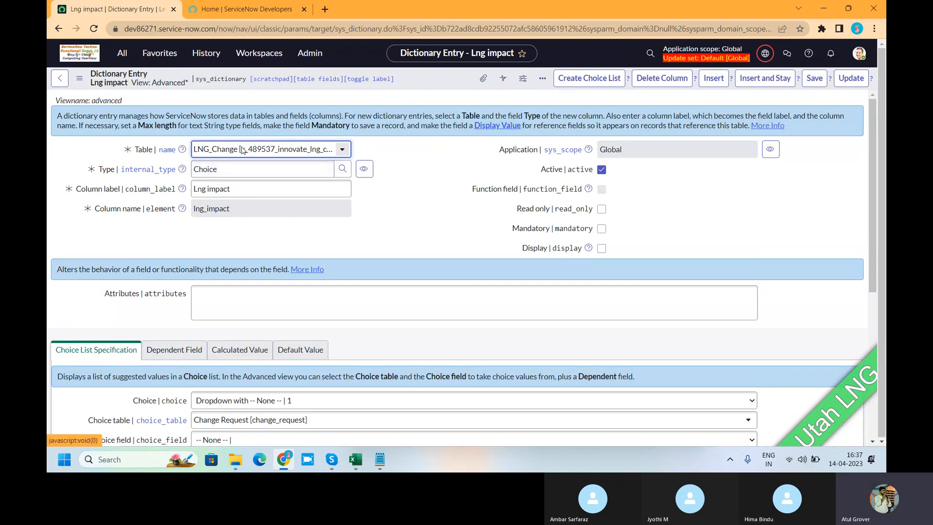
click(342, 150)
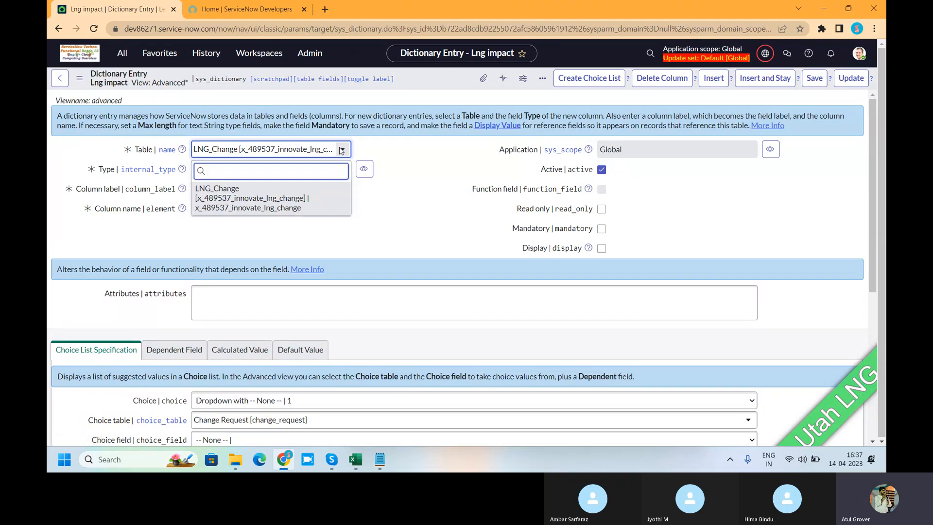
click(342, 150)
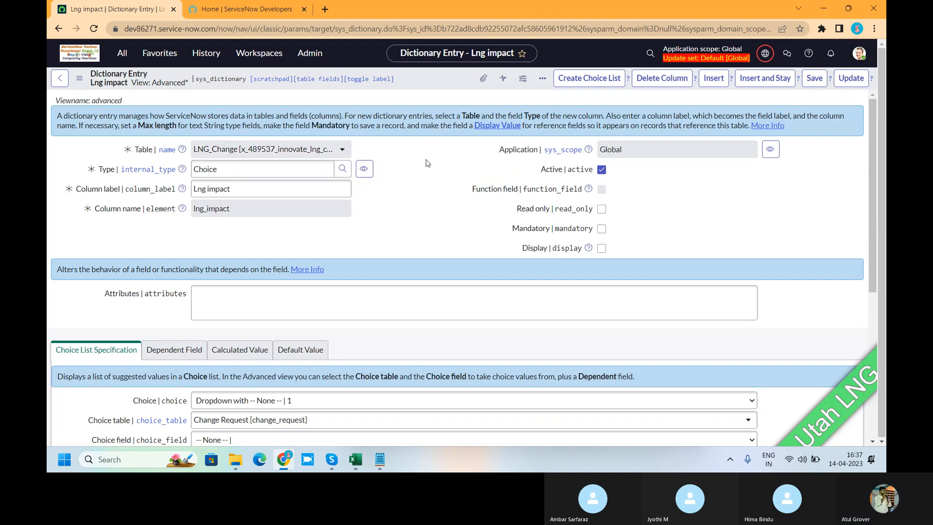
click(316, 416)
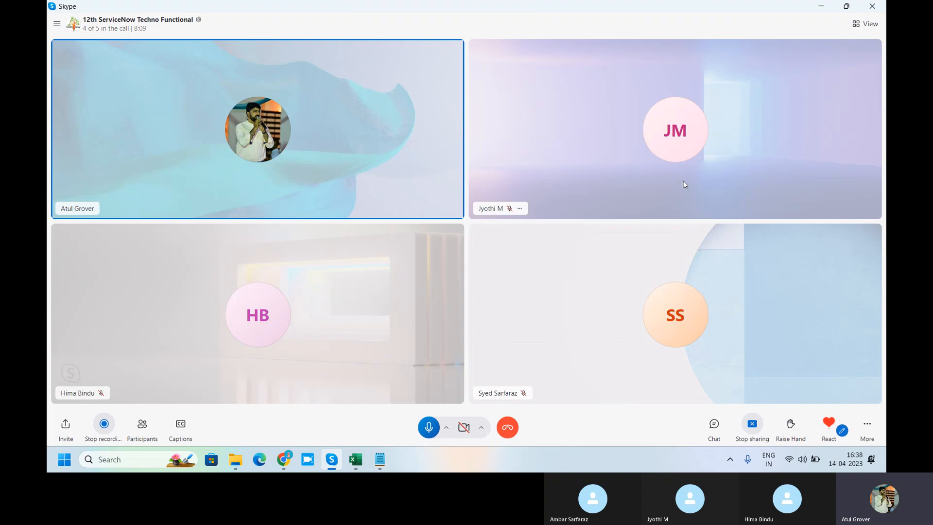
Switch to Chrome and try to go back from the Lng impact dictionary entry to the previous record.
key(alt+Tab)
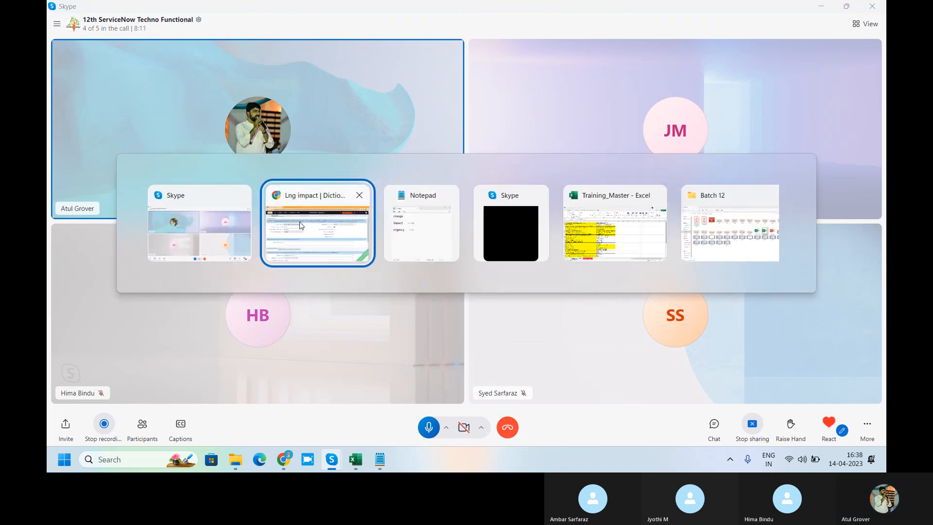
click(301, 225)
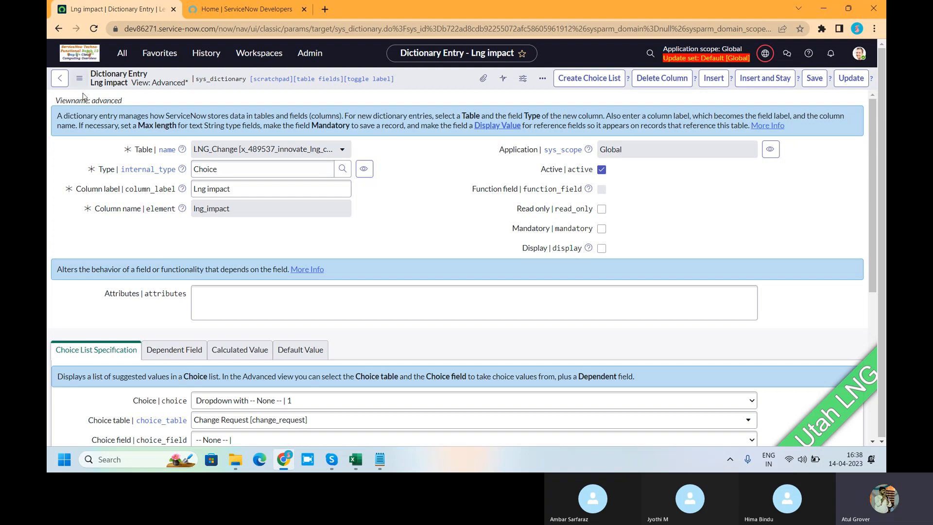
click(61, 79)
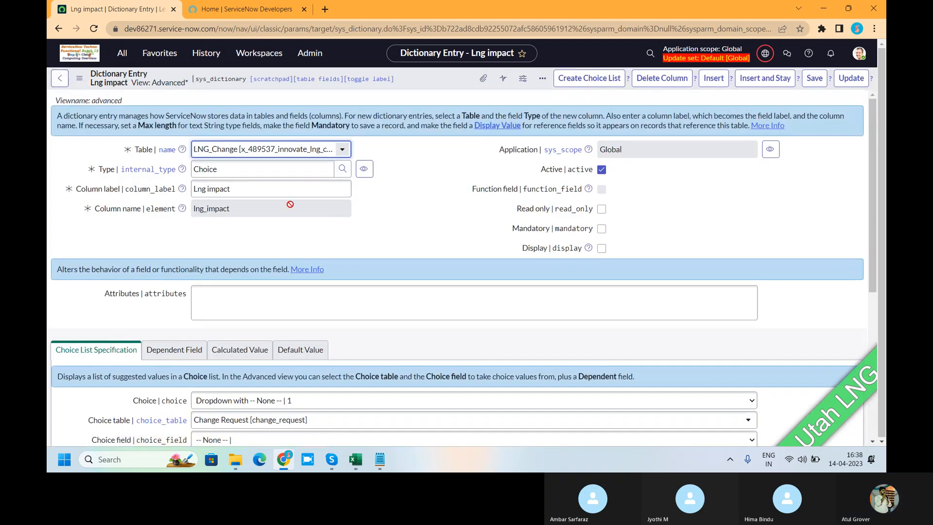
scroll(290, 204, down, 5)
scroll(180, 392, up, 4)
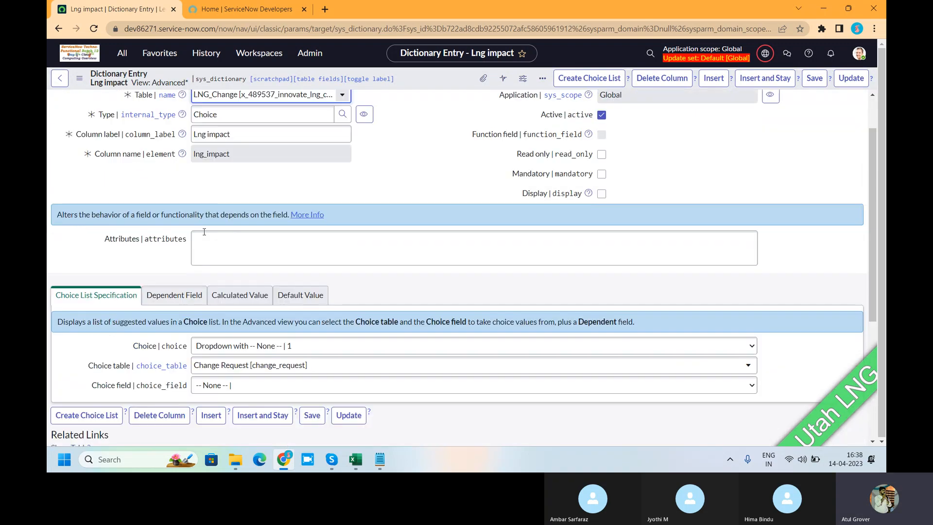
click(62, 80)
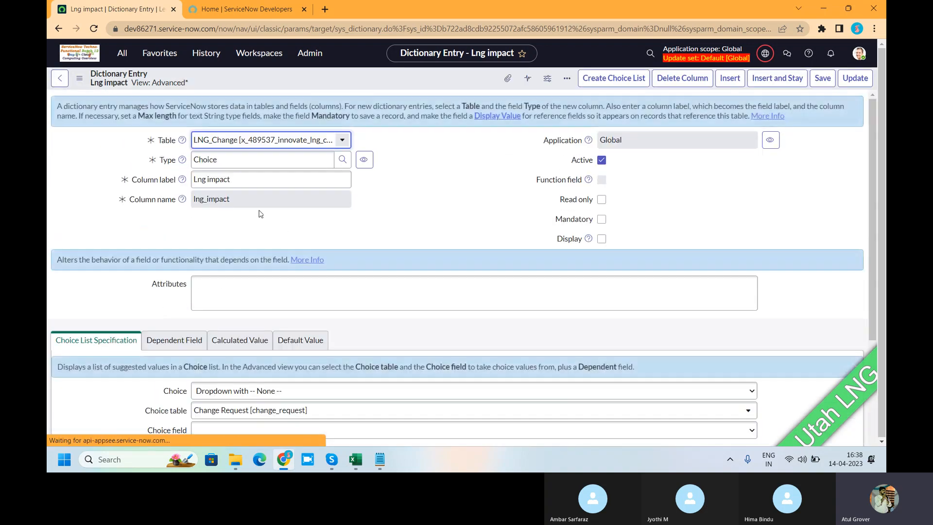
click(60, 80)
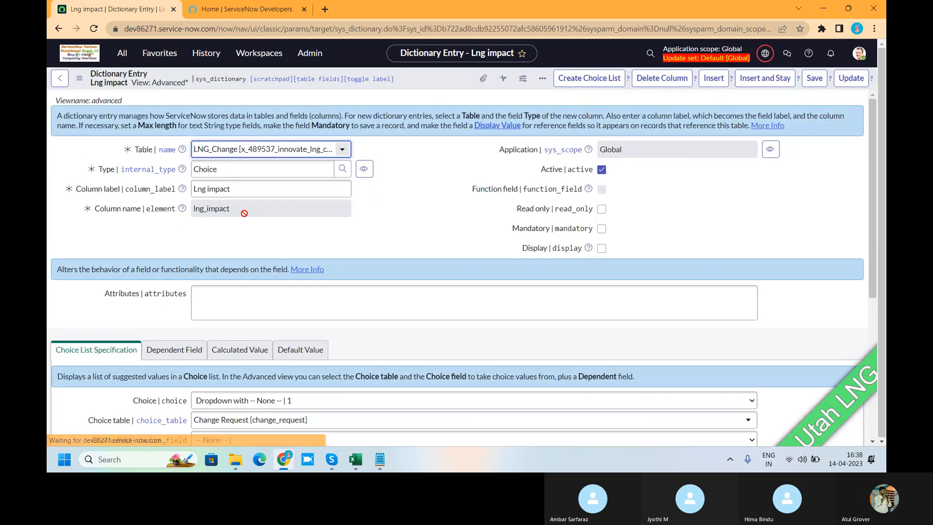
Find the Tables module in the navigator and open the list of all tables.
click(127, 55)
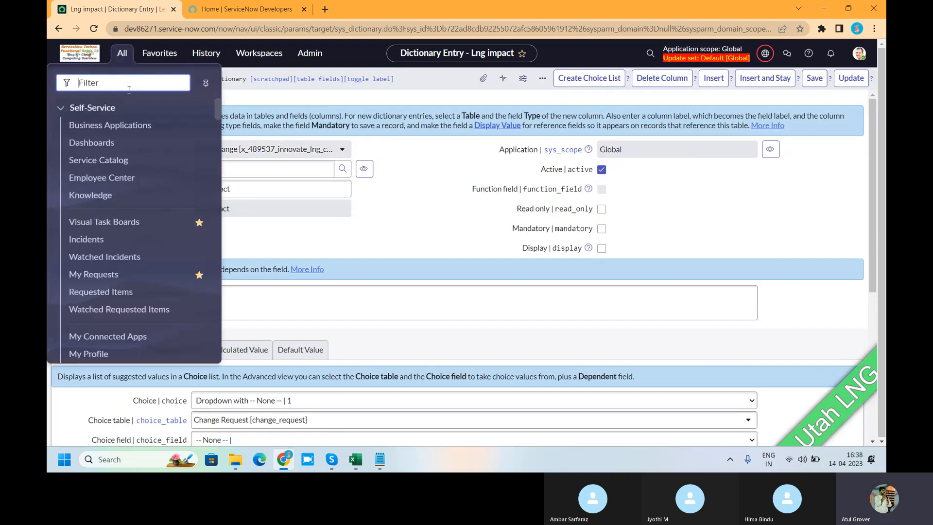
text(tables)
scroll(108, 182, down, 5)
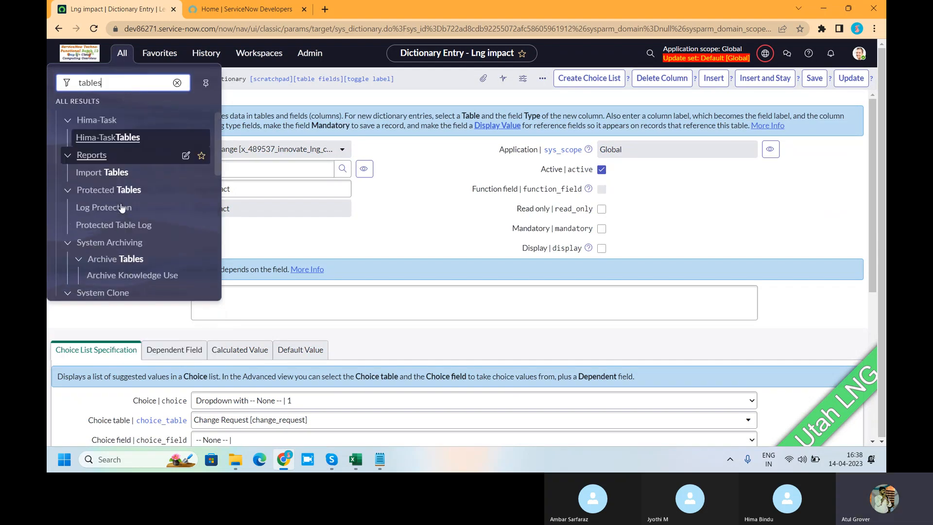
click(88, 186)
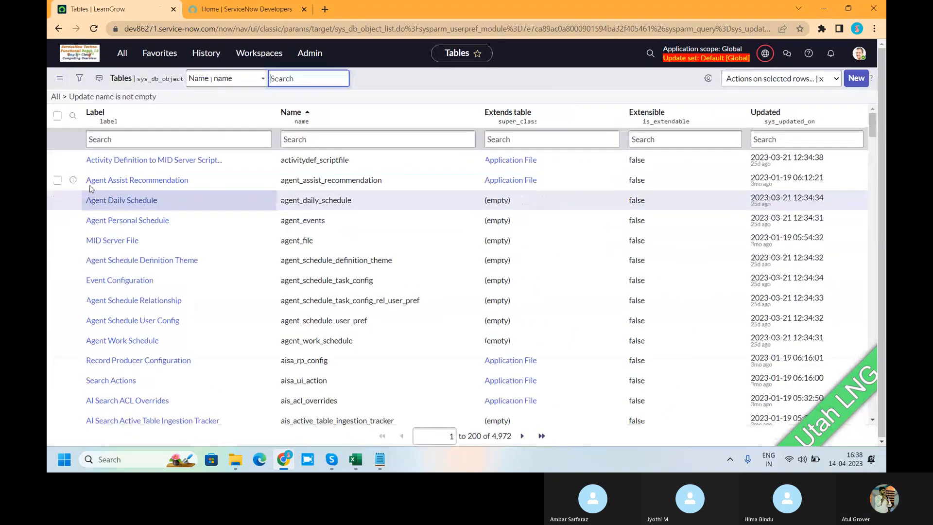
Filter the tables list to names containing "lng" and check the internal name of the LNG_Change table.
click(297, 140)
text(*)
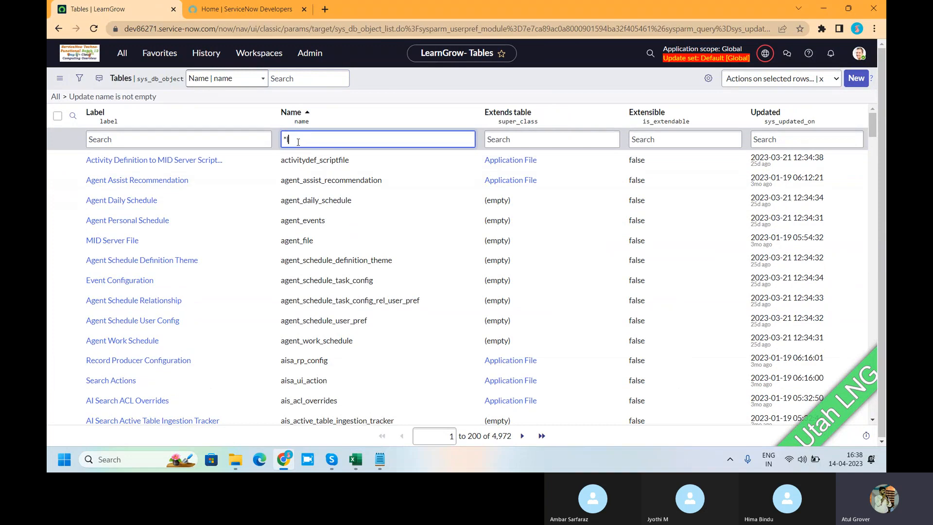
text(lng)
key(Return)
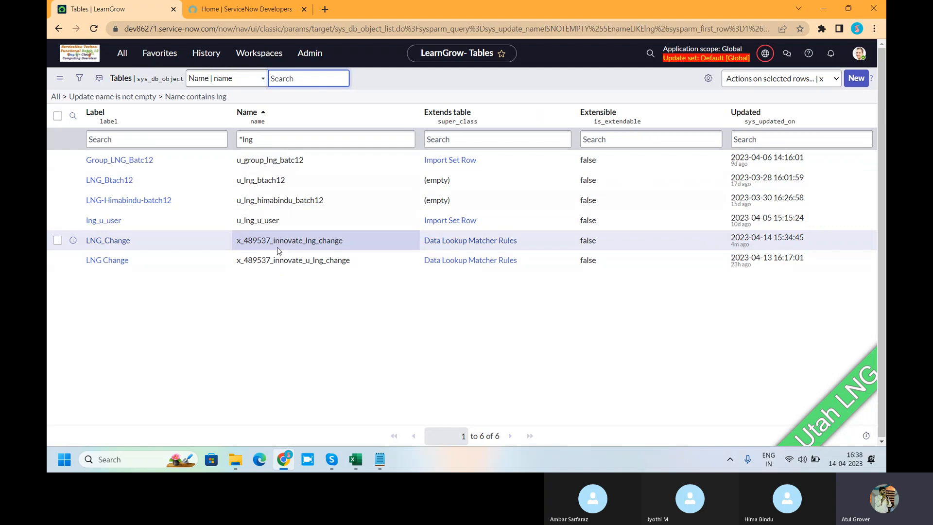
drag(355, 244, 232, 246)
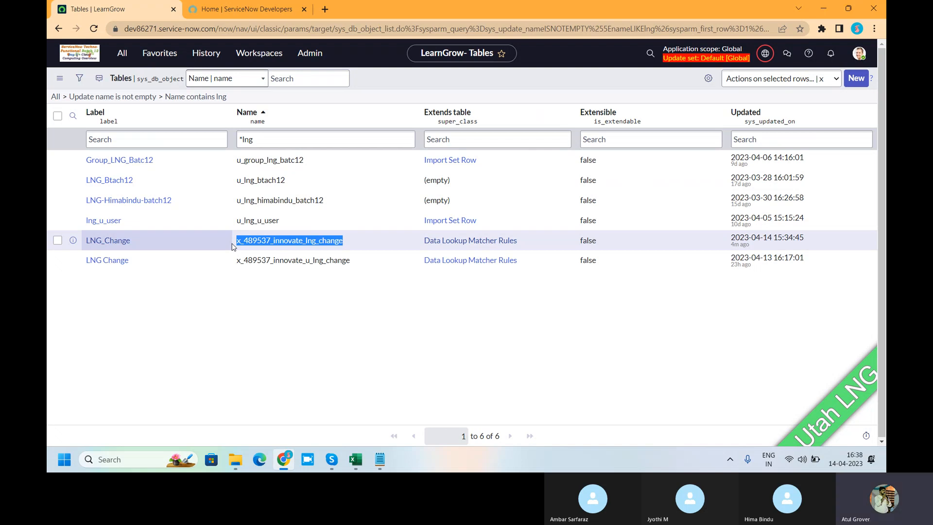
Set the application scope to the first Global entry in the scope list.
click(765, 53)
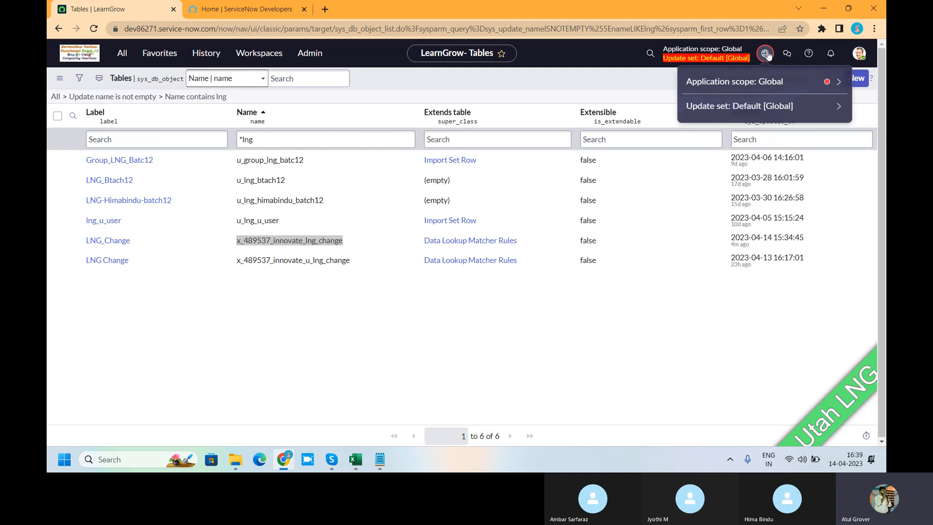
click(755, 80)
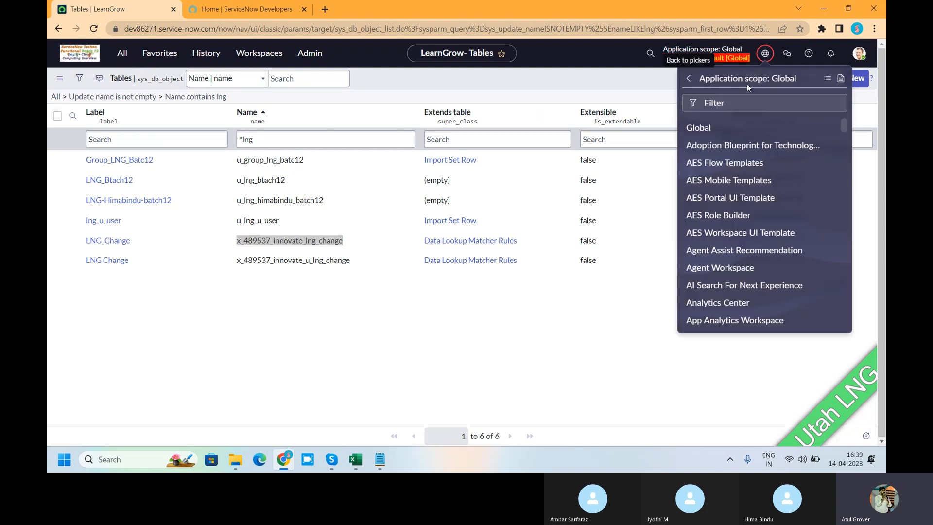
click(706, 129)
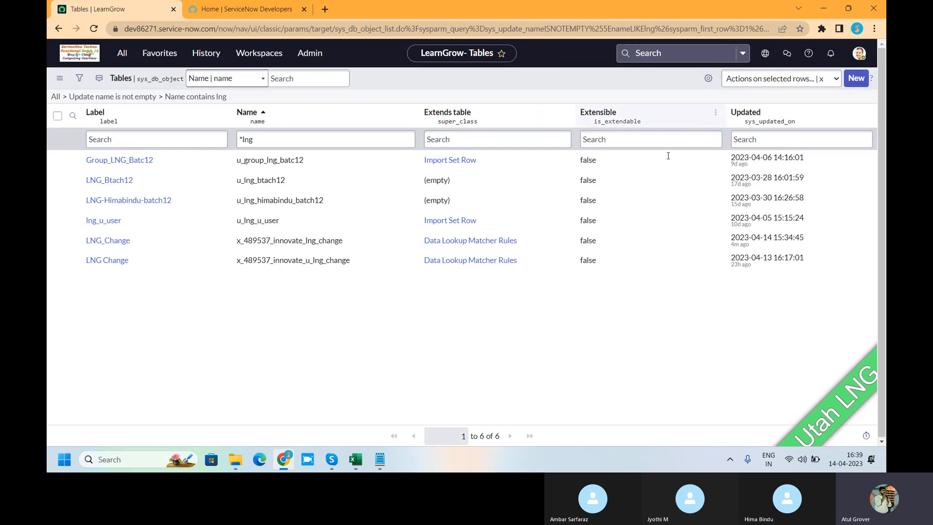
Start a new table that extends Data Lookup Matcher Rules and label it Changfe_LNG.
click(854, 79)
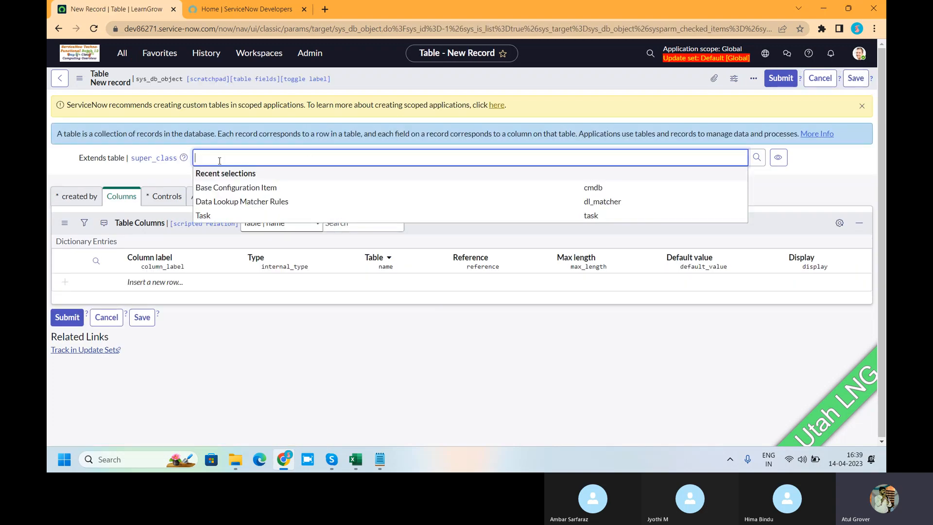
click(216, 202)
click(86, 202)
click(217, 221)
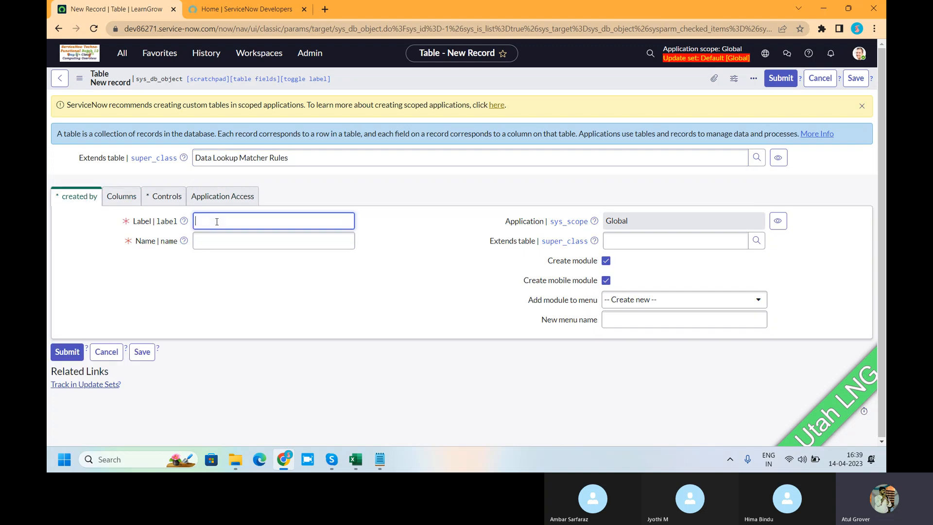
key(BackSpace)
key(BackSpace)
key(BackSpace)
text(Changfe LNG)
key(Tab)
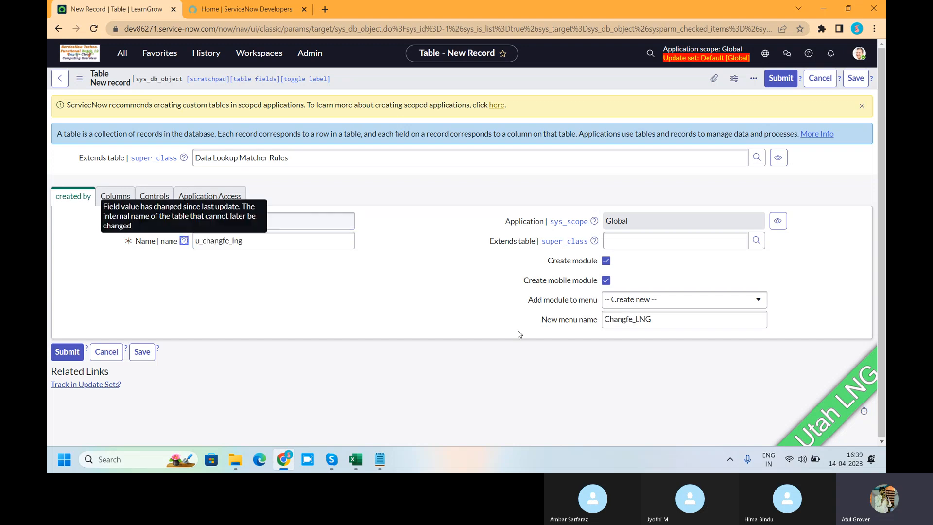
Add the new table's module to the LearnGrow Together menu and save the table.
click(640, 304)
text(lear)
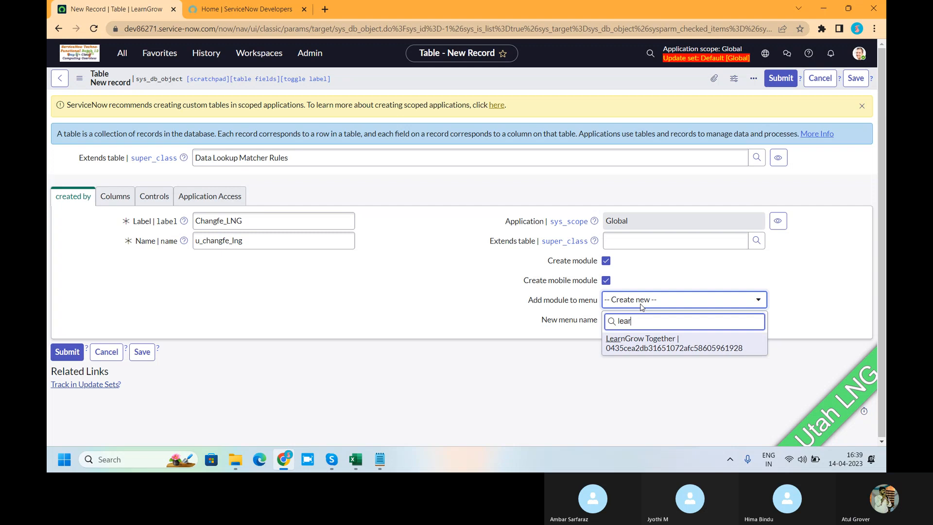
click(638, 352)
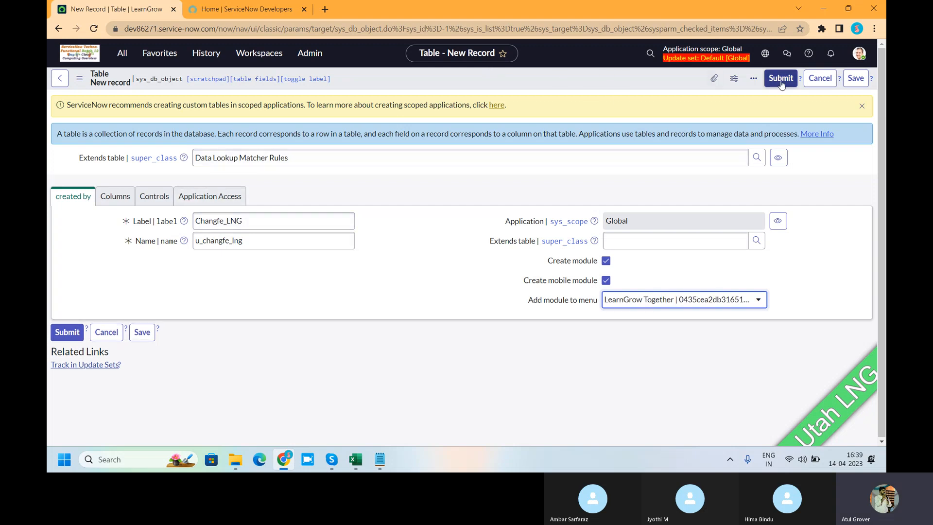
click(851, 81)
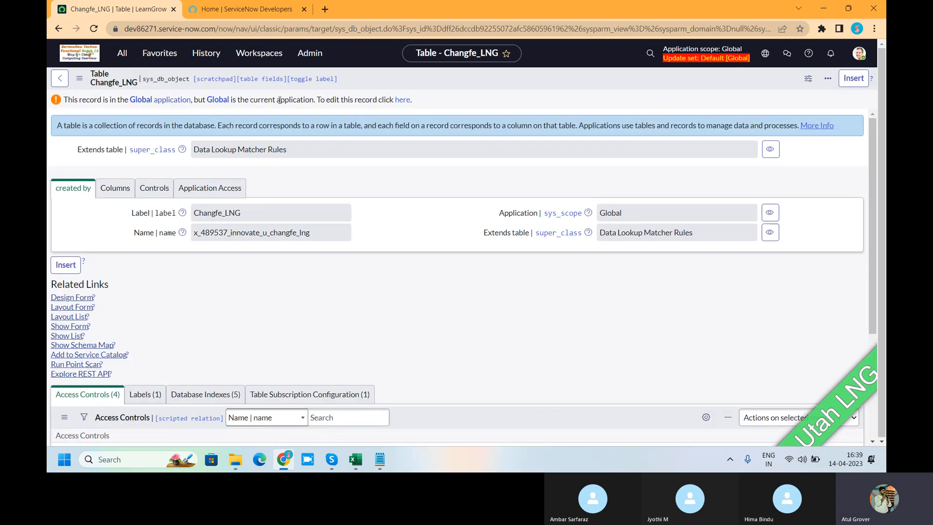
Enable editing of the Changfe_LNG table record through its application notice and review its columns.
drag(336, 99, 394, 101)
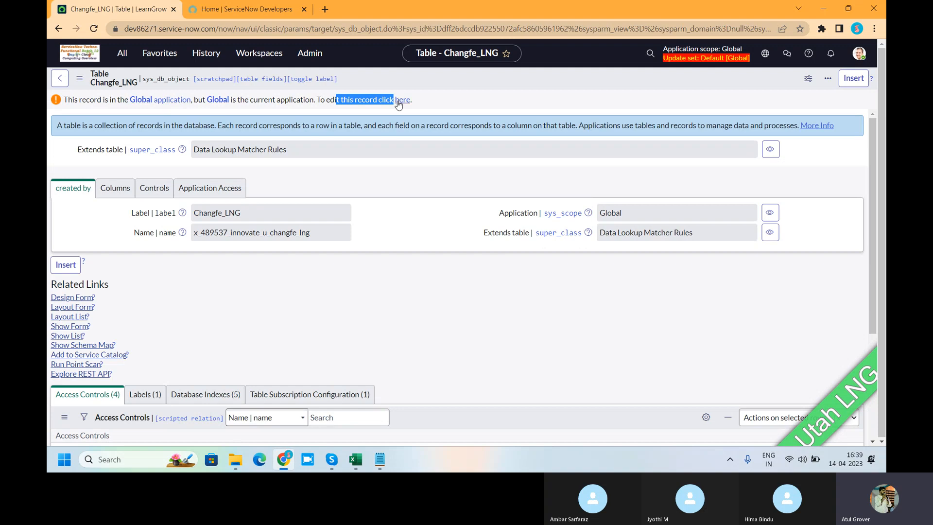
click(402, 101)
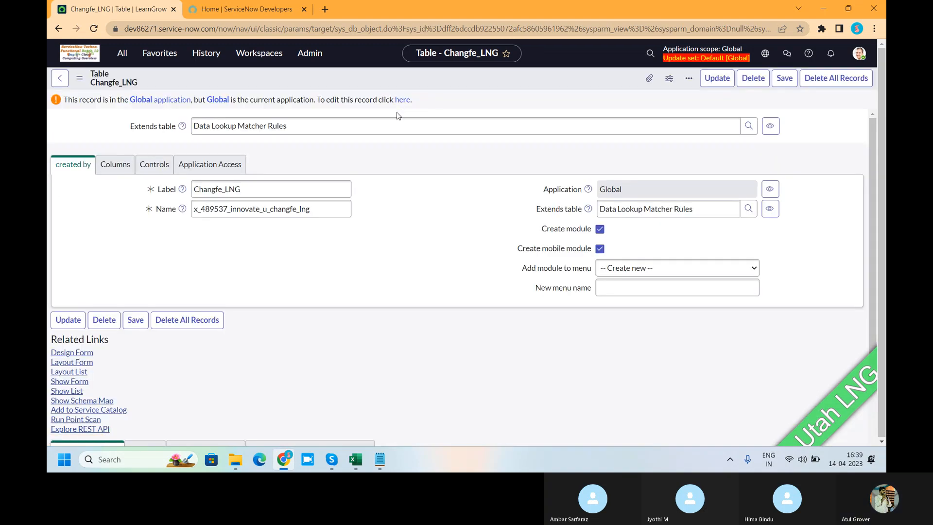
click(114, 198)
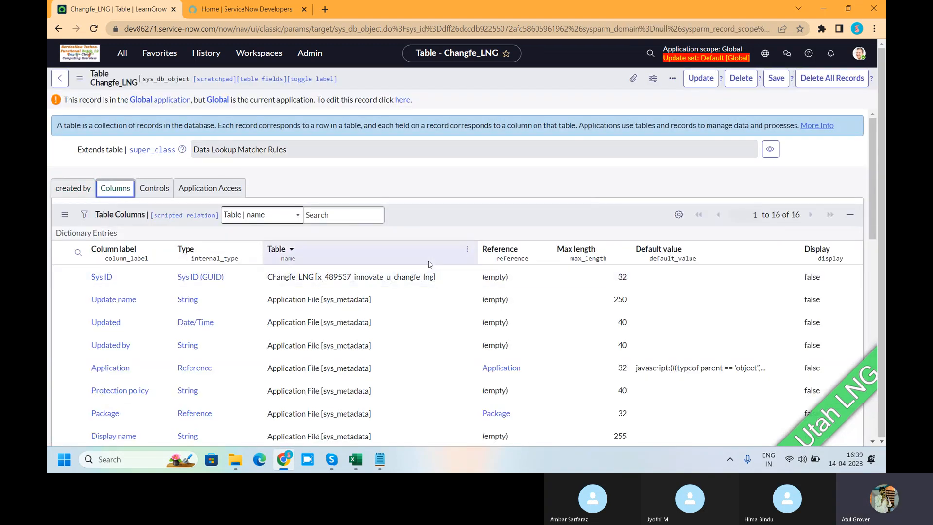
scroll(427, 264, down, 4)
scroll(428, 264, up, 4)
Examine the internal name and its prefix in the Changfe_LNG table's general details.
click(73, 188)
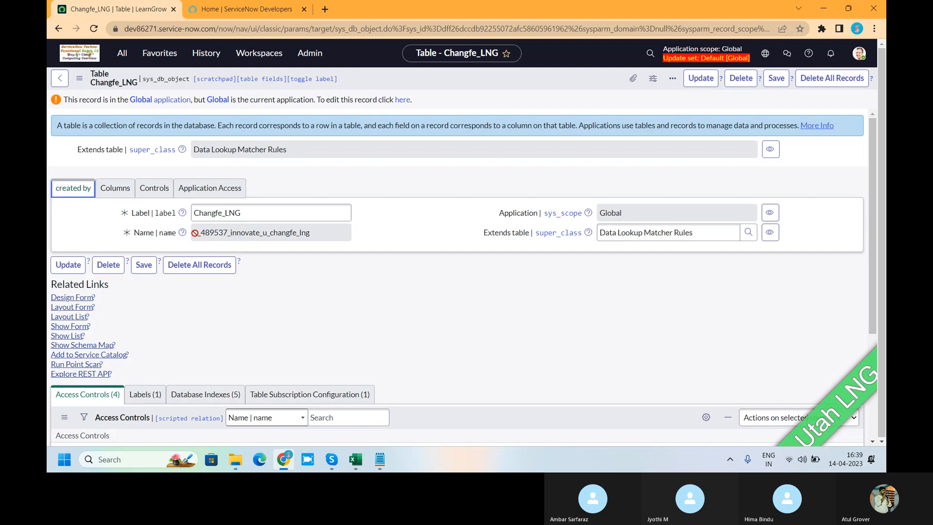
drag(195, 233, 320, 231)
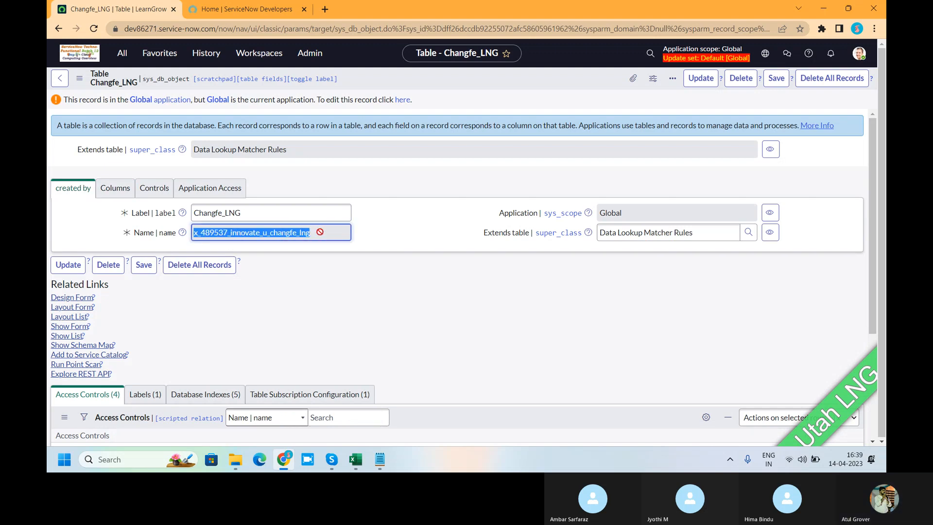
click(397, 228)
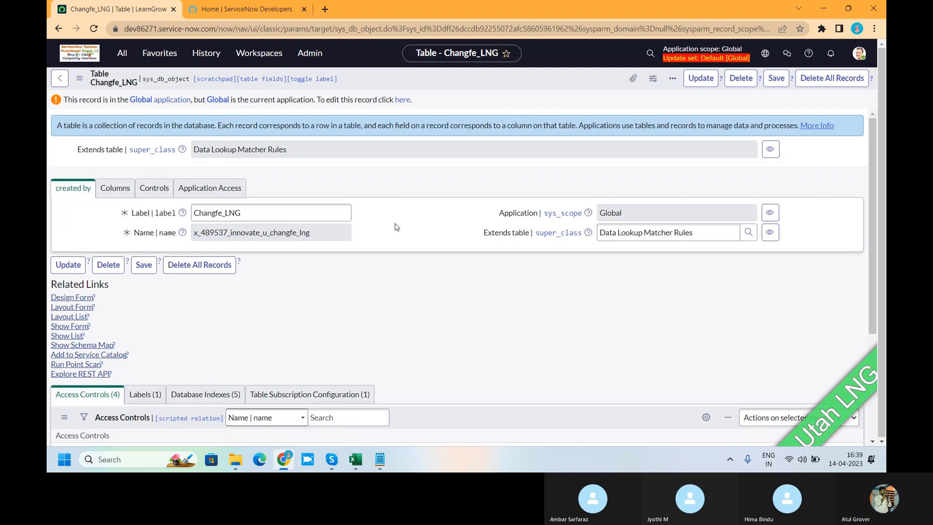
drag(332, 231, 193, 234)
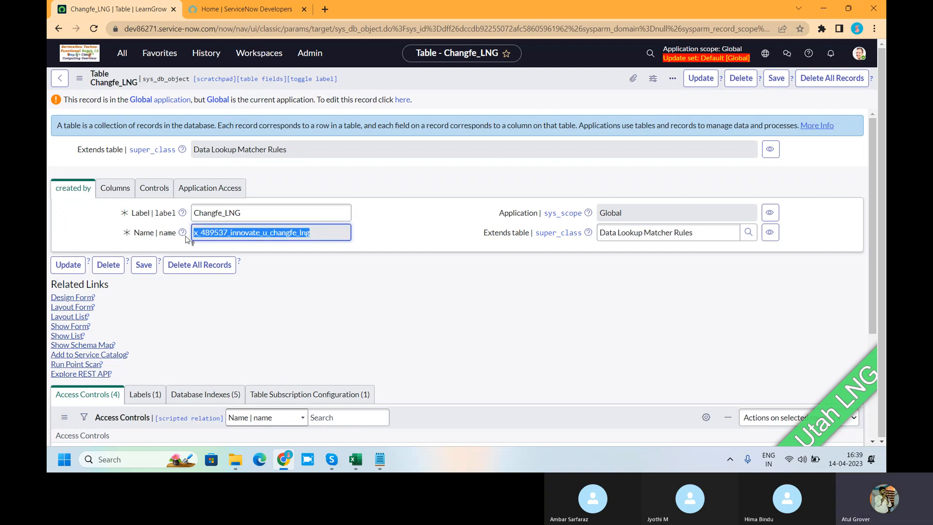
Open the full applications list from the scope picker and filter it to names containing "global".
click(761, 54)
click(716, 82)
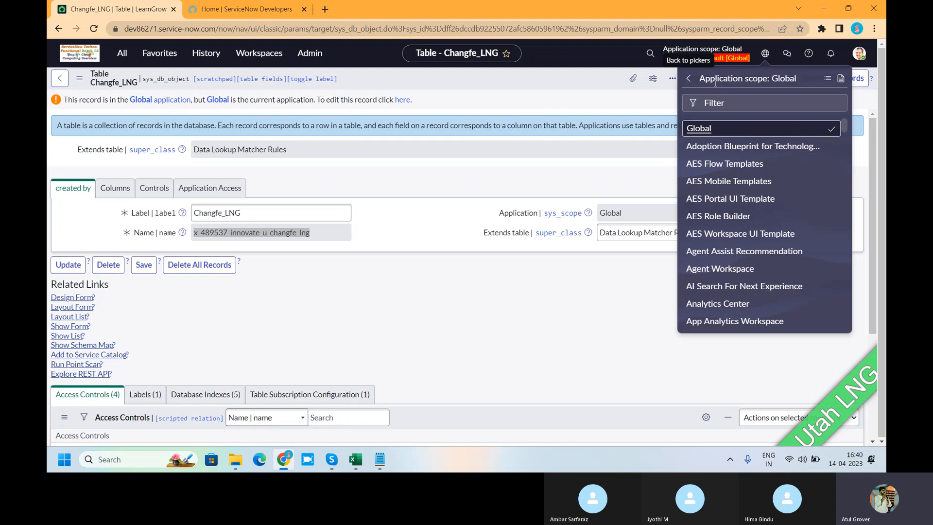
click(834, 81)
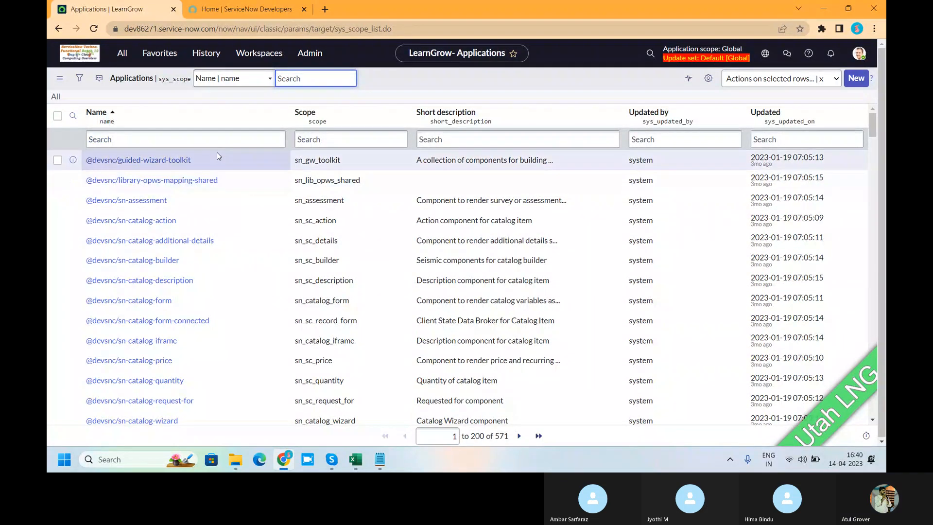
click(216, 140)
text(*g)
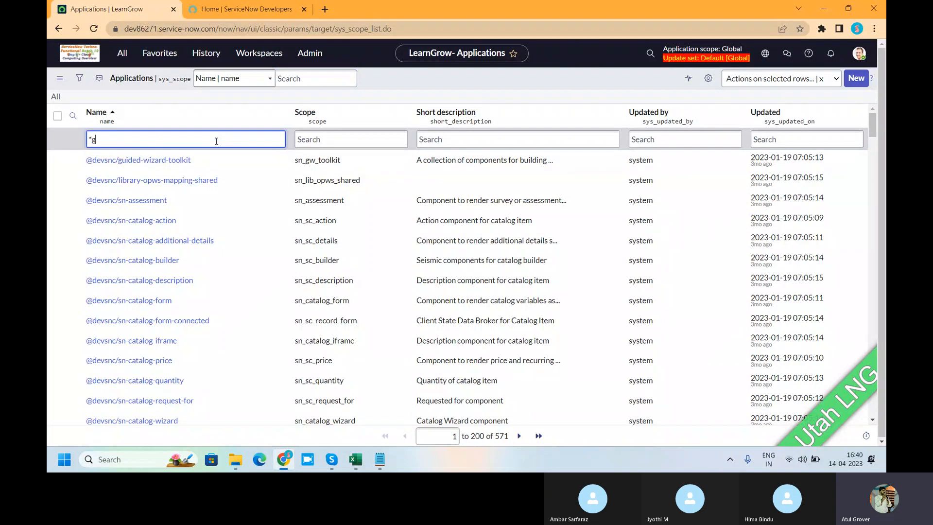
text(lobal)
key(Return)
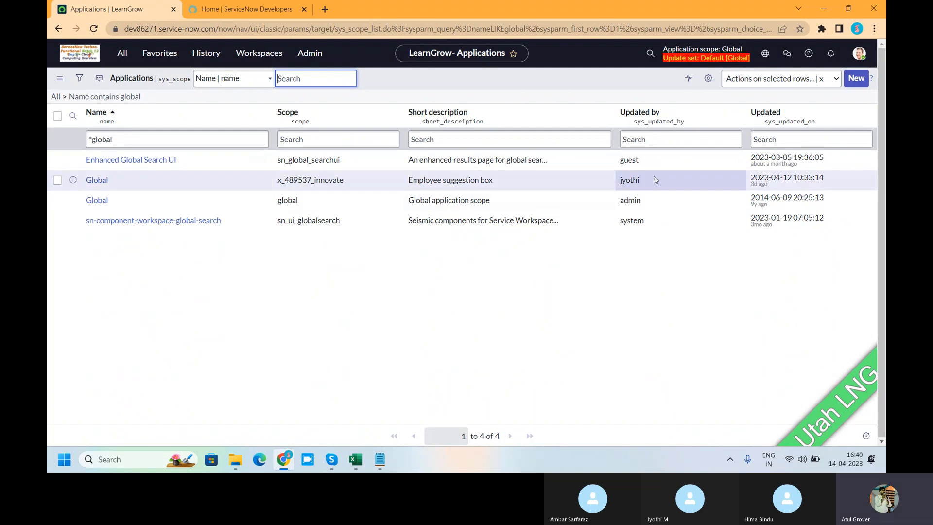
Open the custom Global application that has the scope x_489537_innovate.
drag(653, 177, 65, 181)
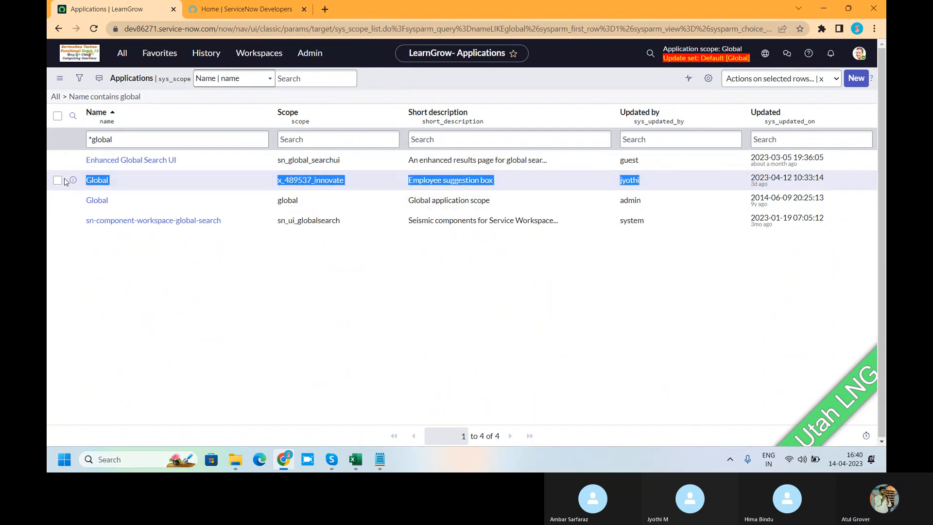
click(96, 182)
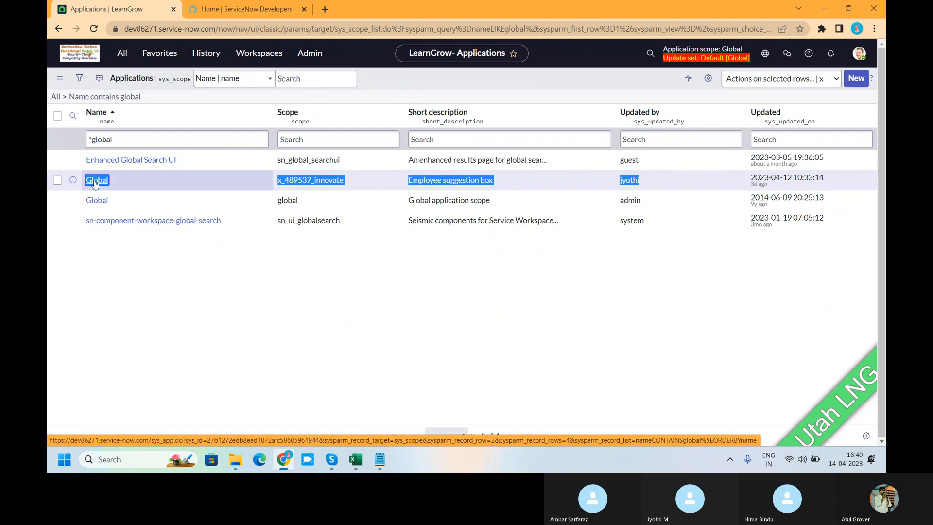
click(95, 182)
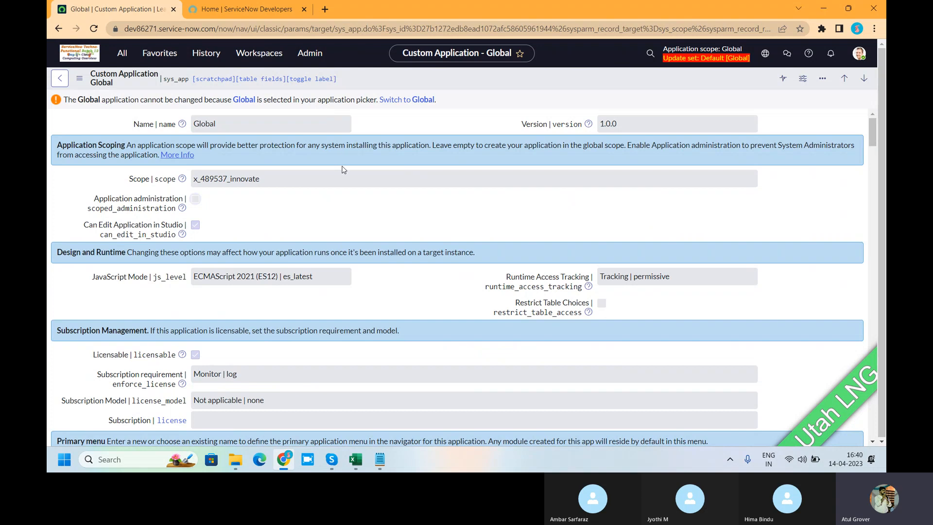
Examine the settings and application files of the custom Global application with scope x_489537_innovate.
scroll(343, 169, down, 3)
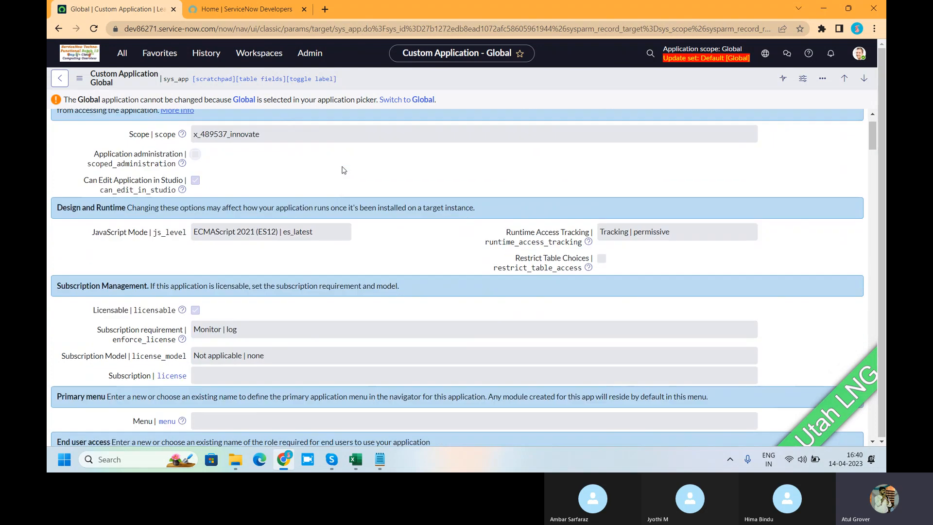
scroll(343, 166, down, 10)
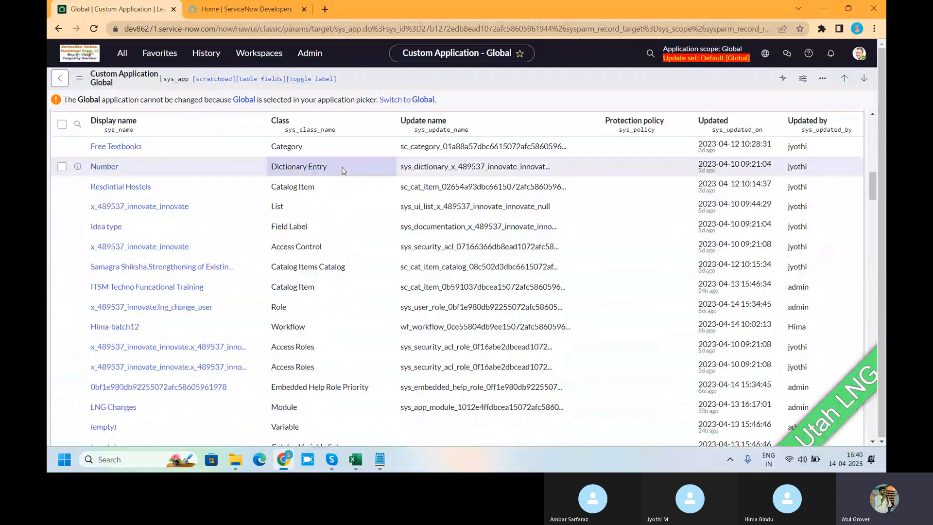
double_click(145, 327)
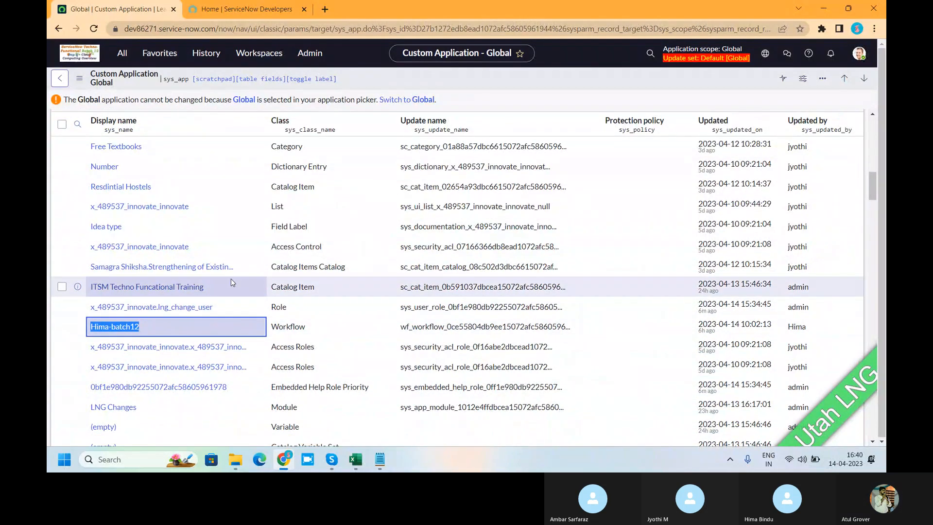
scroll(231, 278, up, 4)
scroll(231, 283, up, 12)
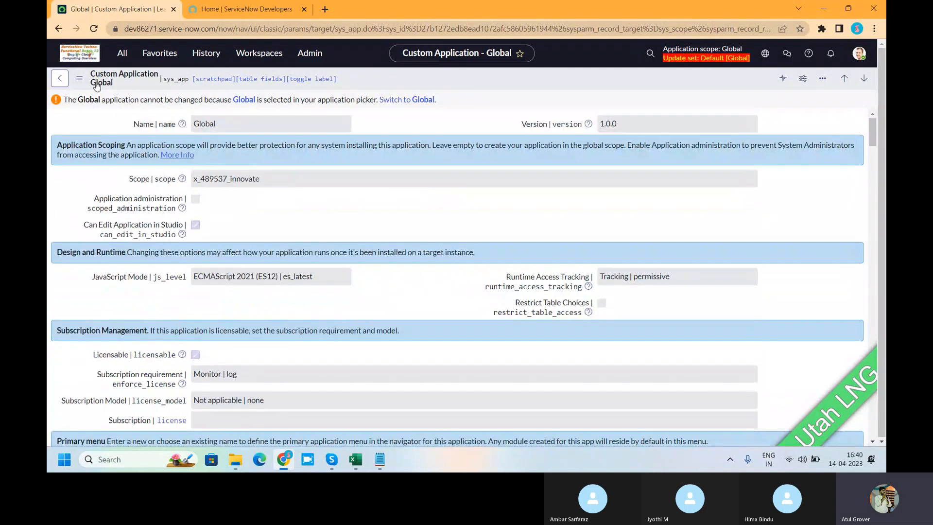
click(124, 56)
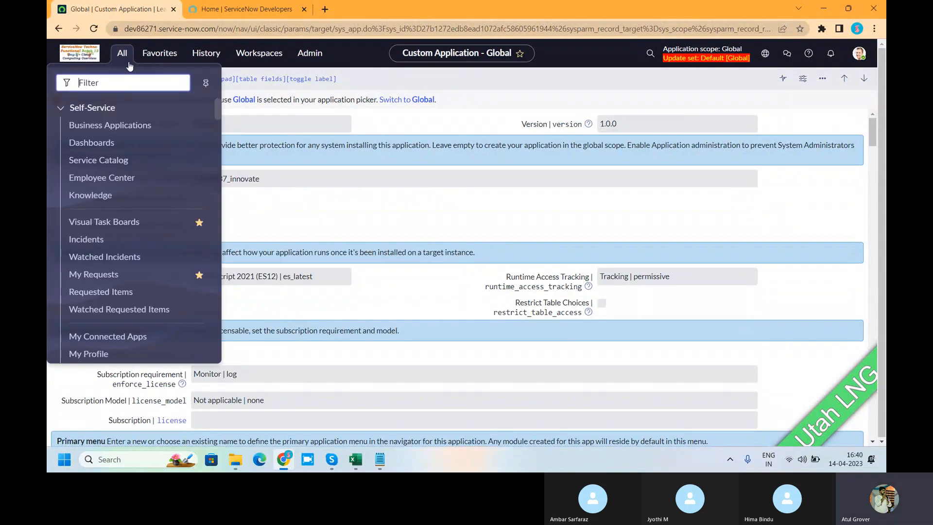
click(460, 127)
Return to the applications list and check the actions available for the Global application scoped x_489537_innovate.
click(56, 78)
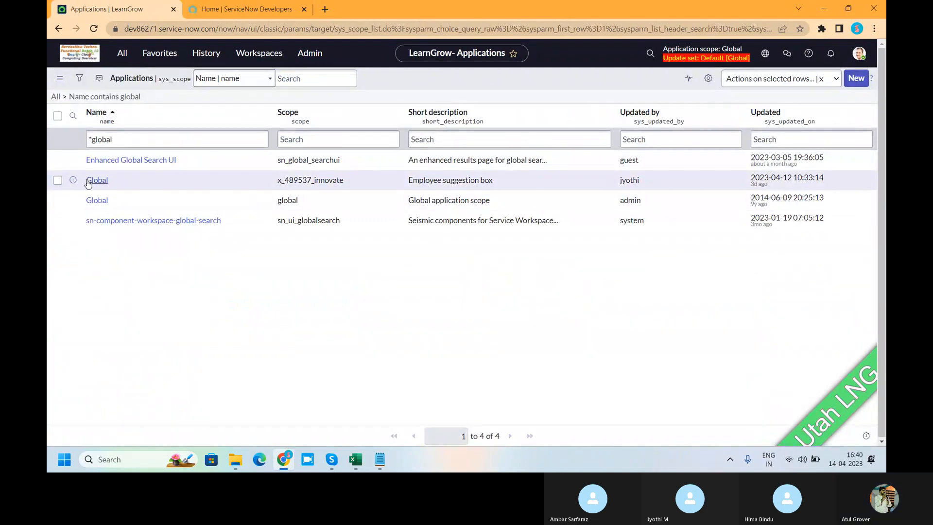
click(58, 181)
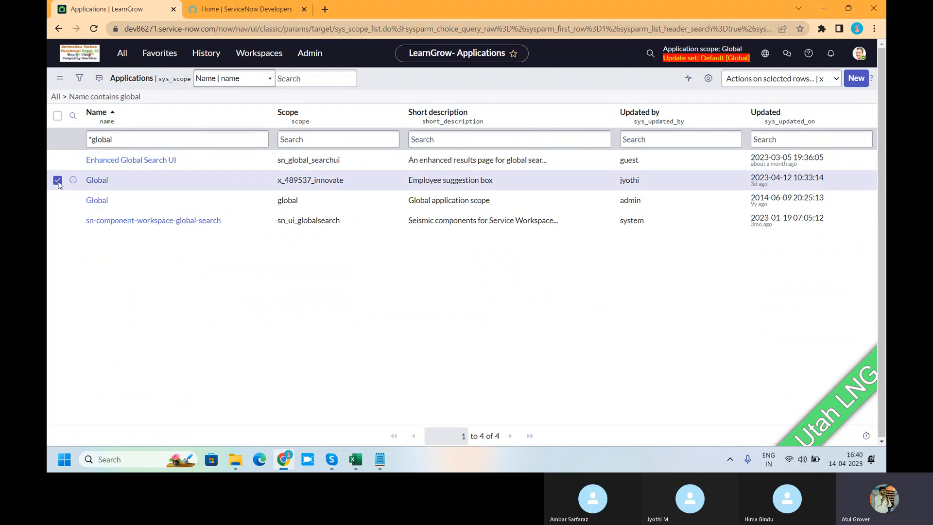
click(760, 87)
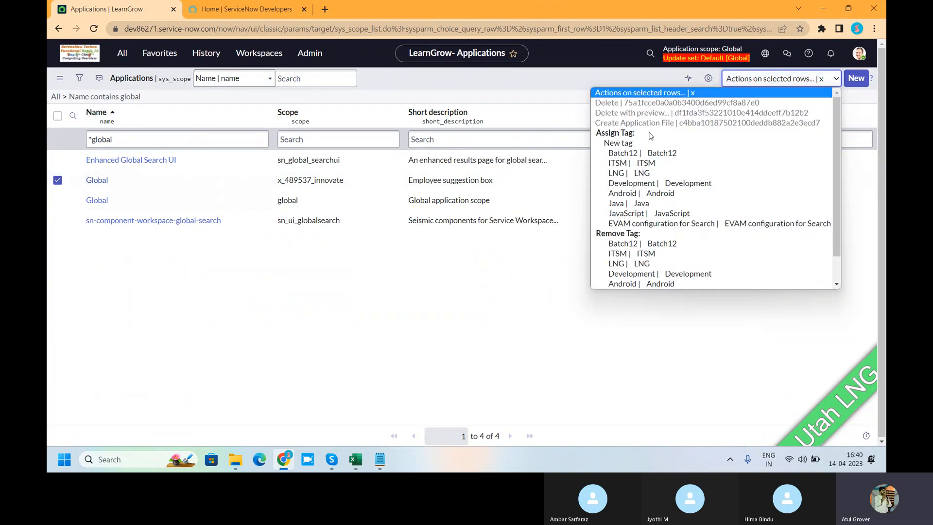
click(492, 309)
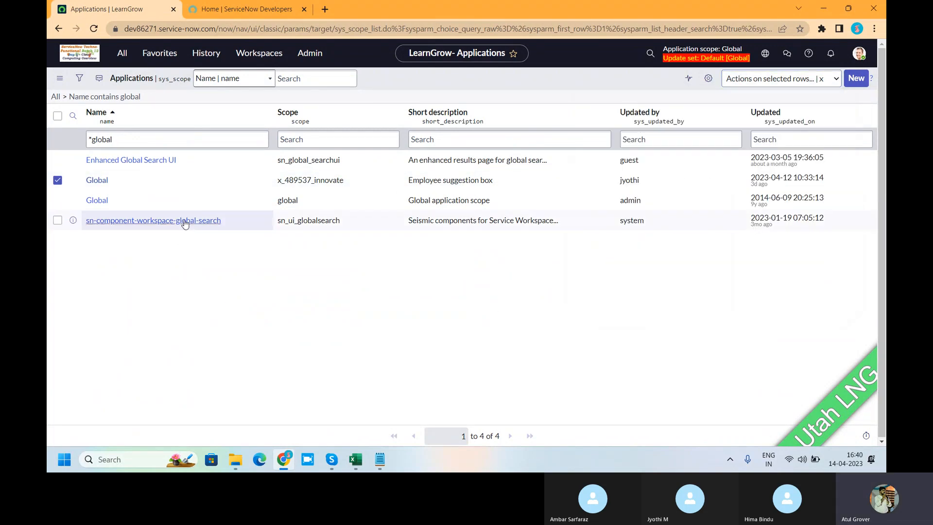
Reopen the x_489537_innovate Global application, switch to its scope for editing, and save it renamed as "Global_nt use".
click(97, 180)
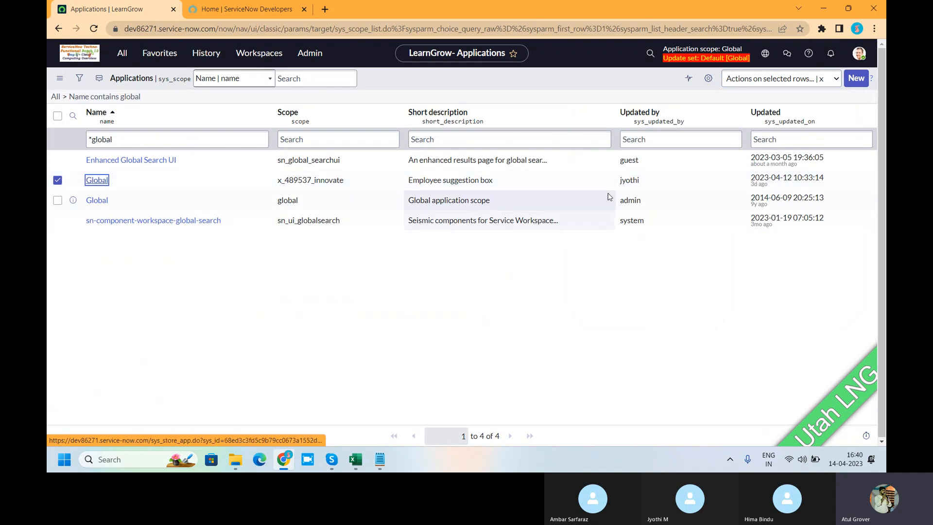
click(99, 185)
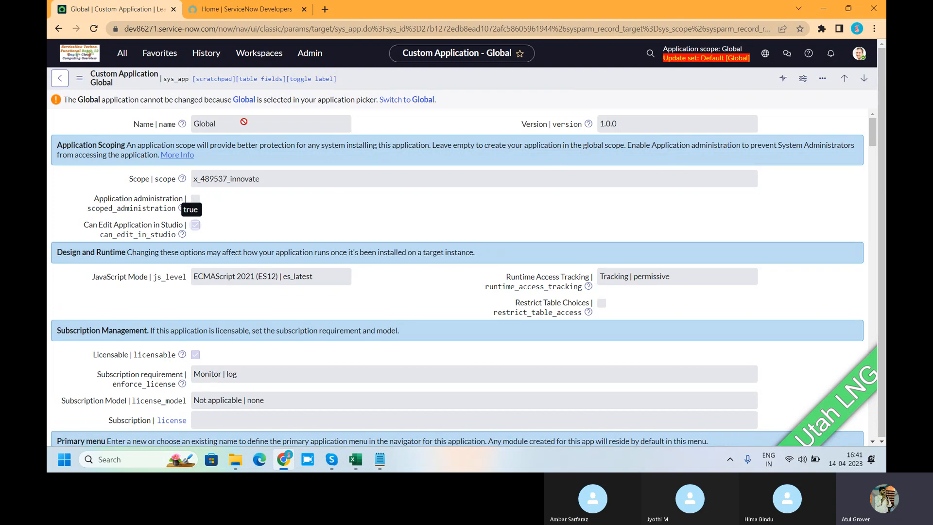
click(399, 100)
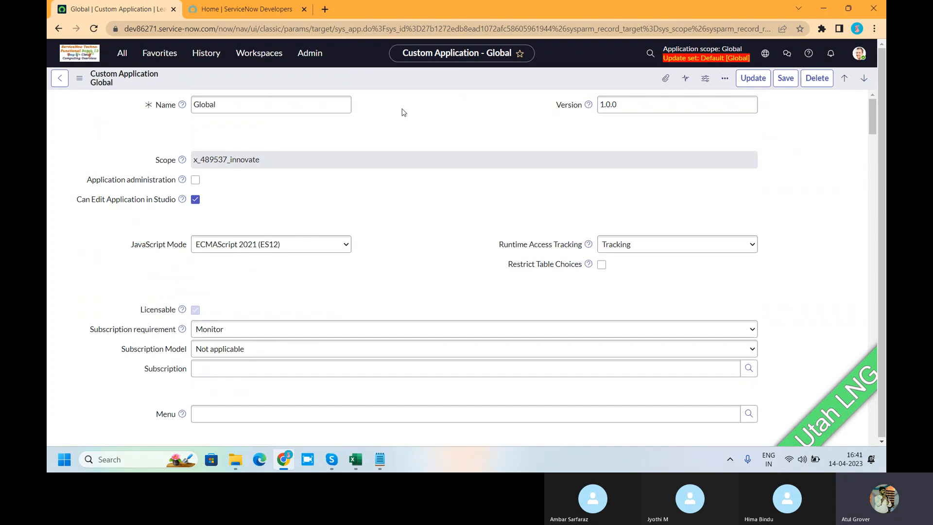
click(248, 110)
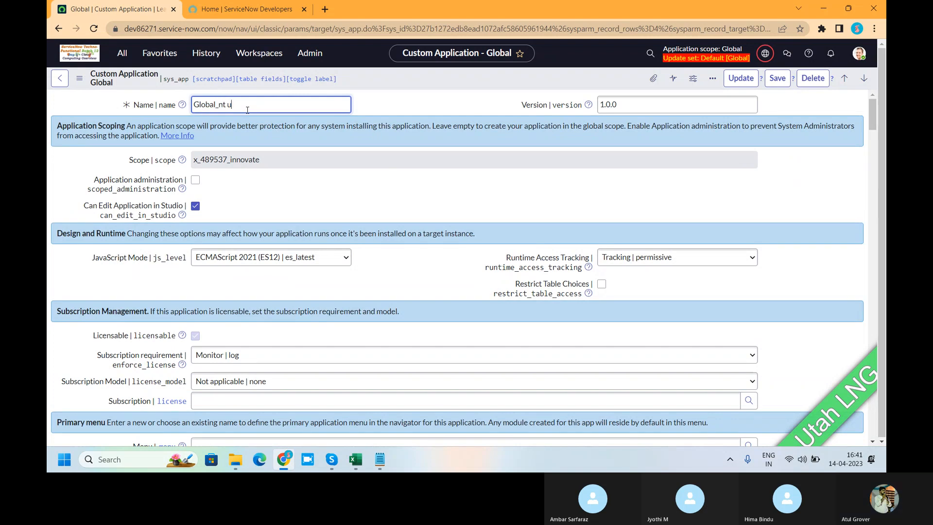
right_click(385, 86)
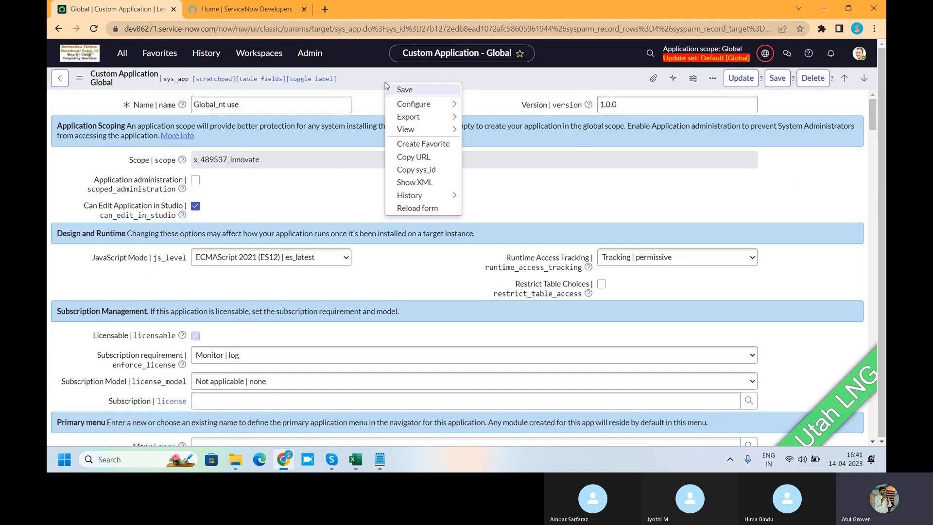
click(395, 89)
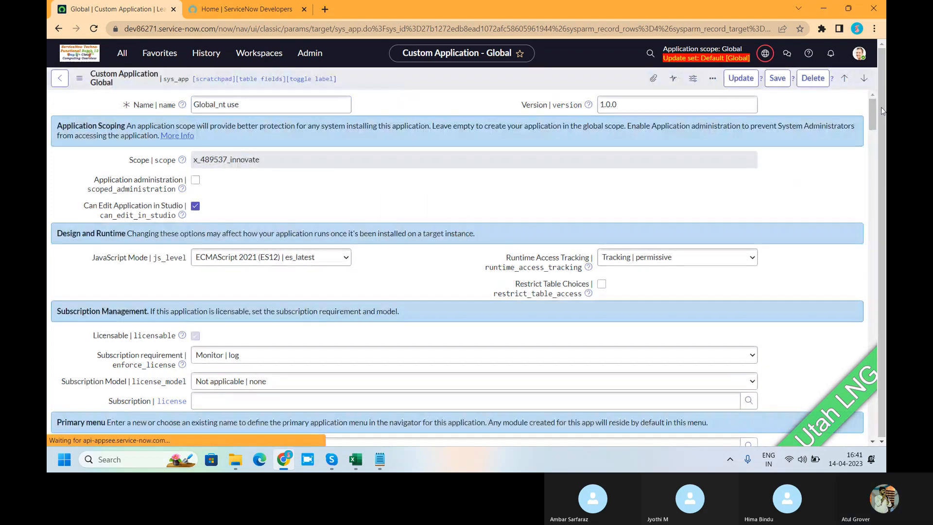
Switch the current application scope from Global_nt use back to Global.
click(765, 54)
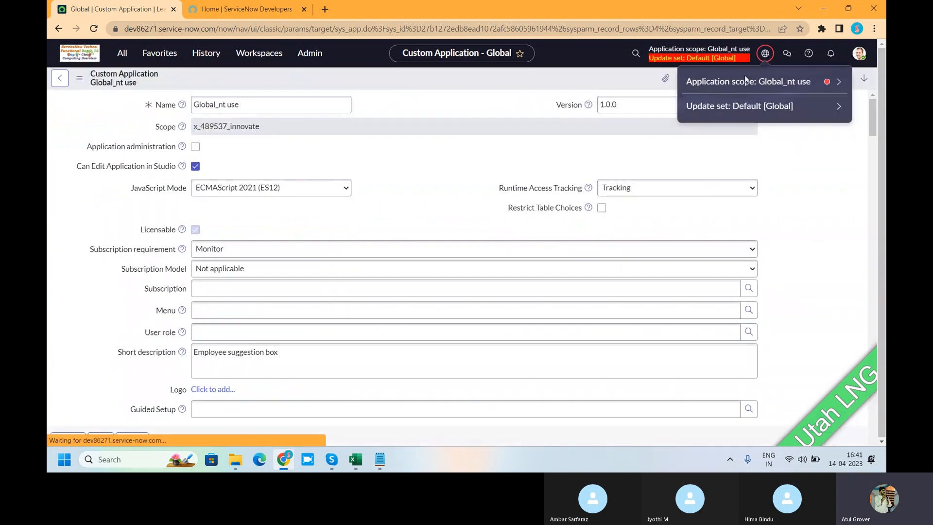
click(728, 87)
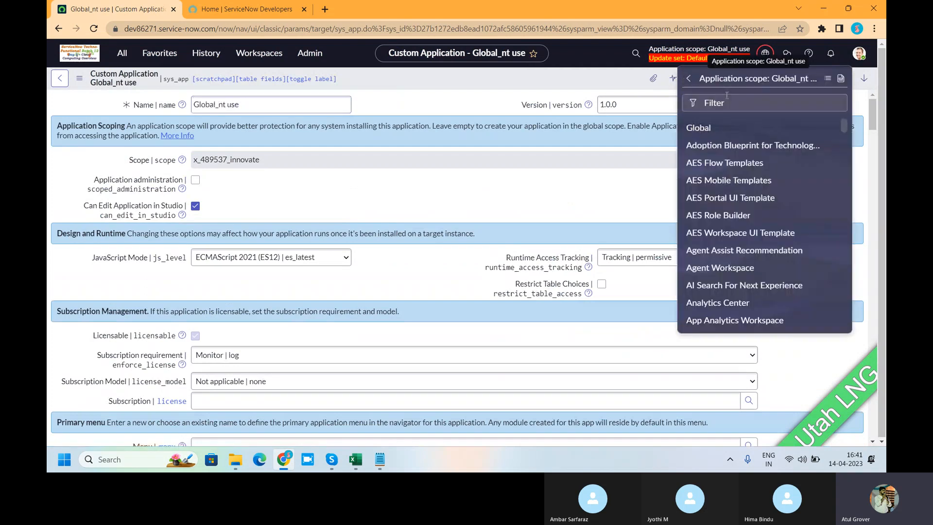
click(700, 128)
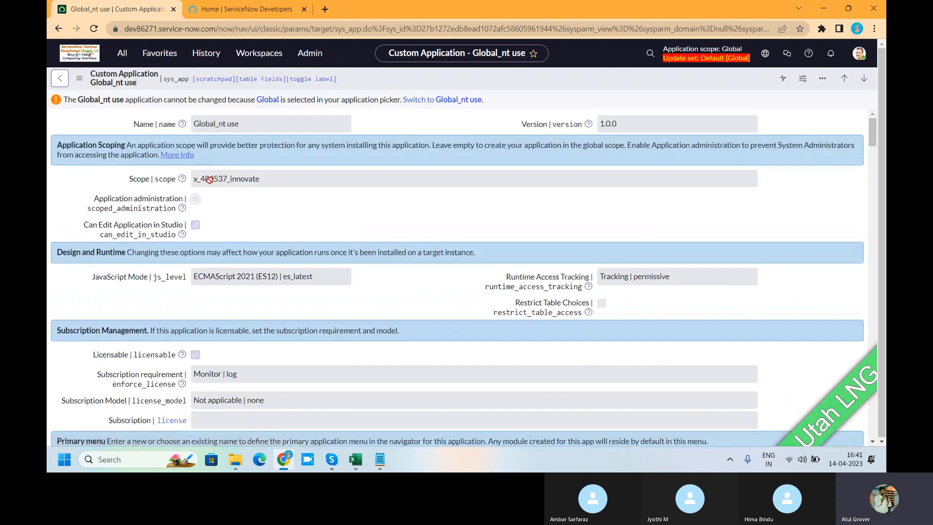
Find "tables" in the navigator and open the Tables list under System Definition.
click(122, 55)
text(tables)
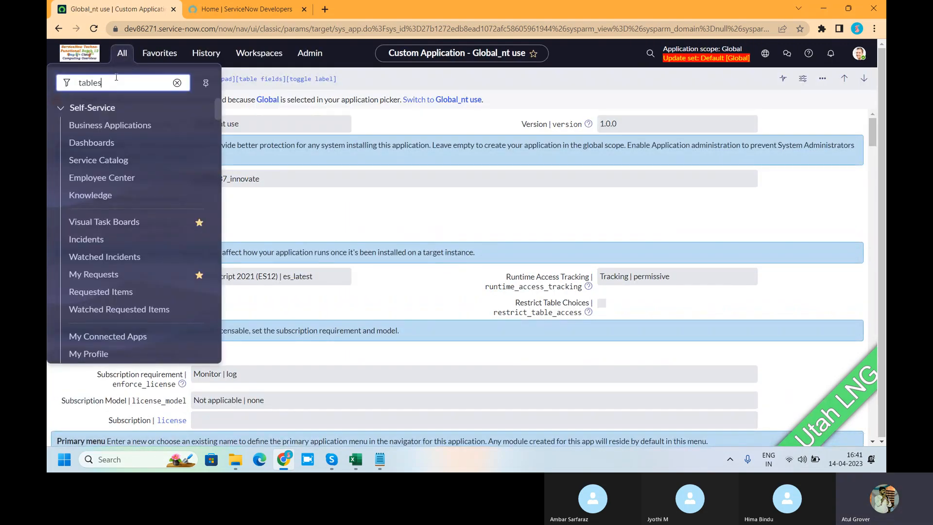
scroll(148, 216, down, 5)
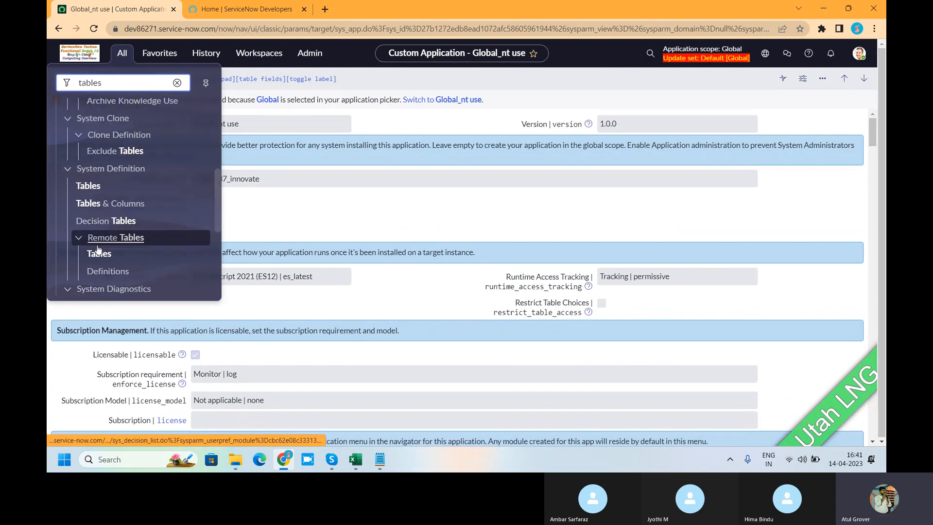
click(88, 193)
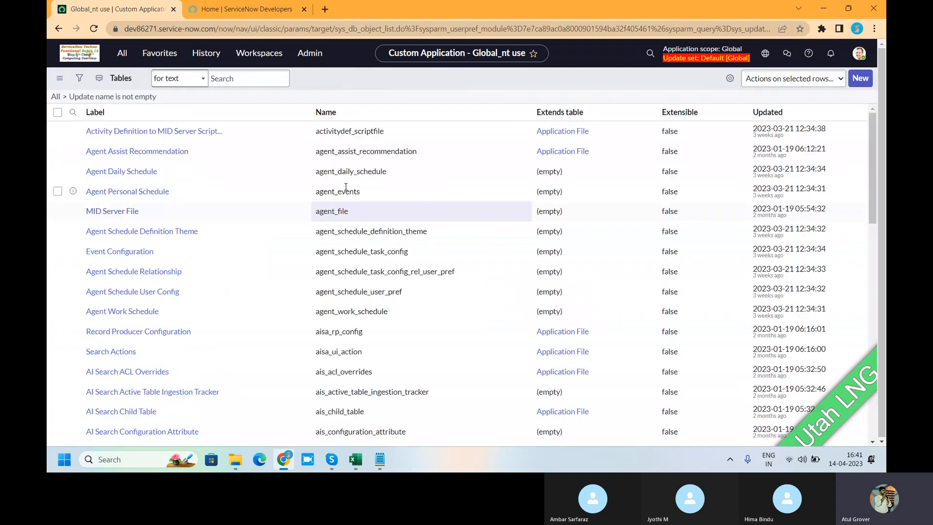
Start a new table that extends Data Lookup Matcher Rules and label it Hello.
click(856, 79)
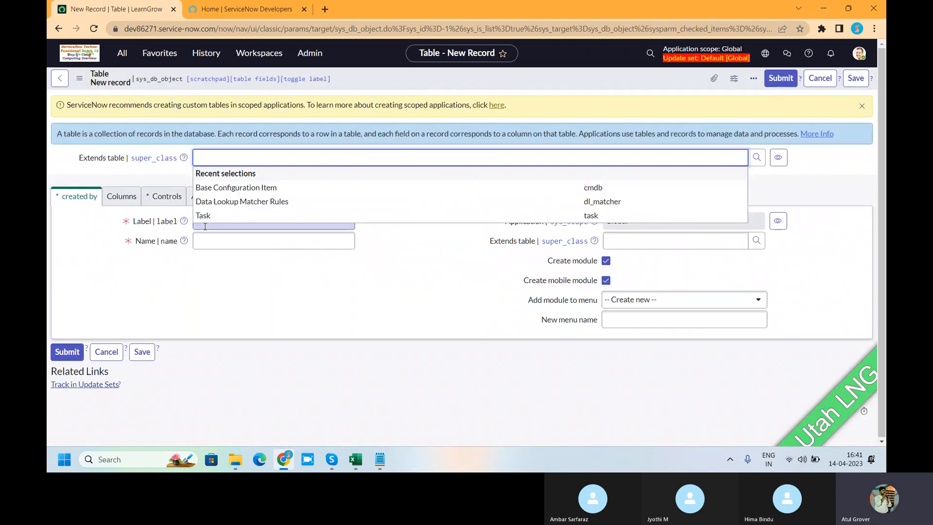
click(226, 201)
click(209, 220)
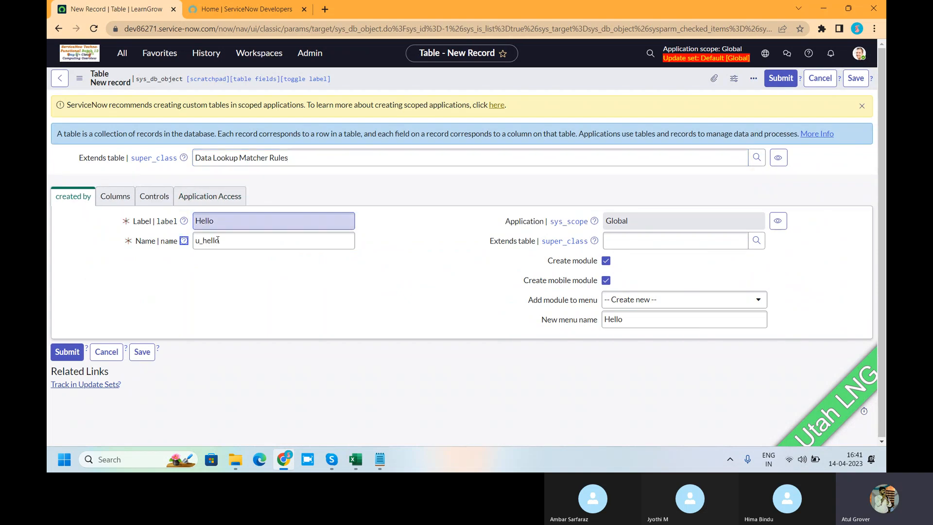
Set the new table's module to be added to the LearnGrow Together menu.
click(656, 301)
text(cre)
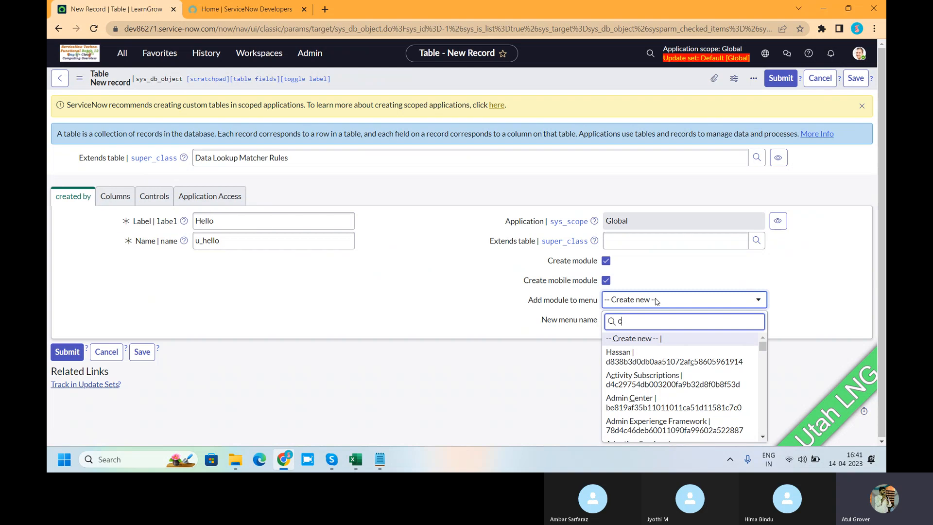
key(BackSpace)
key(BackSpace)
key(BackSpace)
text(lear)
click(653, 341)
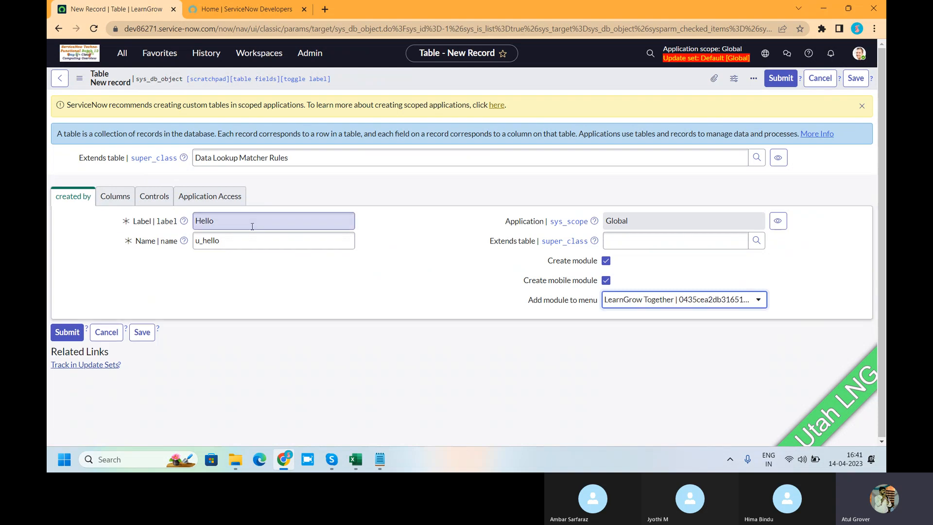
Change the new table's label to Hello_LNG and save the table record.
click(241, 221)
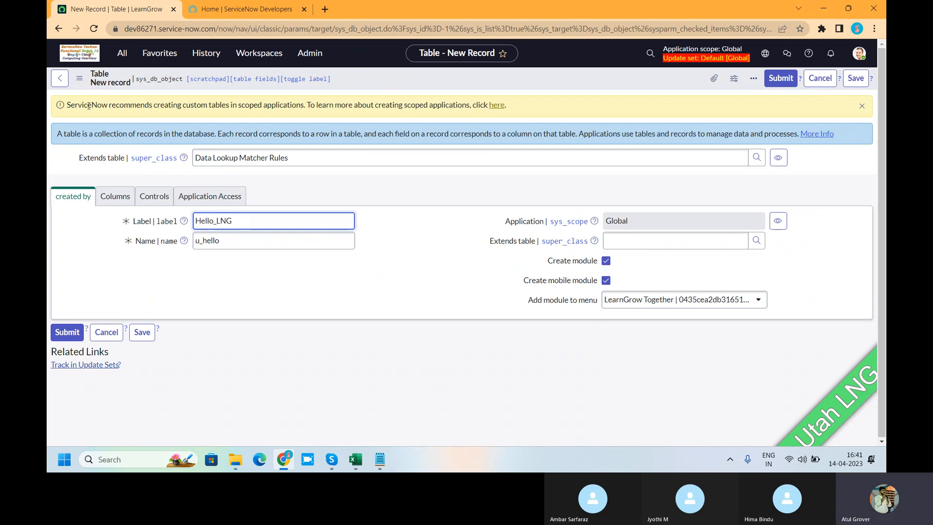
drag(81, 105, 513, 118)
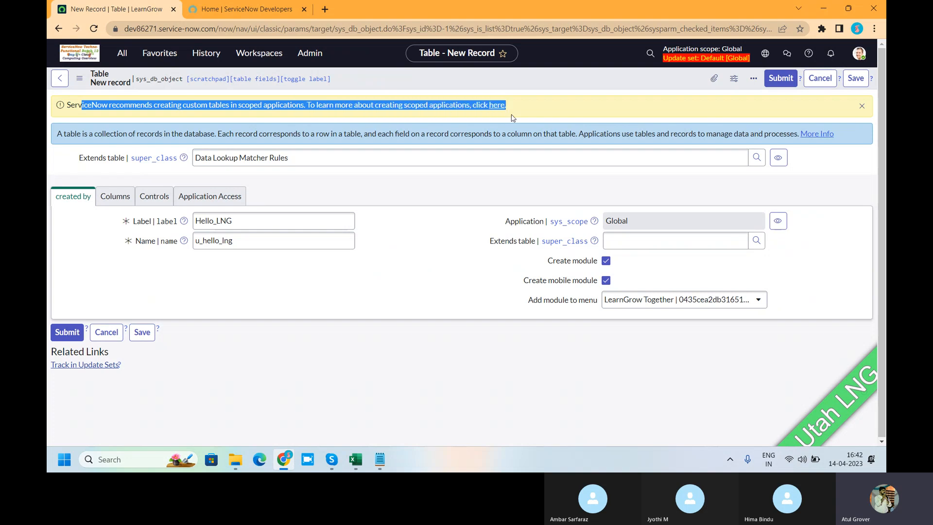
click(854, 78)
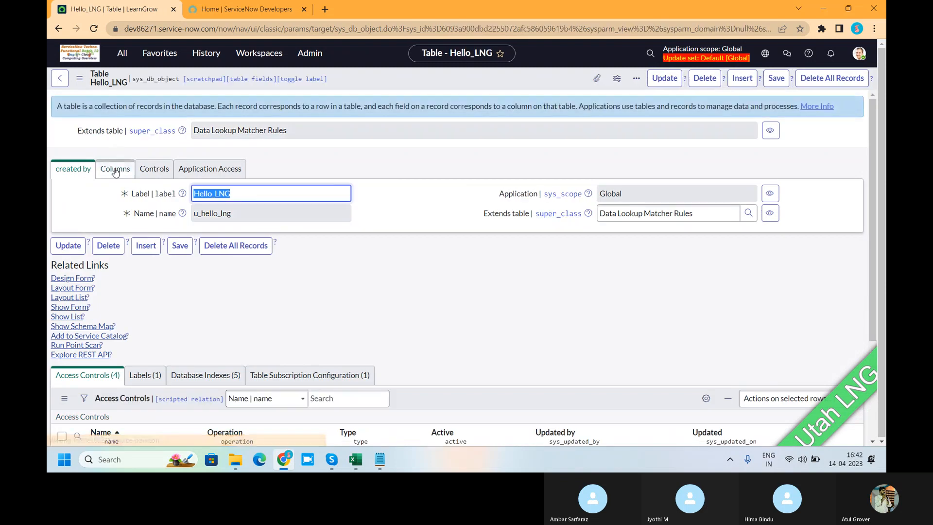
Start a new column in the Hello_LNG table and set its type to Choice.
click(115, 170)
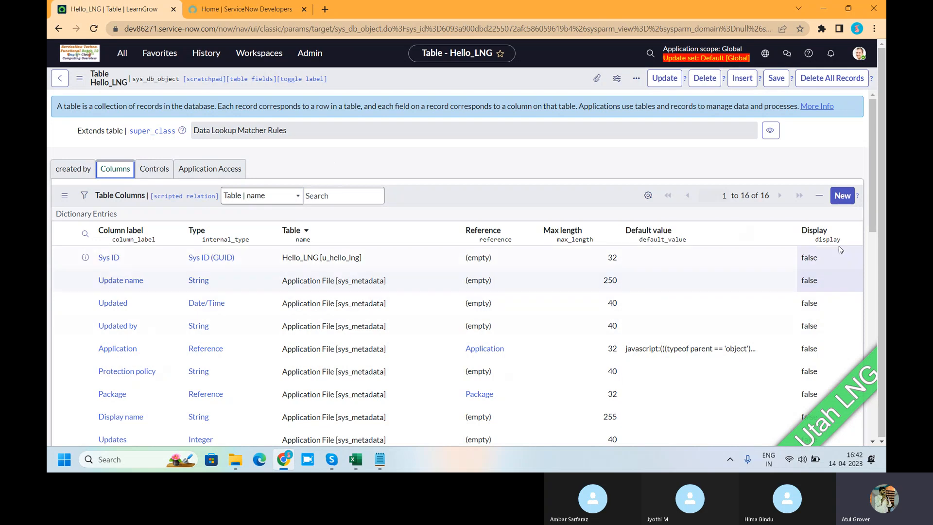
click(842, 196)
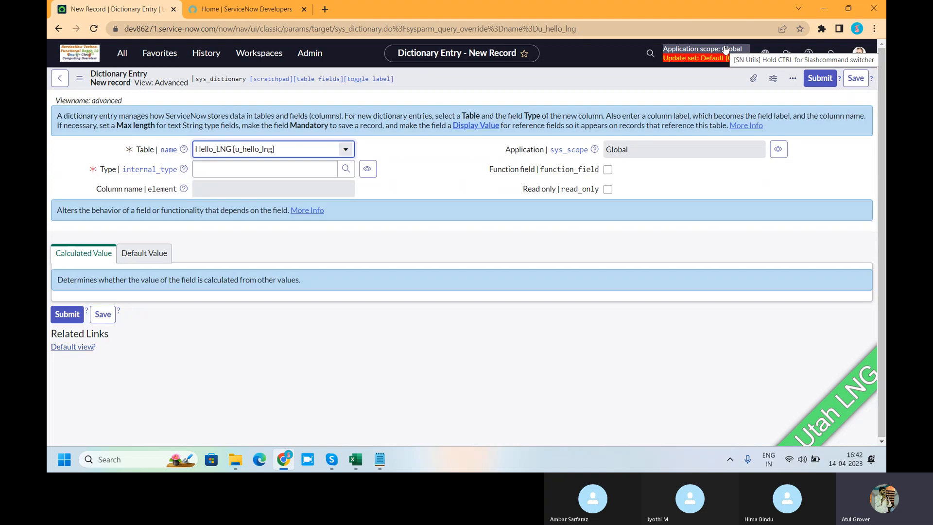
click(250, 171)
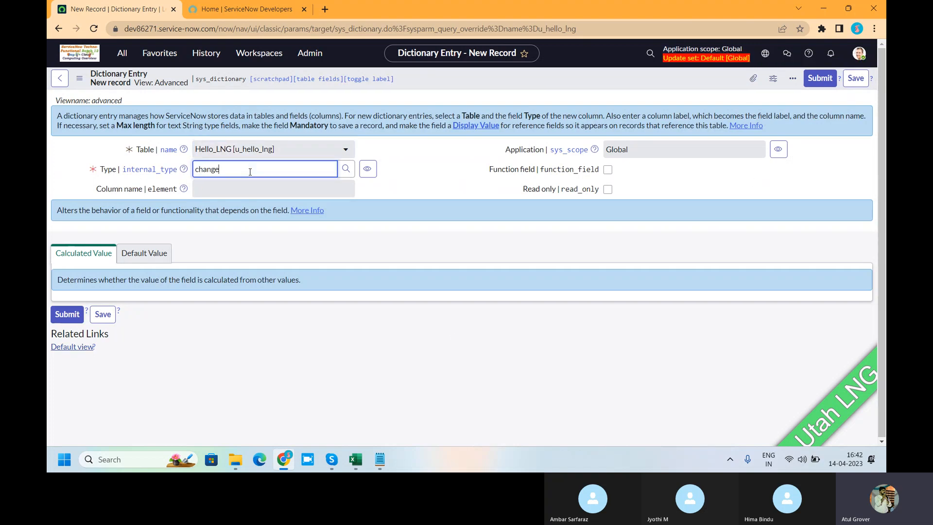
text(chocie)
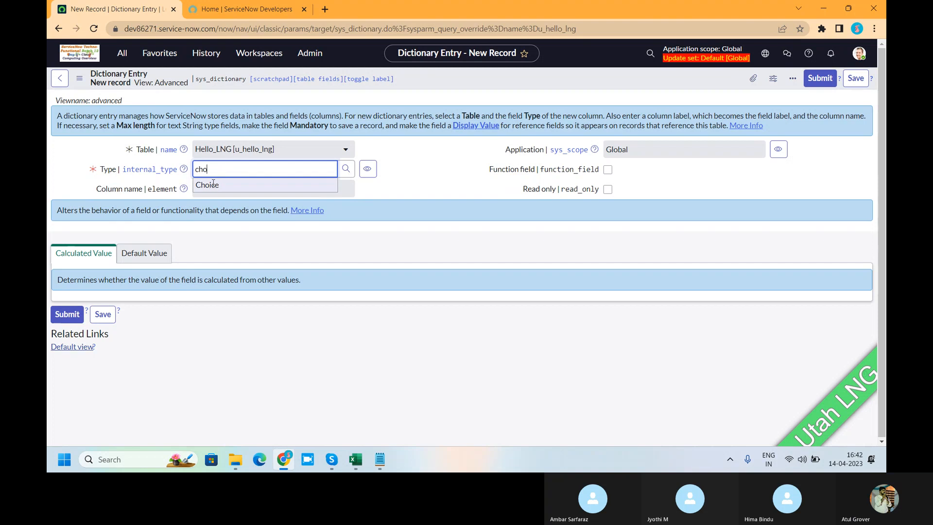
click(213, 186)
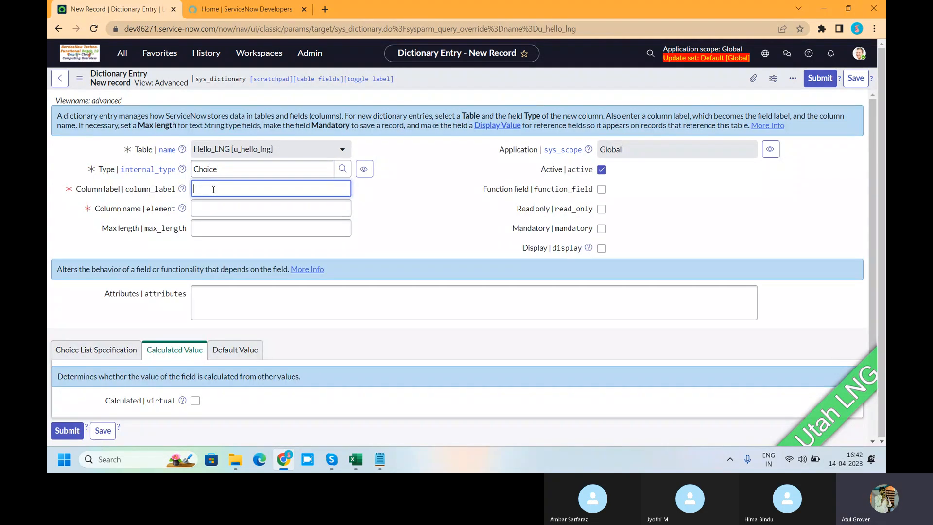
Label the new Choice column hello_impact and set its maximum length to 20.
text(hello_impact)
key(Tab)
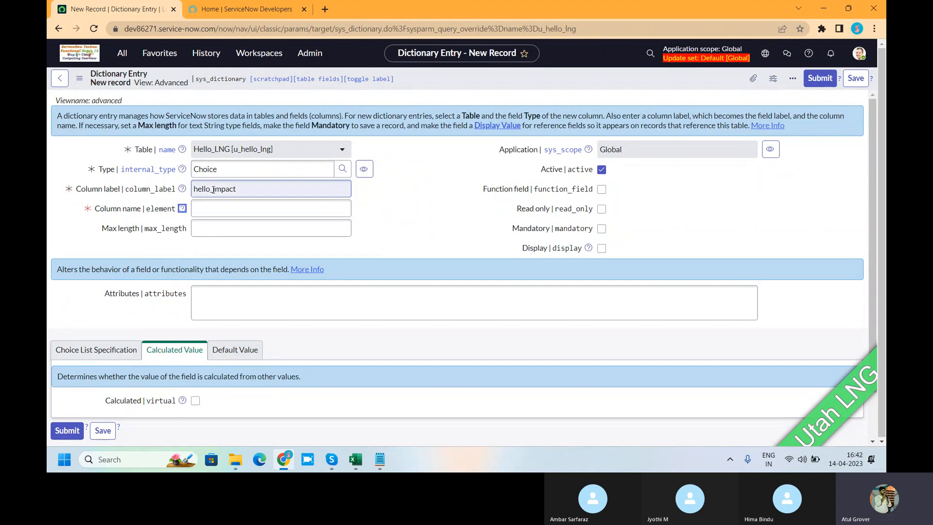
click(205, 229)
text(20)
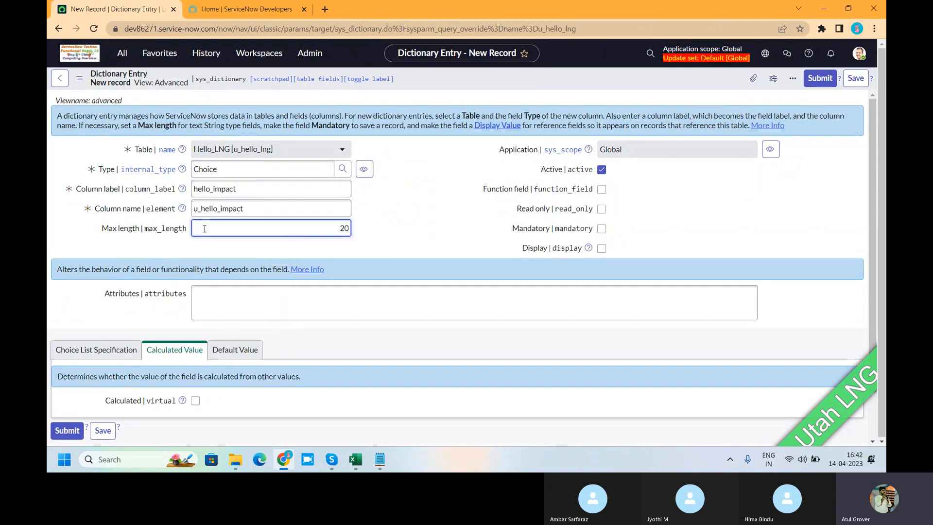
Set the hello_impact column's choice specification to Dropdown with -- None --.
scroll(80, 301, down, 2)
click(81, 300)
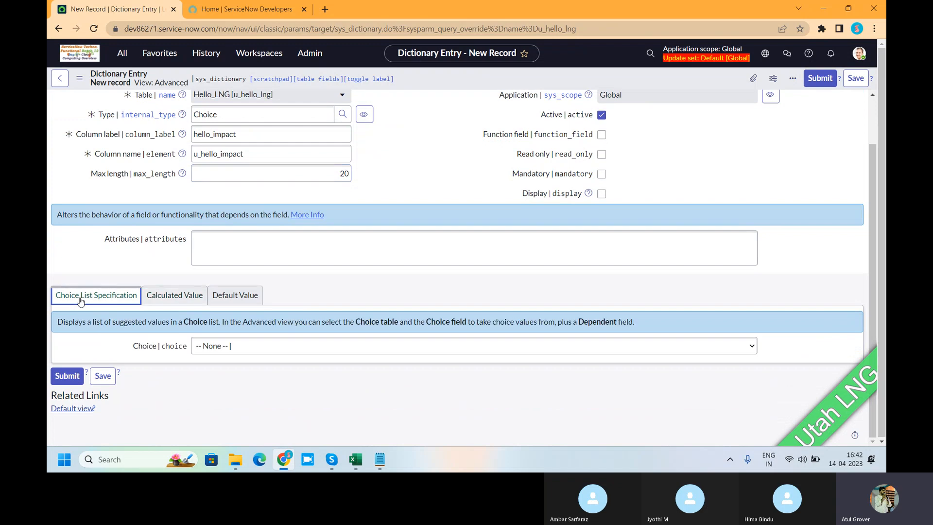
click(249, 346)
click(239, 379)
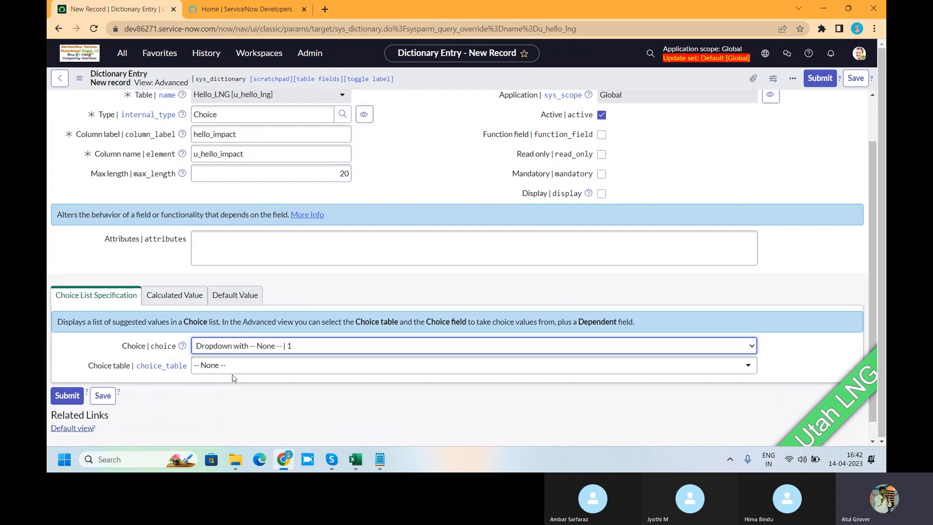
Set Change Request [change_request] as hello_impact's choice table and save the column without a choice field.
click(230, 367)
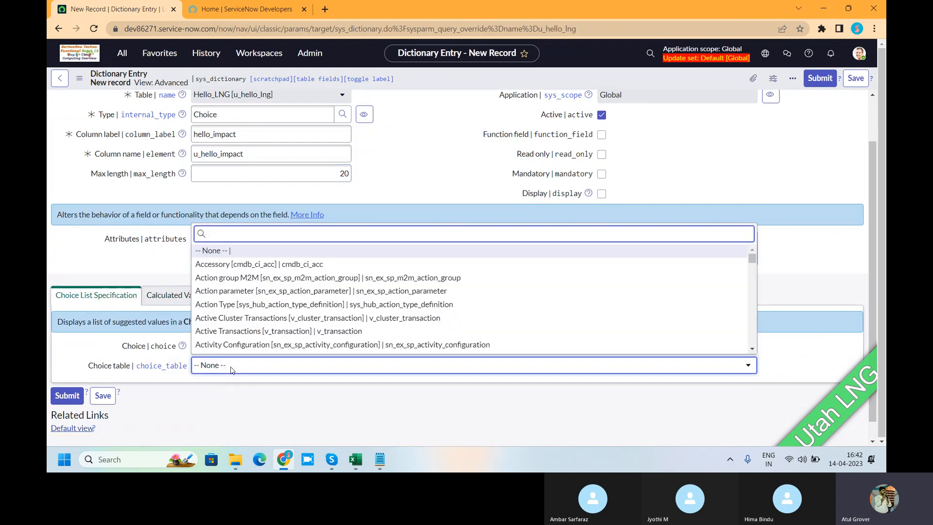
text(change_)
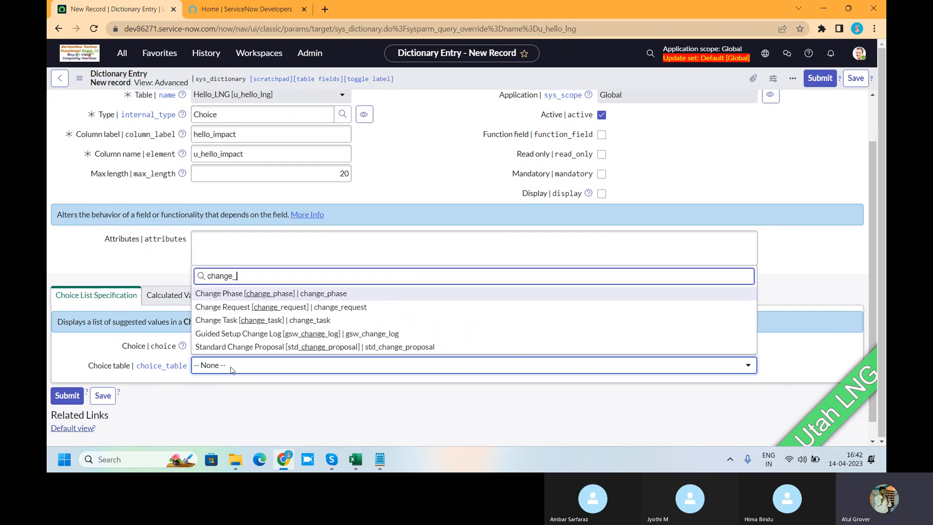
text(req)
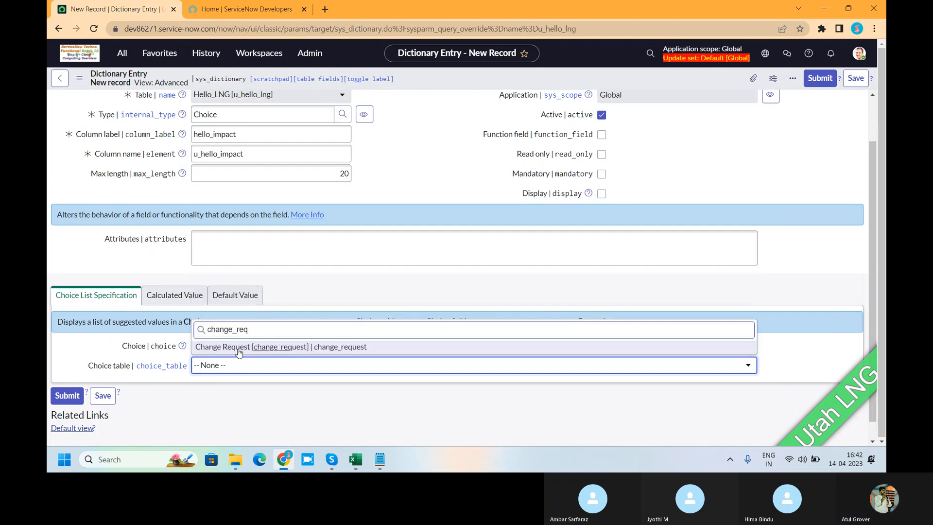
click(239, 348)
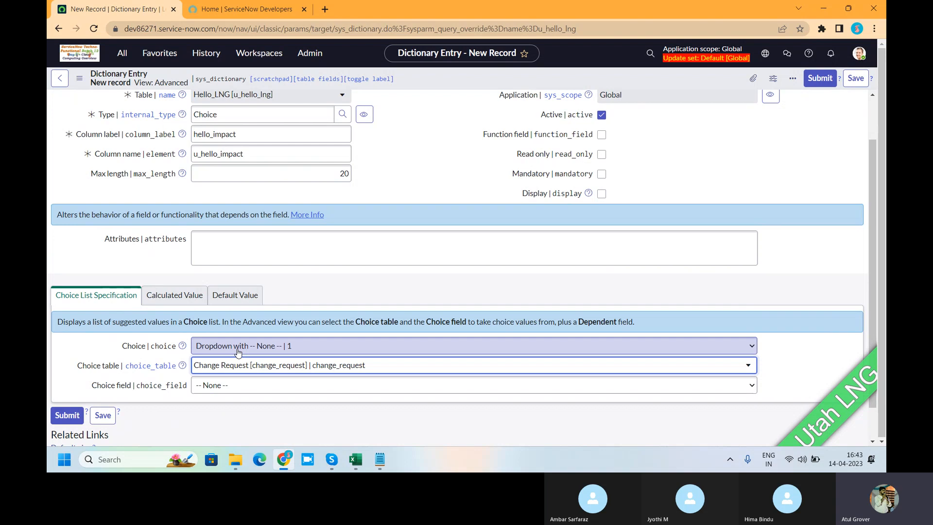
click(241, 386)
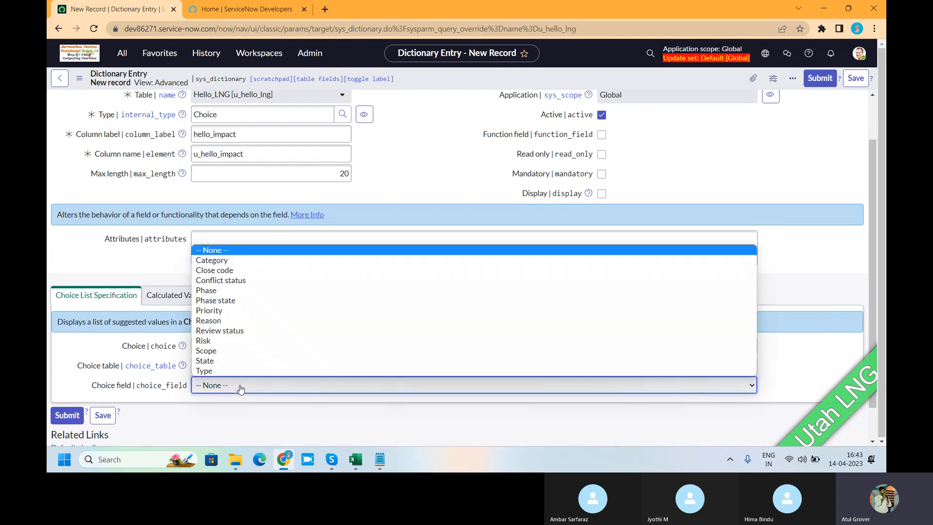
click(855, 81)
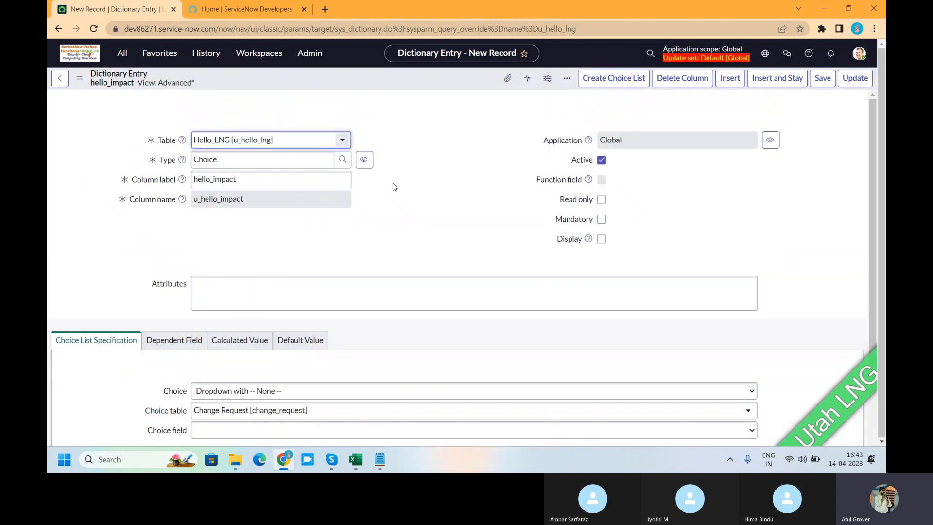
Add a choice labelled 1 - High with value 1 to the hello_impact column.
scroll(395, 186, down, 4)
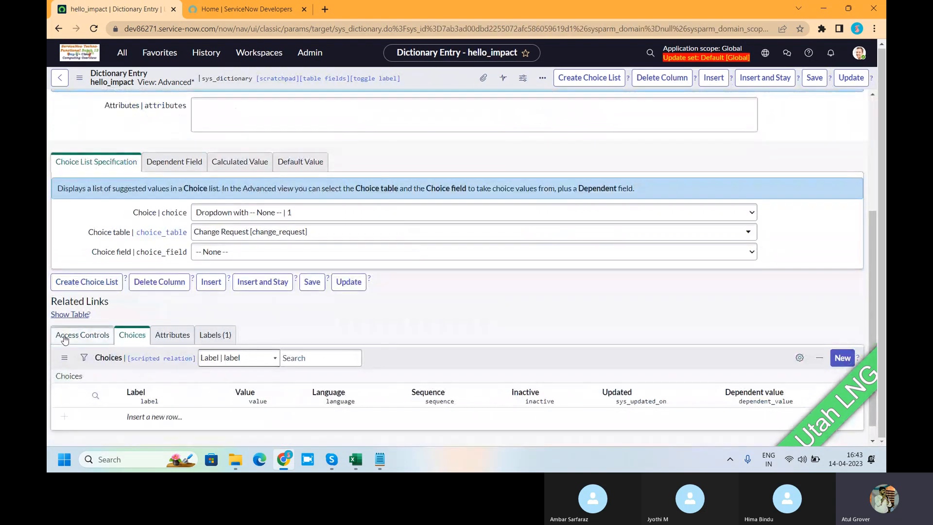
click(151, 416)
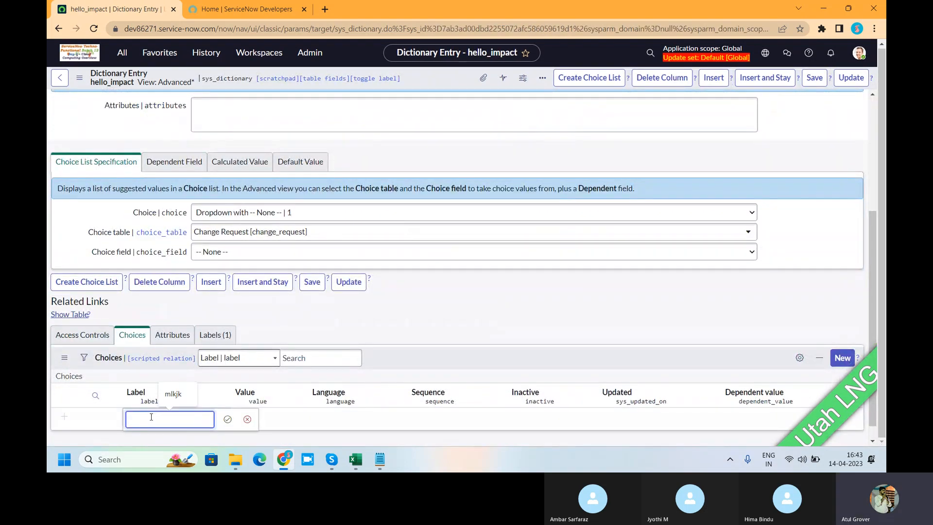
text(1 - High)
key(Tab)
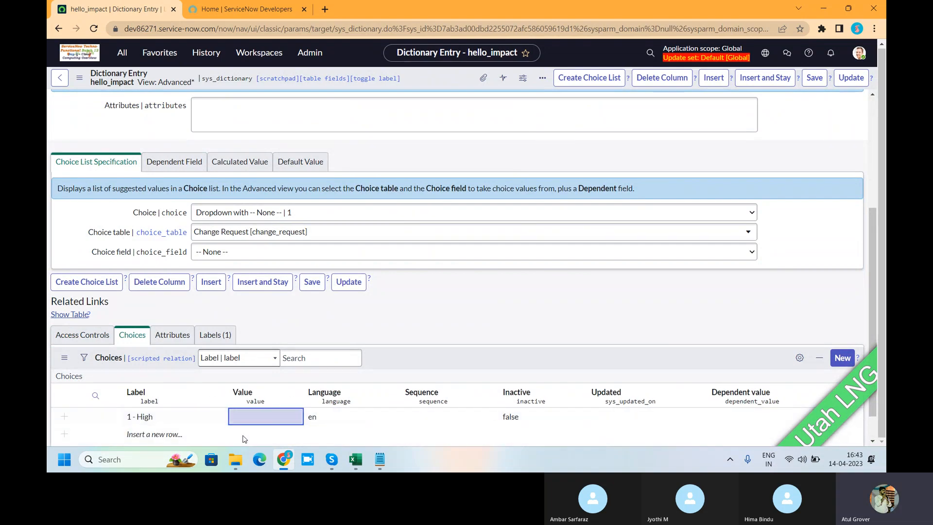
double_click(239, 418)
text(1)
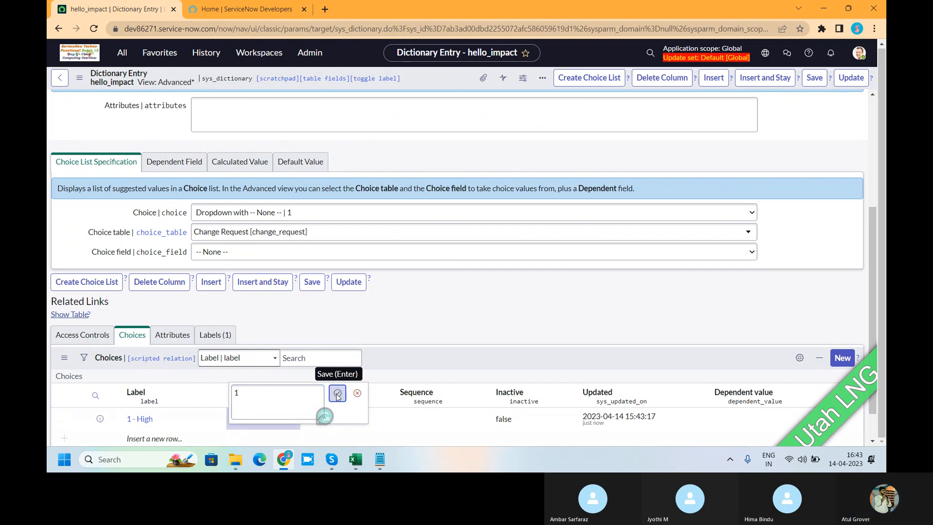
click(338, 392)
Add a choice labelled 2 - Medium with value 2 to hello_impact and update the column record.
scroll(297, 363, down, 1)
click(167, 403)
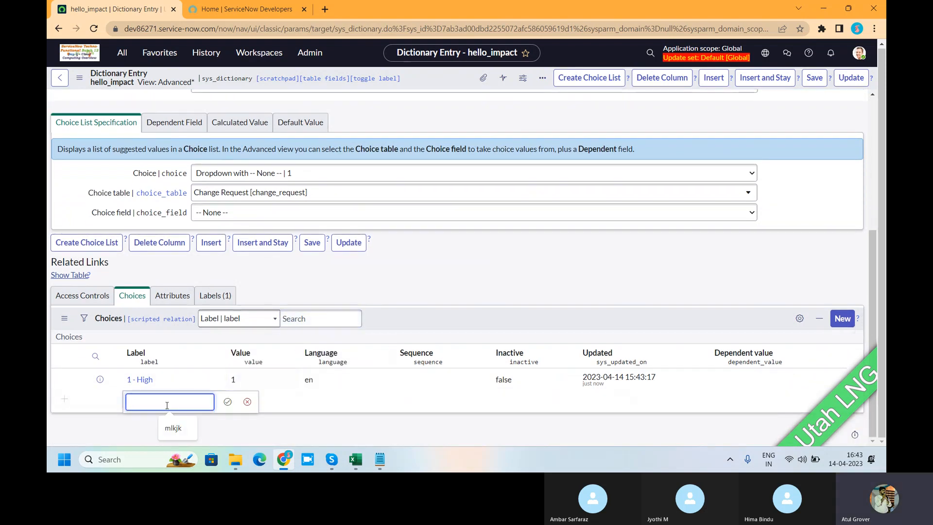
text(2 - Medium)
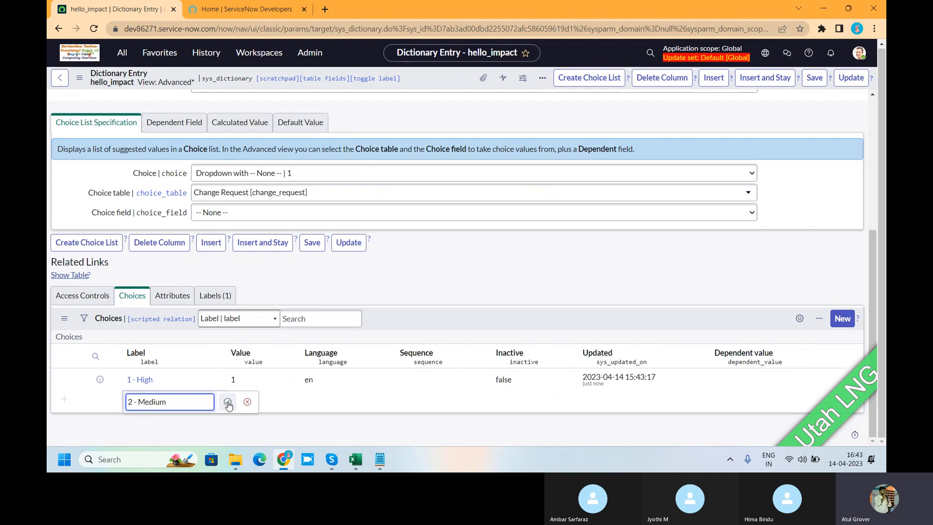
click(228, 401)
click(230, 403)
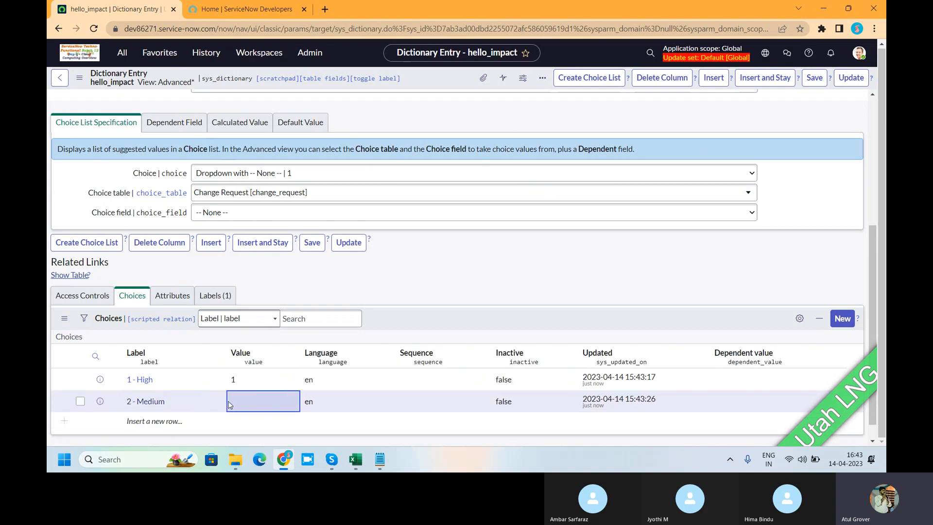
text(2)
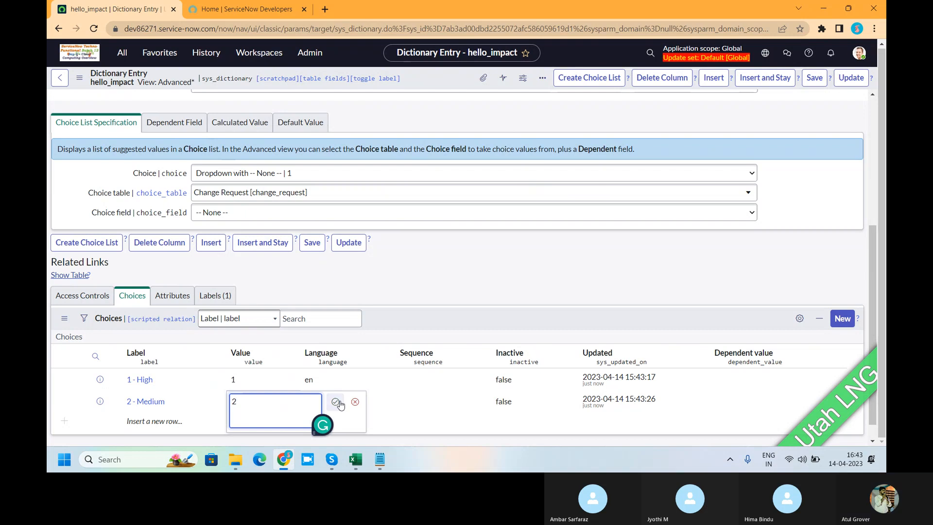
click(335, 402)
right_click(430, 79)
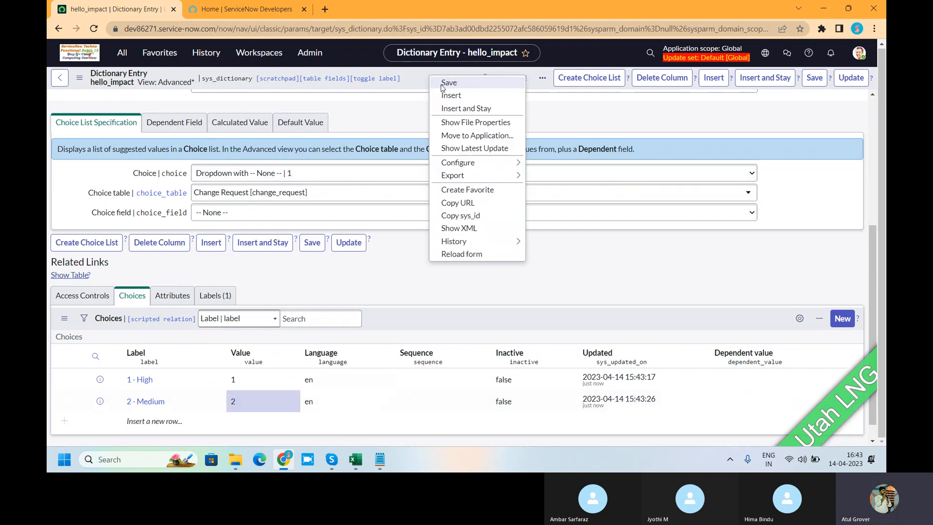
click(859, 80)
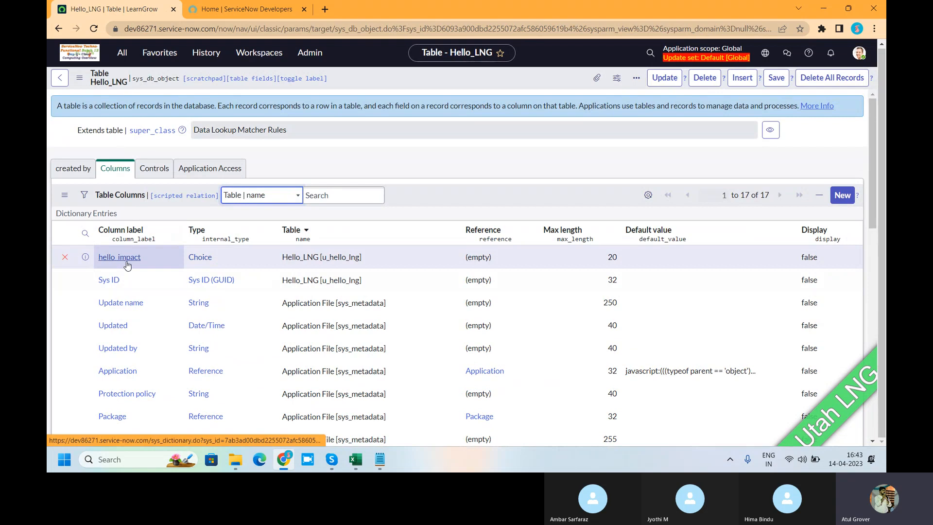
Start another new column in the Hello_LNG table and set its type to Choice.
click(835, 196)
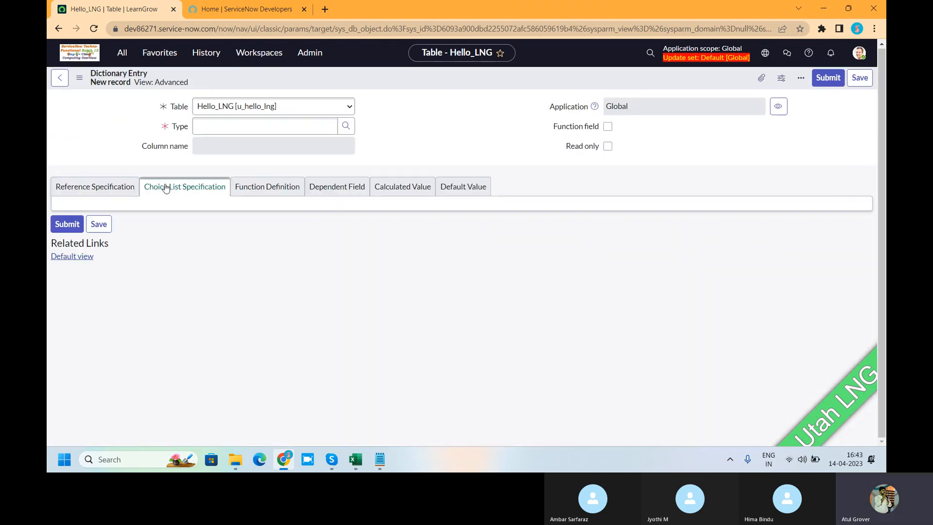
click(224, 168)
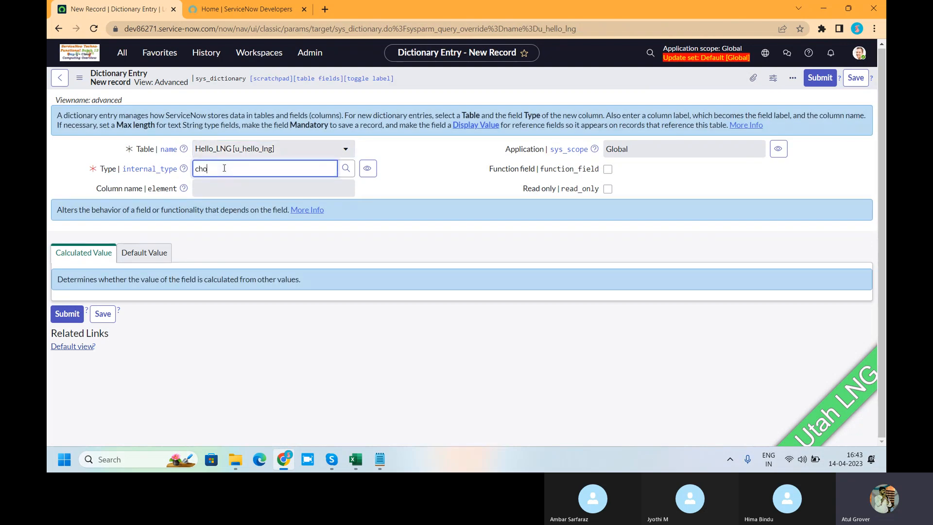
text(choice)
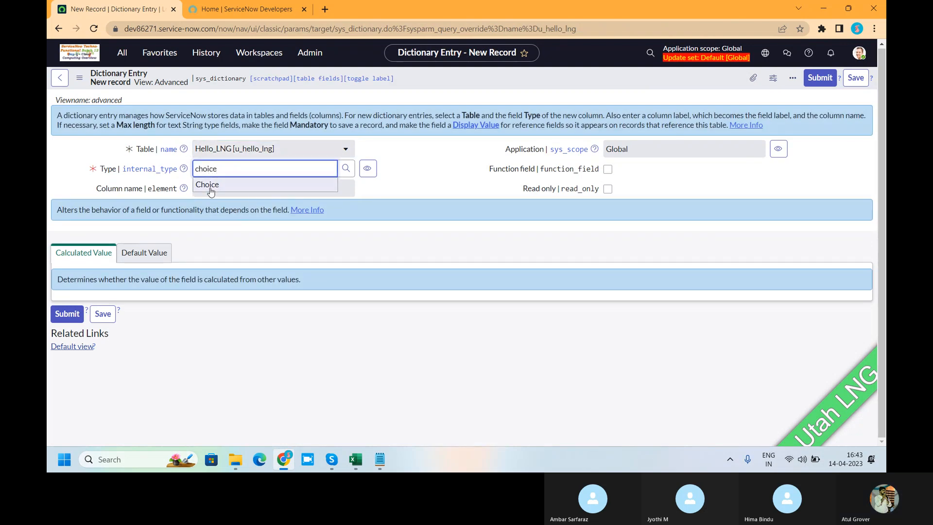
click(210, 185)
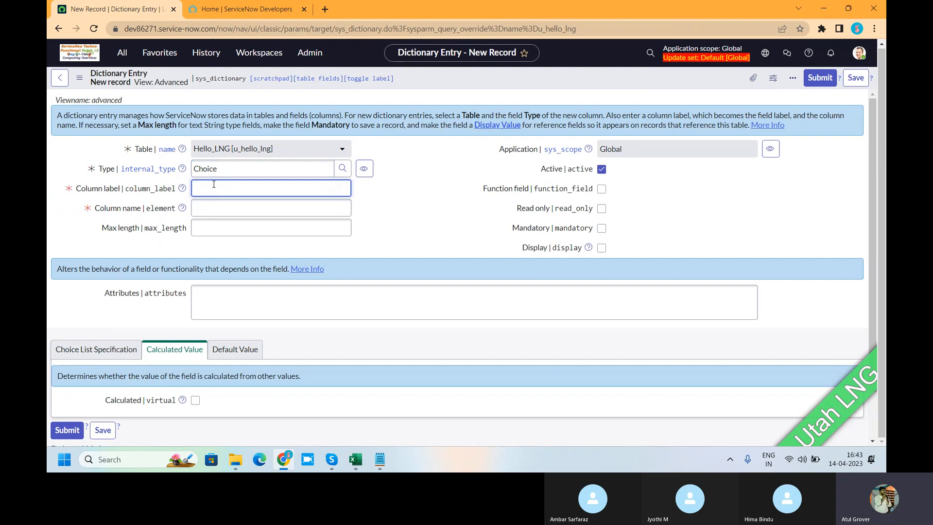
Label the new Choice column hello_urgency and set its maximum length to 20.
text(hello_urgency)
key(Tab)
click(214, 234)
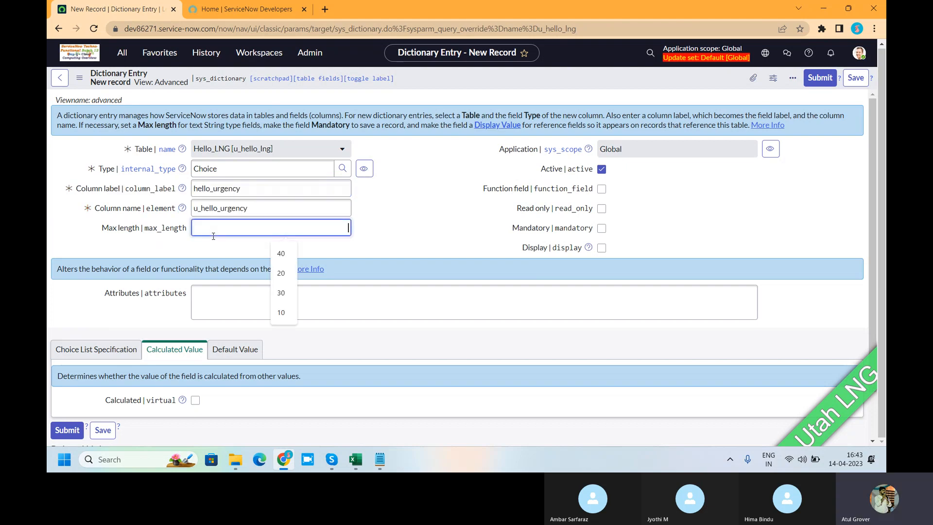
text(20)
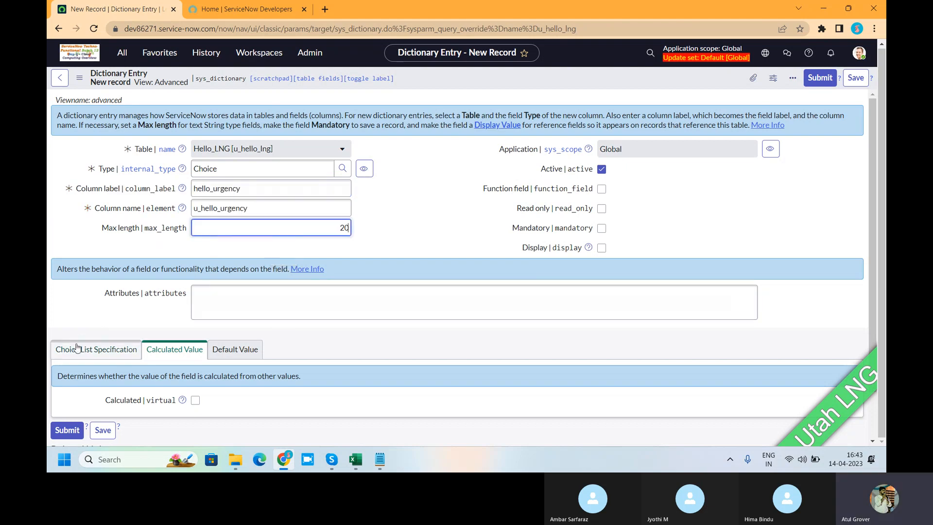
Set the hello_urgency column's choice specification to Dropdown with -- None --.
click(96, 349)
scroll(194, 360, down, 1)
click(263, 345)
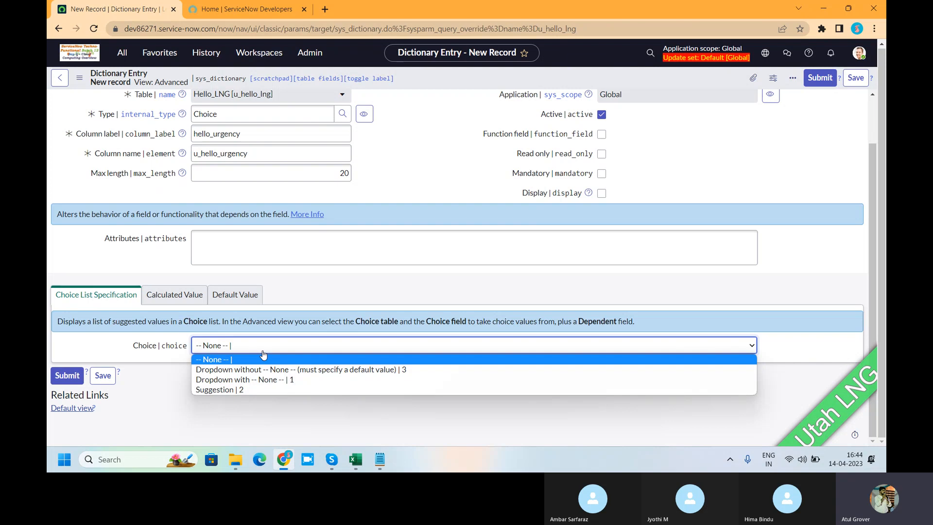
click(267, 379)
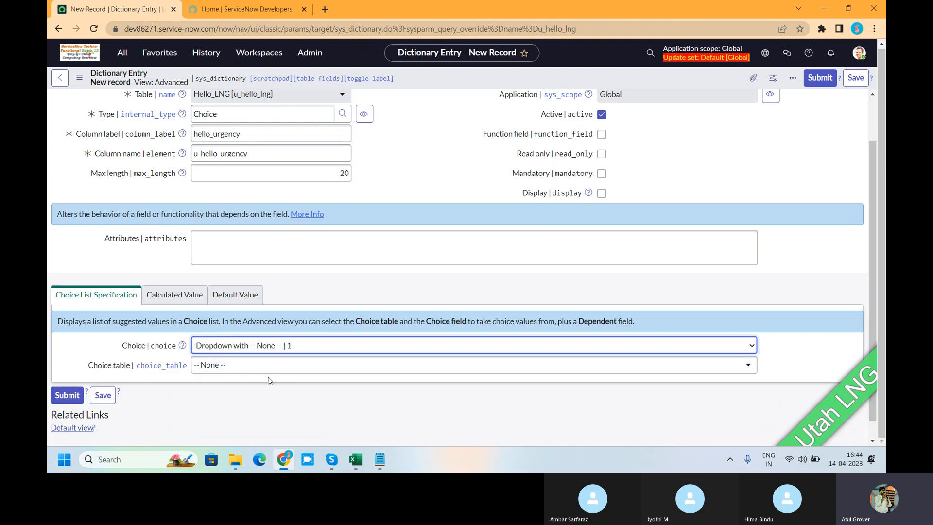
Set Change Request [change_request] as hello_urgency's choice table and save the column.
click(217, 368)
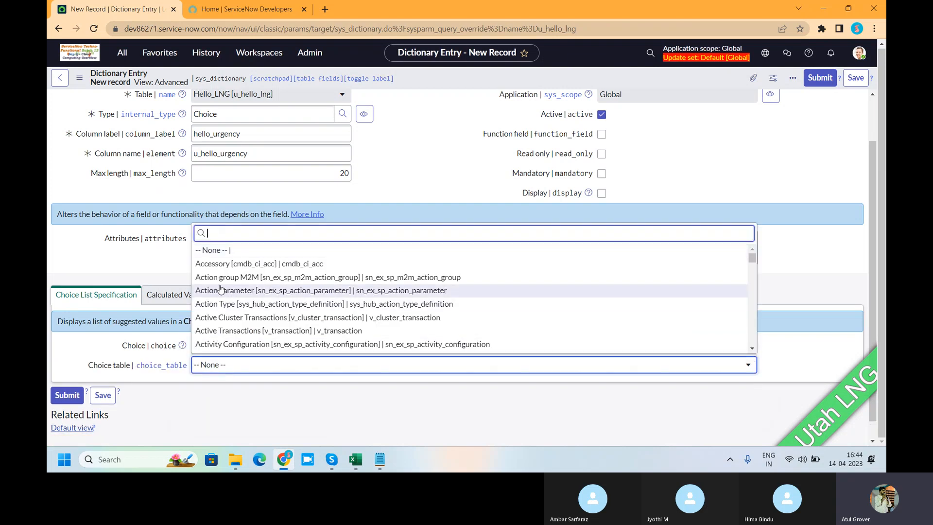
text(change_re)
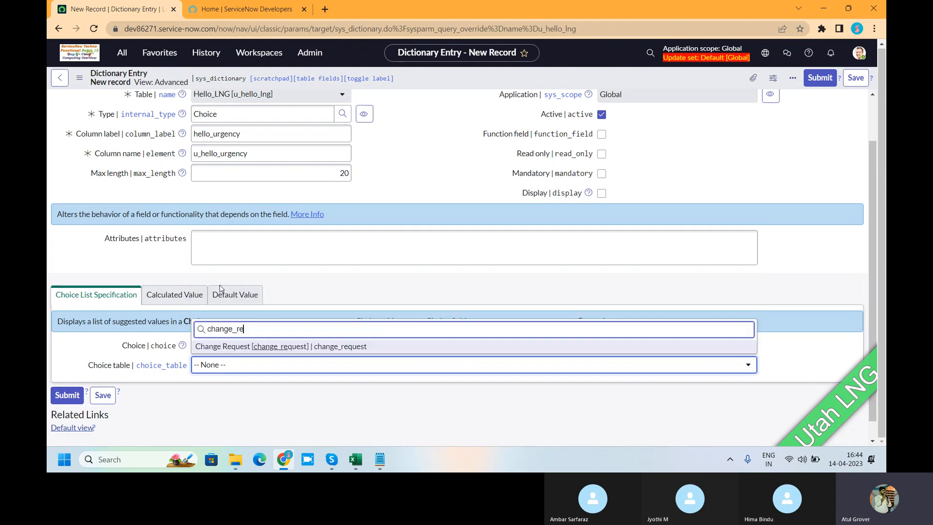
text(q)
click(237, 346)
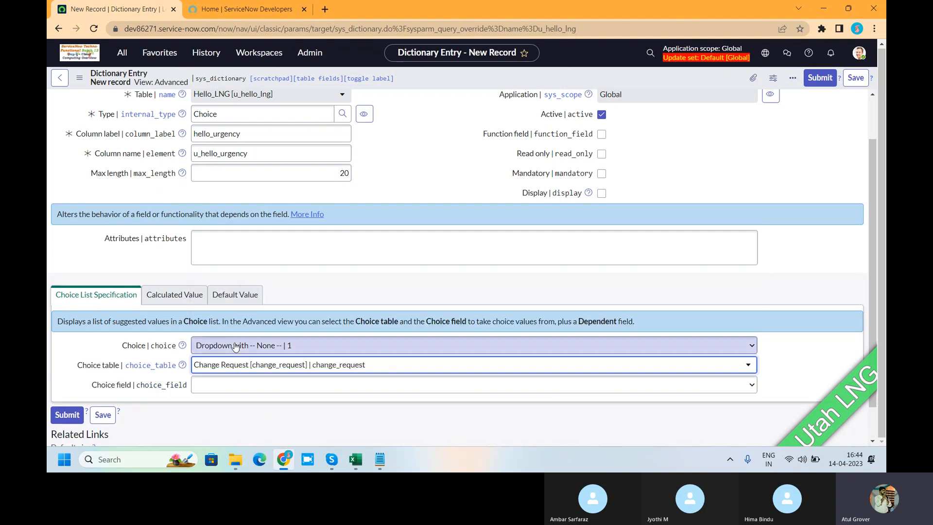
scroll(281, 306, down, 1)
click(855, 78)
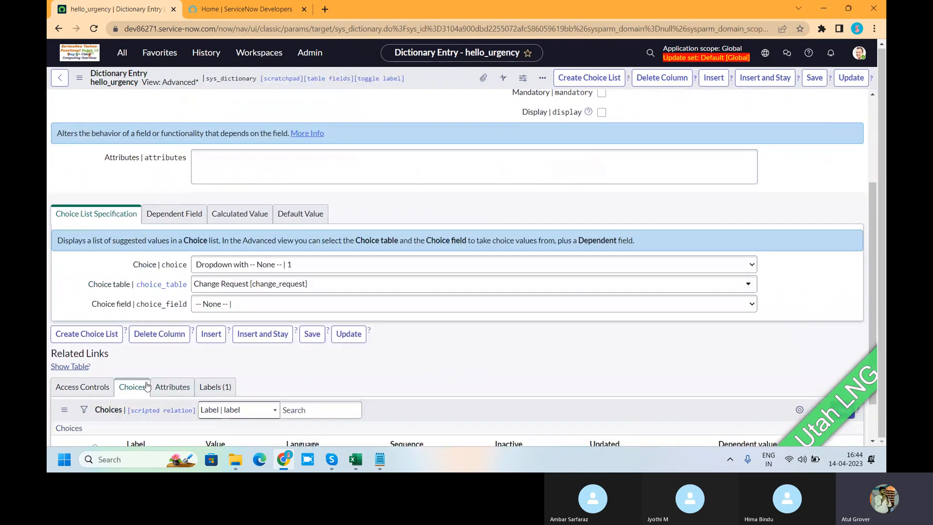
Add a choice labelled 1 - High with value 1 to the hello_urgency column.
click(140, 419)
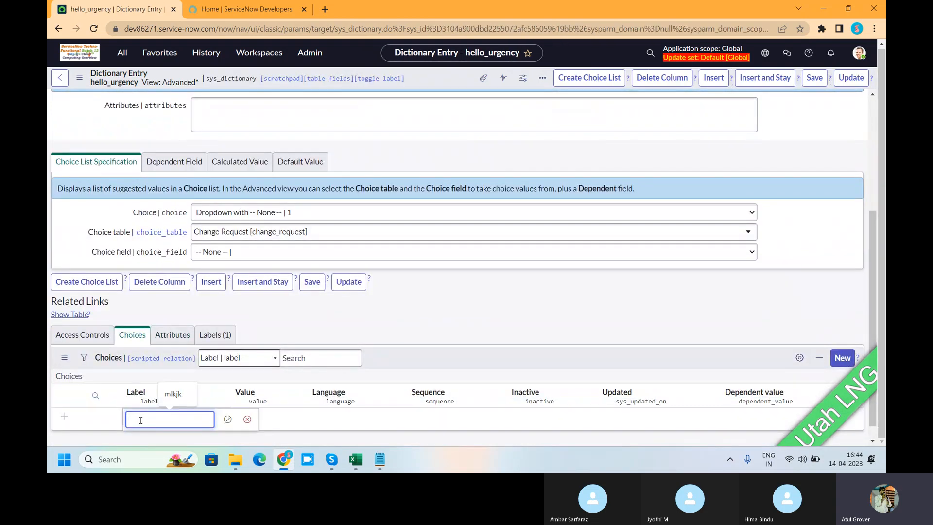
text(1 - High)
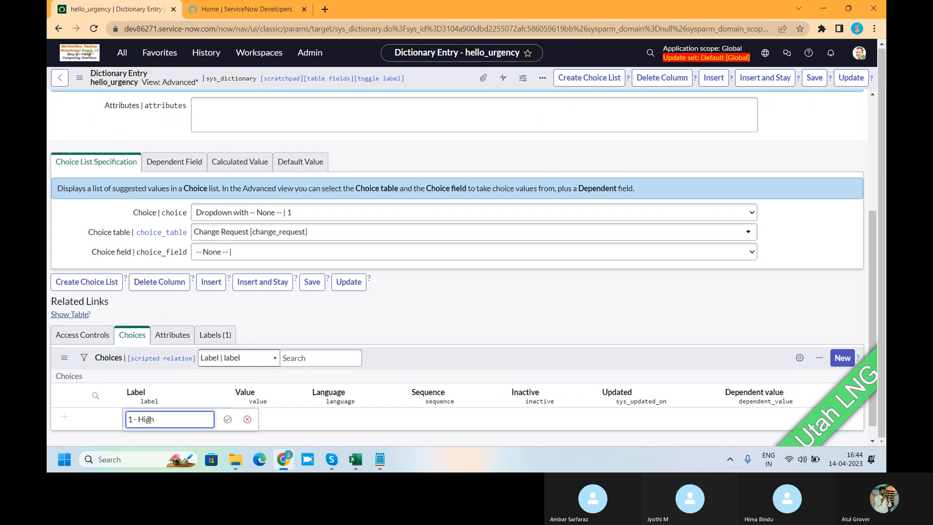
click(227, 419)
double_click(257, 419)
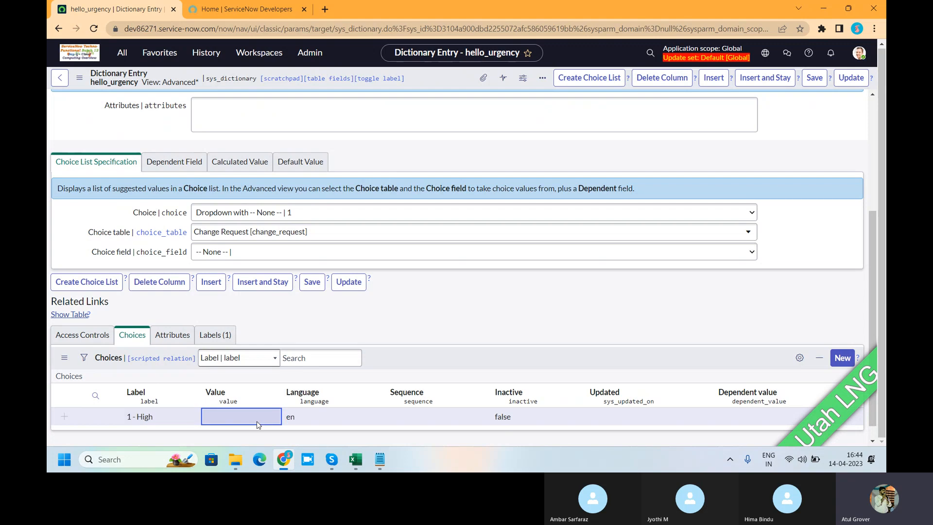
text(1)
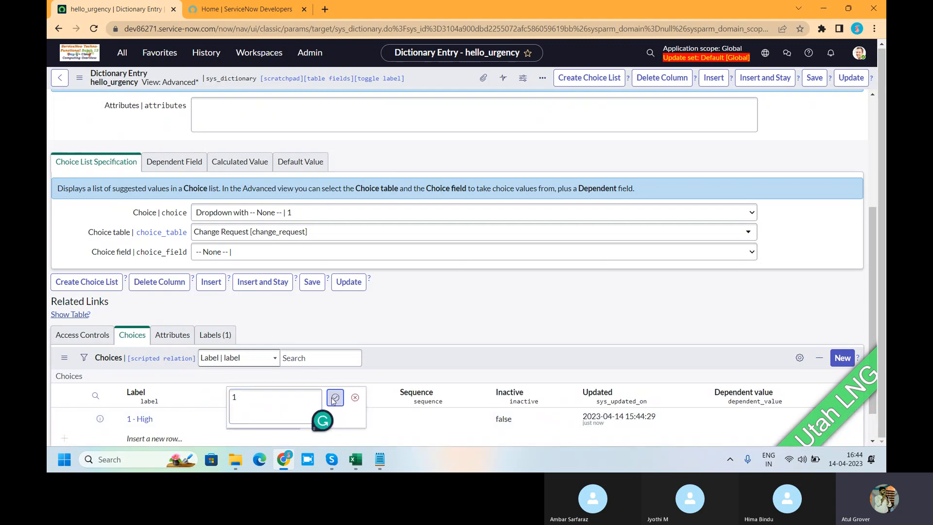
click(335, 397)
Add a choice labelled 2 - Medium with value 2 to the hello_urgency column and update the column.
scroll(243, 403, down, 1)
click(151, 401)
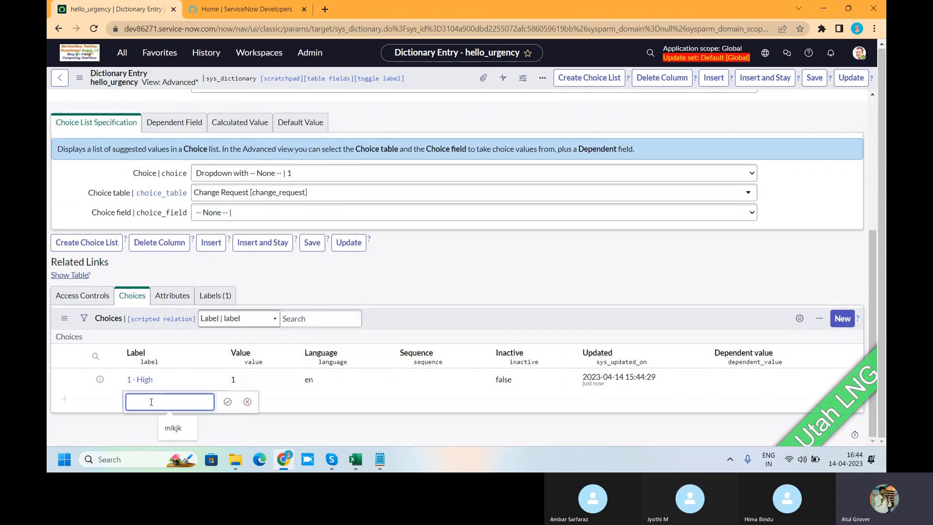
text(2 - Medium)
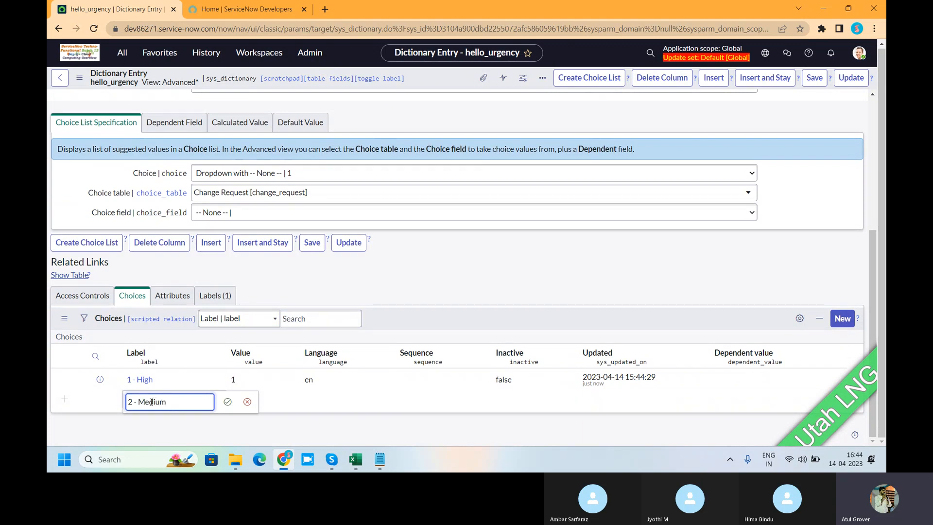
click(227, 402)
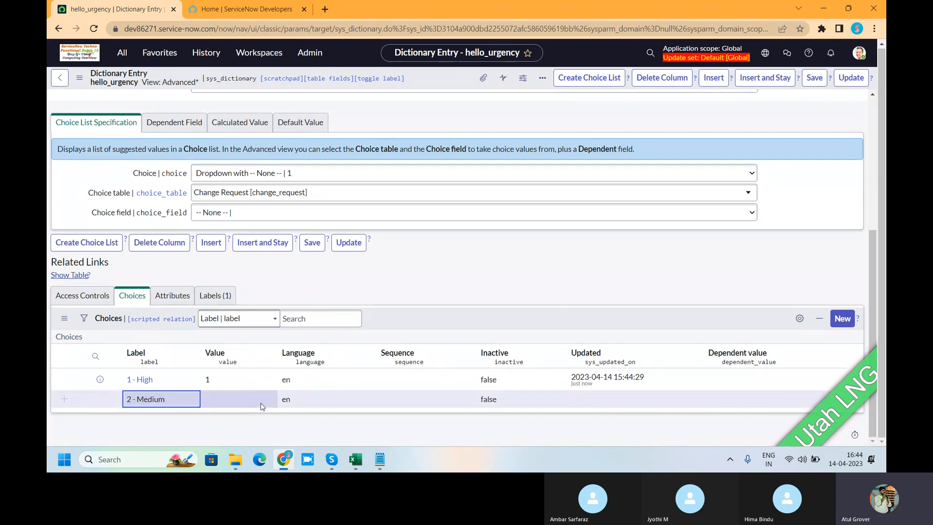
click(231, 399)
click(231, 400)
text(2)
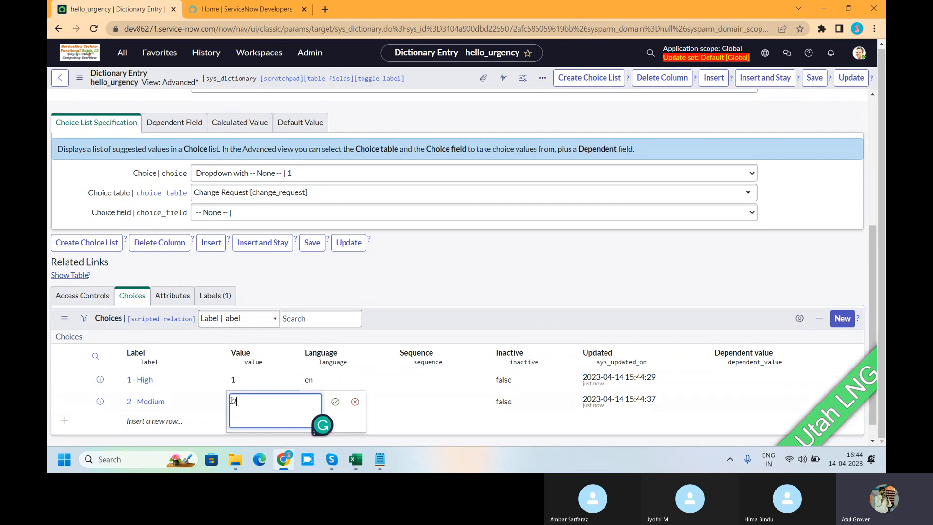
click(335, 402)
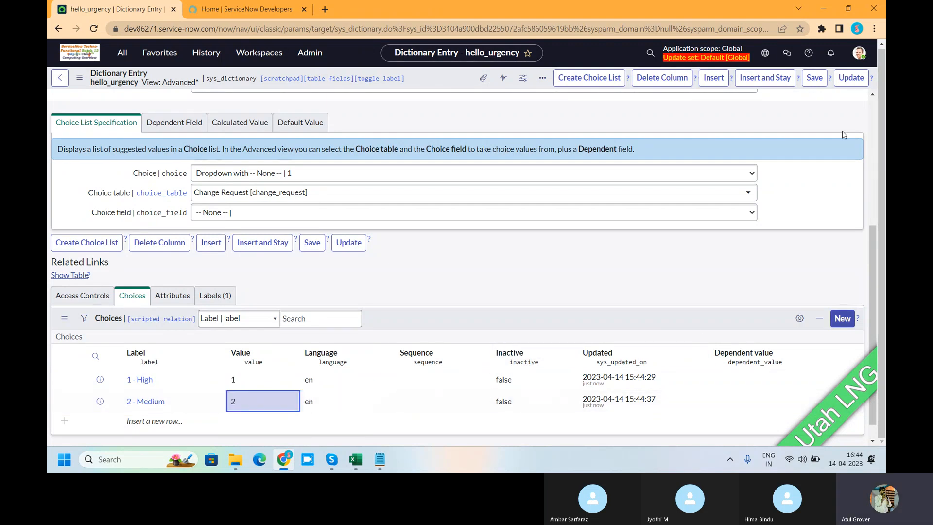
click(845, 82)
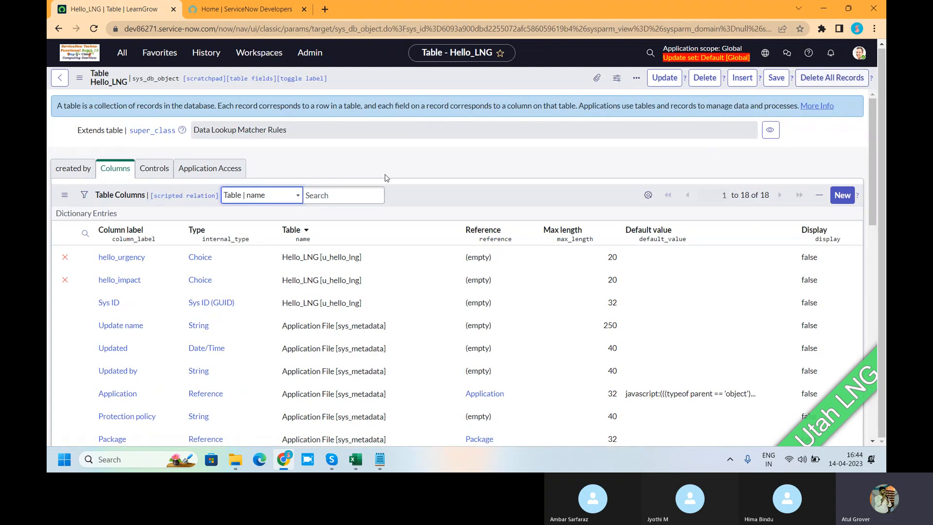
Filter the navigator for learn and open the Hello_LNGs record list under LearnGrow Together.
drag(363, 257, 320, 258)
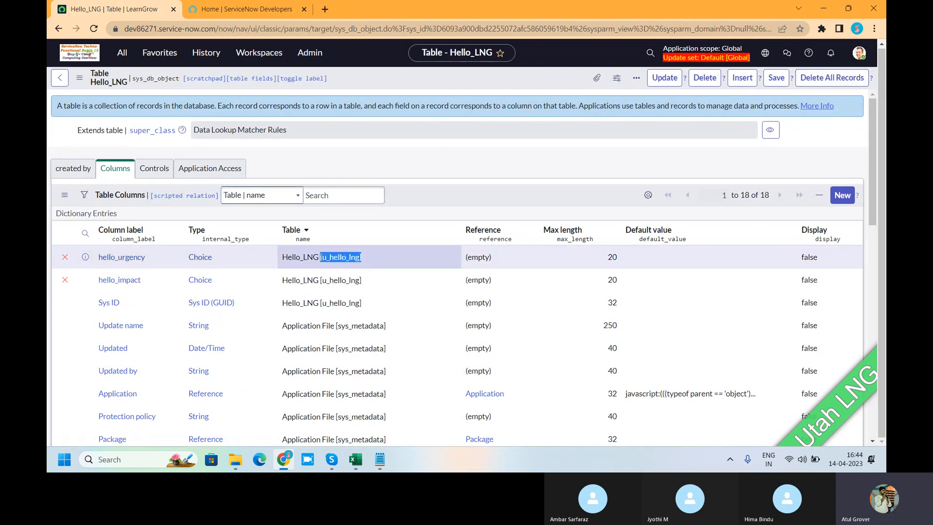
click(121, 53)
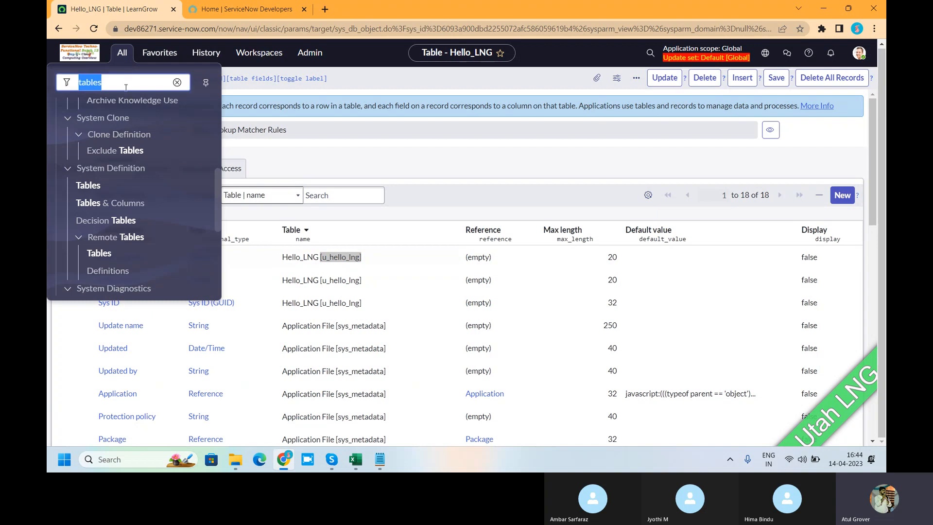
text(learn)
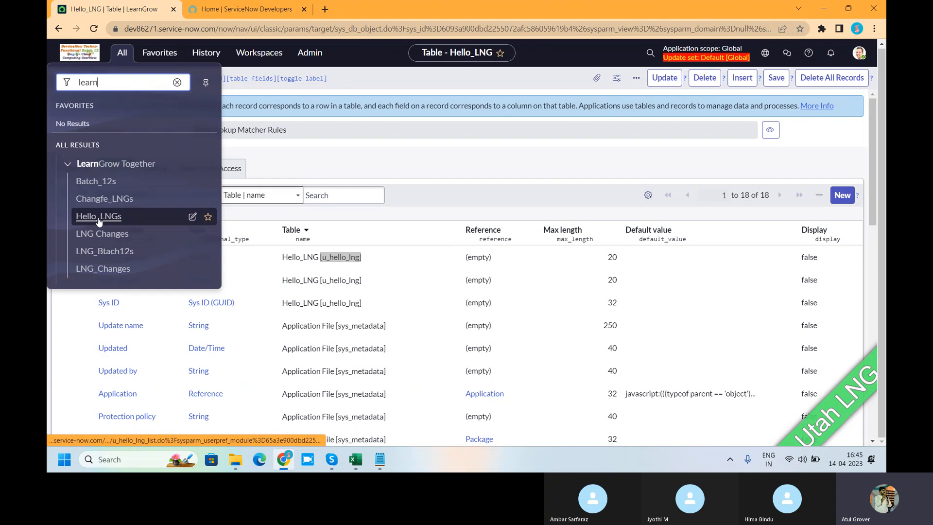
click(97, 217)
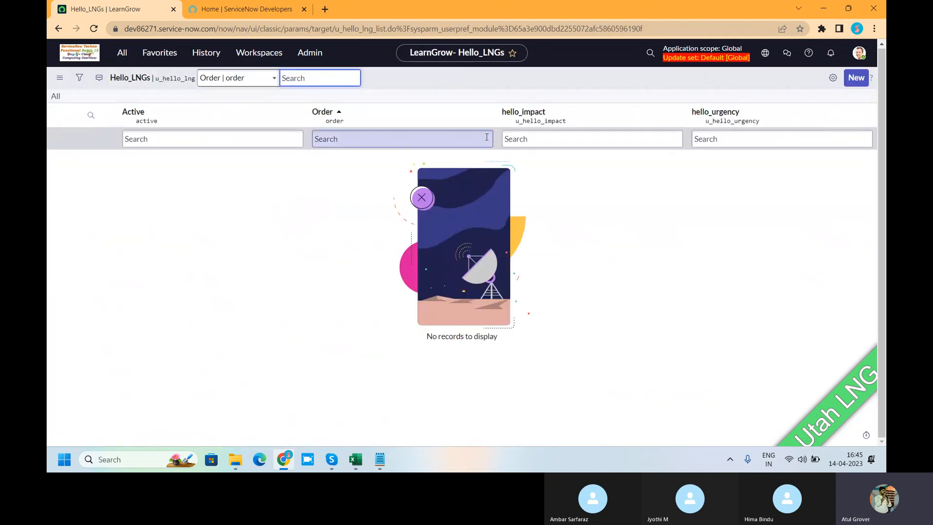
Submit a new Hello_LNG record with hello_impact 1 - High and hello_urgency 2 - Medium.
click(856, 82)
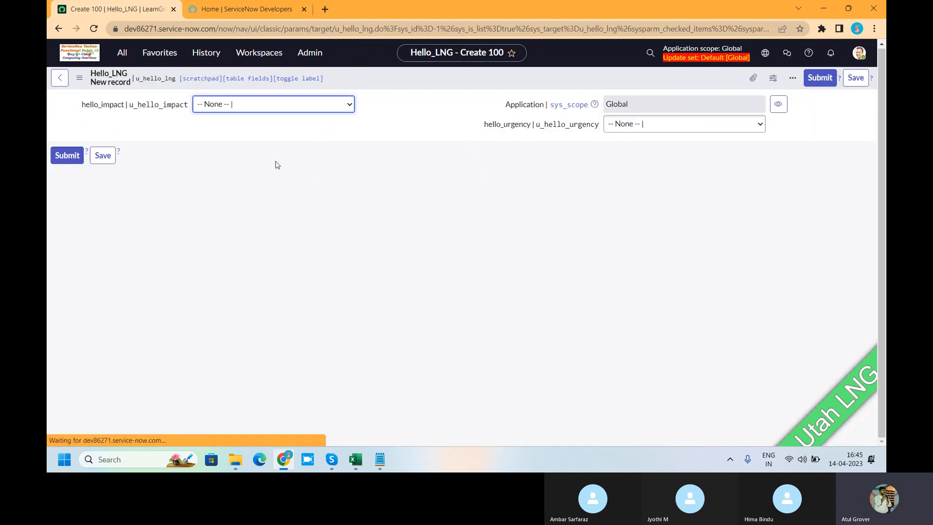
click(240, 110)
click(221, 129)
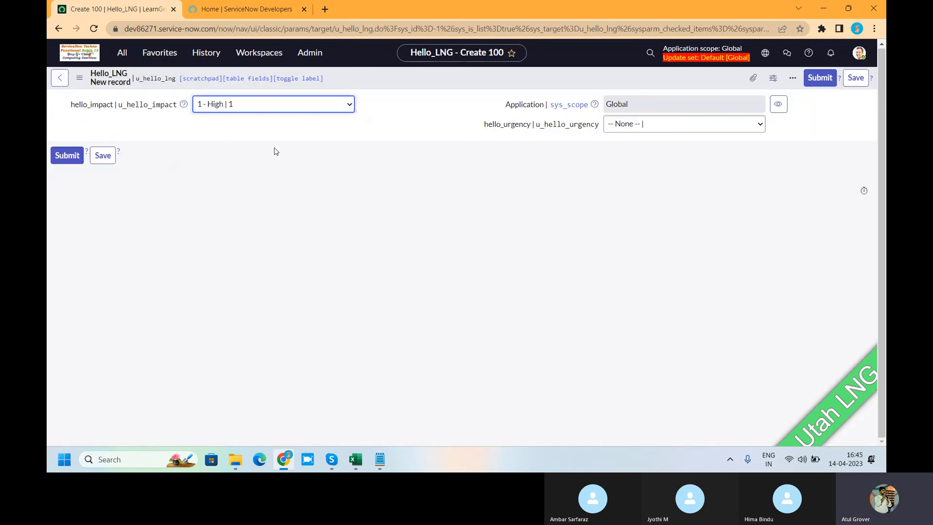
click(631, 125)
click(629, 157)
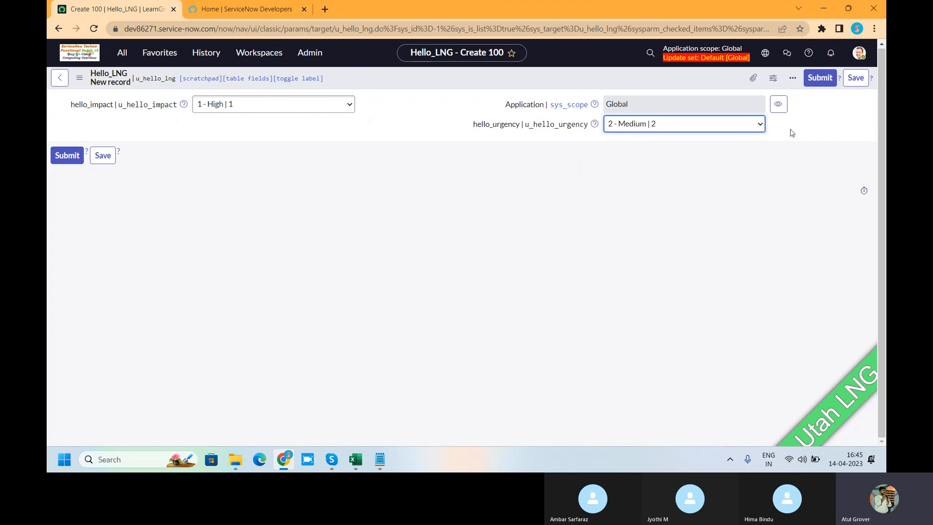
click(819, 78)
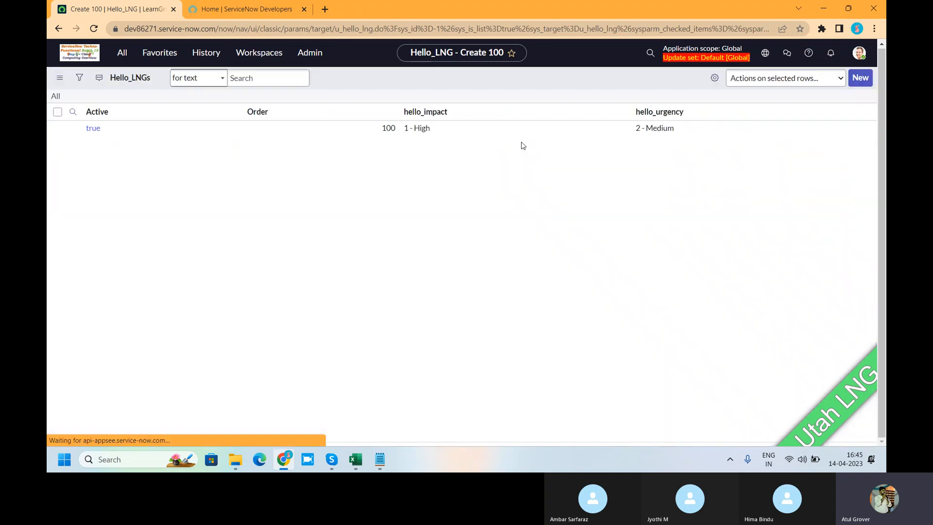
Submit another Hello_LNG record with hello_impact 2 - Medium and hello_urgency 1 - High.
click(855, 77)
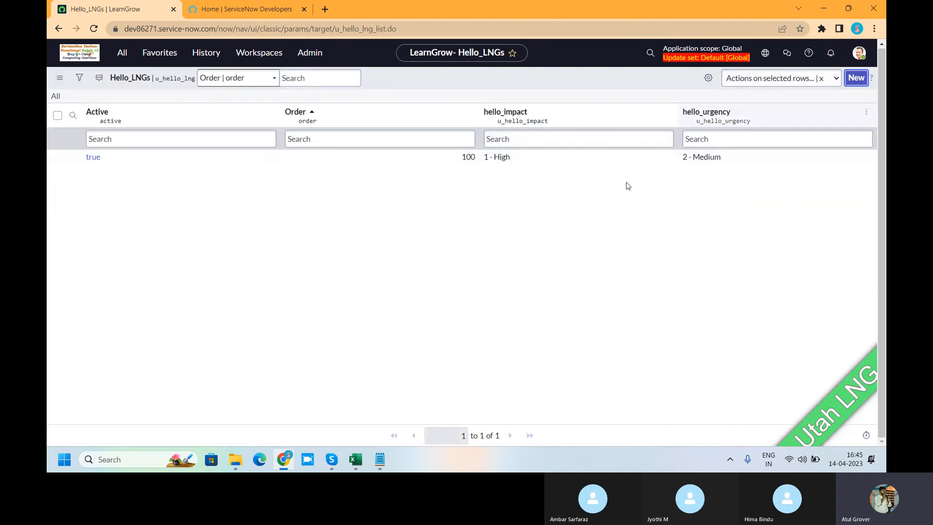
click(228, 110)
click(214, 139)
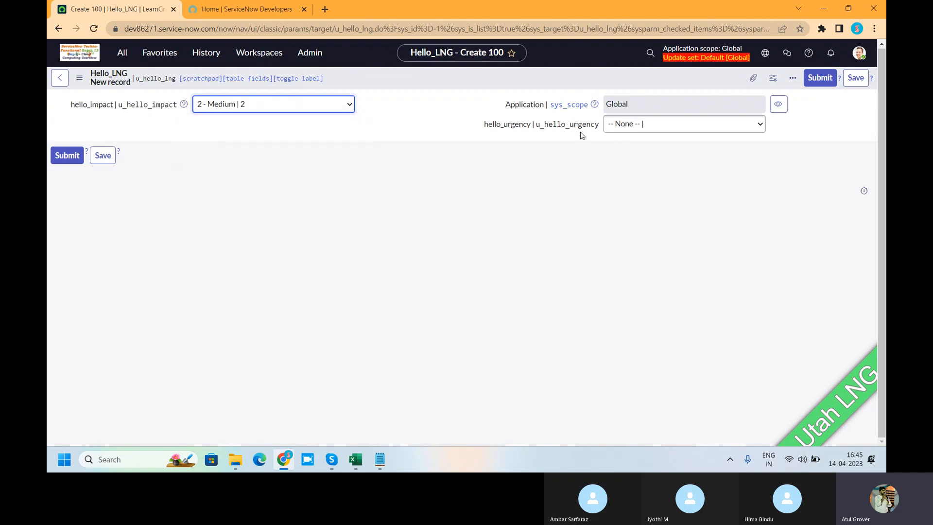
click(634, 126)
click(625, 149)
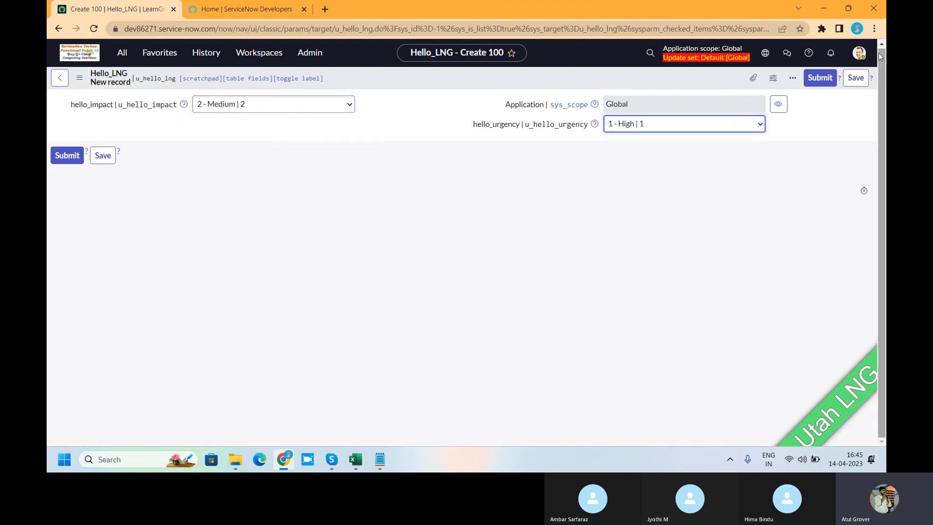
click(818, 80)
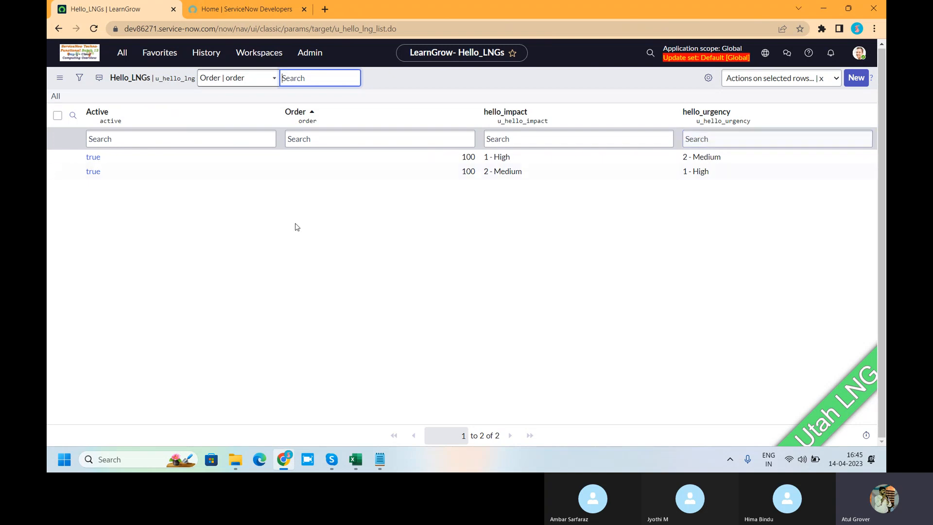
Find Data Lookup Definitions among the System Policy rules and open its list.
click(122, 54)
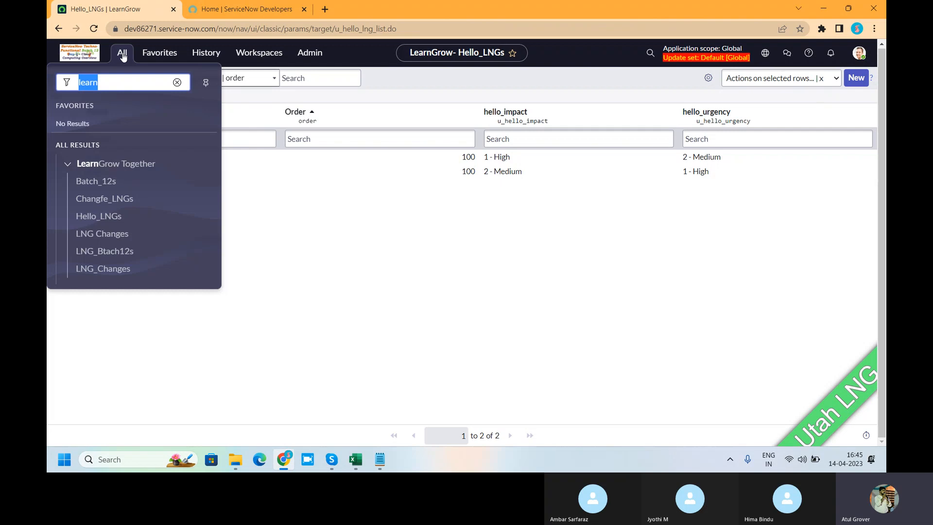
text(data)
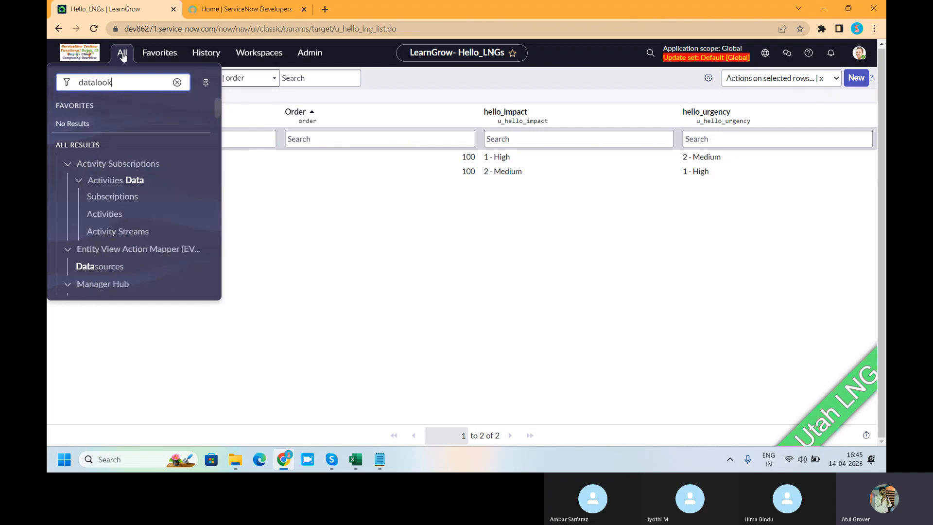
text(look)
key(BackSpace)
key(BackSpace)
key(BackSpace)
key(BackSpace)
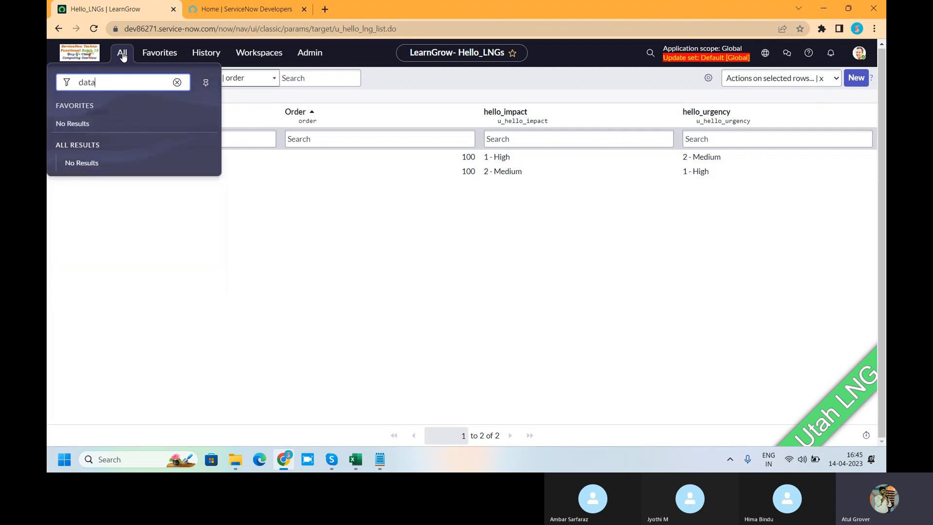
text(l)
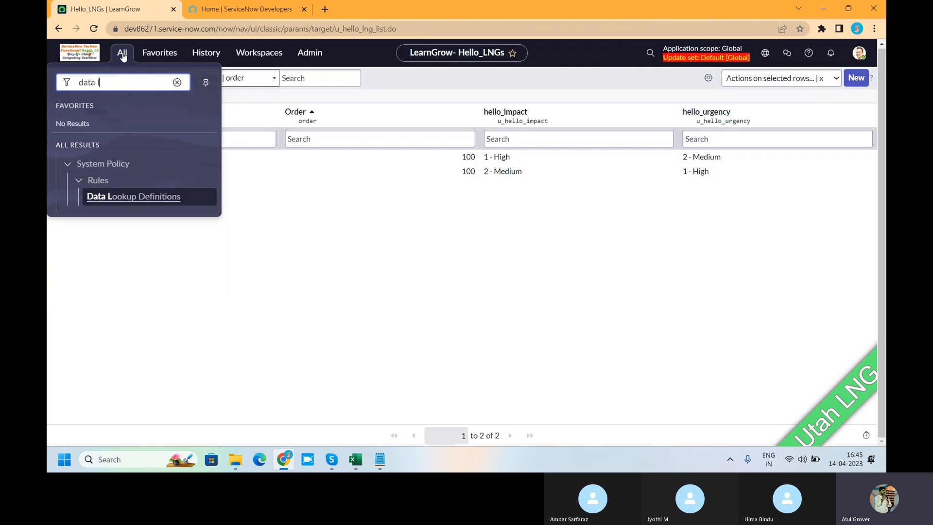
click(117, 202)
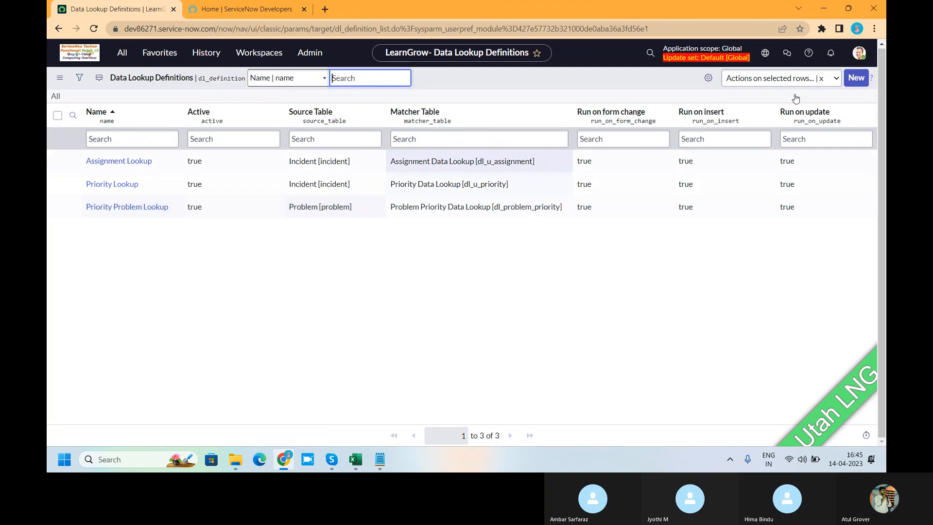
Create a new definition of type Data Lookup Rule and name it LNG_Change.
click(854, 78)
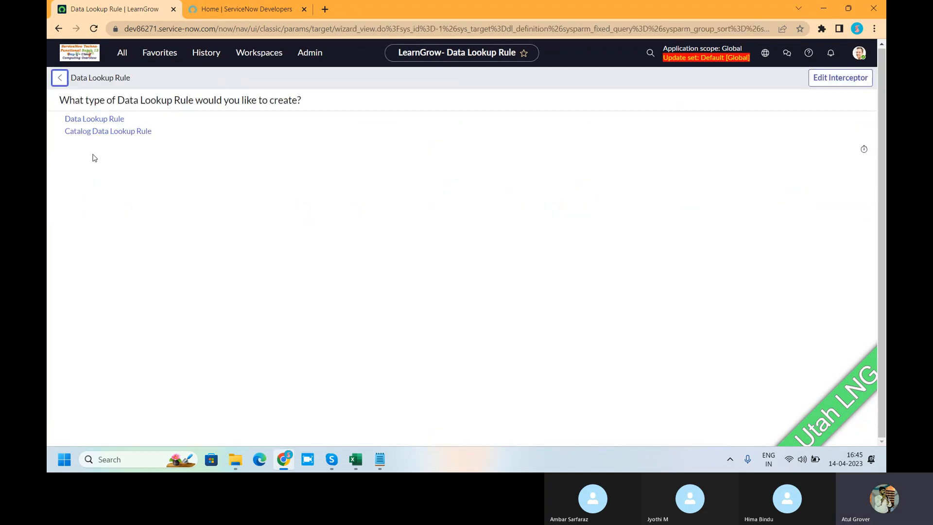
click(83, 121)
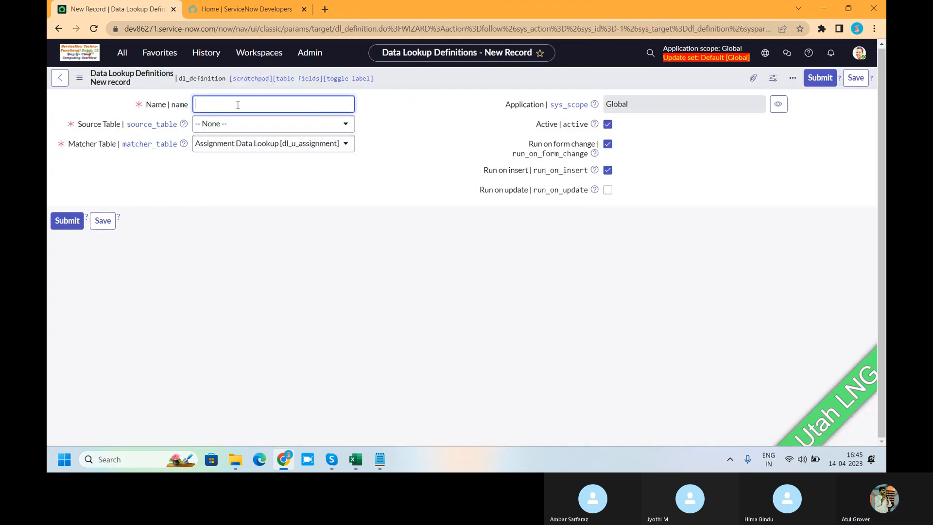
text(LNG)
text(_VChang)
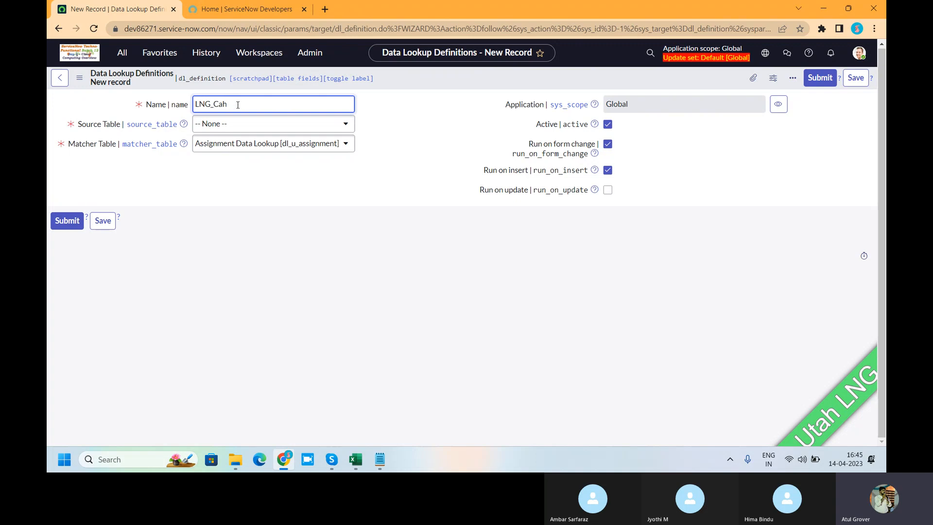
key(BackSpace)
key(BackSpace)
text(hange)
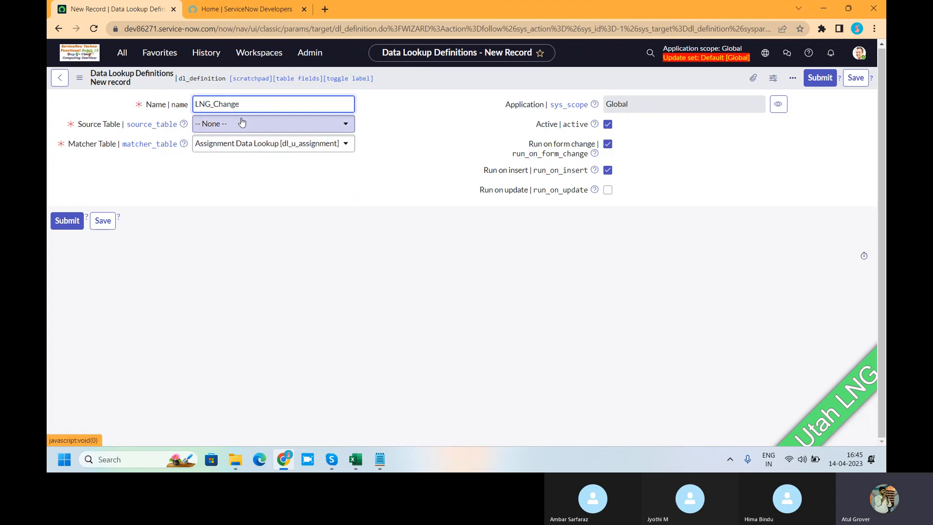
Set Change Request [change_request] as source table and Hello_LNG [u_hello_lng] as matcher table, and save the definition.
click(243, 123)
text(change)
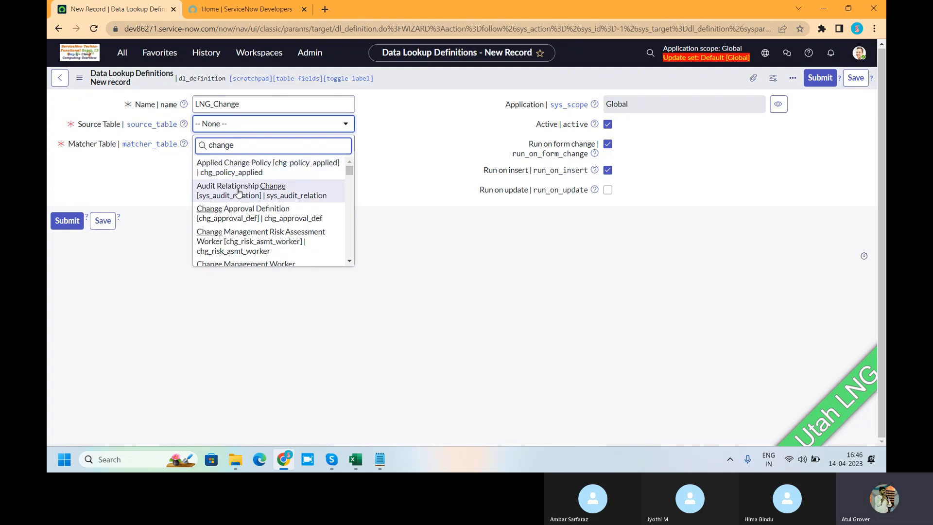
text(_req)
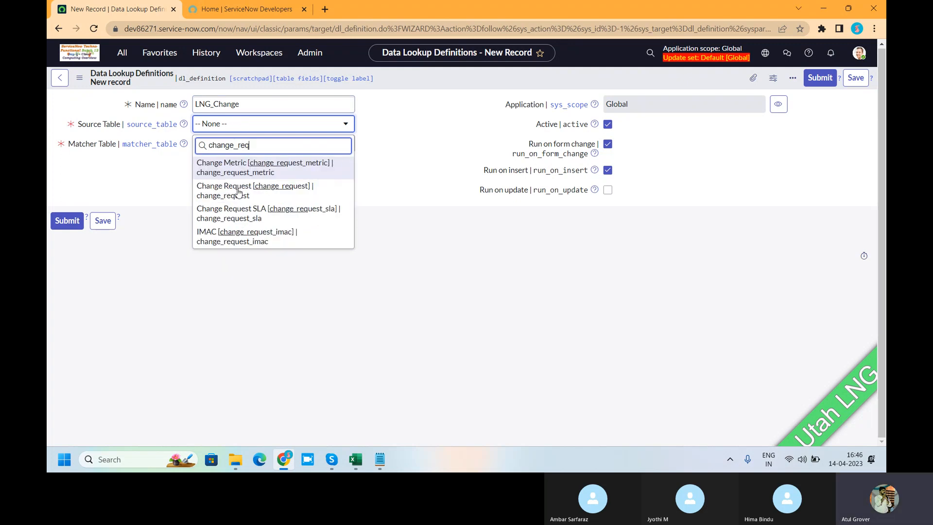
click(238, 191)
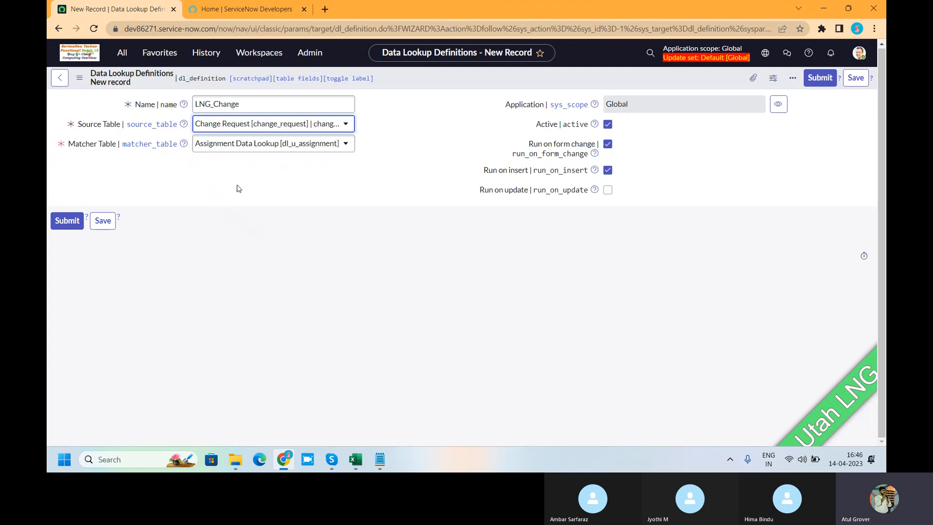
click(234, 145)
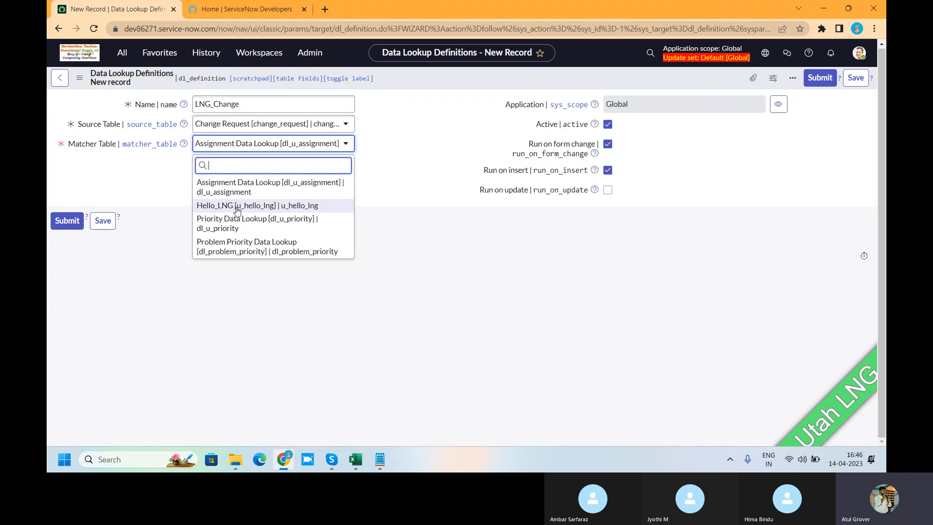
click(237, 205)
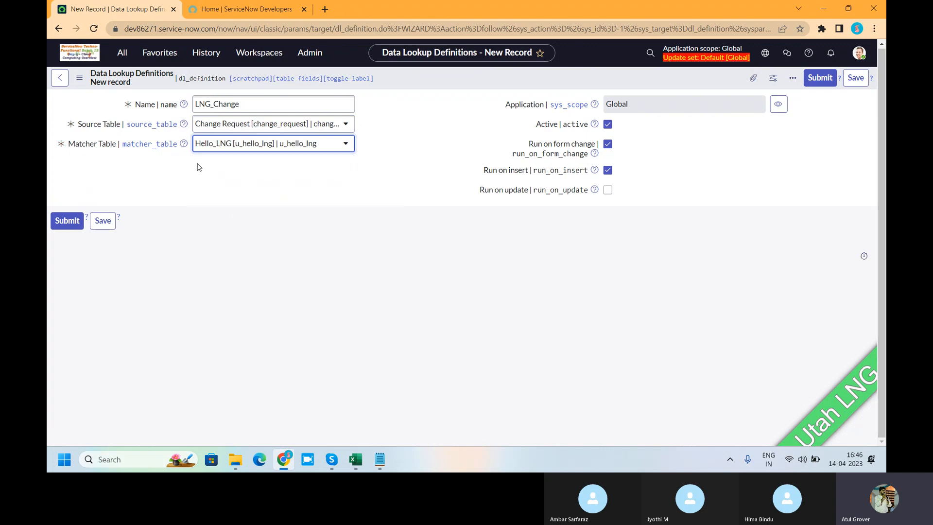
click(851, 79)
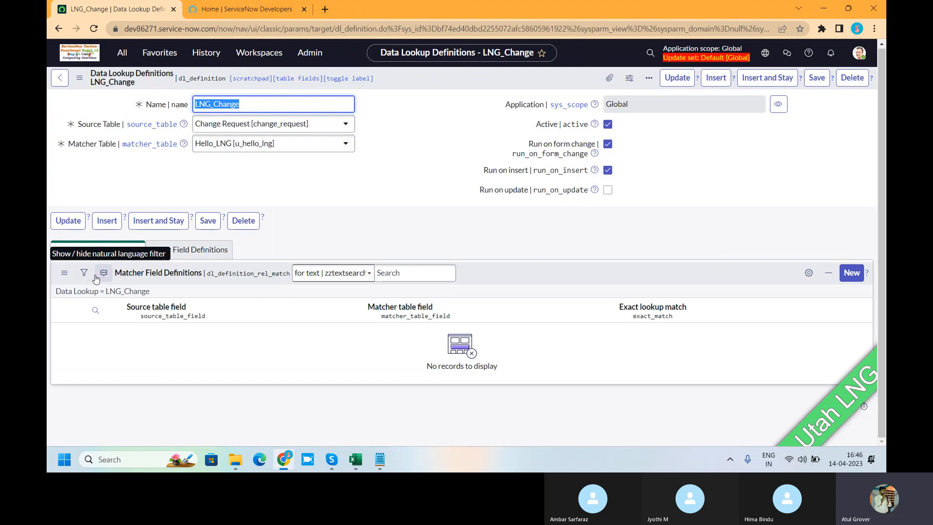
Add a matcher field definition to LNG_Change that maps source field Impact to matcher field hello_impact, and submit it.
click(851, 273)
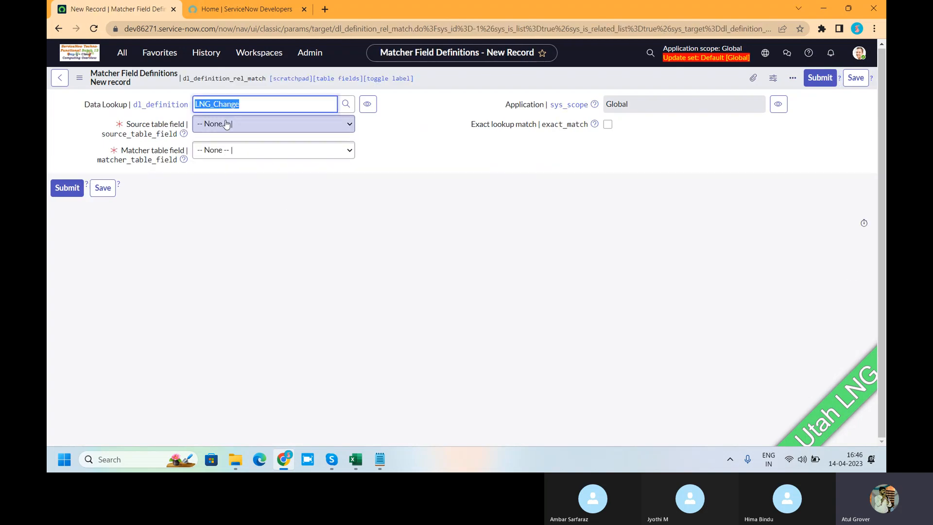
click(225, 124)
key(i)
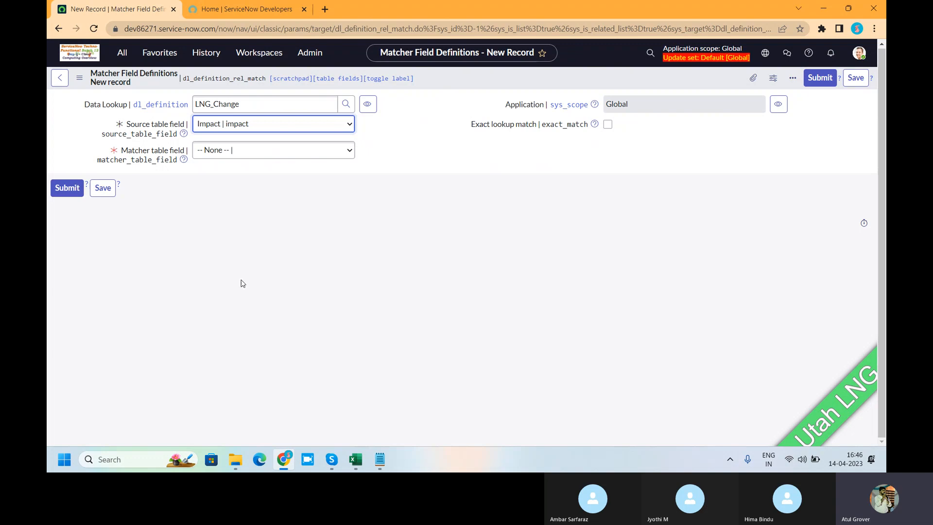
click(240, 153)
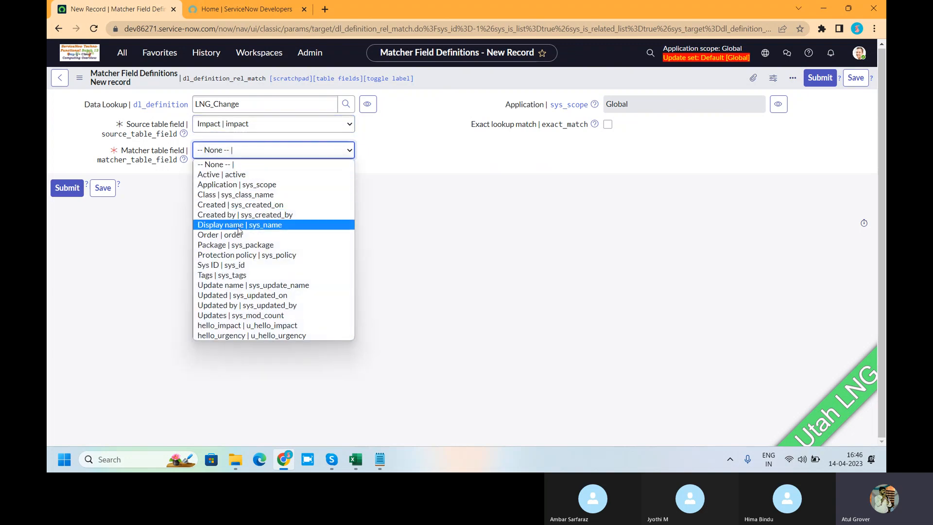
click(238, 326)
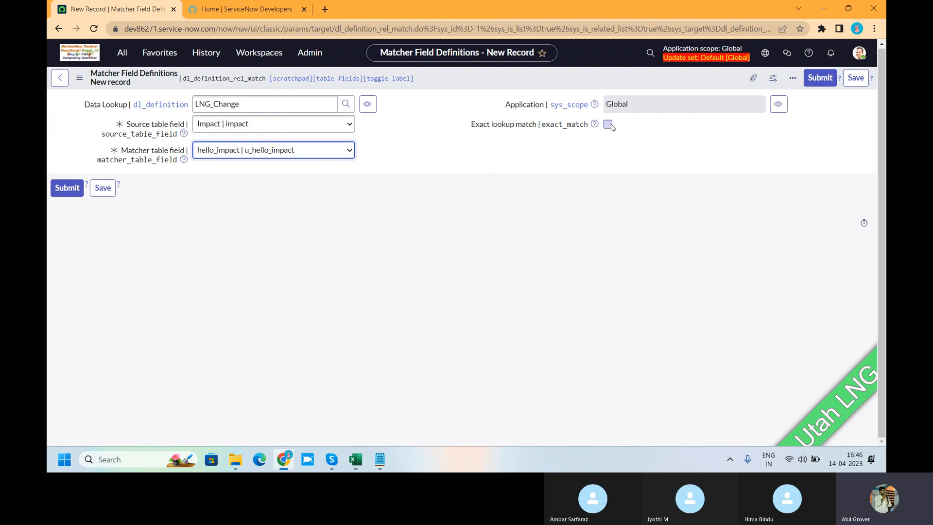
click(66, 188)
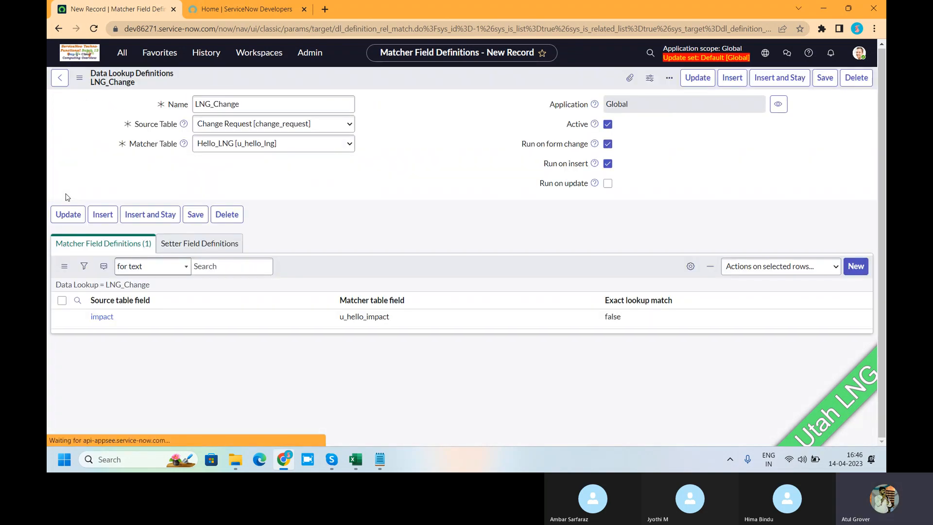
Submit a setter field definition mapping Urgency to hello_urgency with Always replace enabled, and update the LNG_Change definition.
click(187, 250)
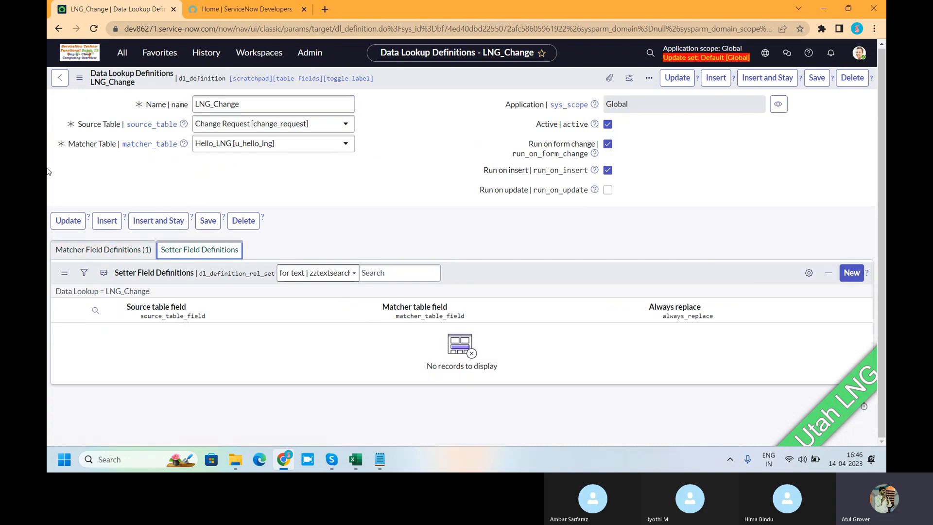
click(850, 276)
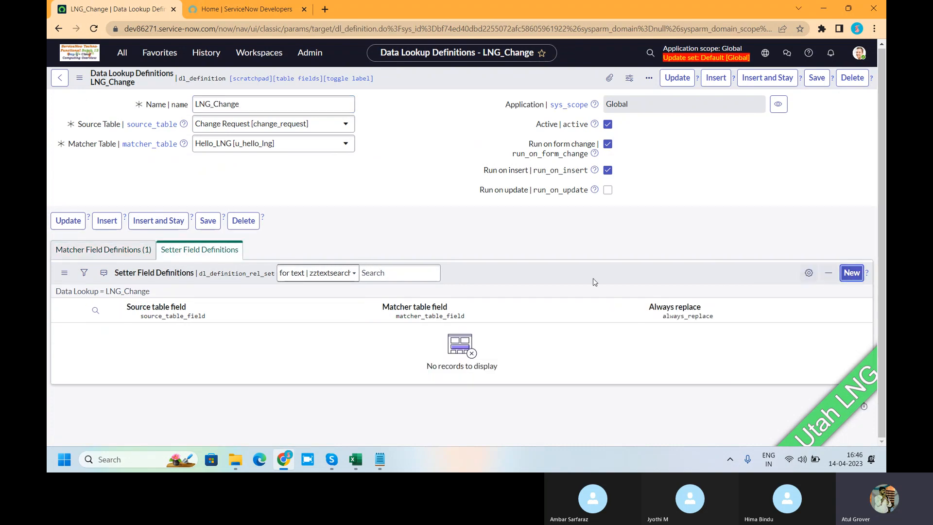
click(223, 125)
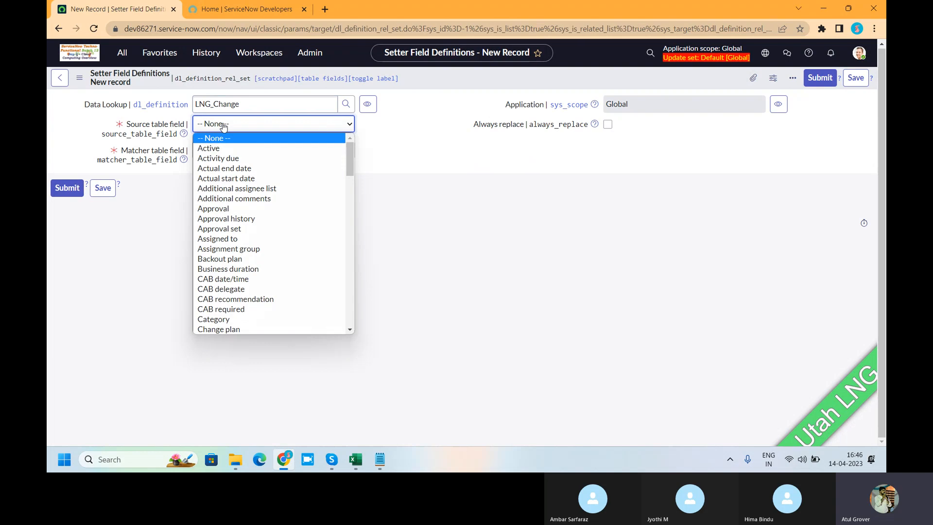
text(ur)
key(Return)
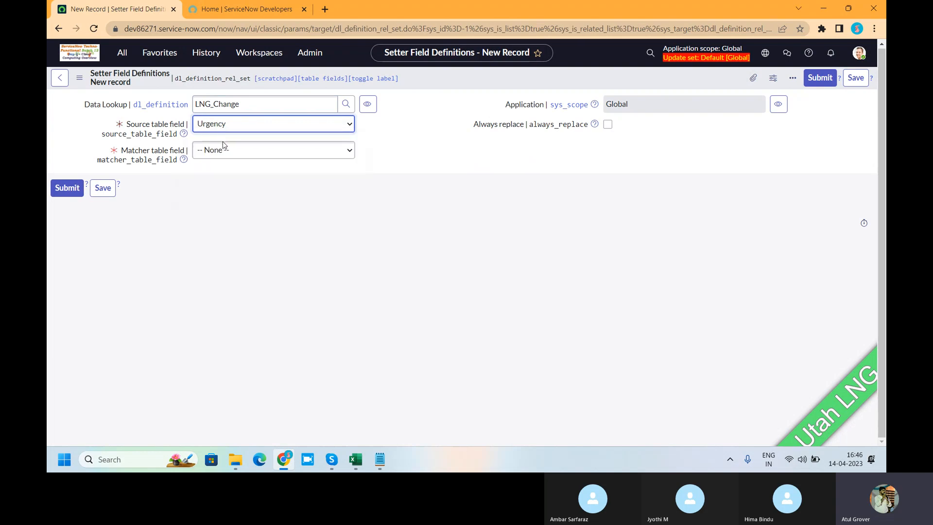
click(224, 147)
click(238, 338)
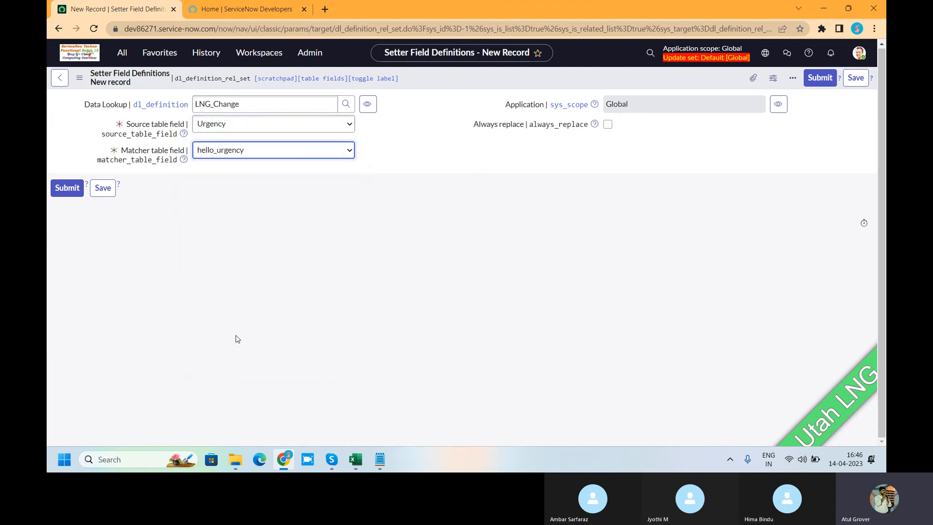
click(607, 125)
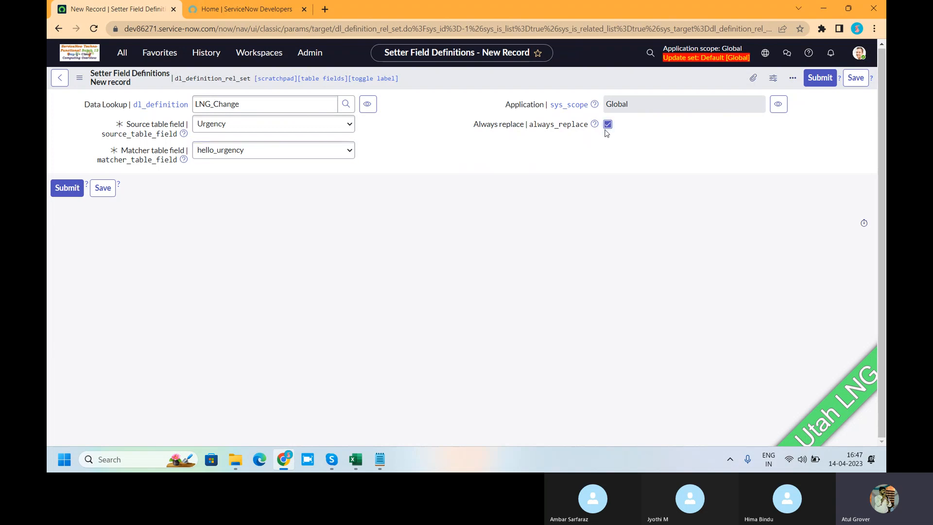
click(59, 190)
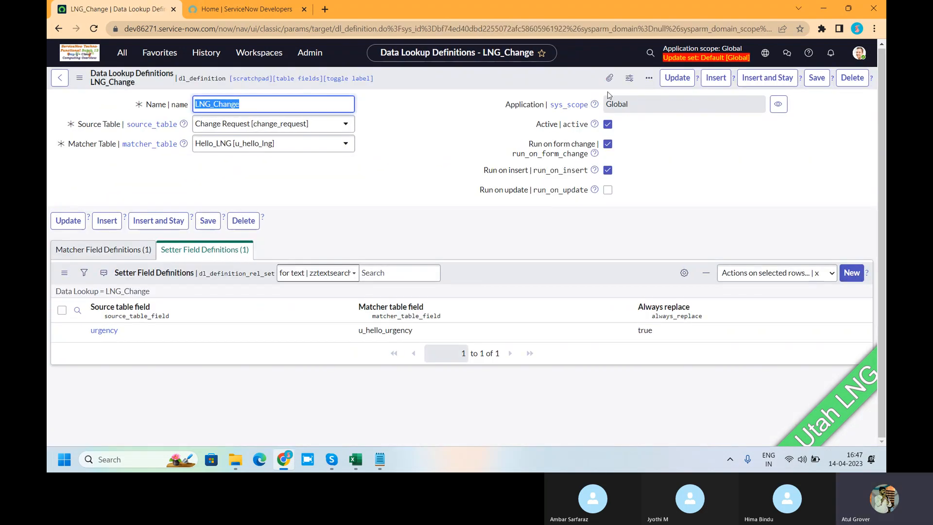
click(669, 78)
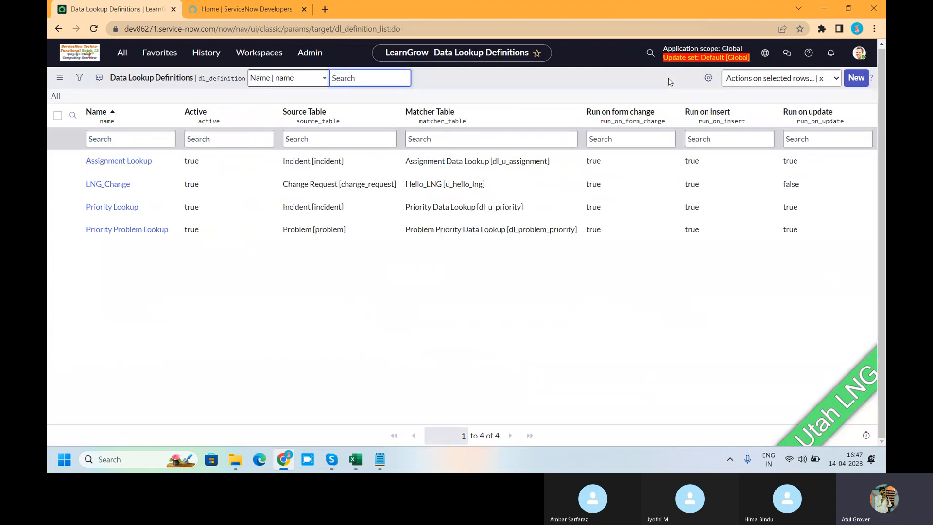
Find Create New under the Change application, open it in a separate browser tab, and start a change request with the Normal model.
click(131, 56)
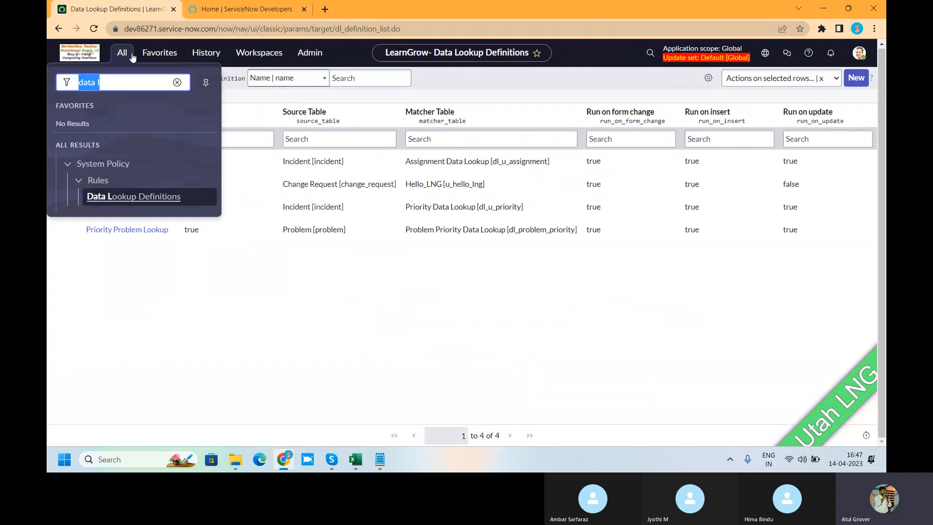
key(BackSpace)
text(chang)
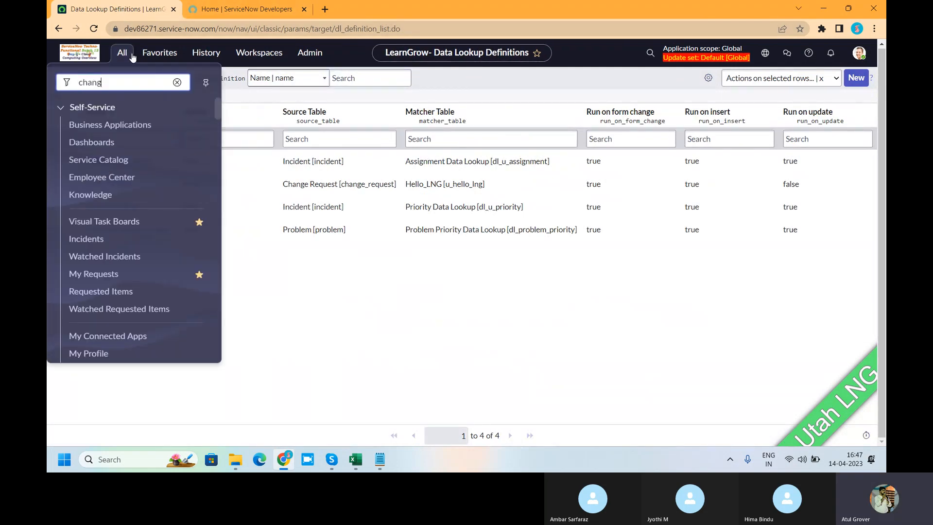
text(e re)
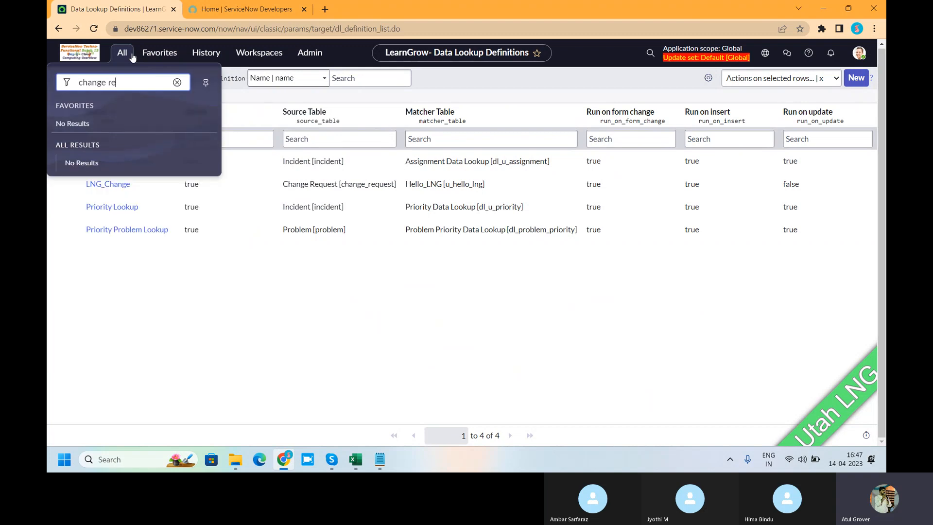
key(BackSpace)
key(BackSpace)
key(BackSpace)
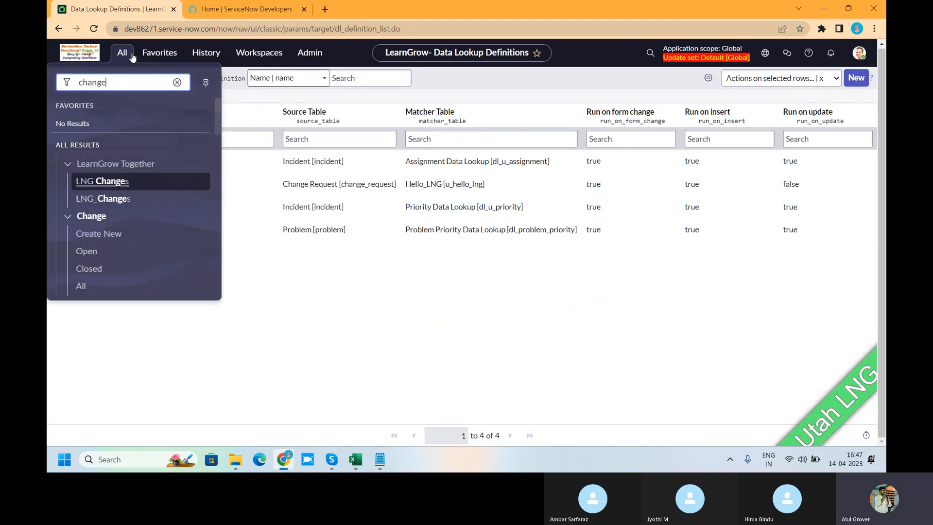
ctrl+click(92, 234)
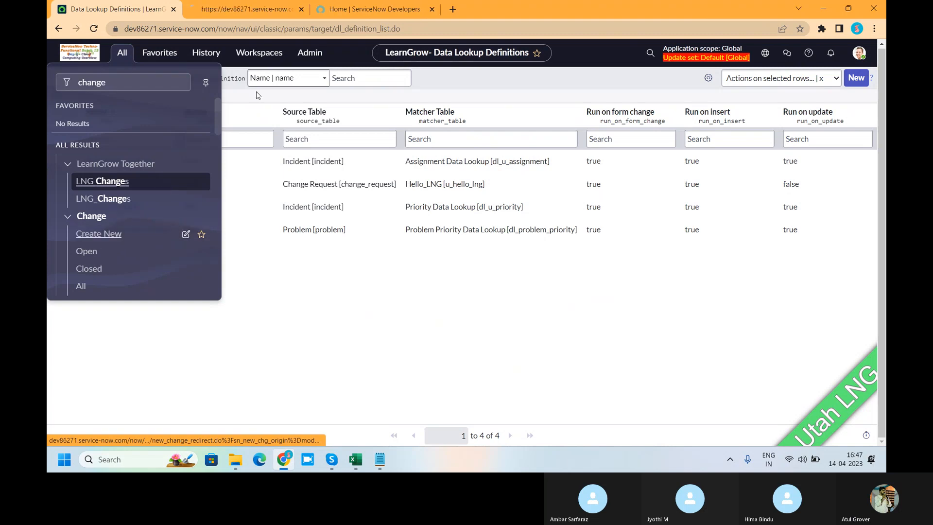
click(230, 7)
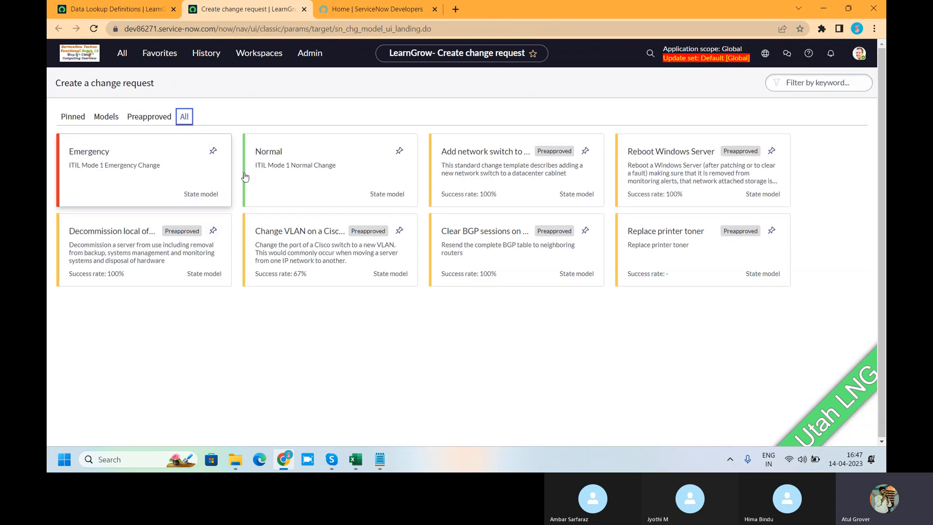
click(299, 175)
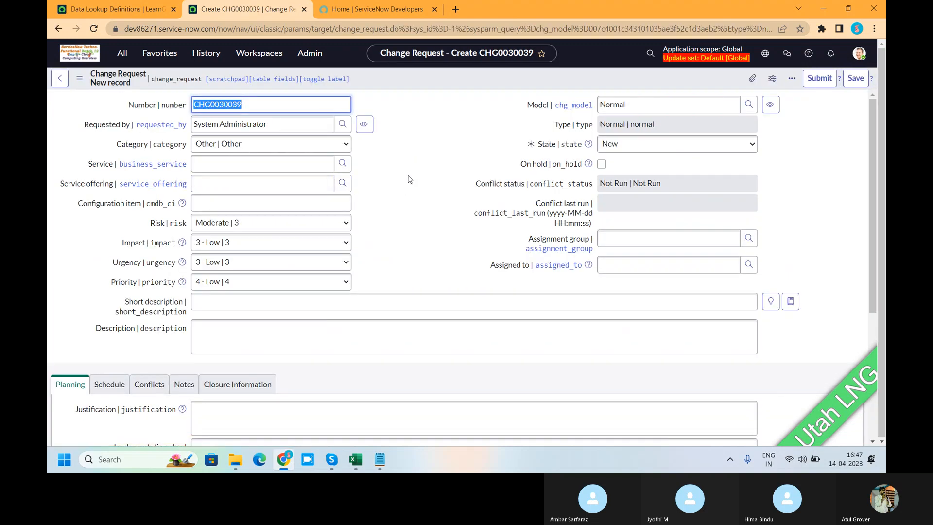
Open the Hello_LNGs list in the Data Lookup Definitions browser tab to review its impact and urgency pairs.
click(115, 9)
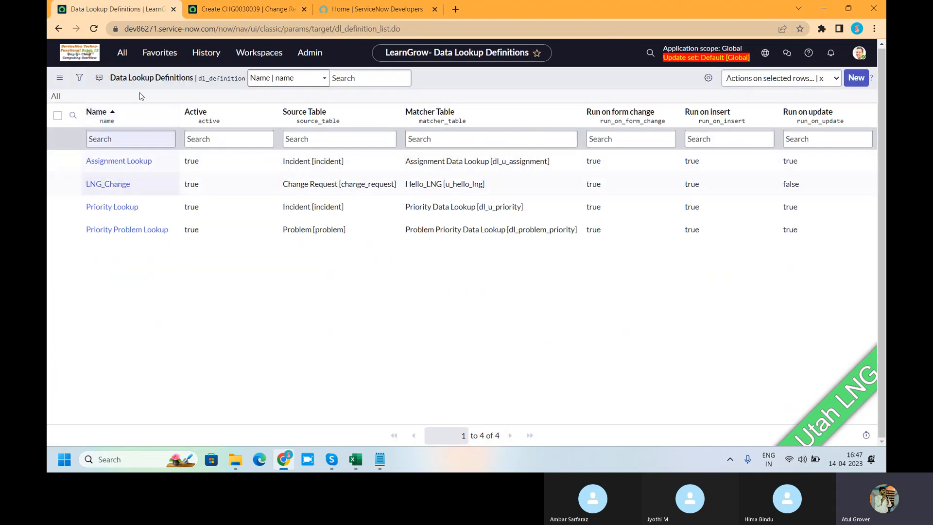
click(121, 55)
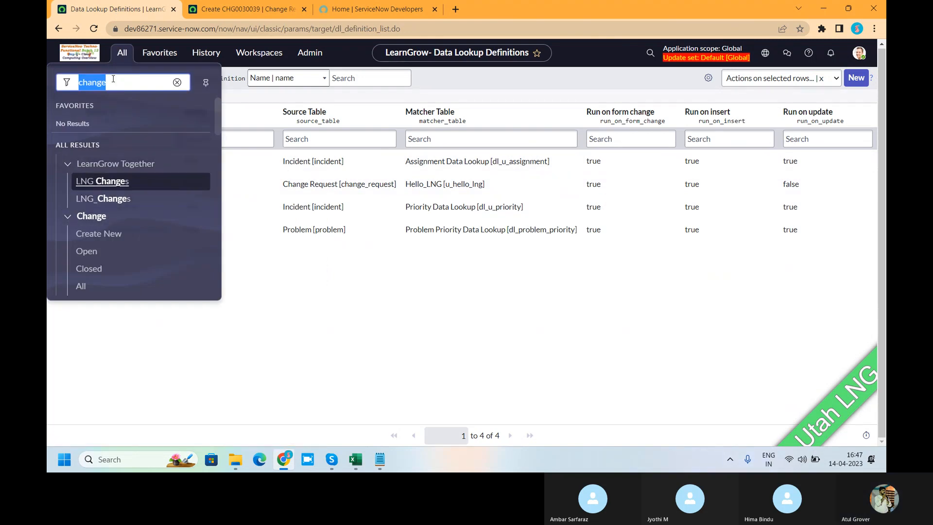
text(lng)
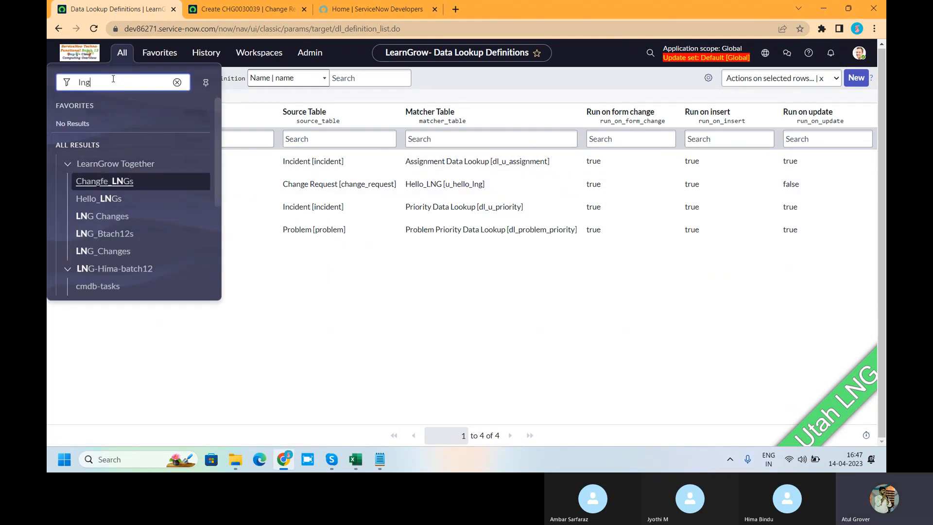
click(96, 200)
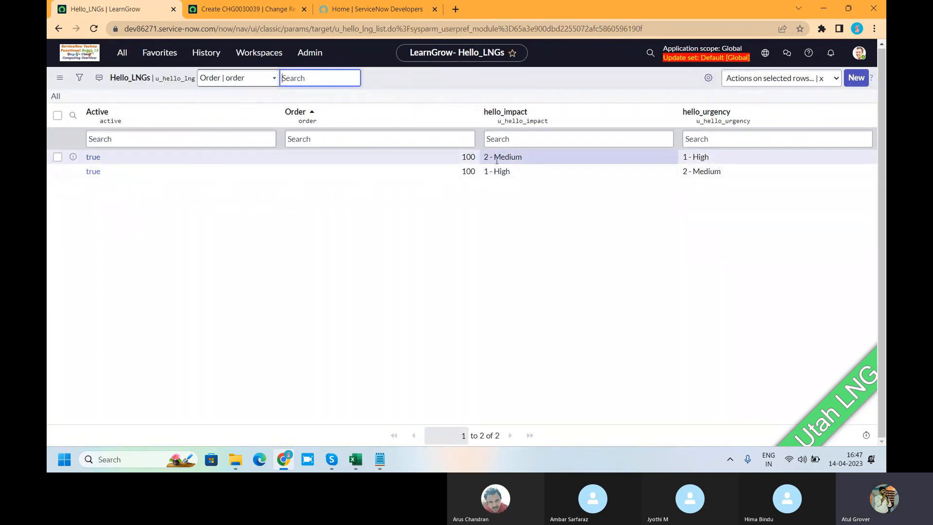
Test the urgency lookup on the new change request by setting Impact to 2 - Medium and changing it to 1 - High.
click(246, 7)
click(222, 242)
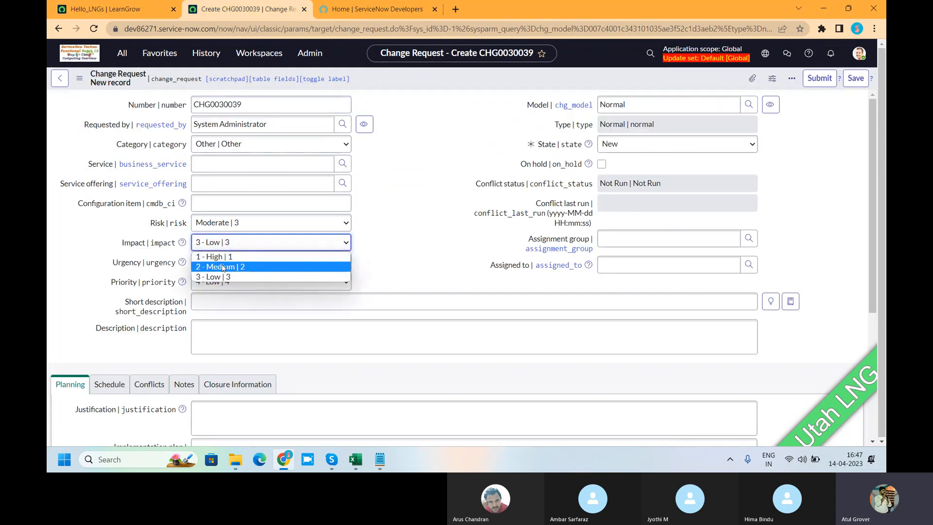
click(221, 266)
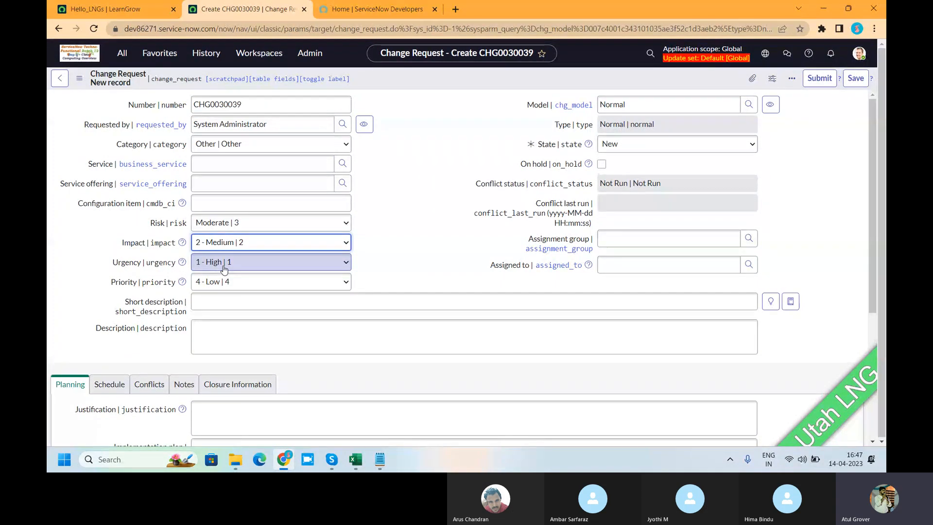
click(247, 242)
click(231, 257)
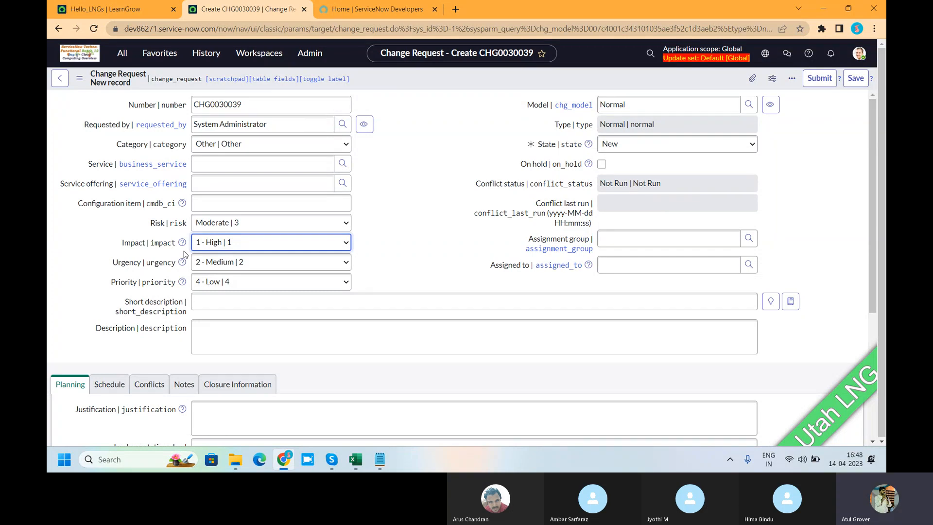
Check the impact and urgency pairs in the Hello_LNGs list again, and switch to the Skype call.
click(111, 12)
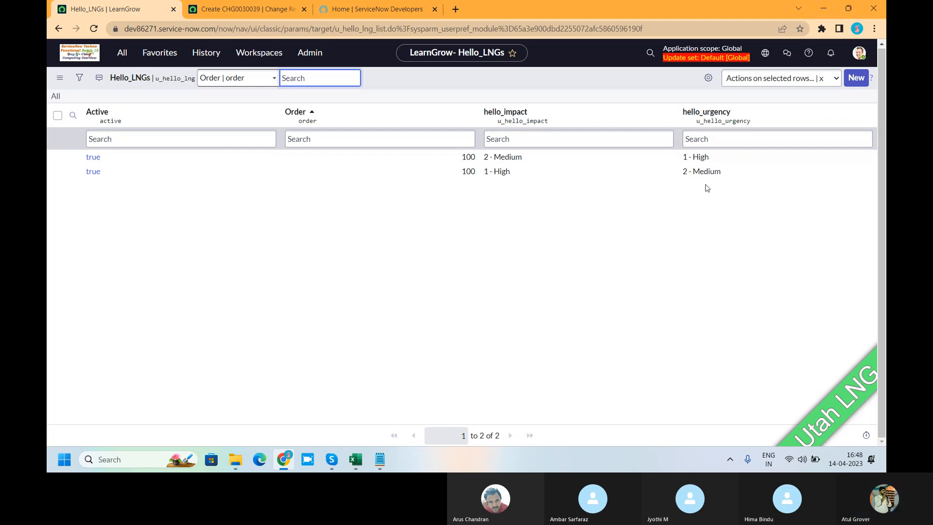
key(alt+Tab)
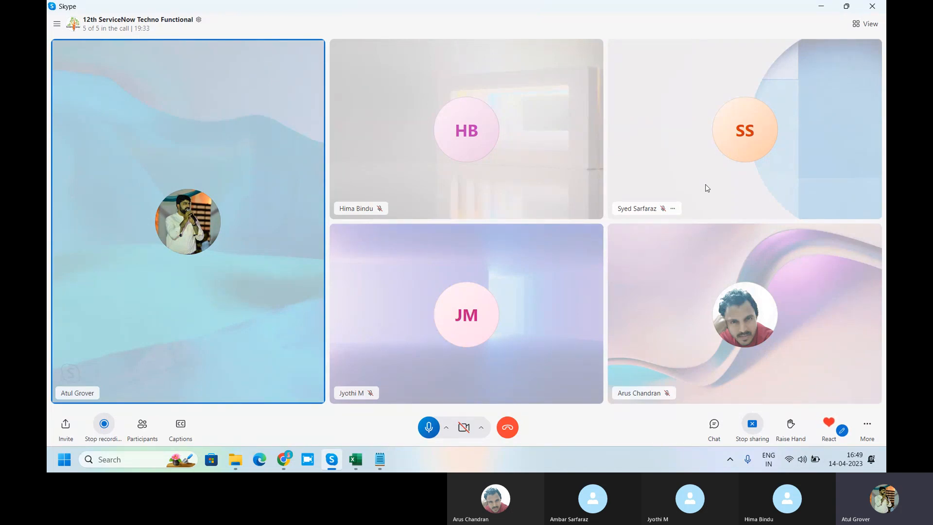
Return to the new change request and test the urgency lookup by setting Impact to 3 - Low and changing it to 2 - Medium.
key(alt+Tab)
click(243, 9)
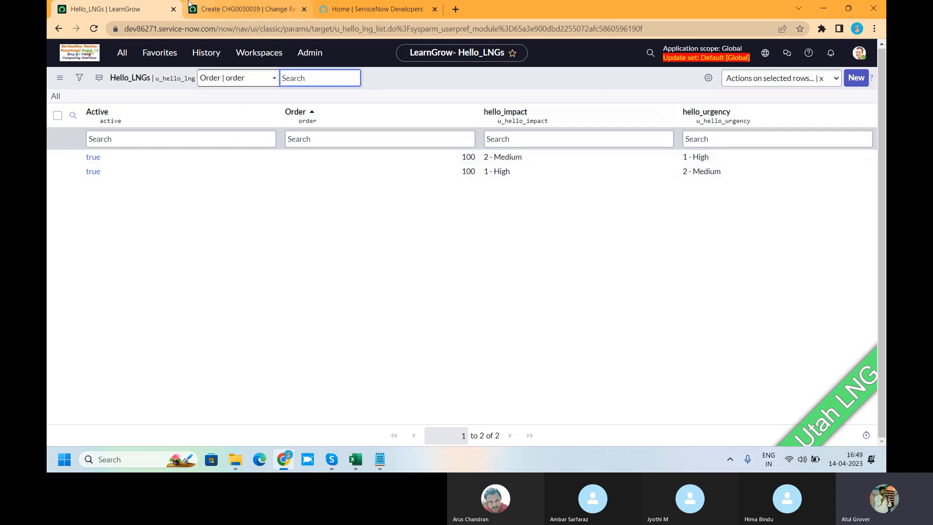
click(271, 244)
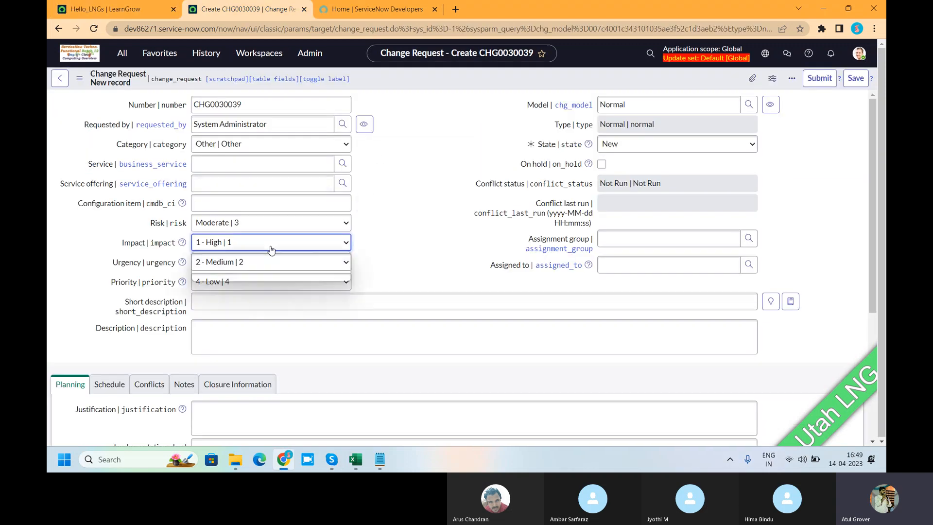
click(243, 277)
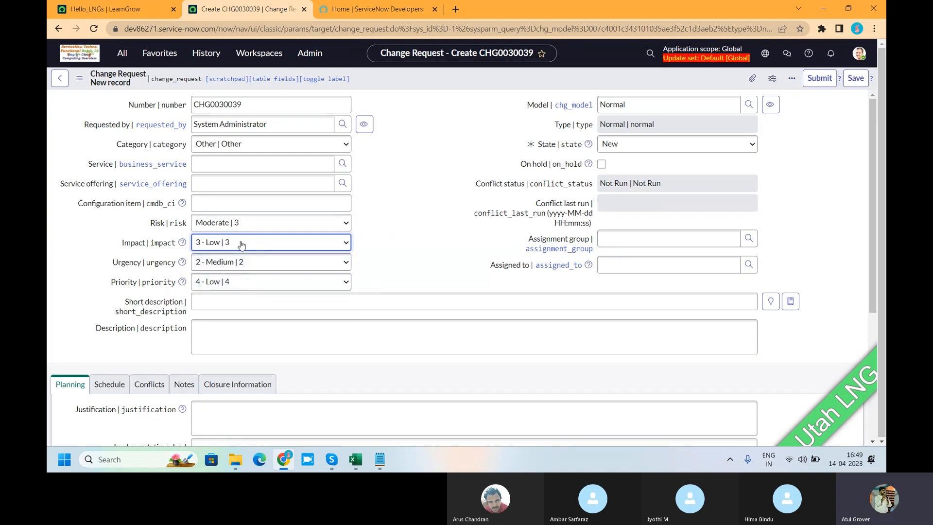
click(242, 245)
click(241, 267)
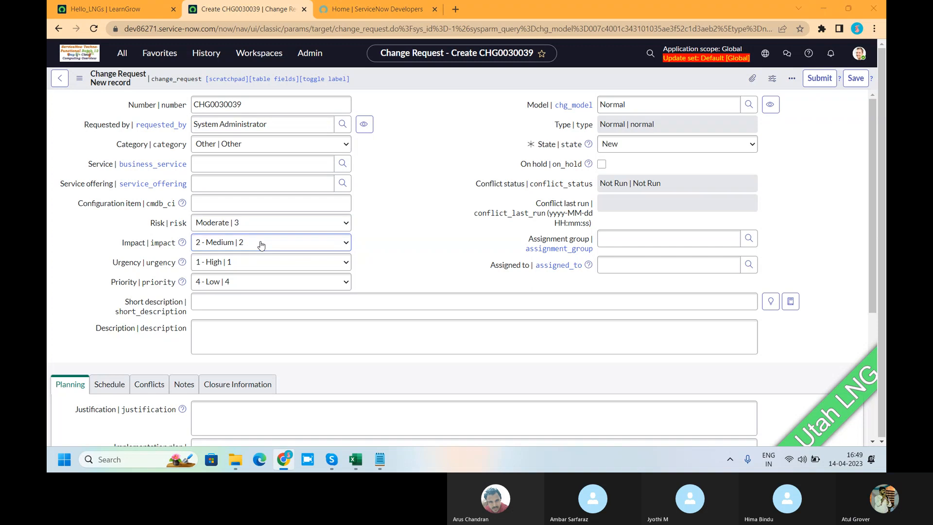
Set the change request's Category to Hardware and check the suggestions offered for Assignment group without choosing one.
key(alt+Tab)
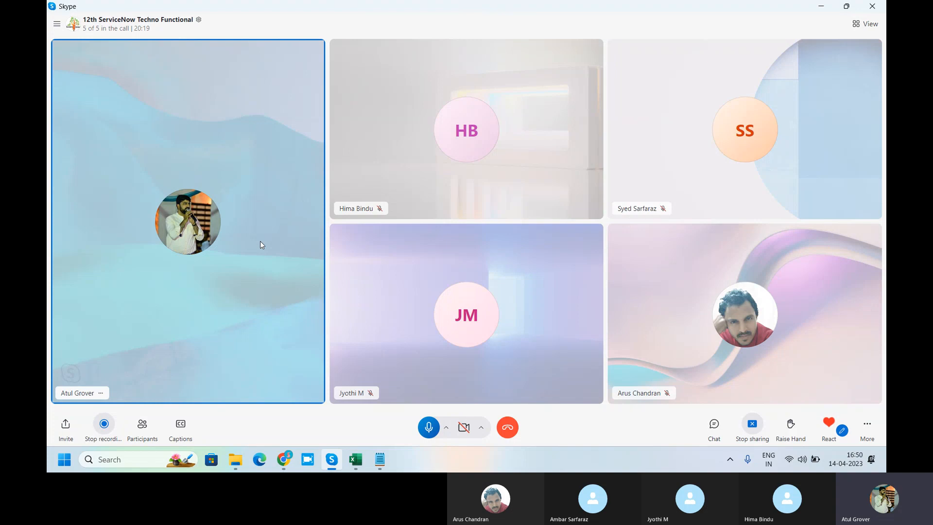
key(alt+Tab)
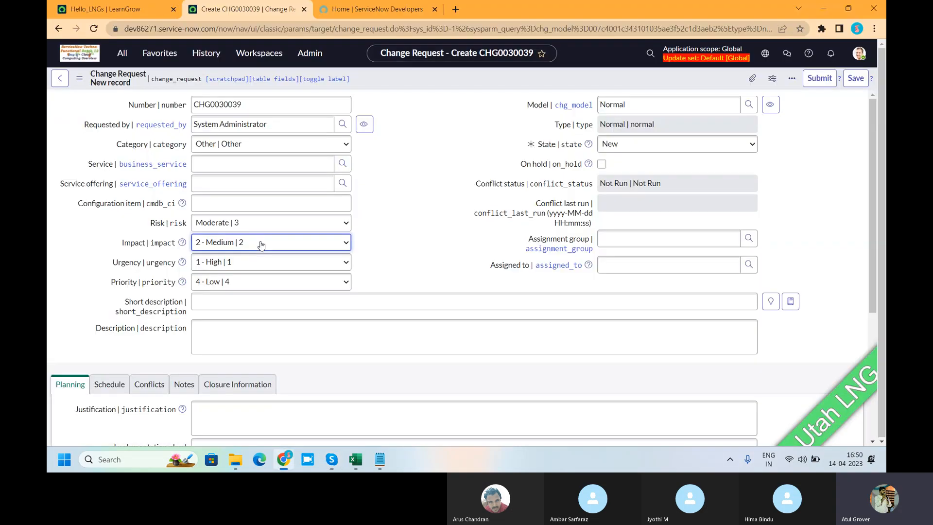
click(410, 210)
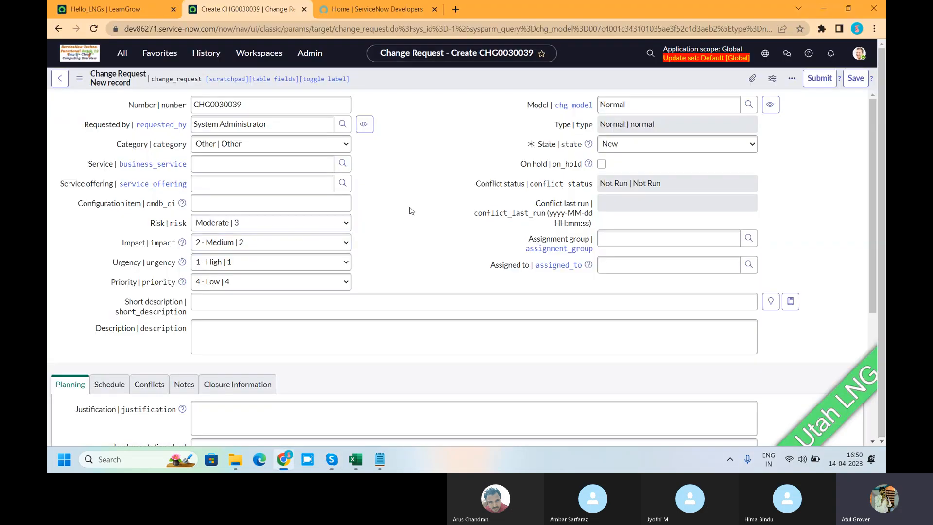
click(240, 143)
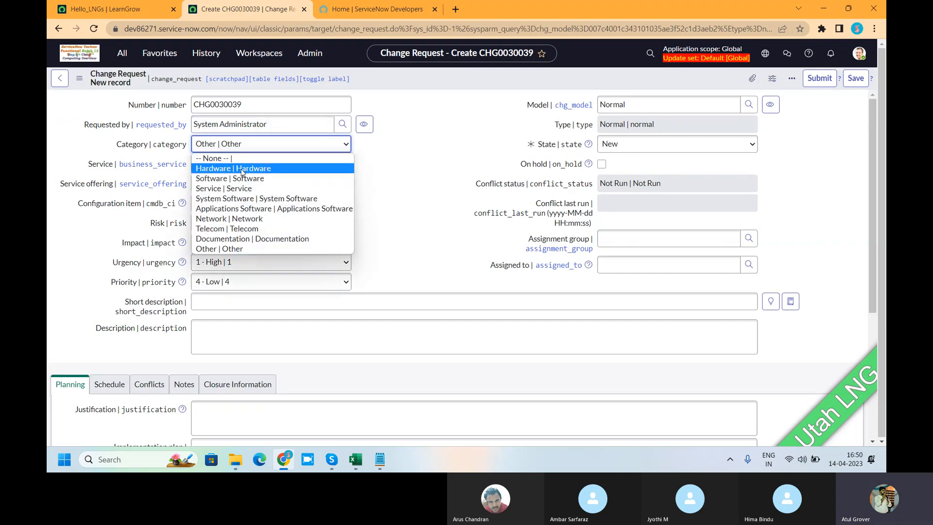
click(241, 170)
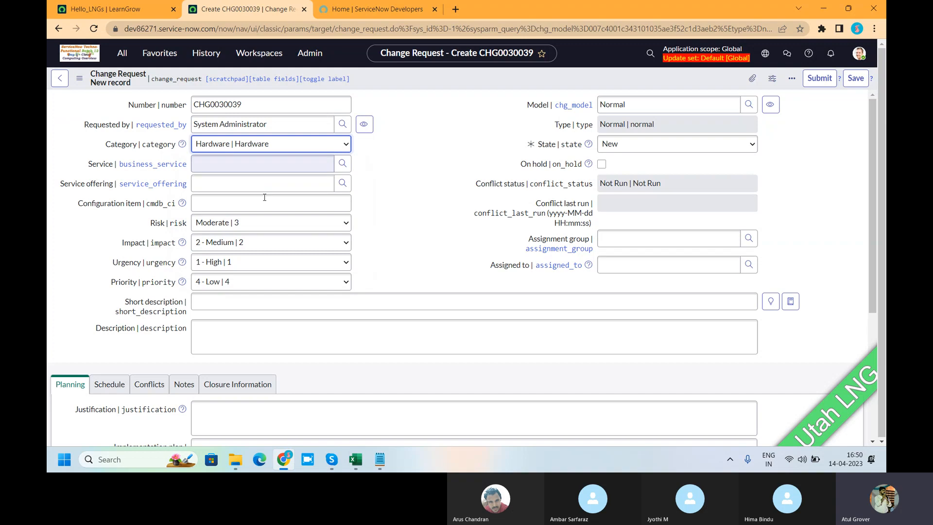
click(645, 235)
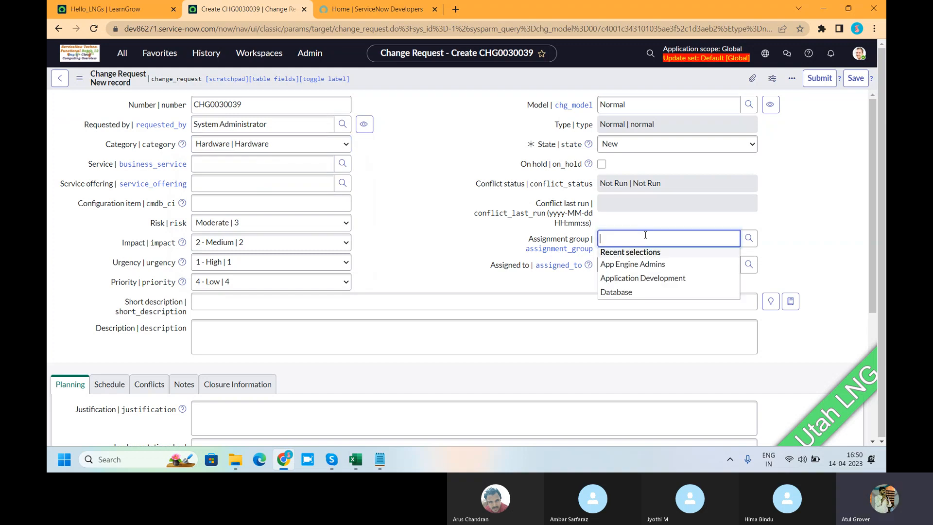
click(443, 185)
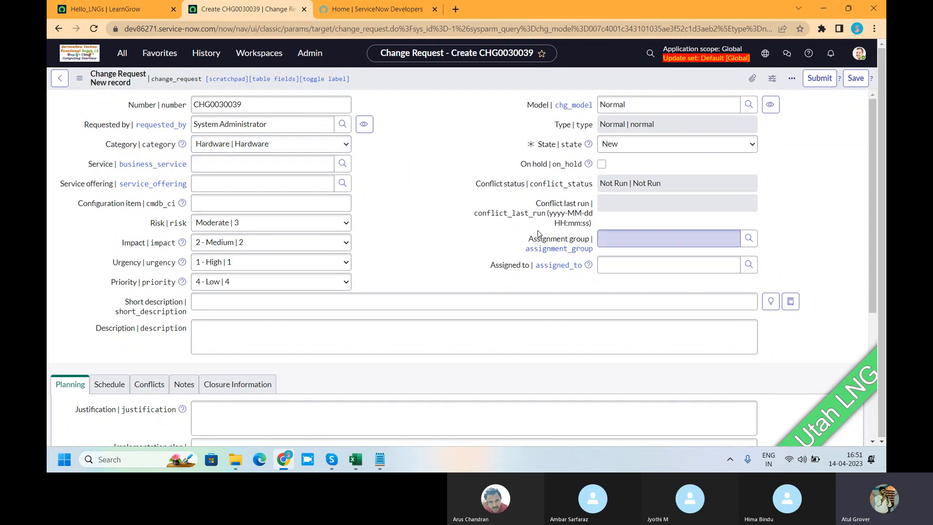
From the Hello_LNGs browser tab, search the application navigator for "assig" and open Assignment Lookup Rules under System Policy.
click(113, 9)
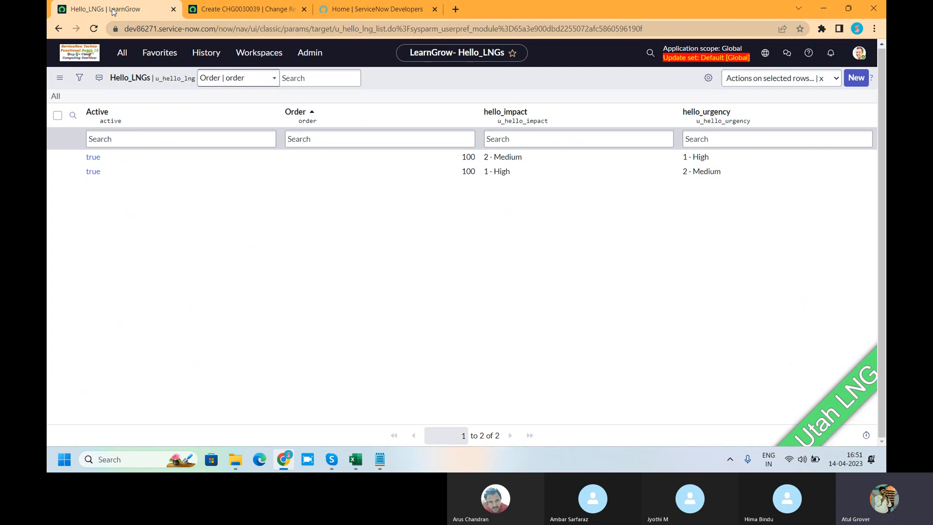
click(124, 53)
text(assig)
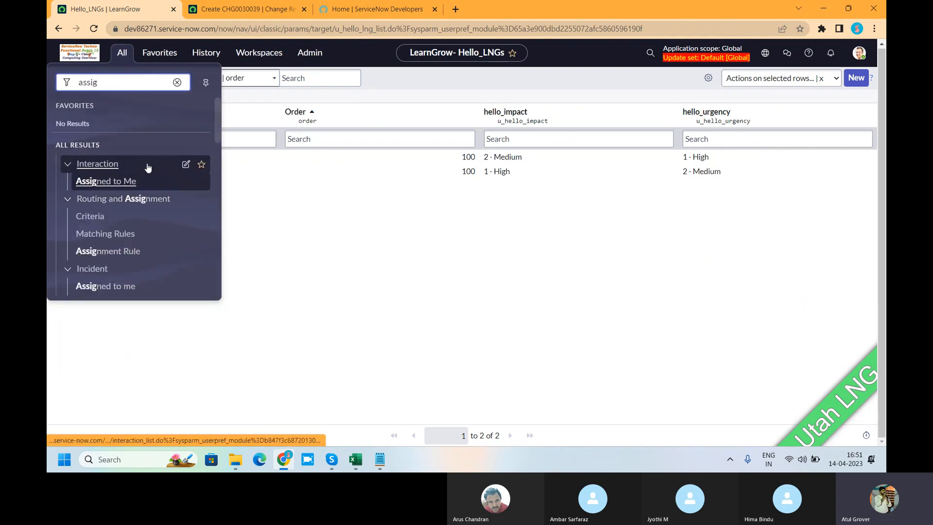
scroll(151, 188, down, 2)
scroll(151, 189, down, 2)
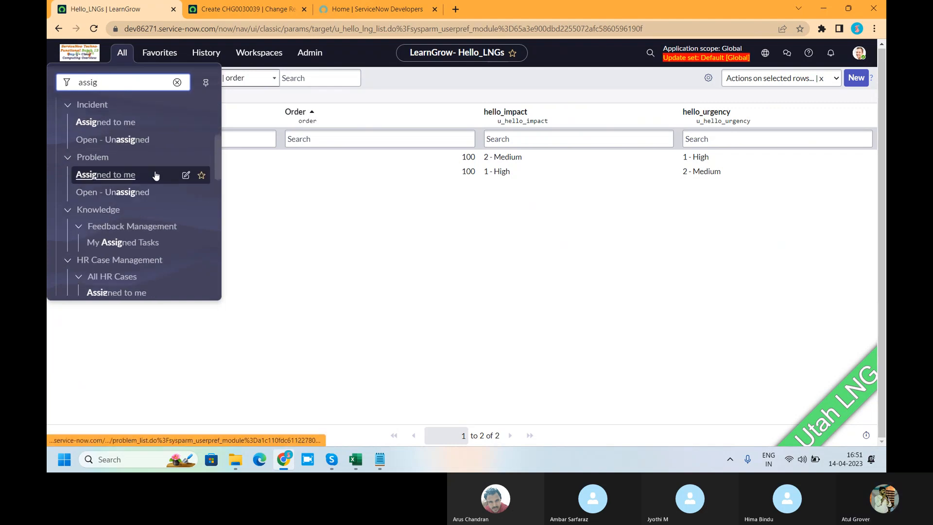
scroll(154, 180, down, 2)
scroll(155, 175, down, 3)
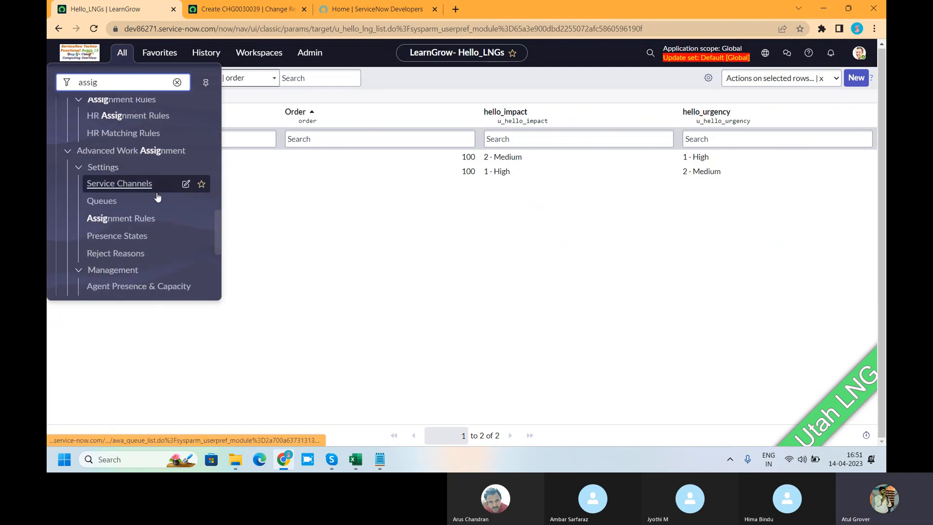
scroll(157, 195, down, 3)
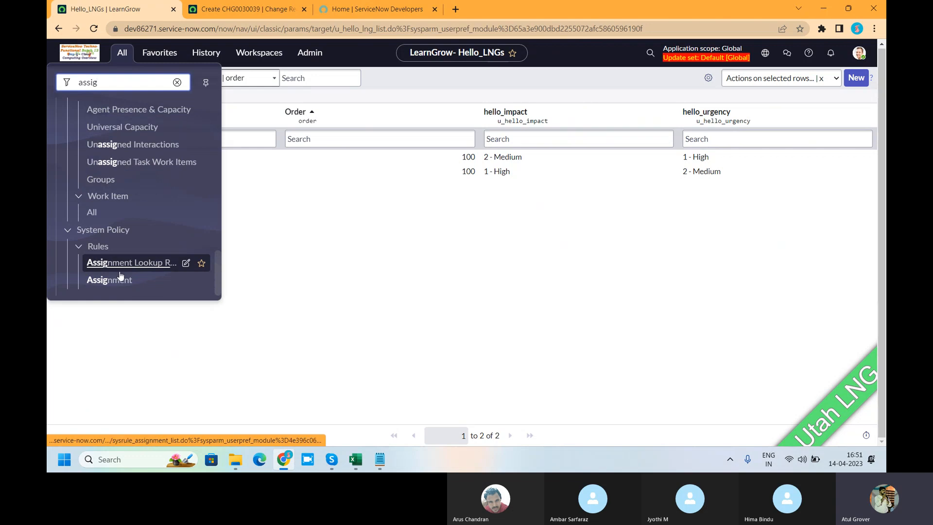
click(122, 263)
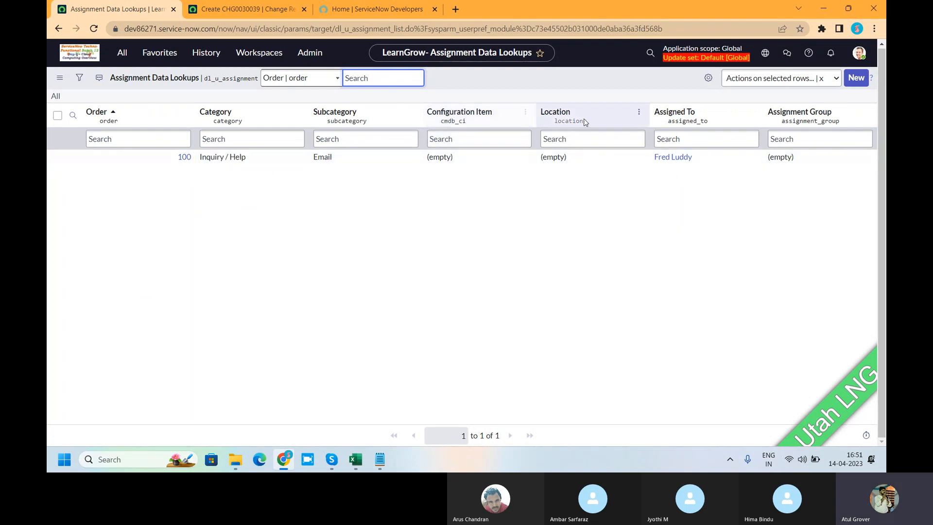
Compare the Category choices on the change request with the category used in the Assignment Data Lookups list.
click(255, 10)
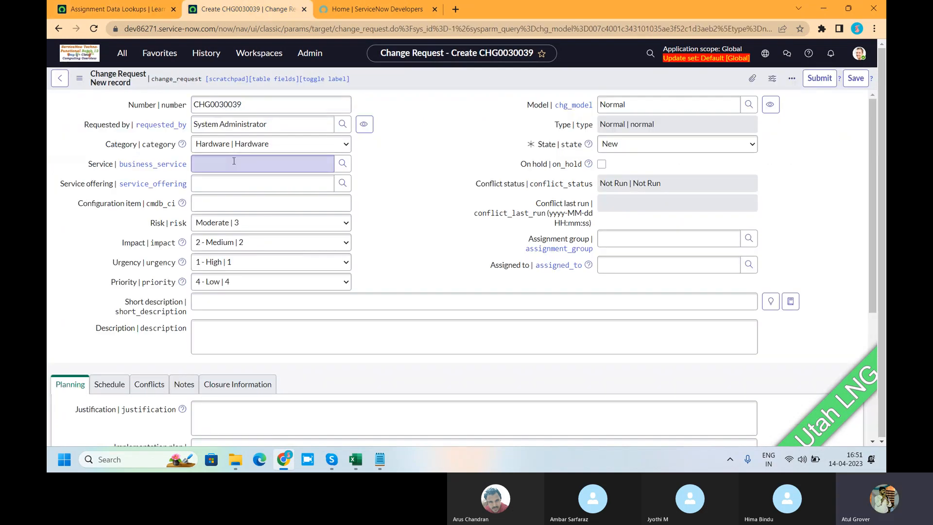
click(244, 147)
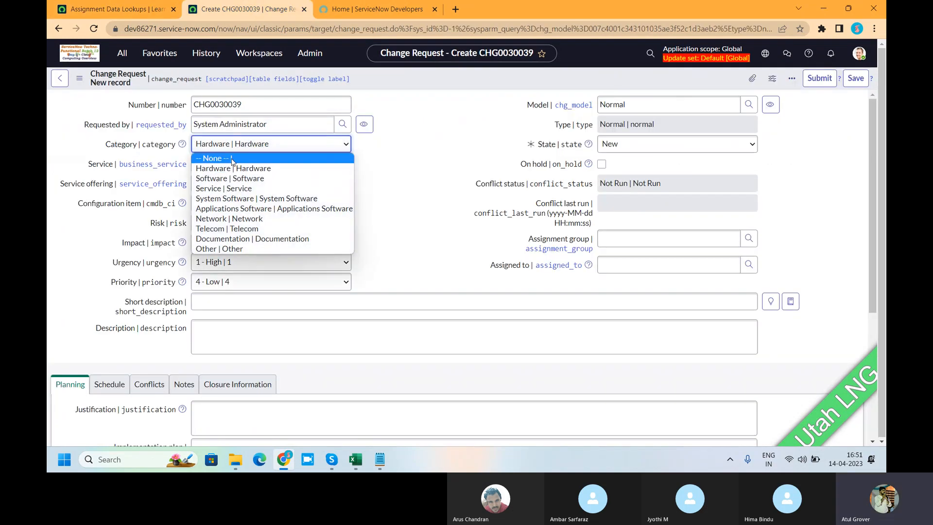
click(415, 181)
click(124, 11)
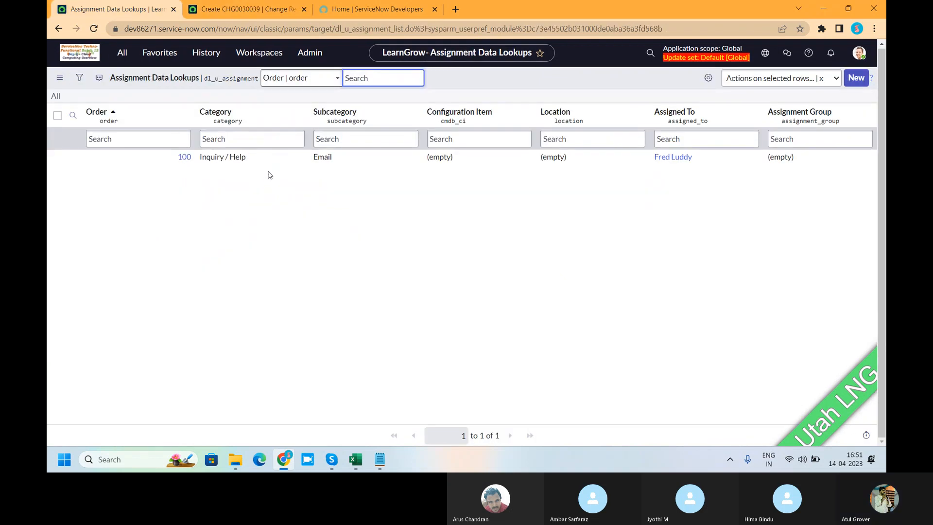
click(257, 12)
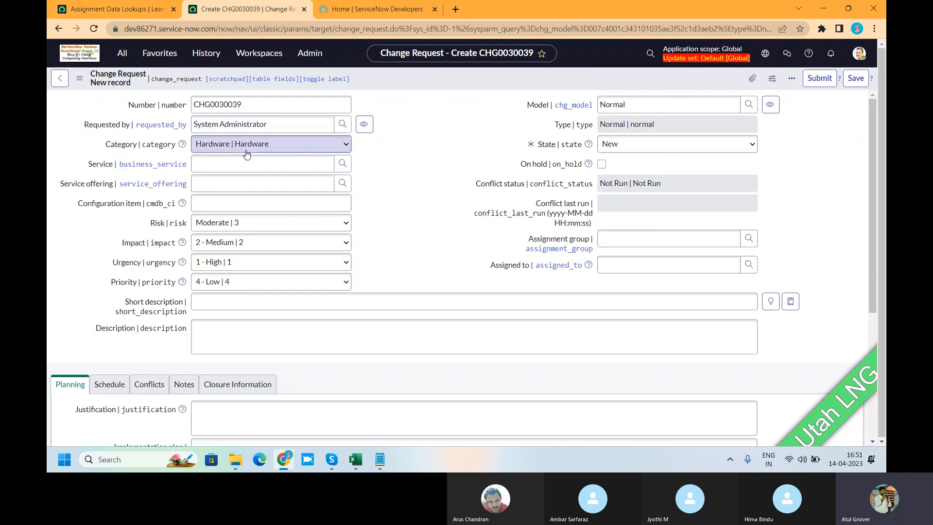
click(246, 148)
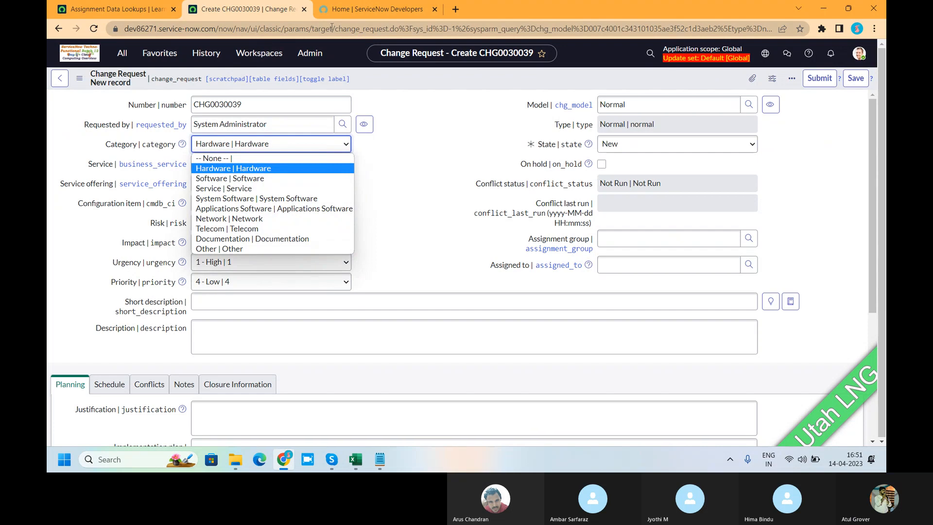
Replace the unsaved change request with a new incident form via incident.do, and set Subcategory to Email to test the assignment lookup.
drag(331, 28, 798, 14)
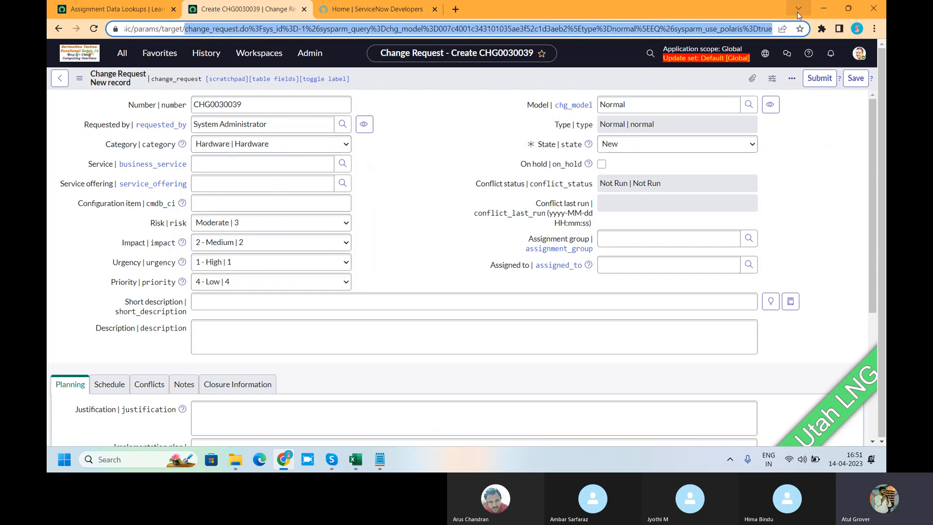
text(incident.do)
key(Return)
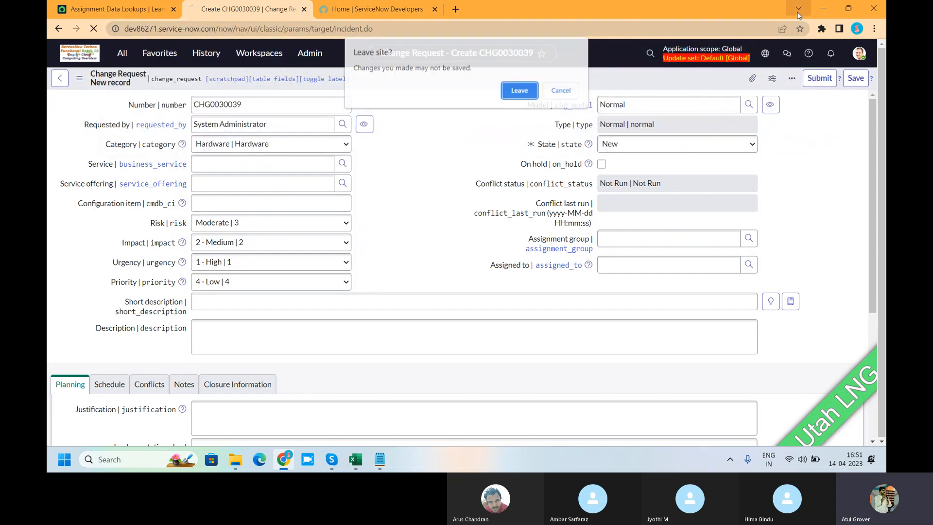
click(510, 92)
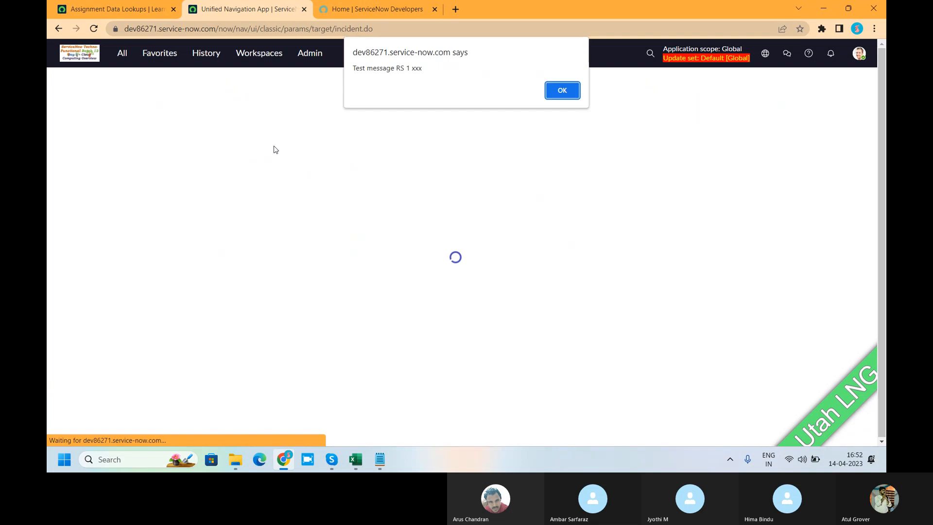
click(560, 90)
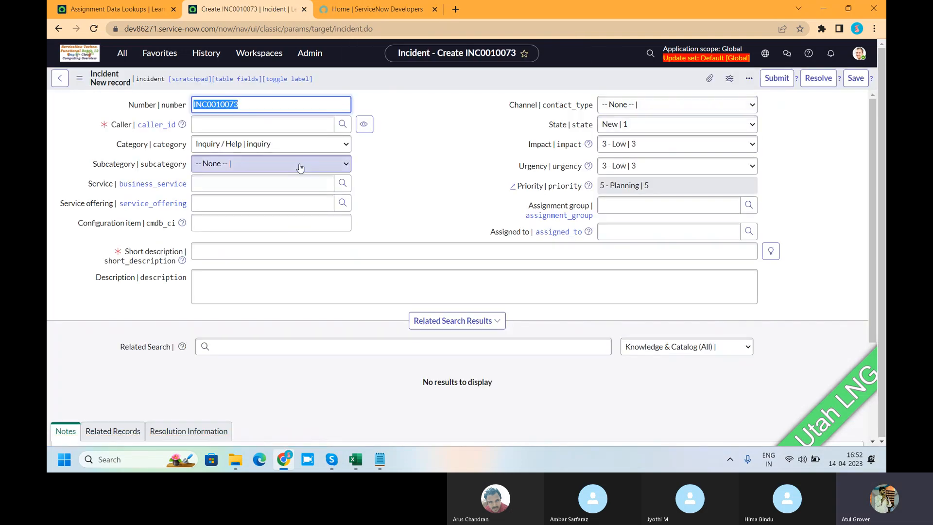
click(256, 163)
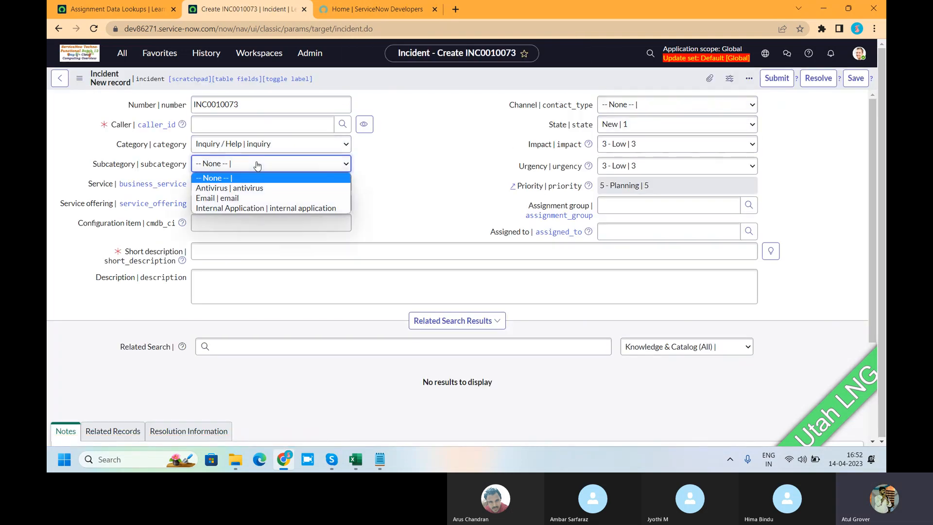
click(226, 198)
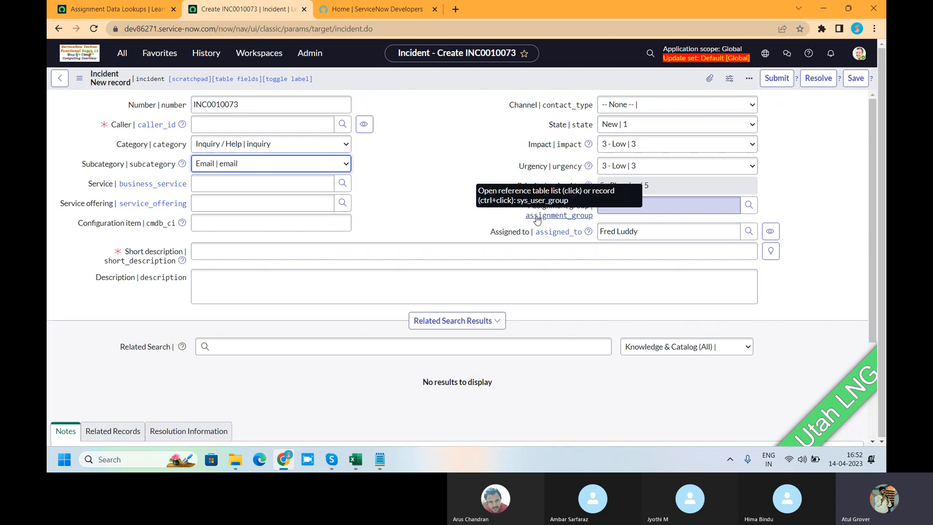
Switch to Notepad and add the line "AWA -->" below the Urgency line in the change note.
click(379, 459)
key(Return)
key(Return)
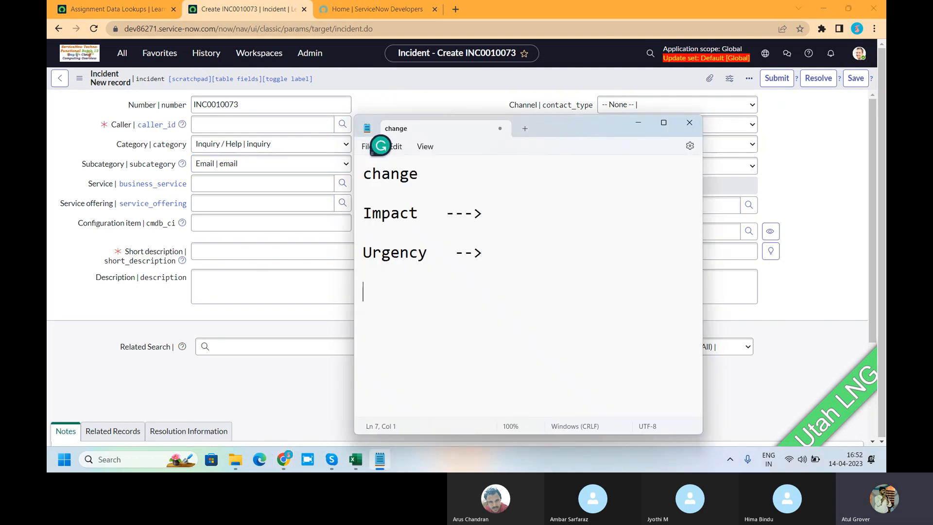
text(AWA -->)
double_click(358, 296)
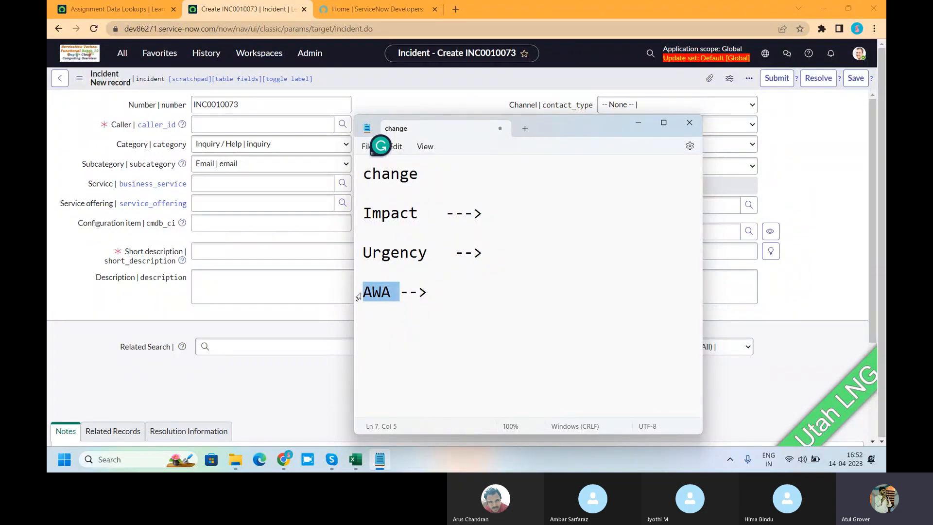
click(441, 298)
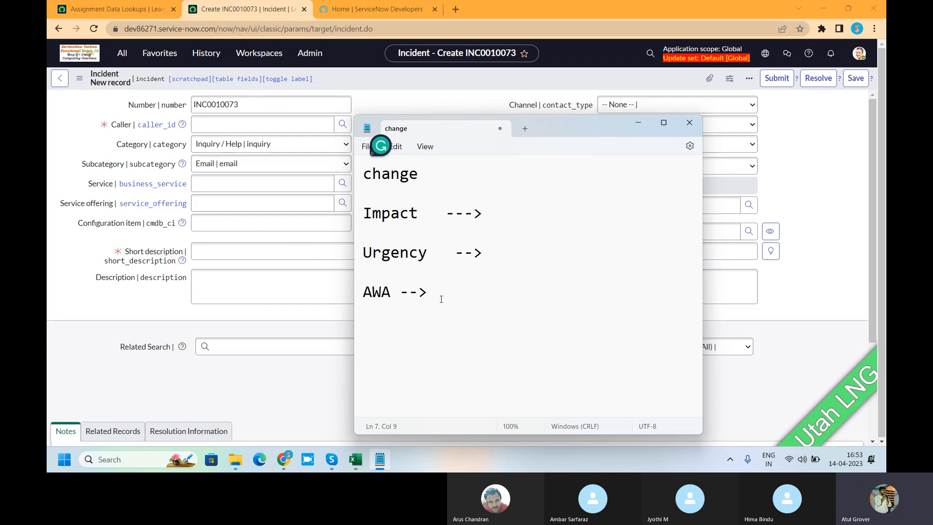
Return to the Assignment Data Lookups browser tab and examine the Advanced Work Assignment modules in the application navigator.
click(116, 9)
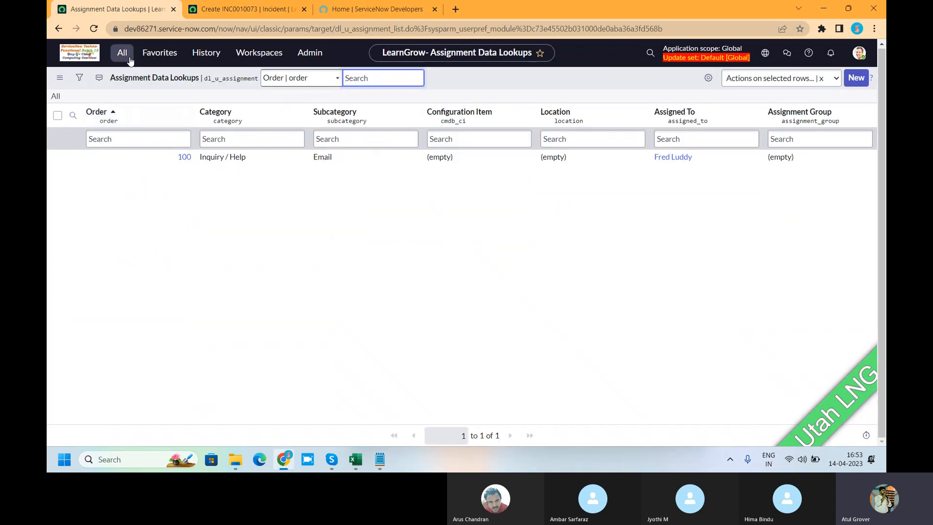
click(122, 53)
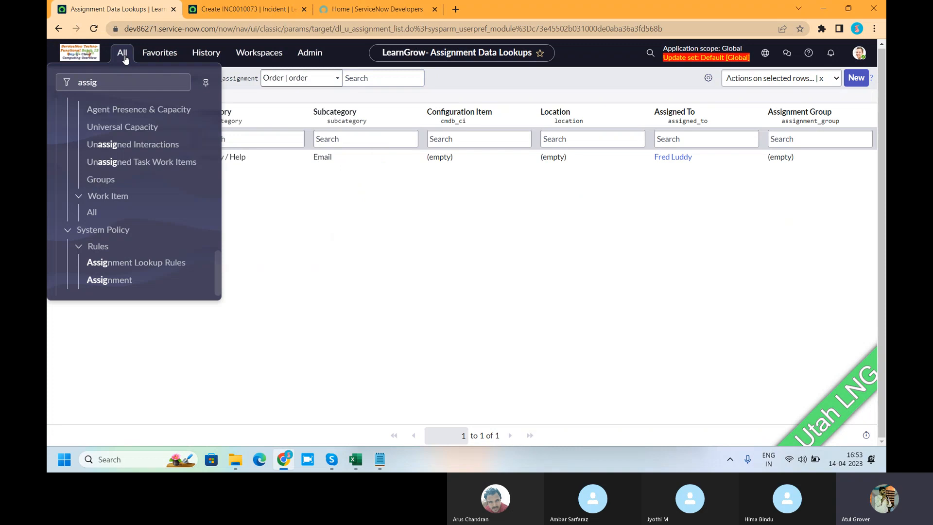
click(214, 275)
drag(219, 273, 224, 225)
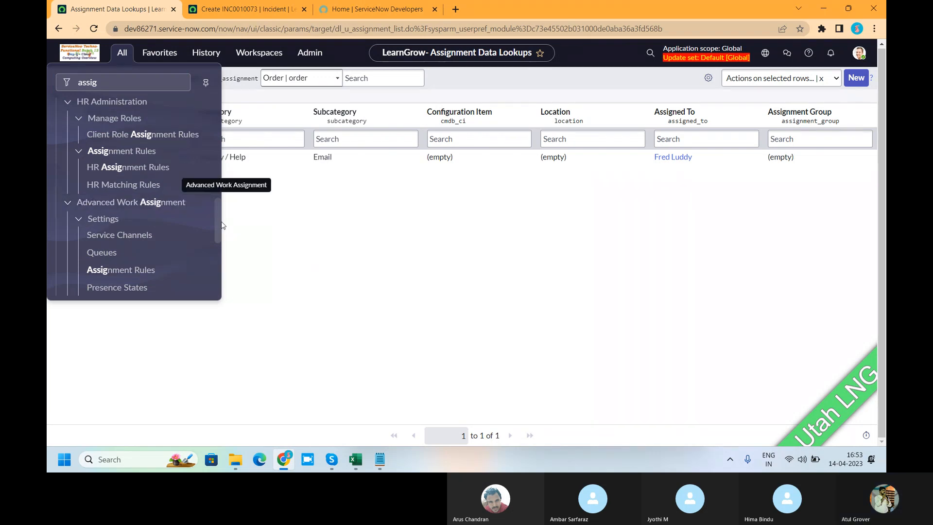
drag(219, 215, 217, 231)
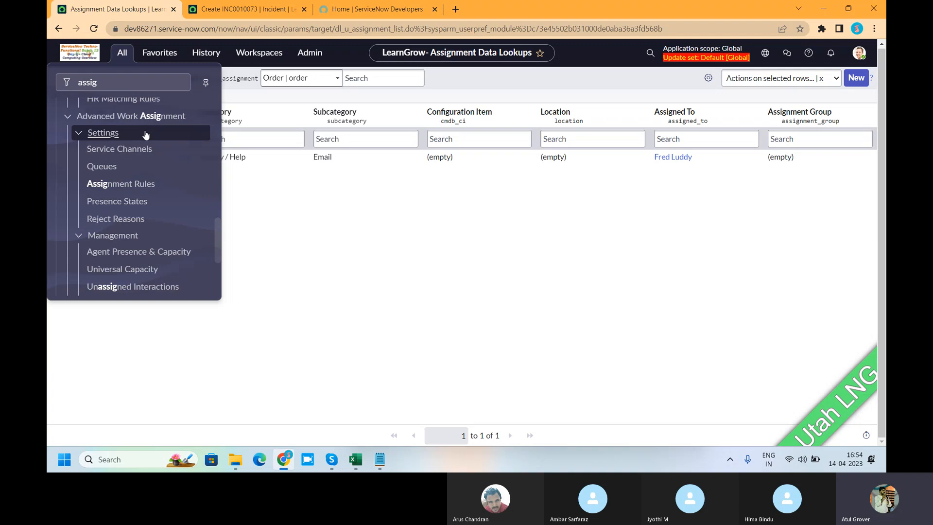
Start a new Assignment Data Lookup record and set its Category to Network.
scroll(146, 145, down, 5)
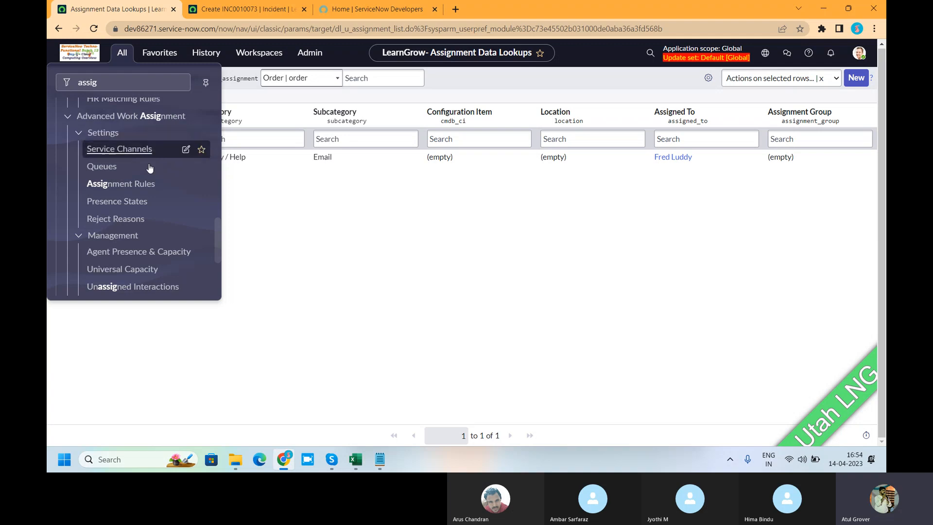
click(332, 228)
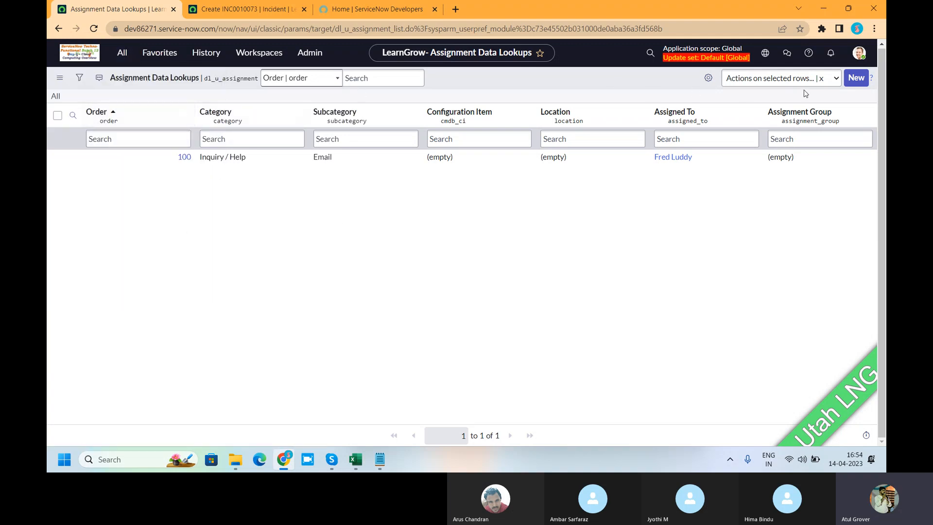
click(855, 79)
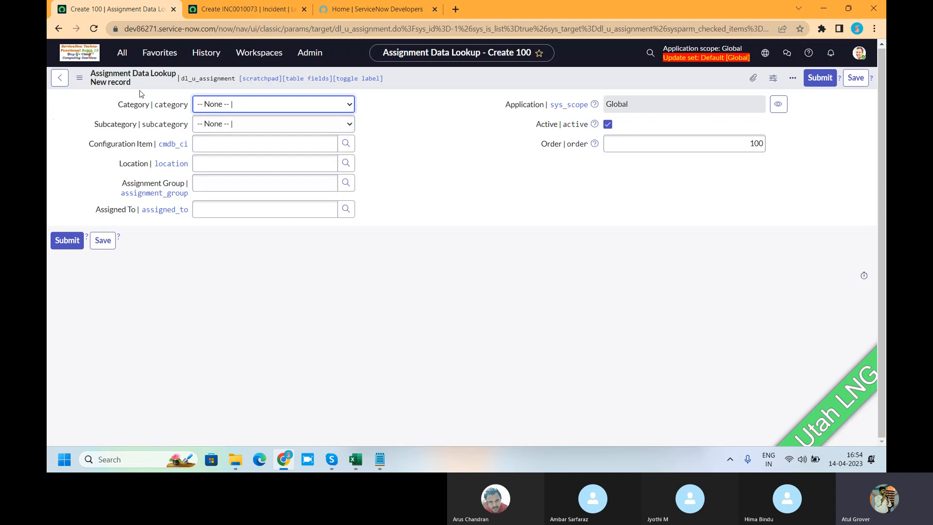
click(222, 108)
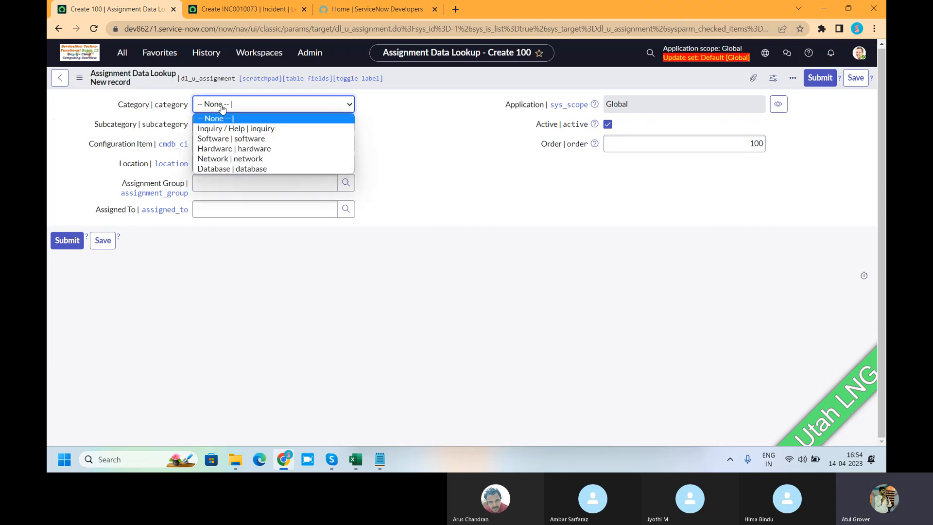
click(225, 161)
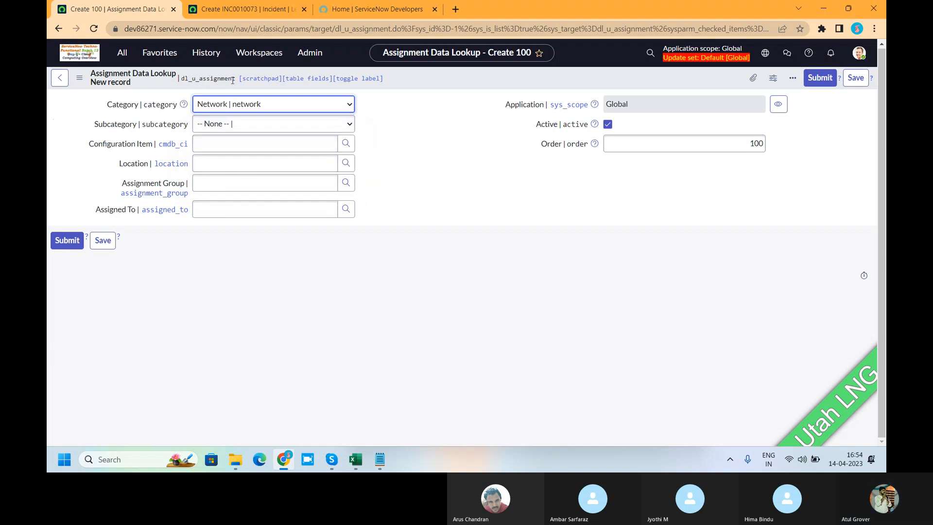
Reopen the Assignment Lookup Rules list, leaving the new lookup record without saving it.
click(123, 52)
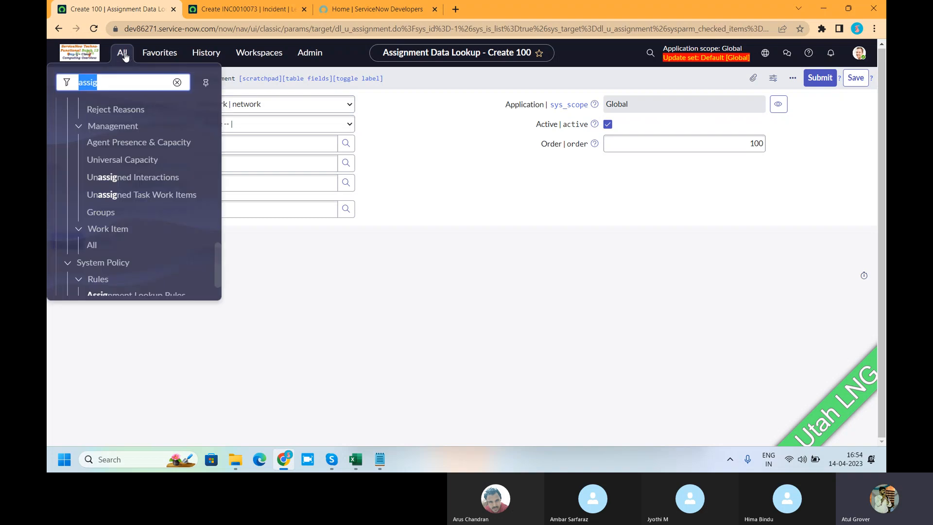
scroll(136, 255, down, 1)
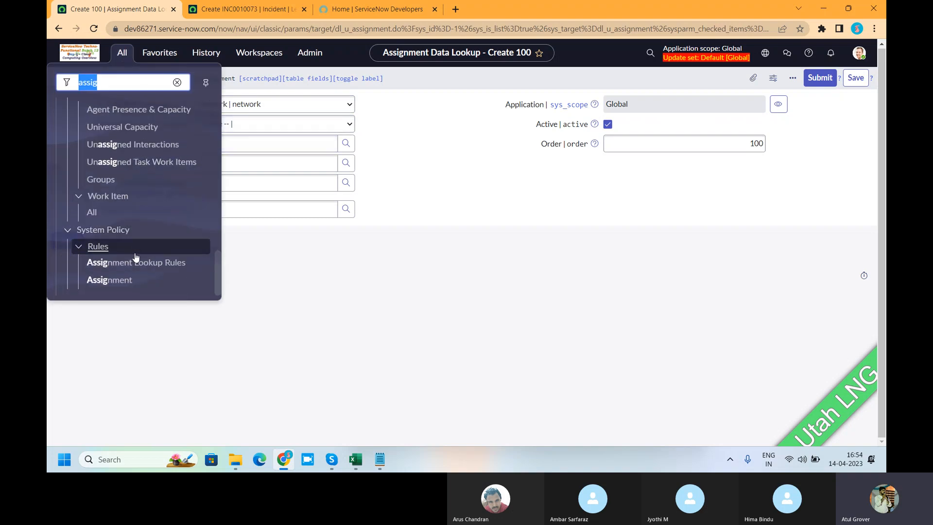
click(116, 264)
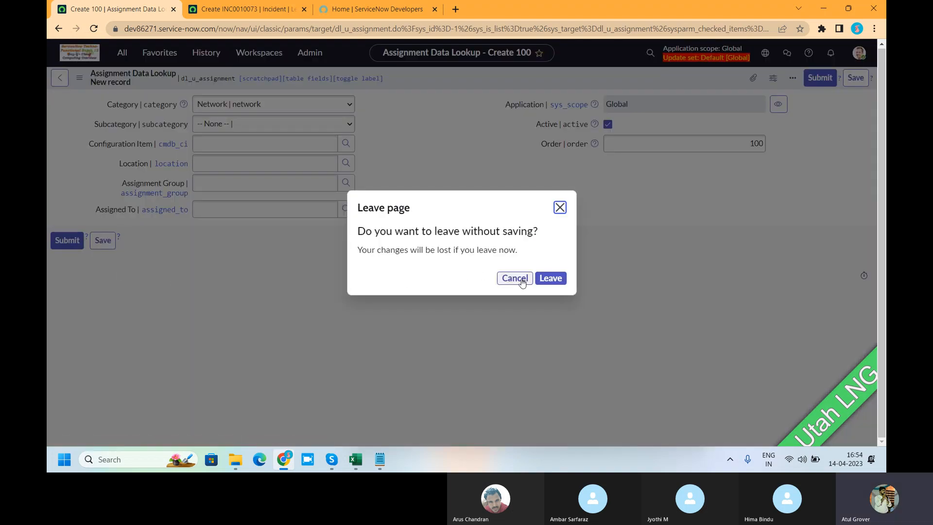
click(544, 277)
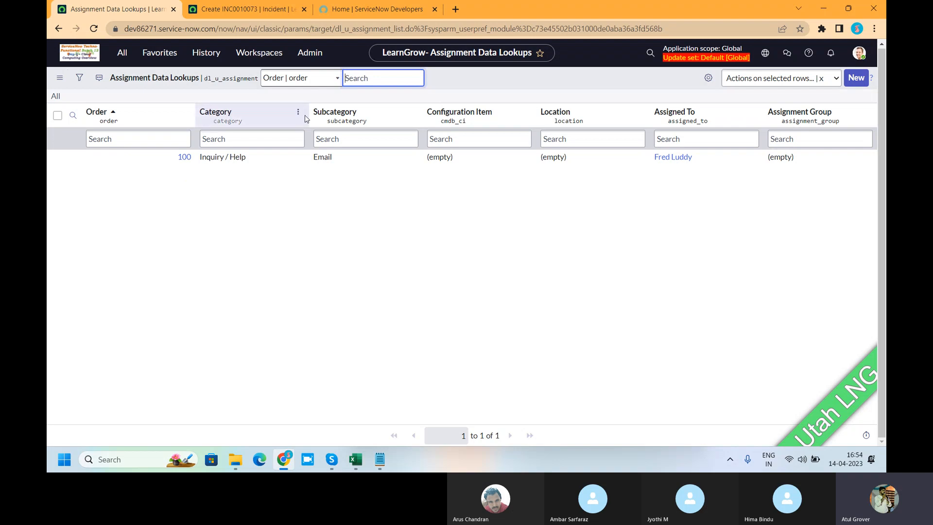
Open the table definition from a new Assignment Data Lookup form and examine its parent table and internal name.
click(856, 77)
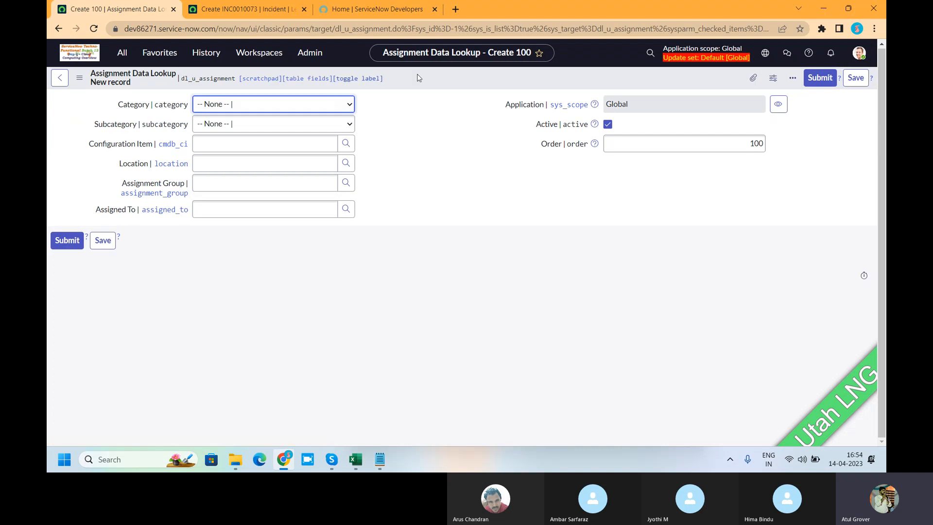
right_click(419, 74)
mouse_move(459, 99)
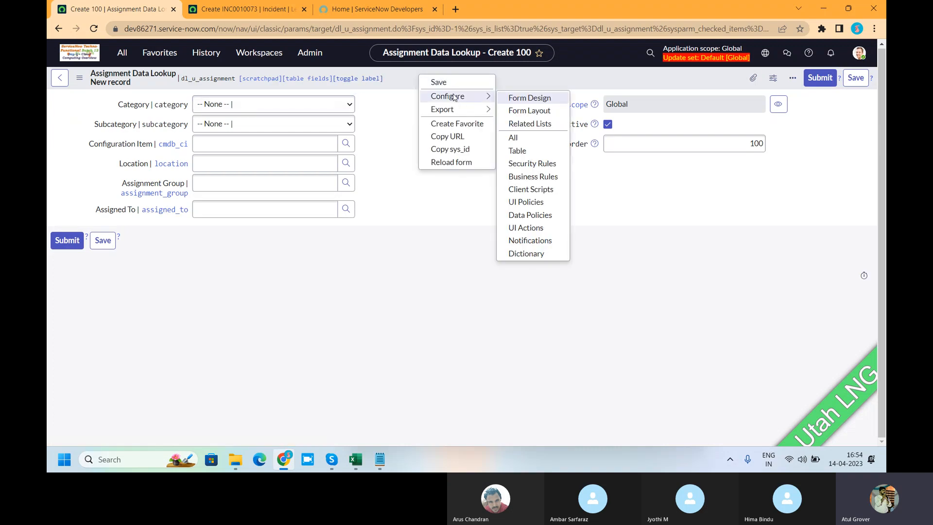
click(522, 154)
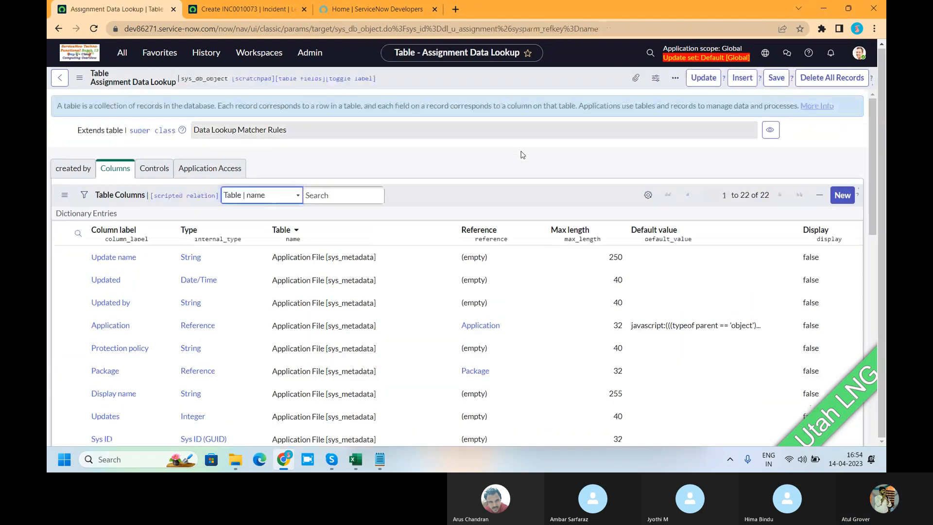
click(73, 173)
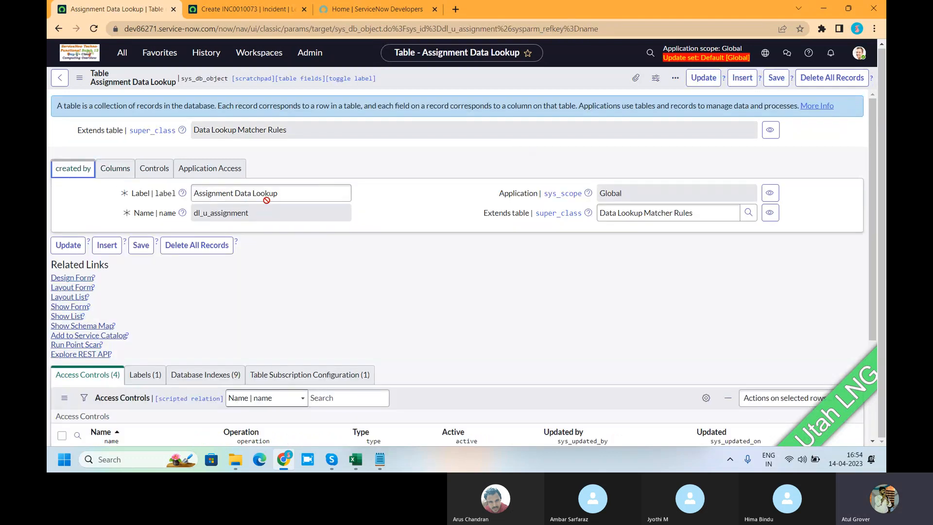
drag(304, 135, 193, 128)
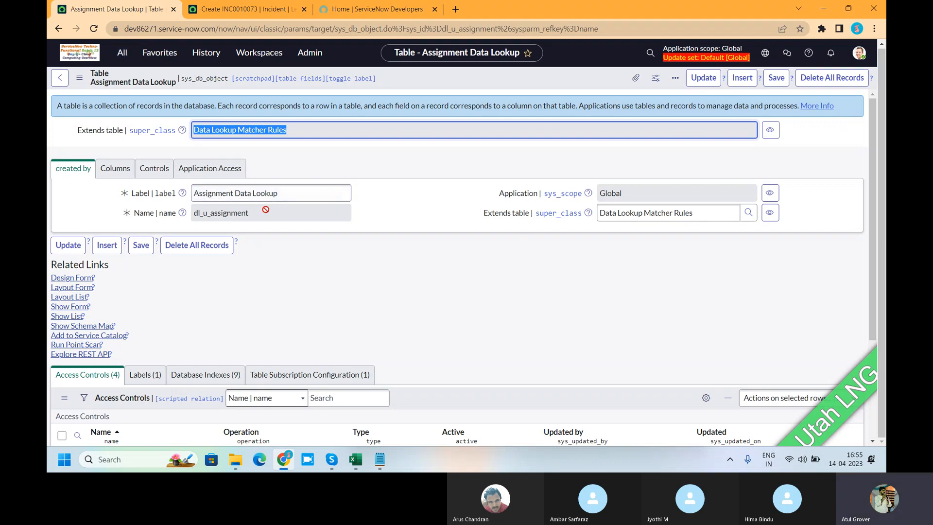
drag(265, 212, 194, 214)
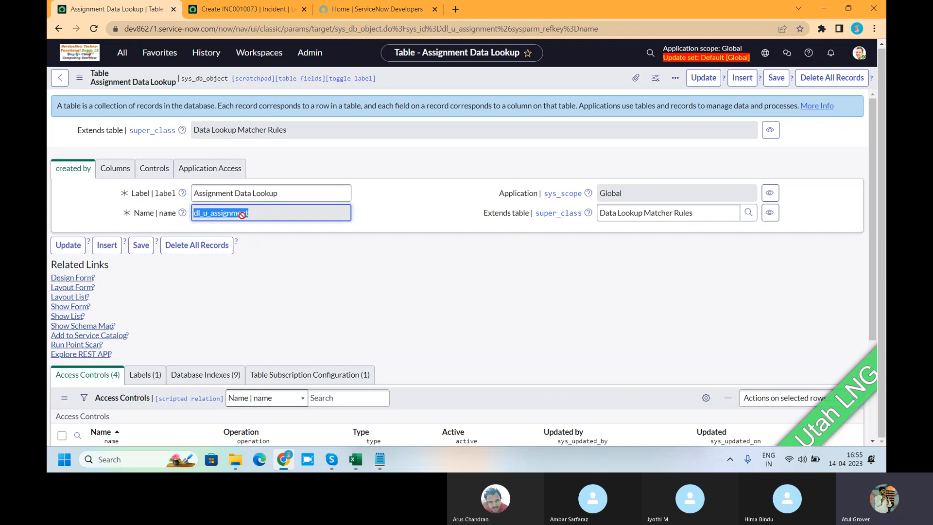
Examine the column definitions of the Assignment Data Lookup table, including the assignment-specific and inherited matcher rule fields.
scroll(381, 251, down, 1)
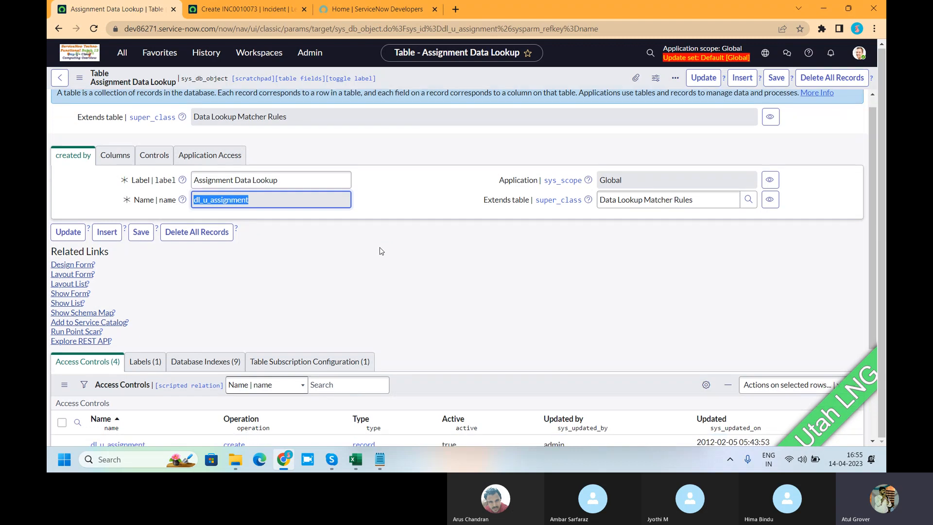
scroll(381, 250, down, 4)
scroll(225, 191, up, 4)
click(117, 136)
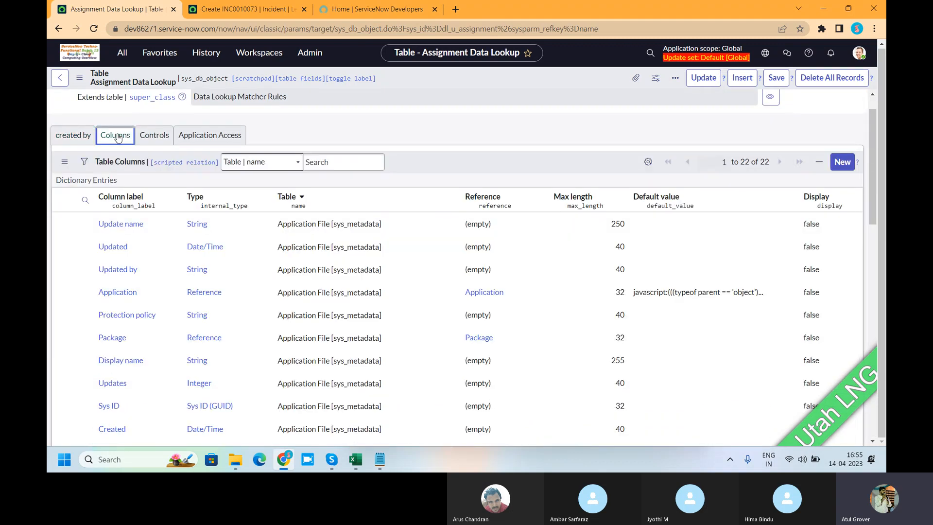
scroll(194, 228, down, 3)
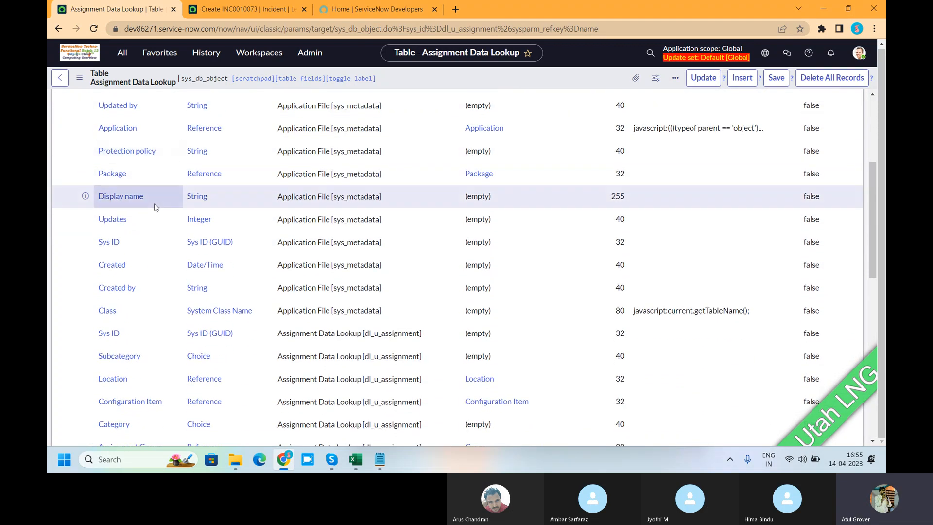
scroll(156, 207, down, 2)
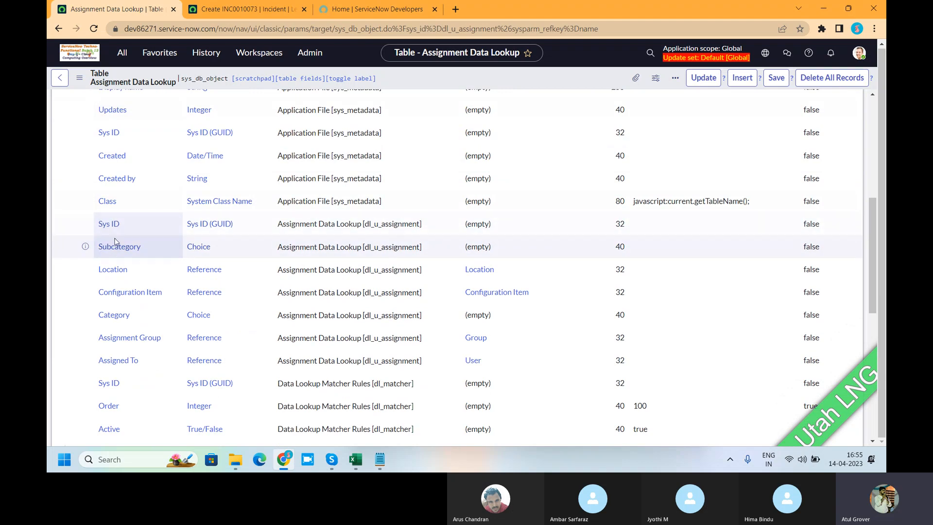
scroll(117, 241, down, 2)
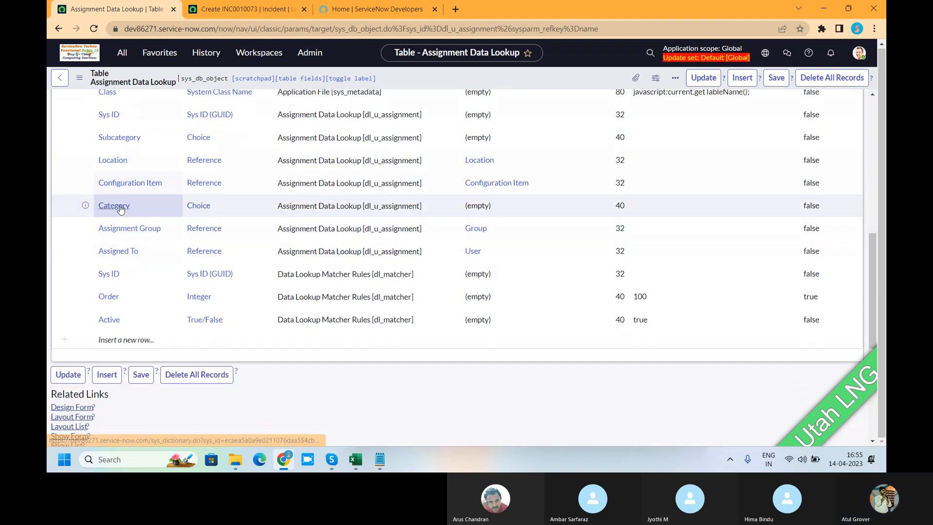
scroll(189, 174, up, 2)
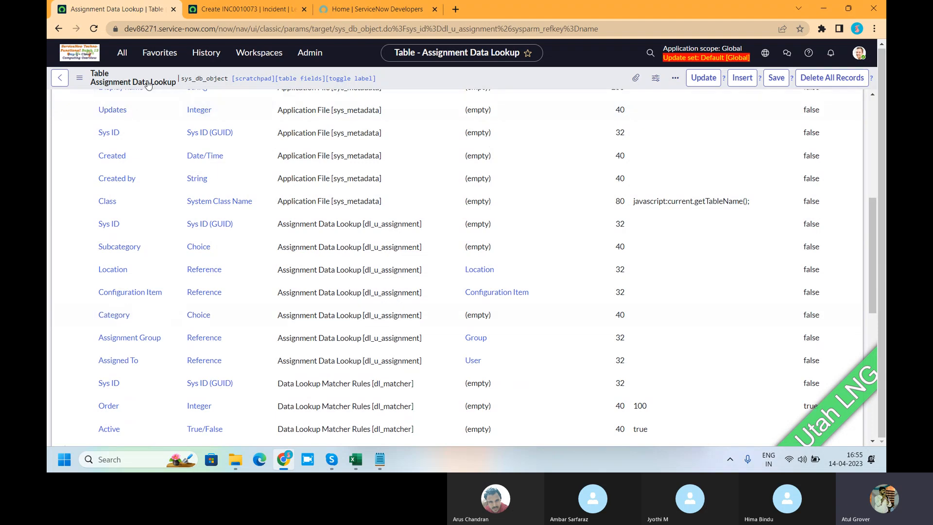
Open the System Policy modules Assignment and Assignment Lookup Rules in separate browser tabs and view both lists.
click(130, 56)
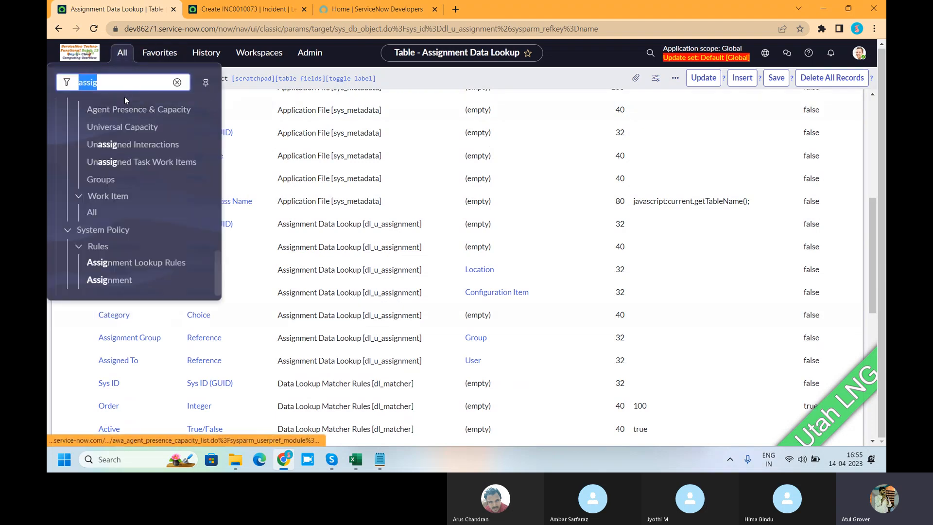
ctrl+click(120, 286)
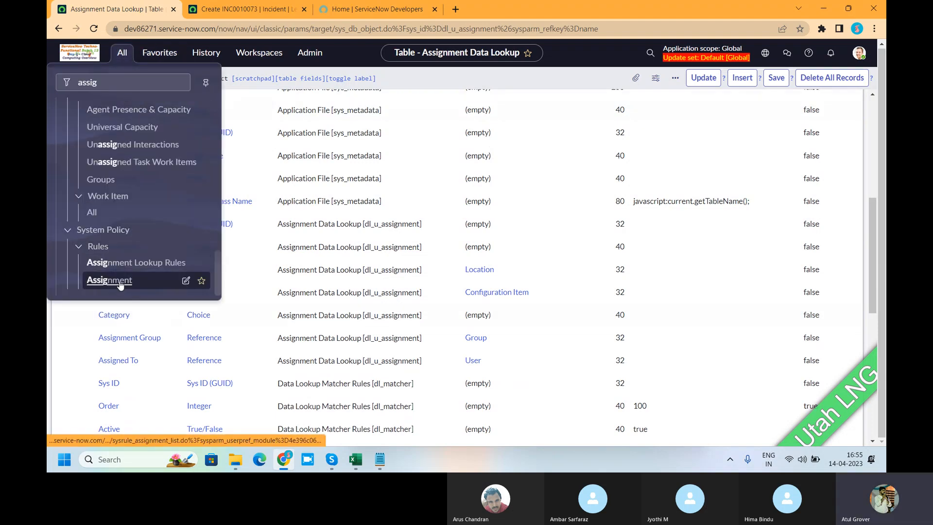
ctrl+click(126, 263)
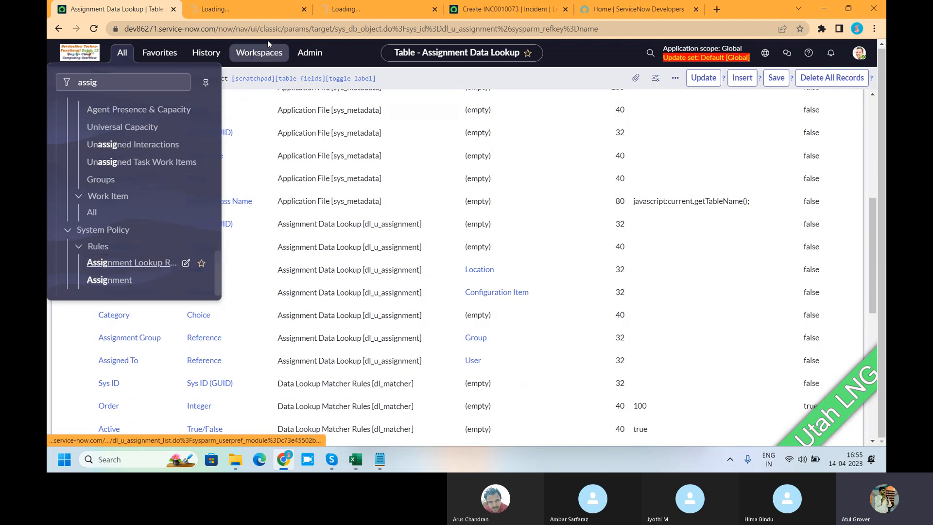
click(243, 8)
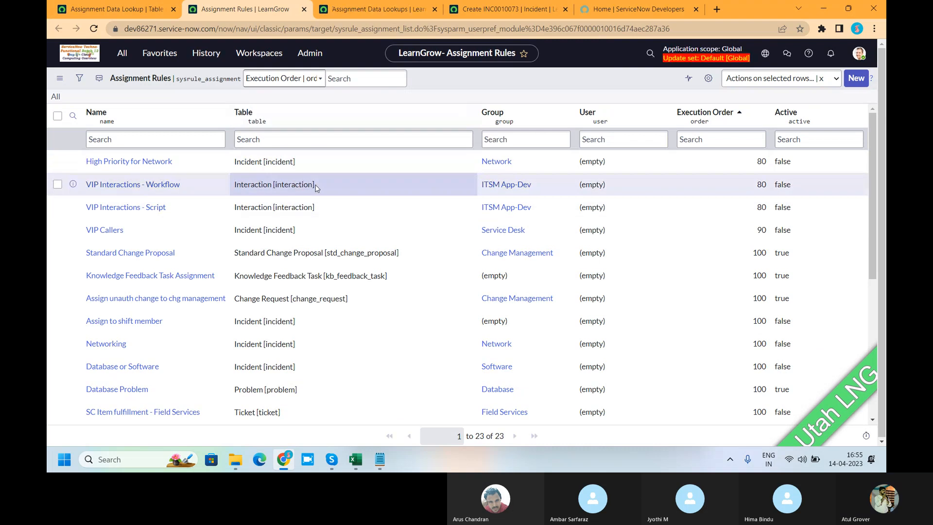
click(360, 13)
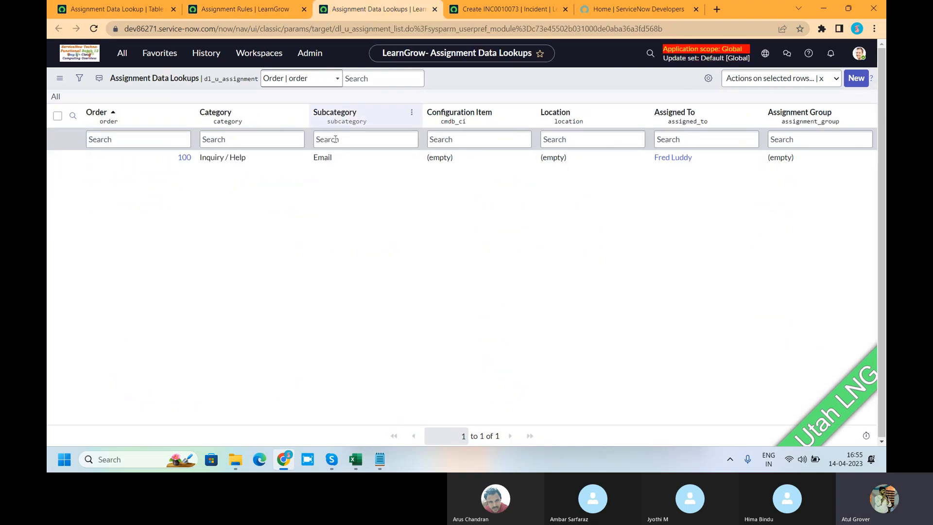
Return to the Assignment Rules list and review the tables, groups and active states of its rules.
click(249, 14)
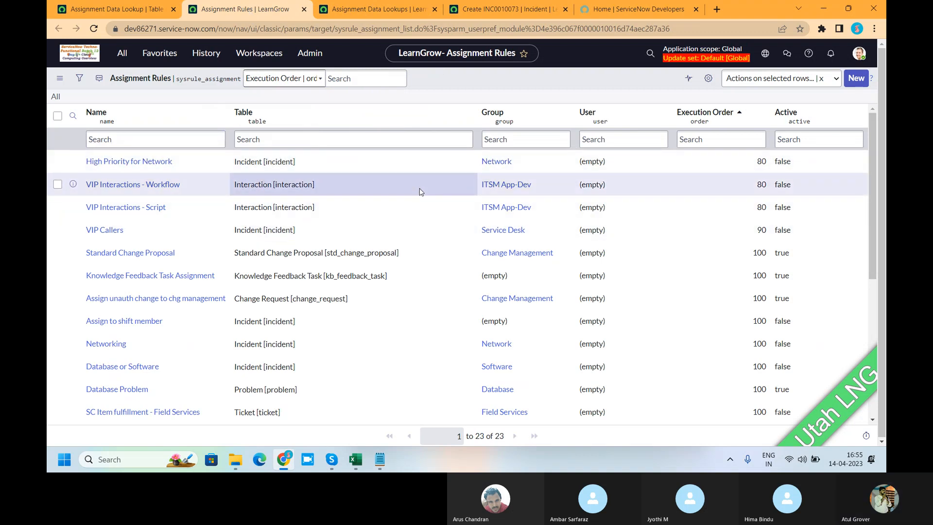
scroll(419, 190, down, 3)
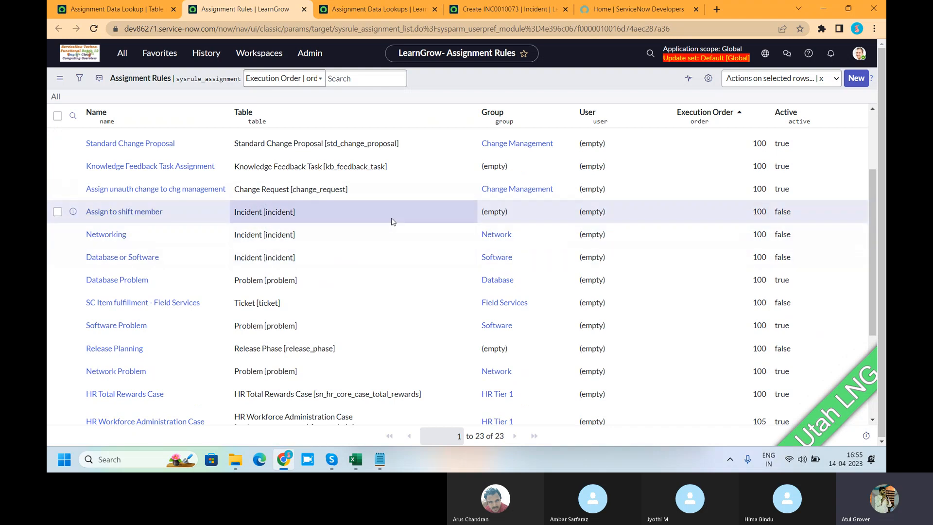
scroll(393, 221, down, 3)
scroll(393, 221, up, 4)
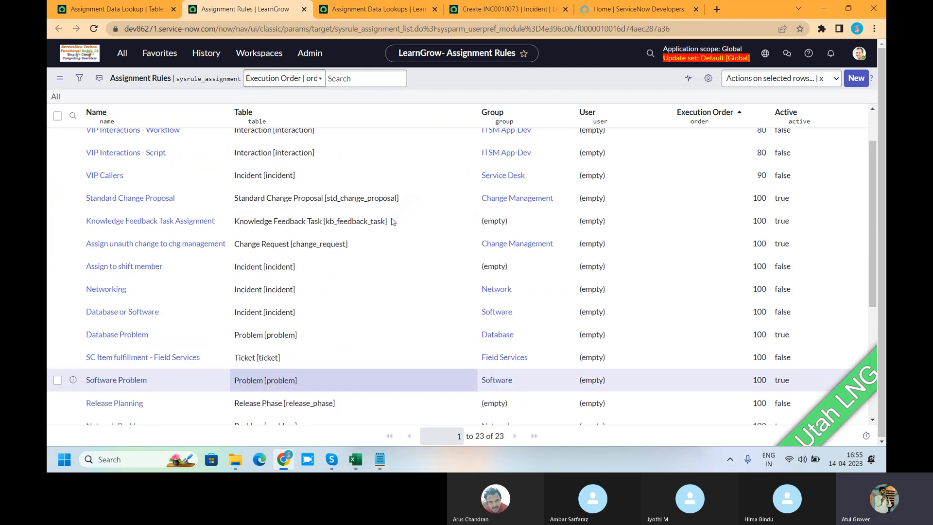
scroll(392, 221, up, 2)
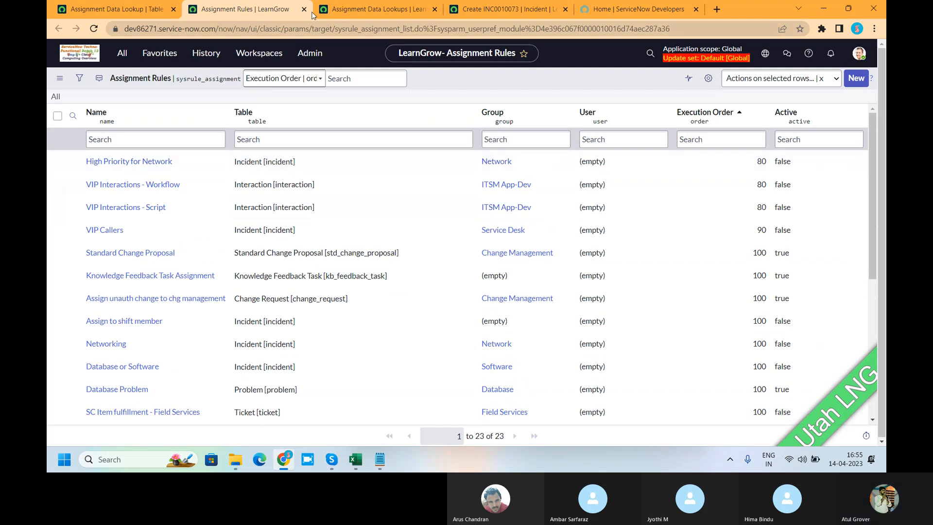
Open the order 100 lookup record in the Assignment Data Lookups list and show its XML.
click(374, 9)
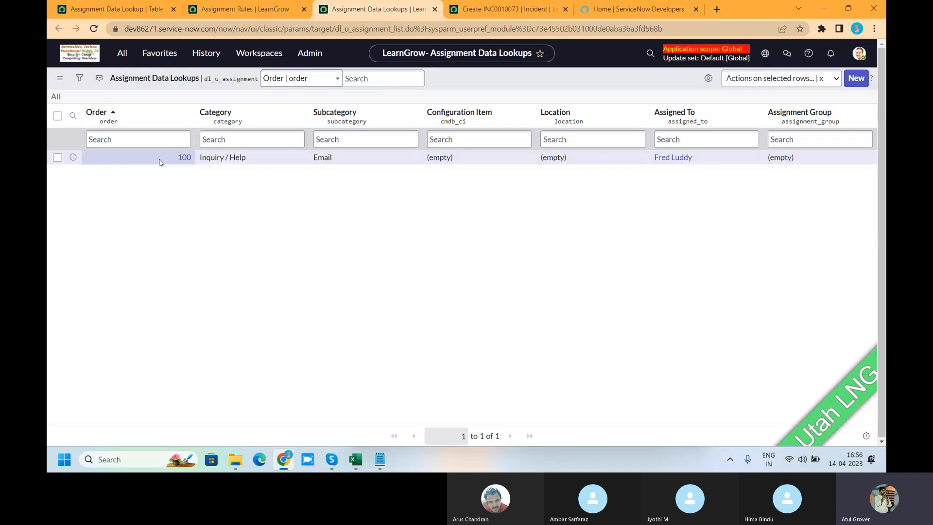
click(185, 159)
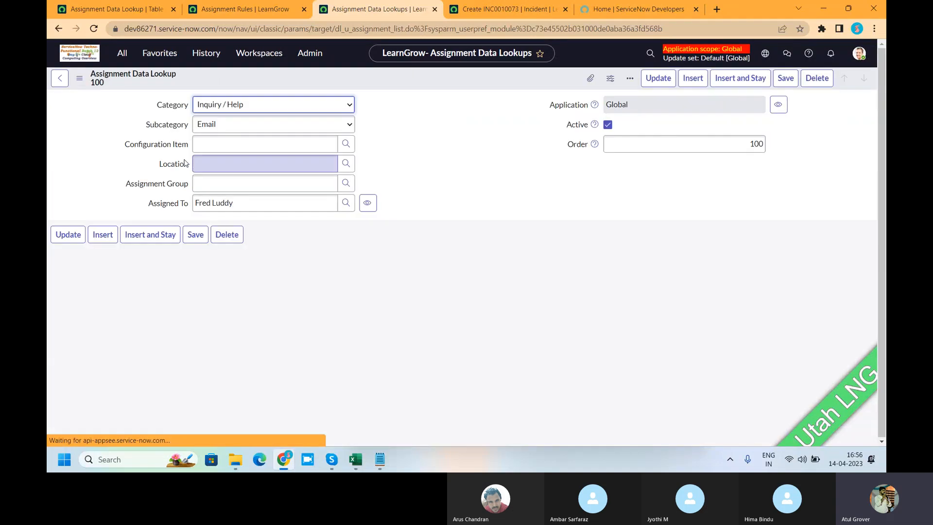
right_click(435, 84)
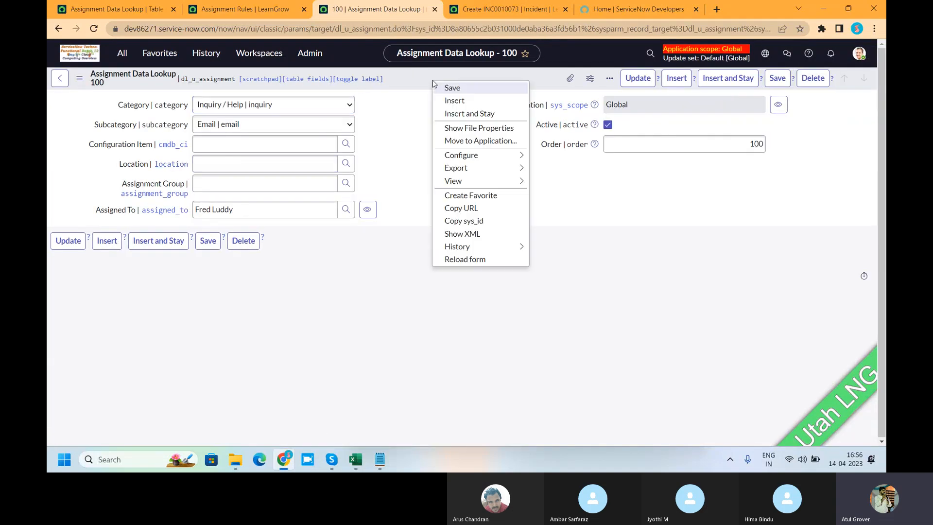
mouse_move(489, 245)
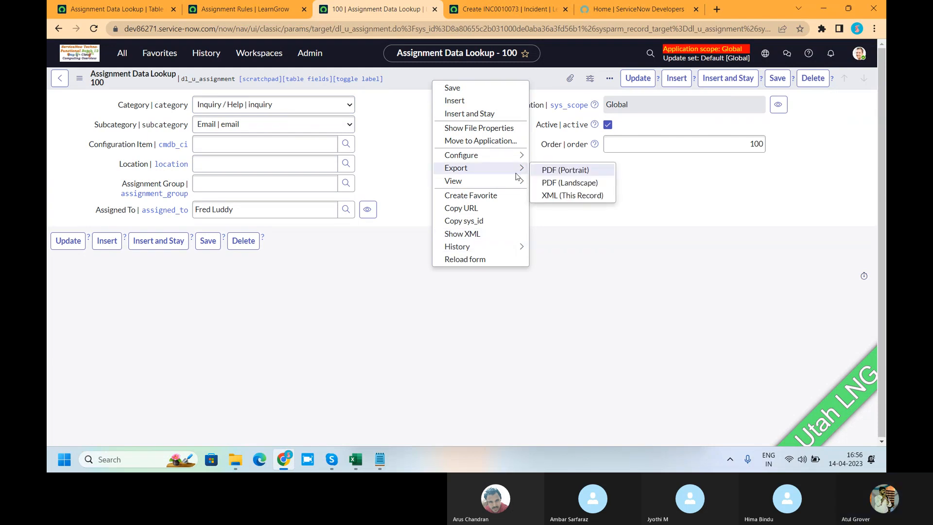
click(498, 235)
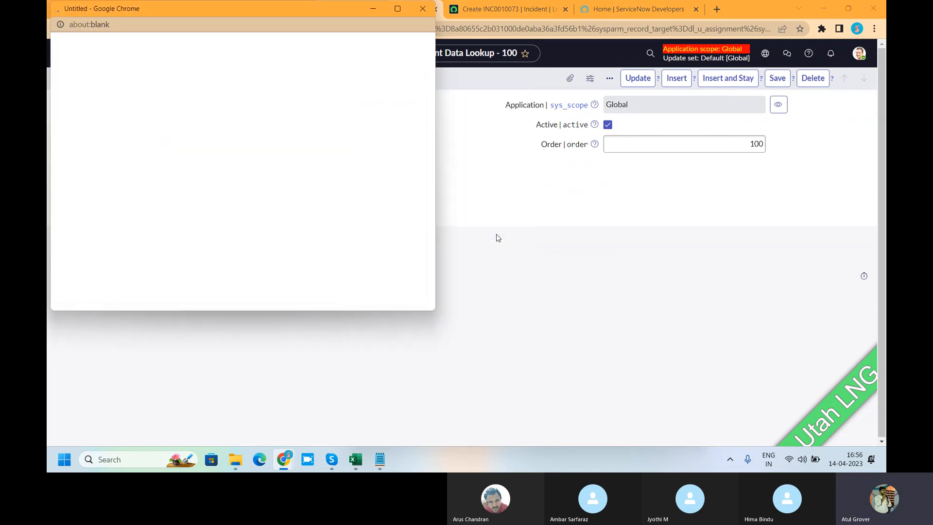
Search the lookup record's XML for "rule" and close the XML window.
key(ctrl+f)
text(r)
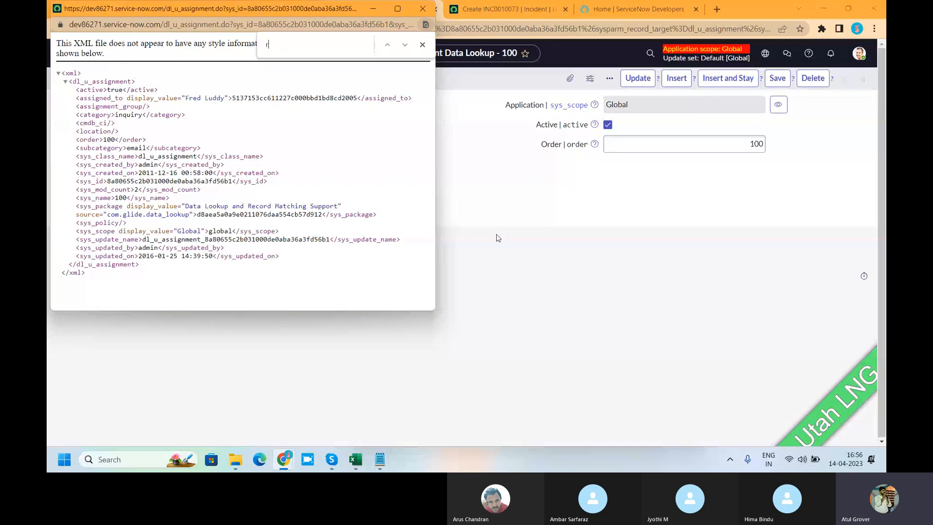
text(uke)
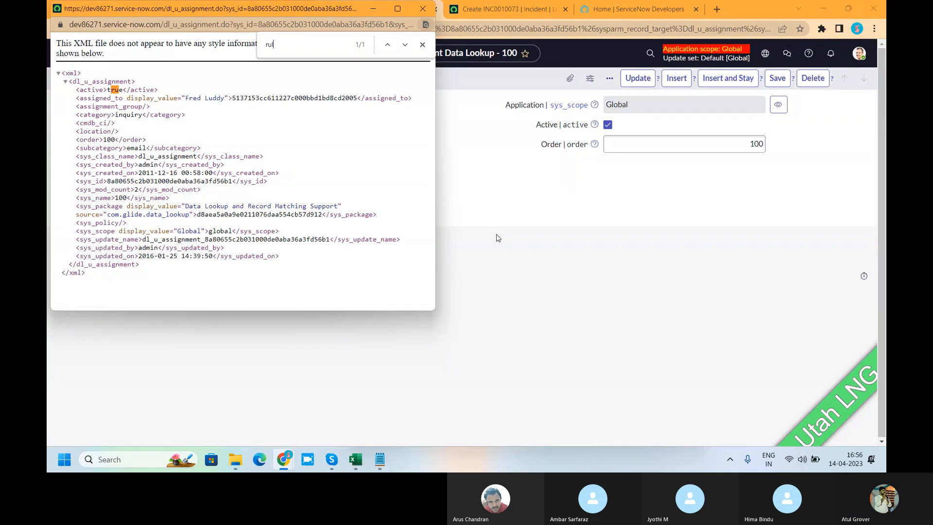
text(le)
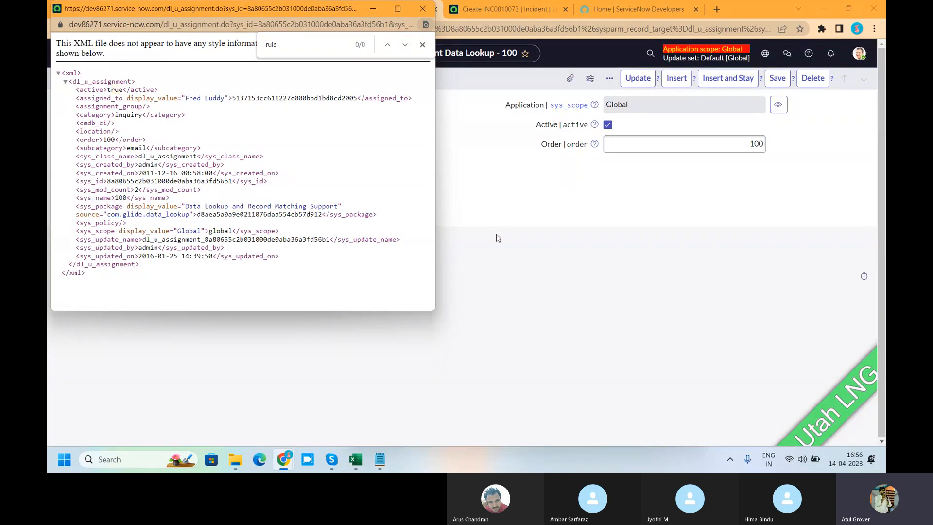
key(Escape)
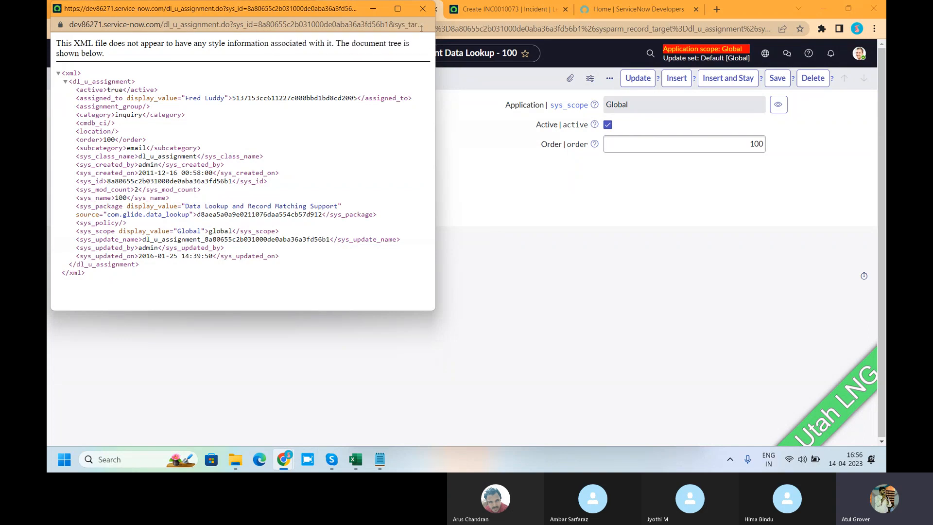
click(422, 9)
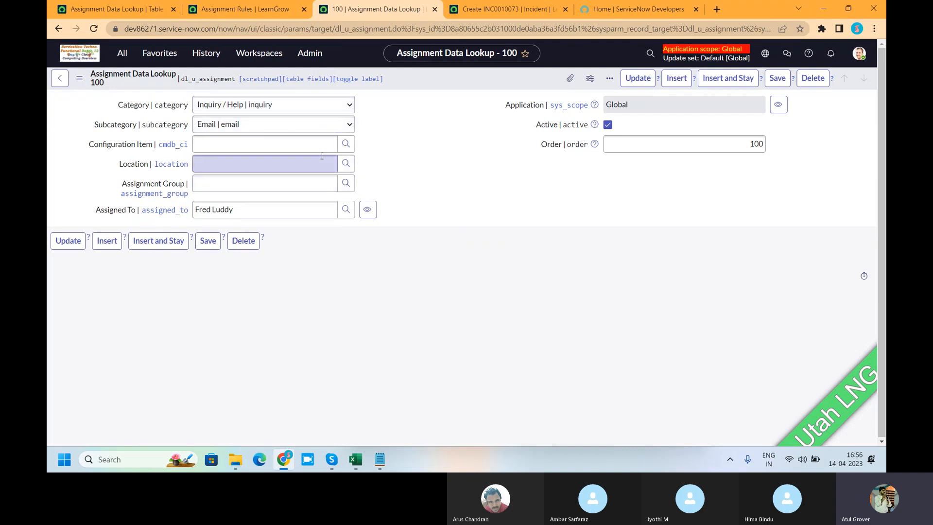
Open the Service Desk rule from the Assignment Rules list and review its Applies To and Assign To settings.
click(238, 9)
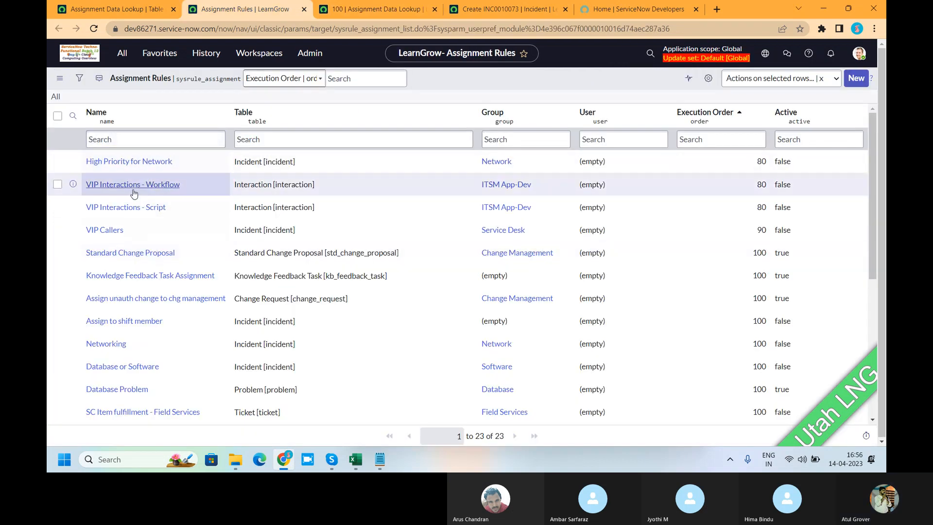
scroll(135, 251, down, 1)
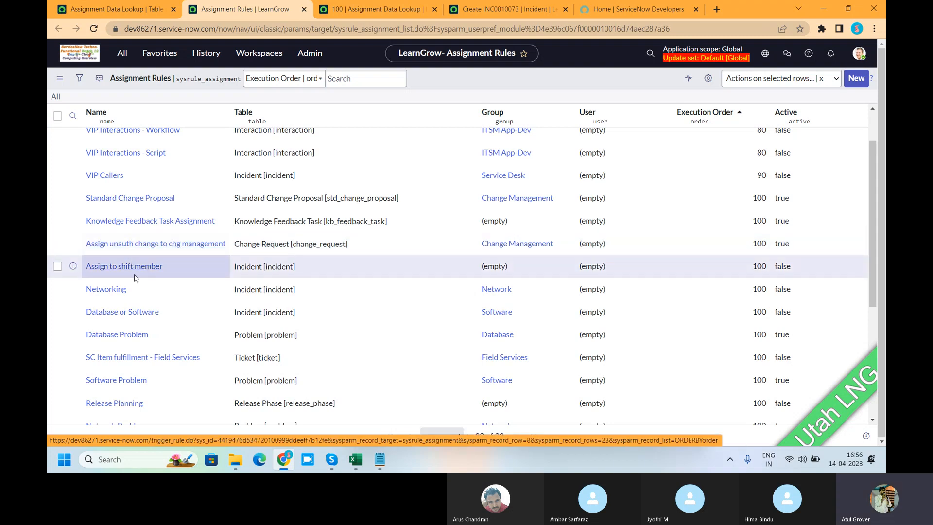
scroll(135, 297, down, 2)
scroll(135, 297, down, 2)
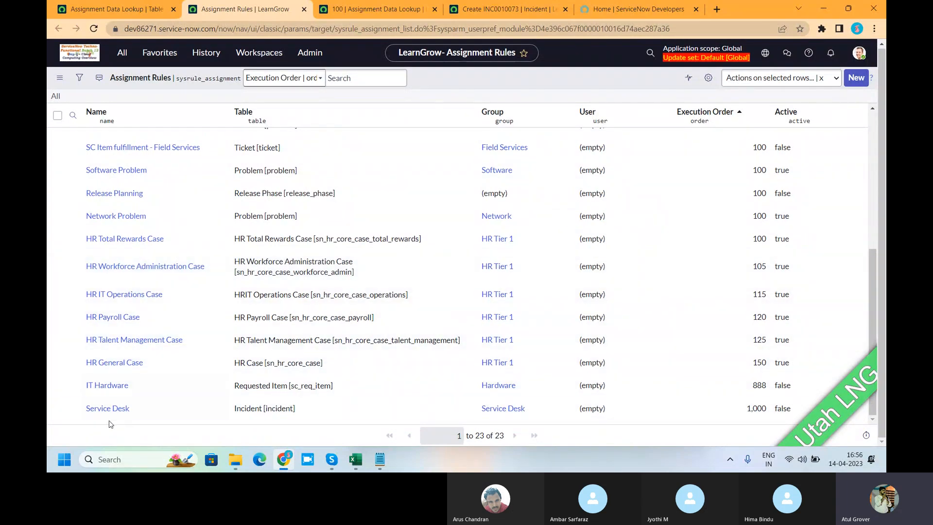
click(100, 410)
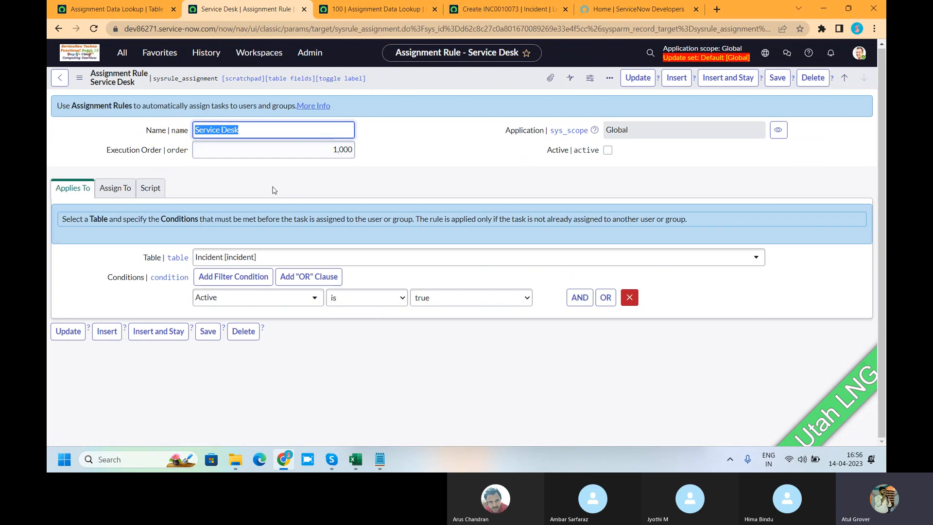
click(412, 140)
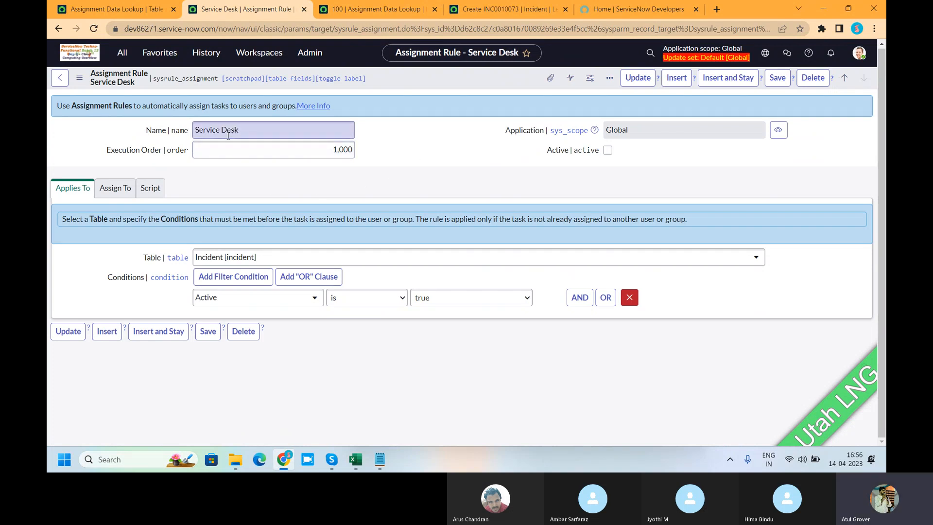
click(110, 197)
click(73, 193)
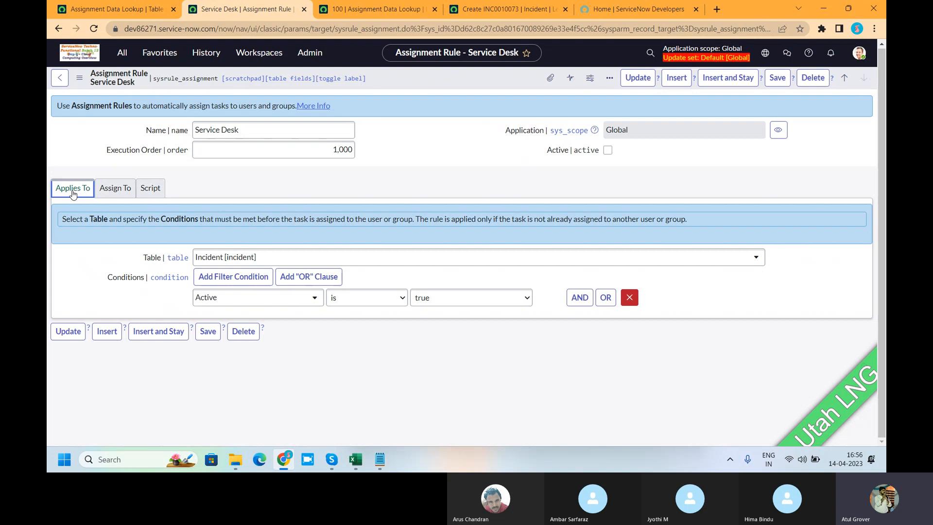
Compare the Assignment Data Lookup record's order and fields with the Service Desk rule, and return to the Assignment Rules list.
click(339, 10)
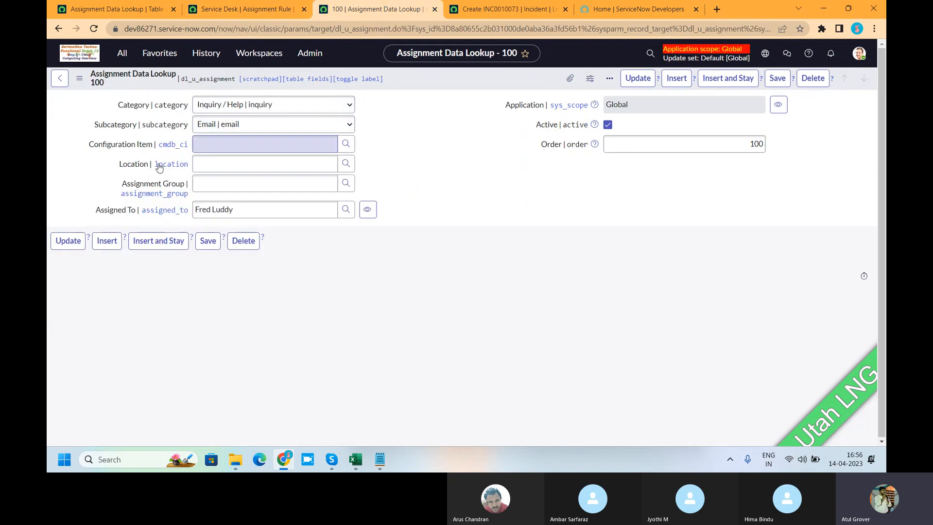
double_click(755, 152)
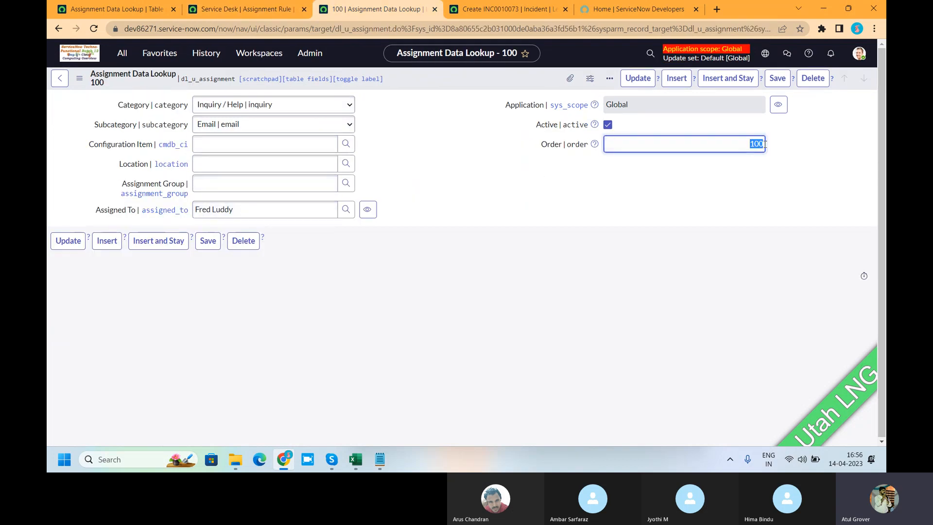
click(242, 10)
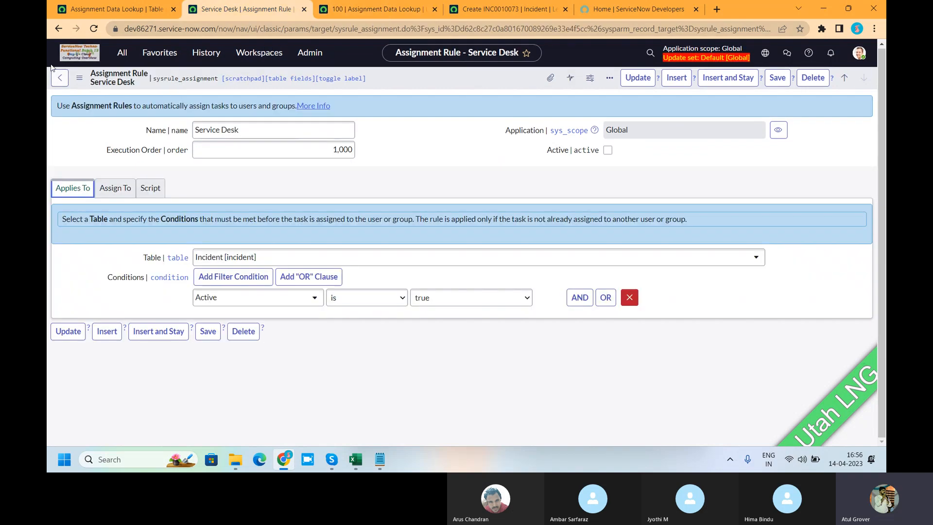
click(60, 28)
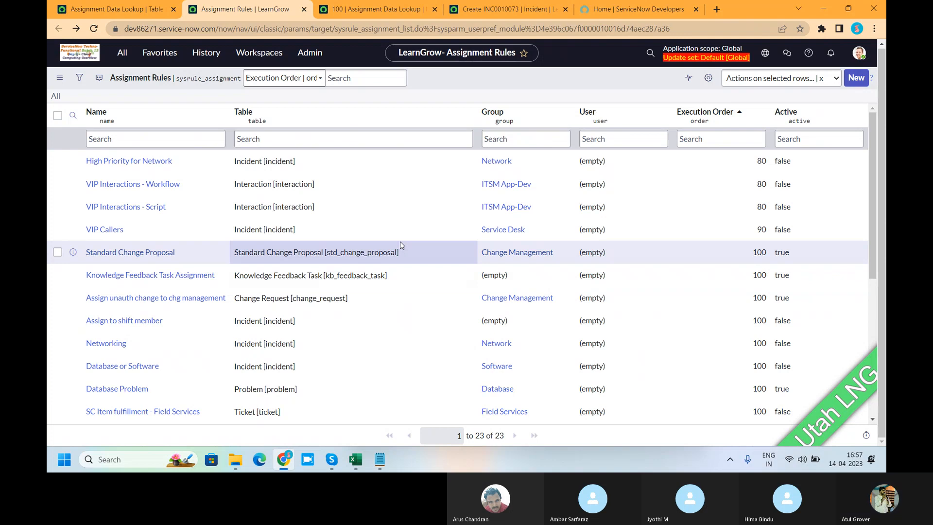
click(362, 8)
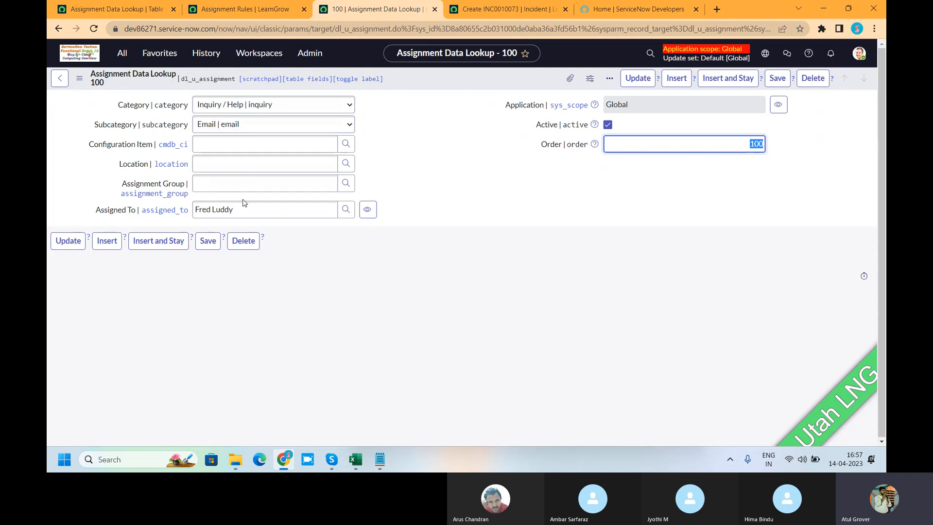
click(243, 14)
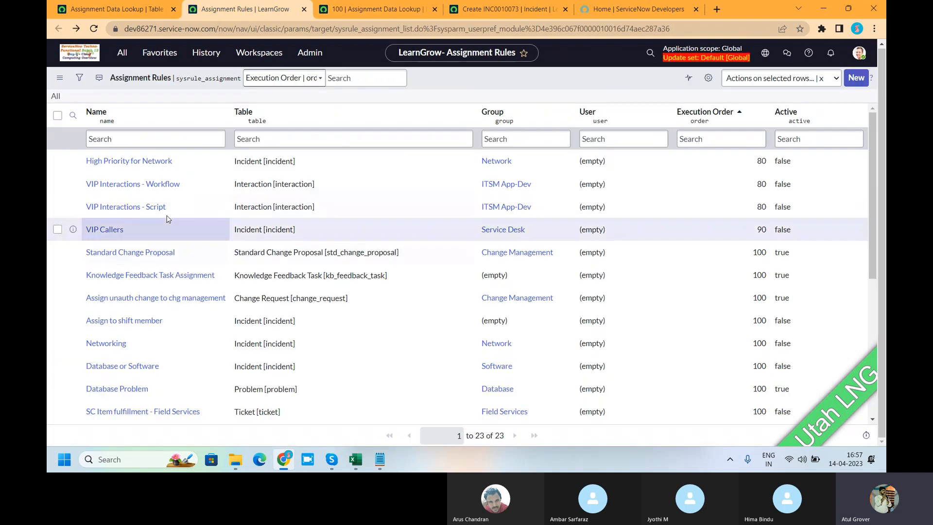
Open the VIP Callers trigger rule and examine the group and trigger workflow under What action to take.
click(110, 232)
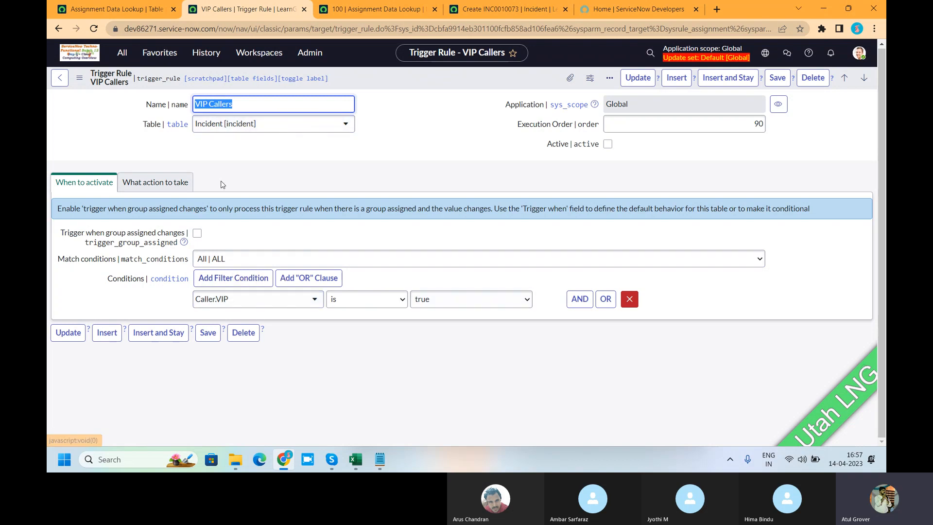
click(177, 182)
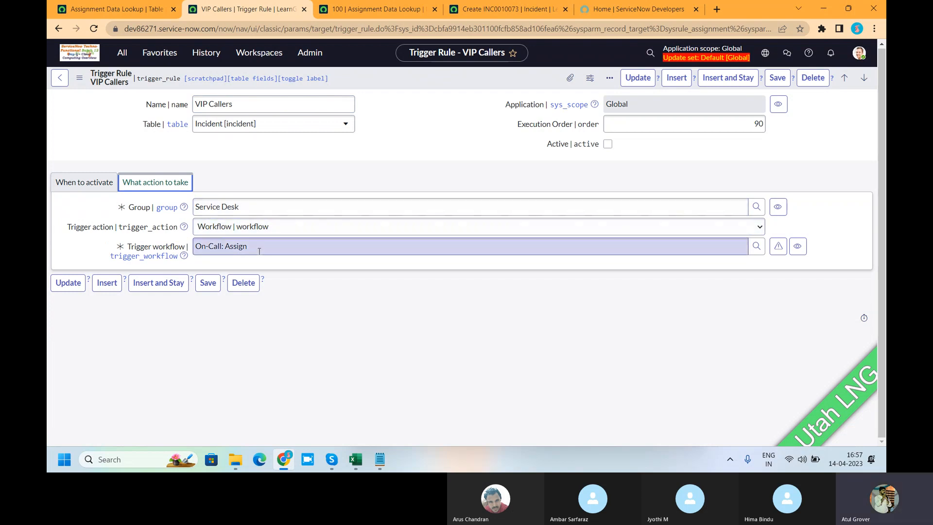
drag(249, 247, 205, 249)
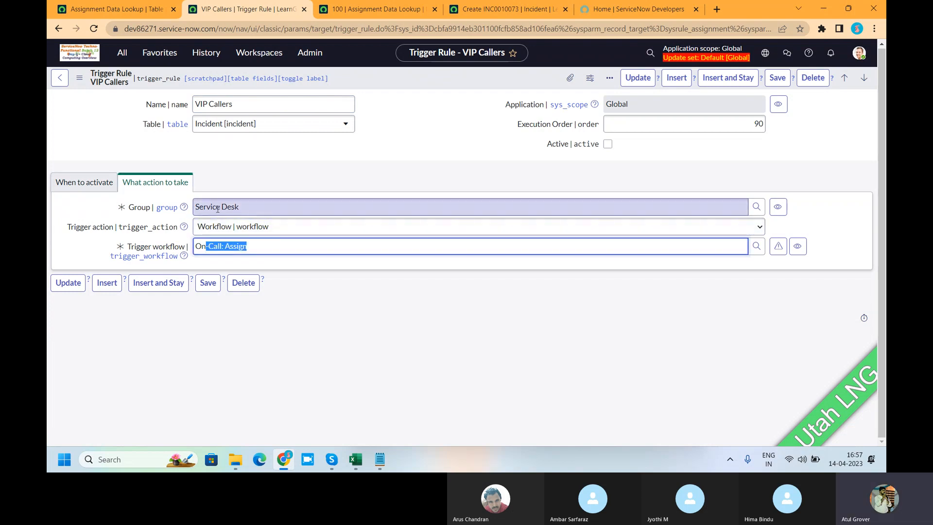
In the unsaved new incident, filter the caller lookup by VIP is true and choose a VIP user as Caller.
click(507, 9)
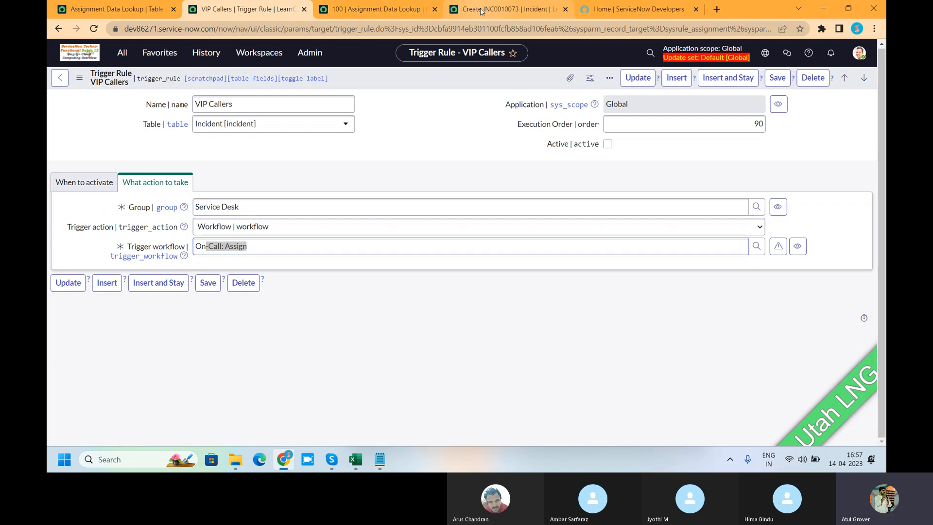
click(253, 123)
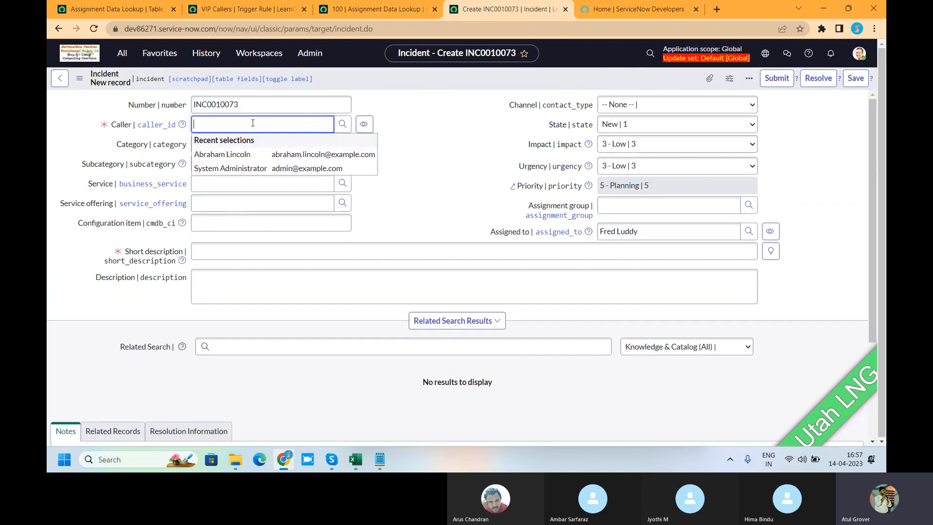
click(342, 125)
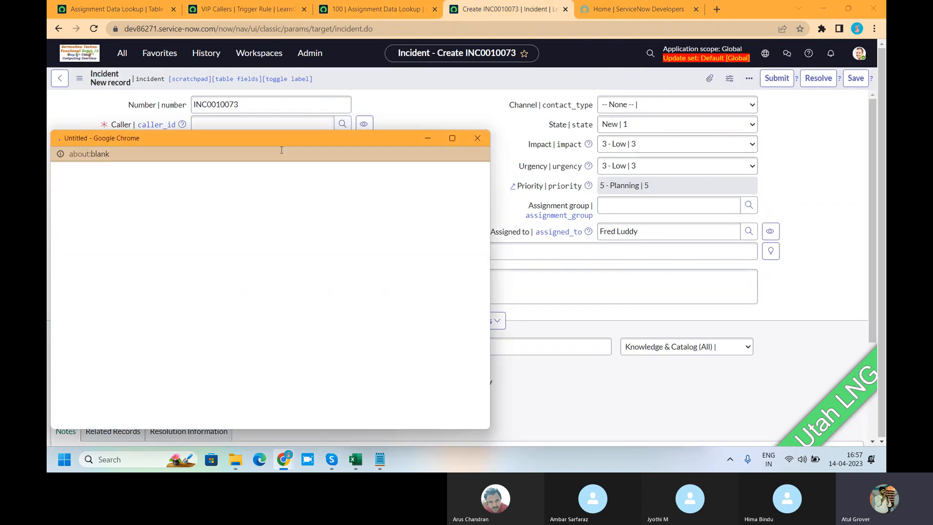
drag(236, 141, 287, 140)
click(134, 172)
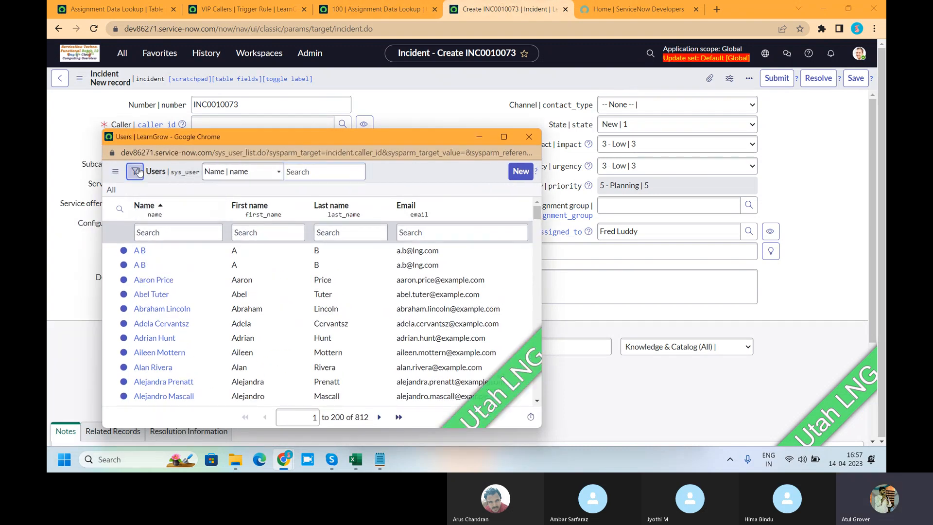
click(155, 217)
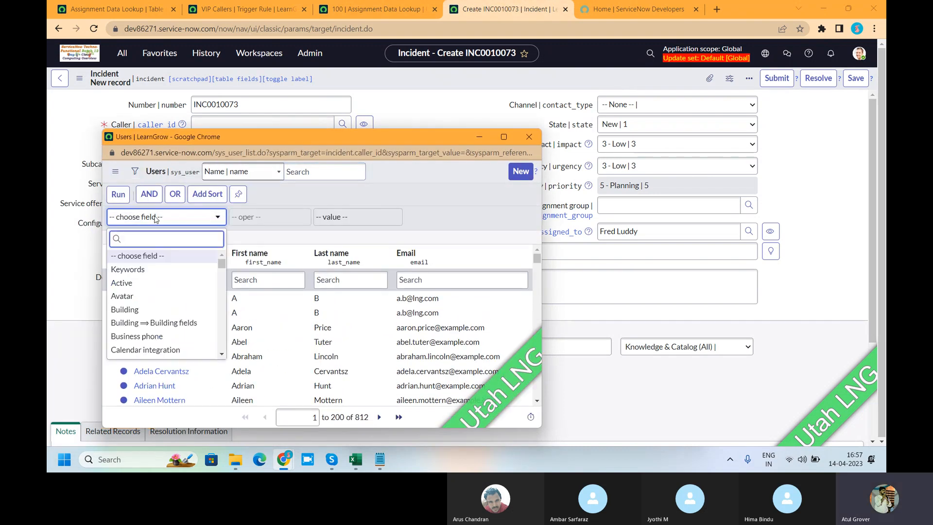
text(vip)
click(141, 257)
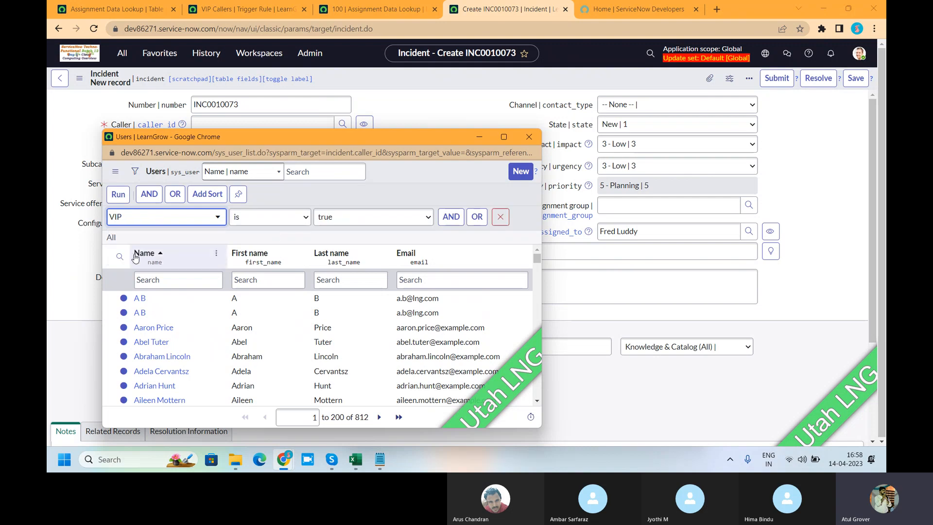
click(118, 195)
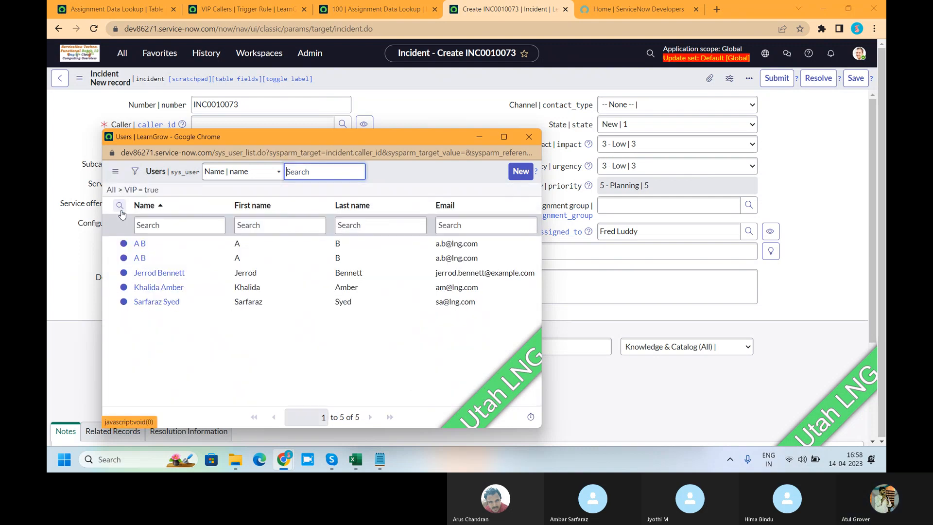
click(161, 289)
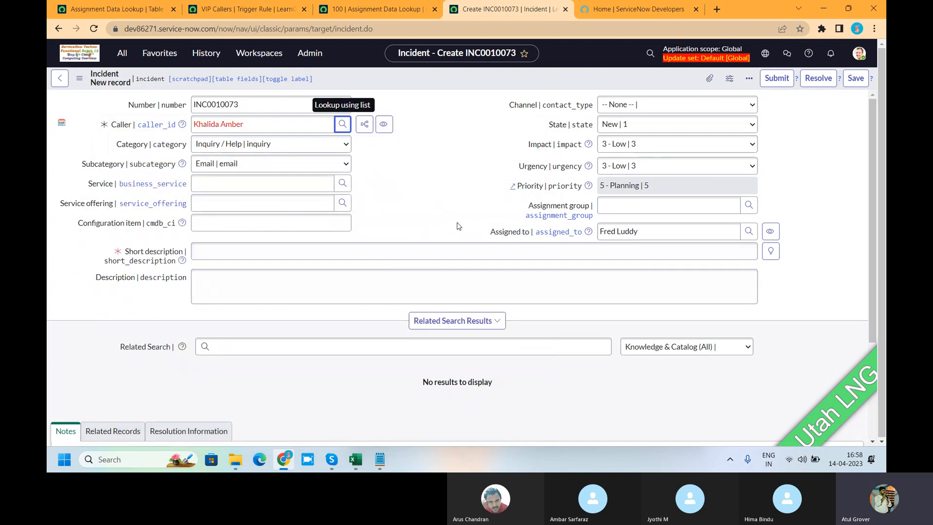
Set the new incident's Category to None and clear its Assigned to field.
click(265, 144)
click(248, 157)
click(248, 162)
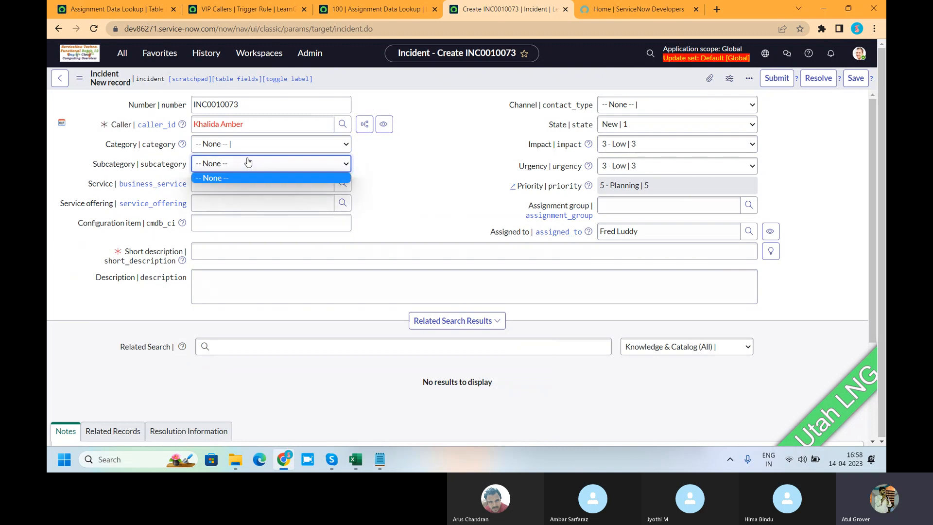
click(394, 168)
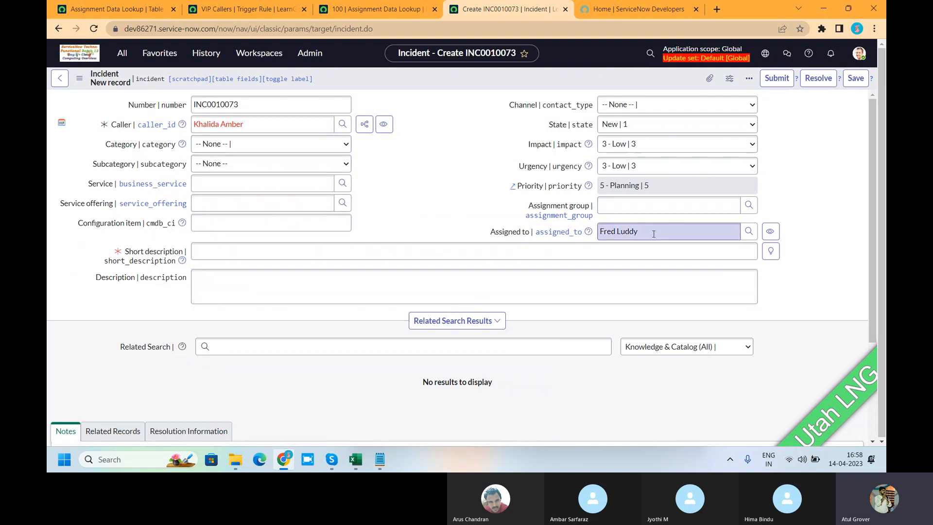
drag(652, 233, 514, 228)
key(BackSpace)
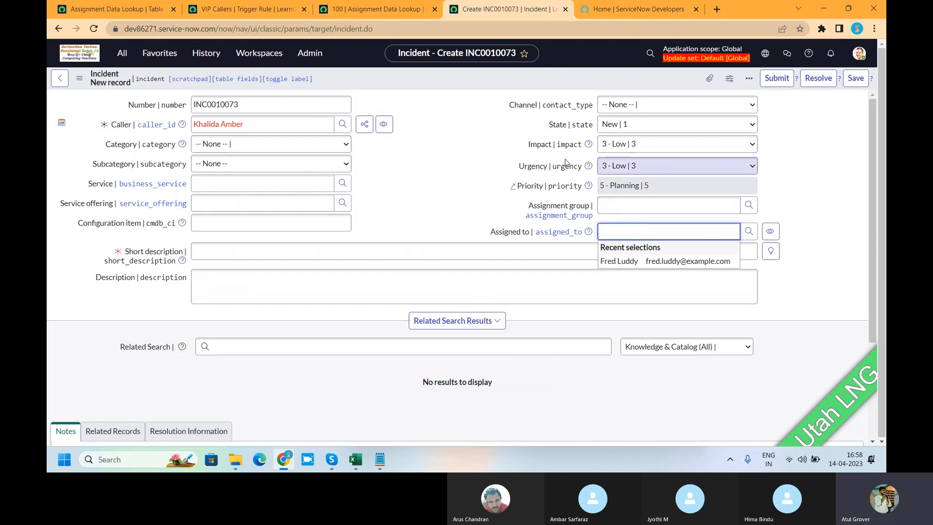
Reload a blank new incident form, leaving the current one without saving.
right_click(409, 80)
click(439, 169)
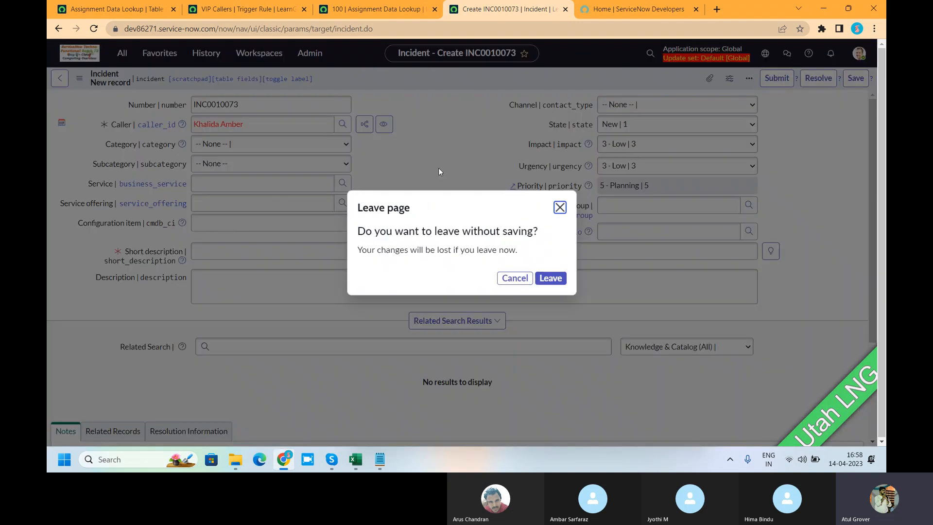
click(550, 278)
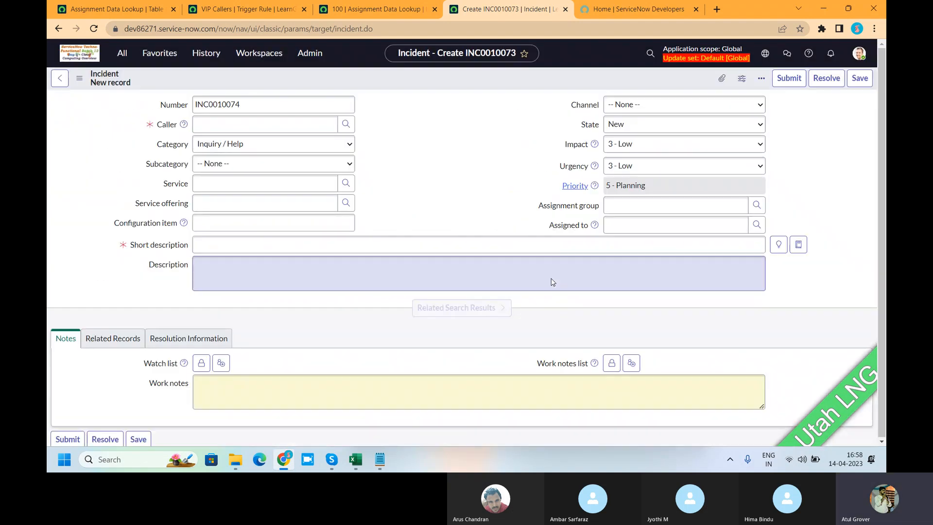
click(562, 93)
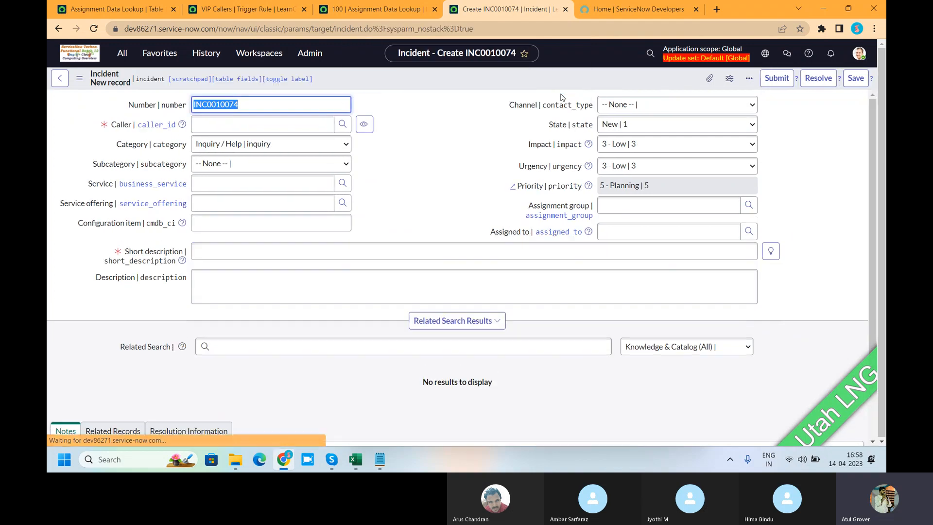
Choose the VIP user as Caller, enter the short description "zdsasdasd" and save the new incident.
click(205, 124)
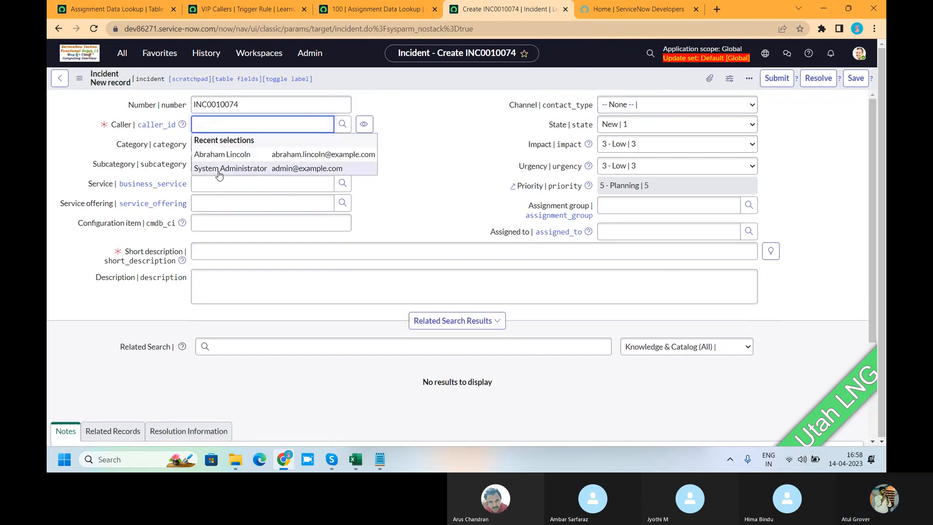
text(kha)
click(229, 159)
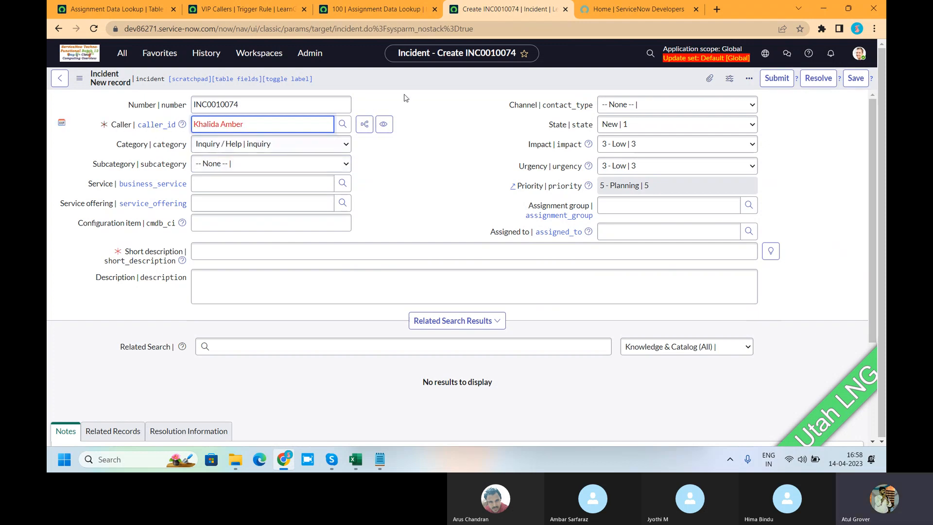
right_click(414, 78)
click(425, 85)
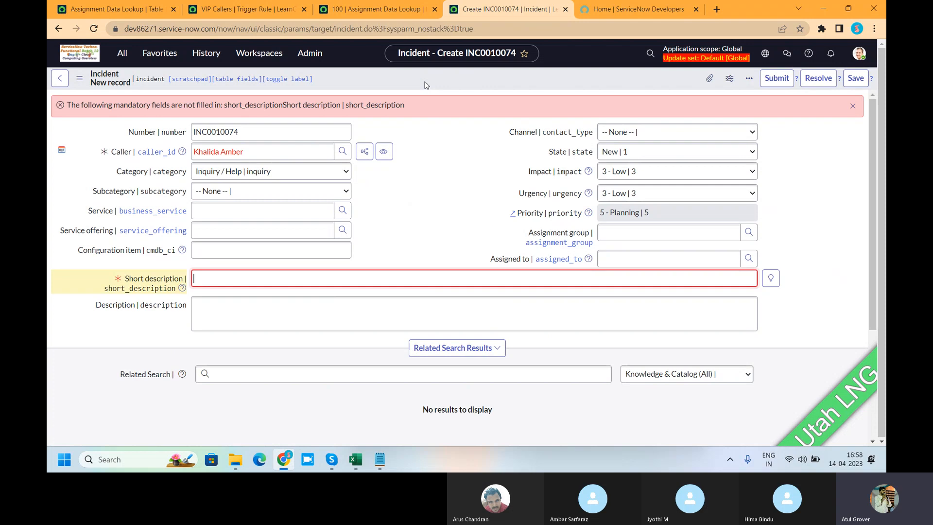
click(276, 271)
text(zdsasdasd)
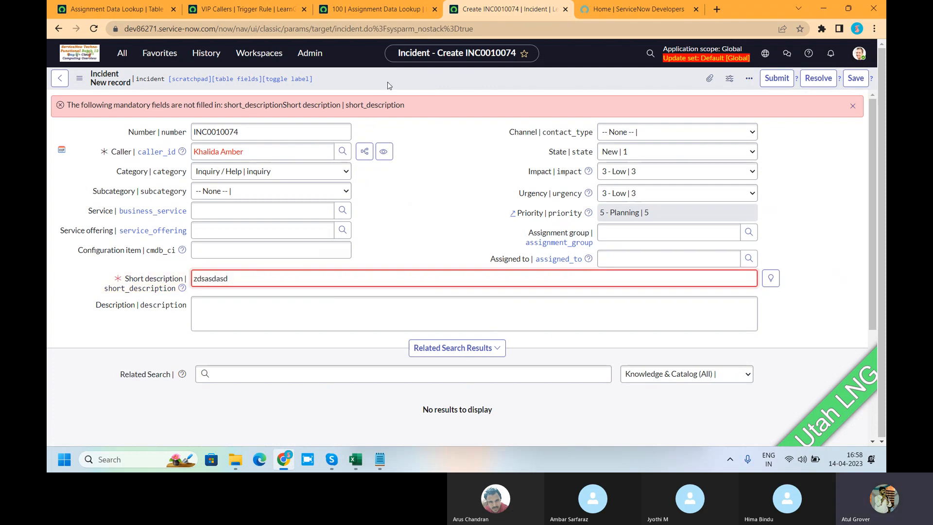
right_click(386, 81)
click(415, 79)
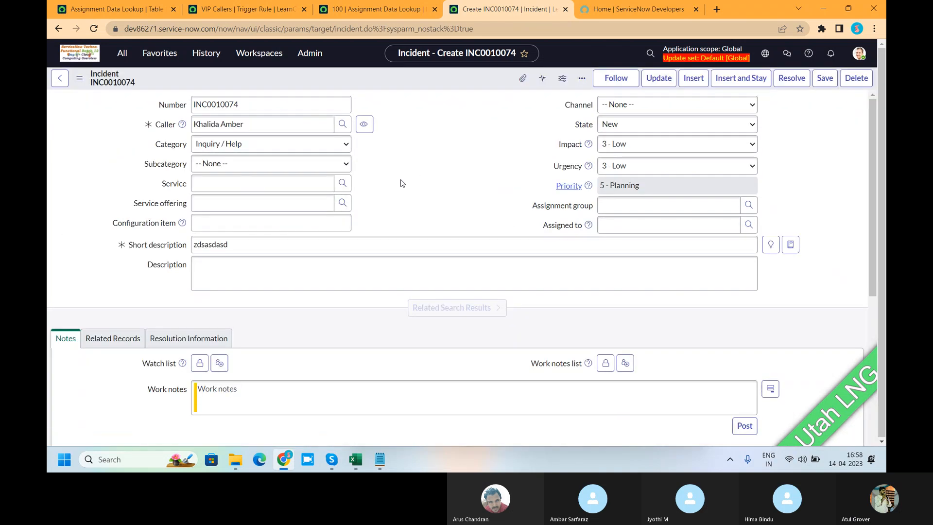
click(561, 94)
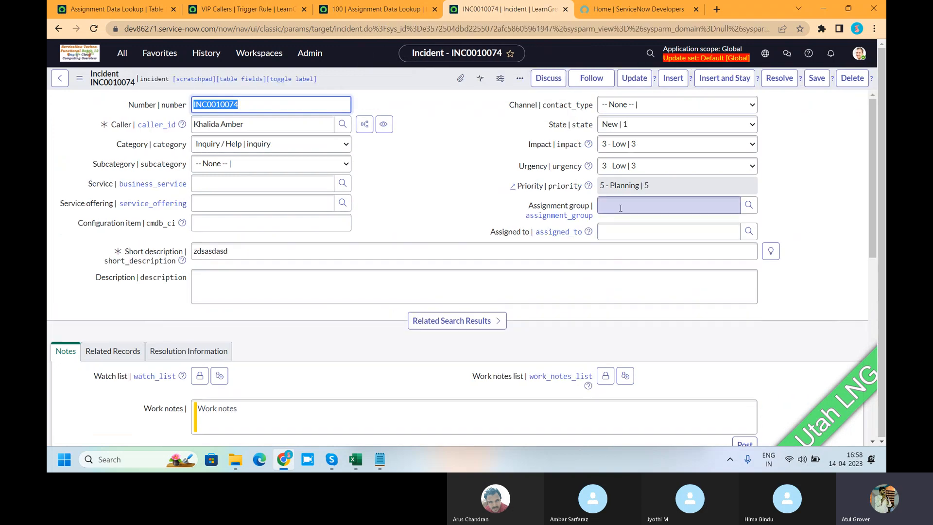
Activate the VIP Callers trigger rule and save it.
click(220, 15)
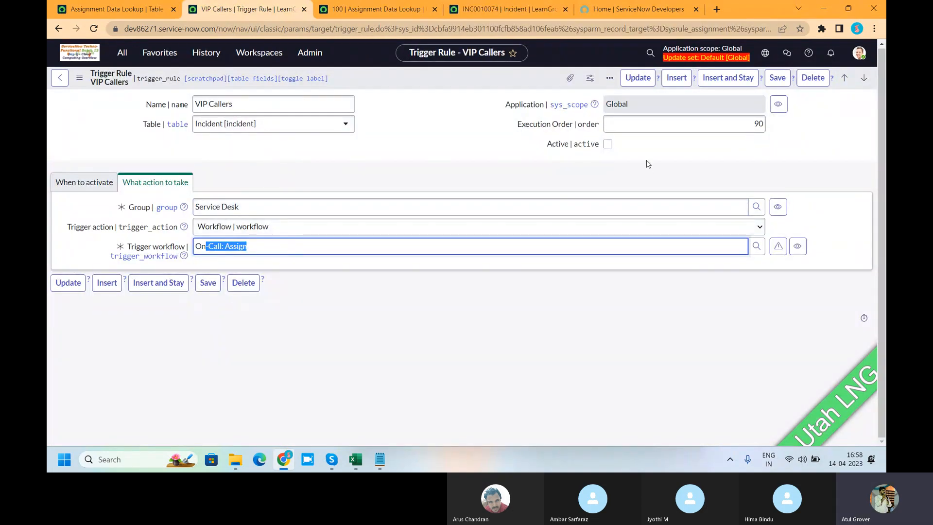
click(607, 145)
right_click(442, 79)
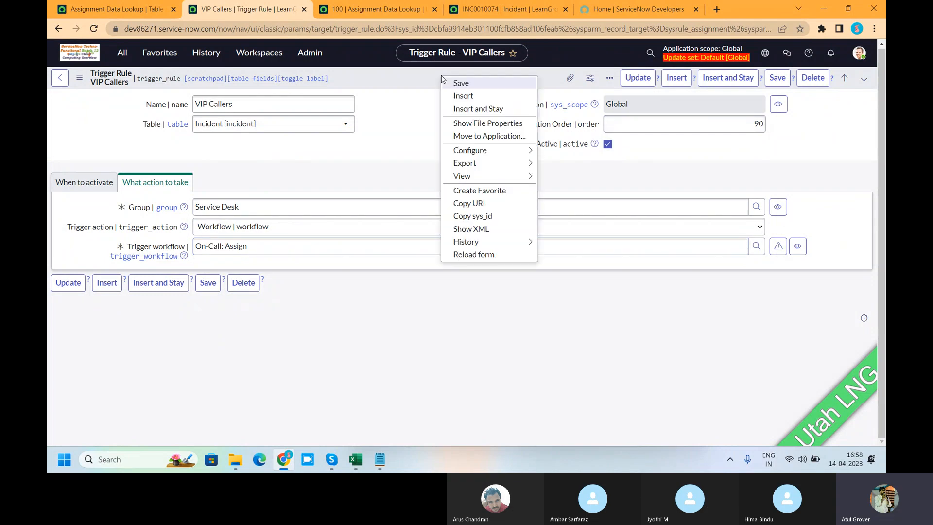
click(450, 86)
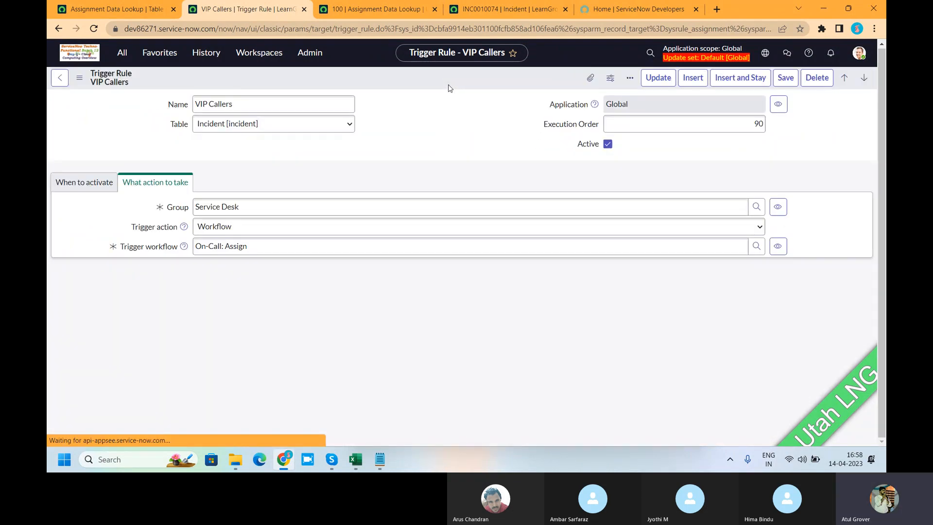
Open a blank new incident form from the incident.do address in place of the saved incident.
click(366, 10)
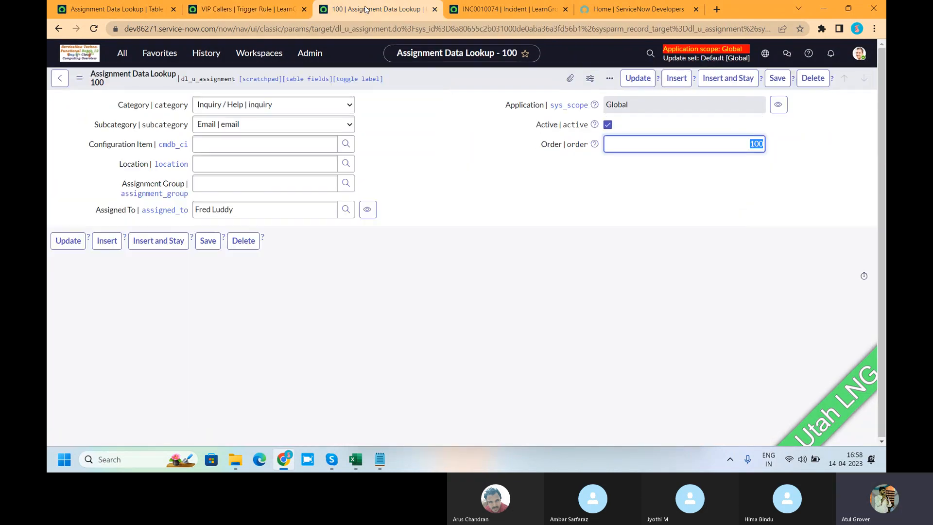
click(514, 13)
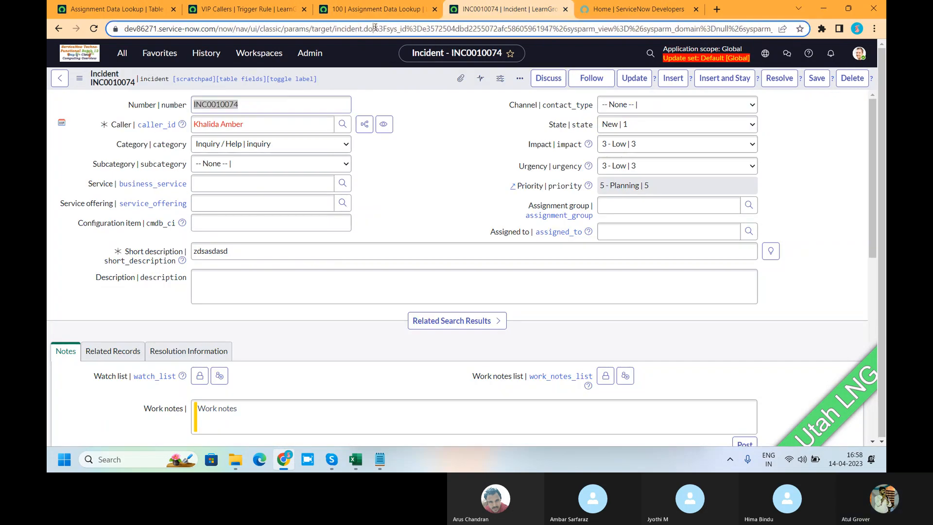
drag(382, 29, 797, 30)
key(BackSpace)
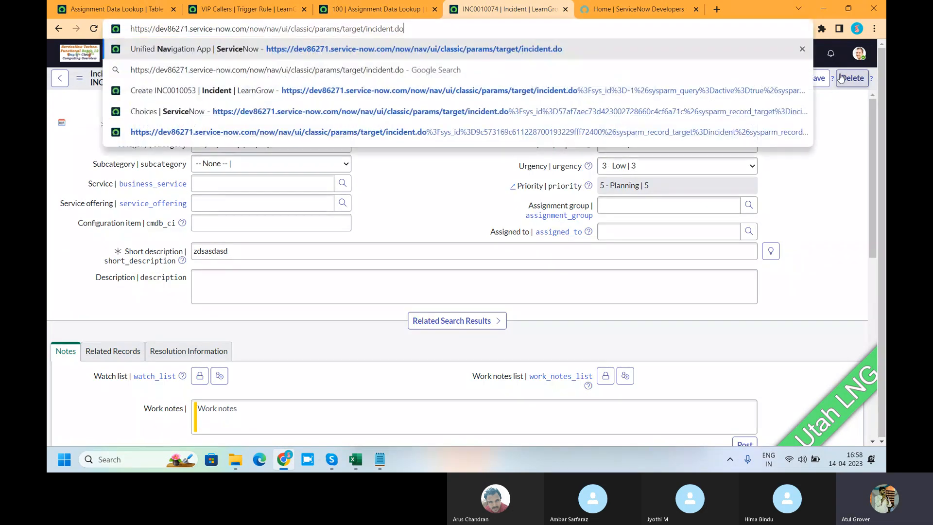
key(Return)
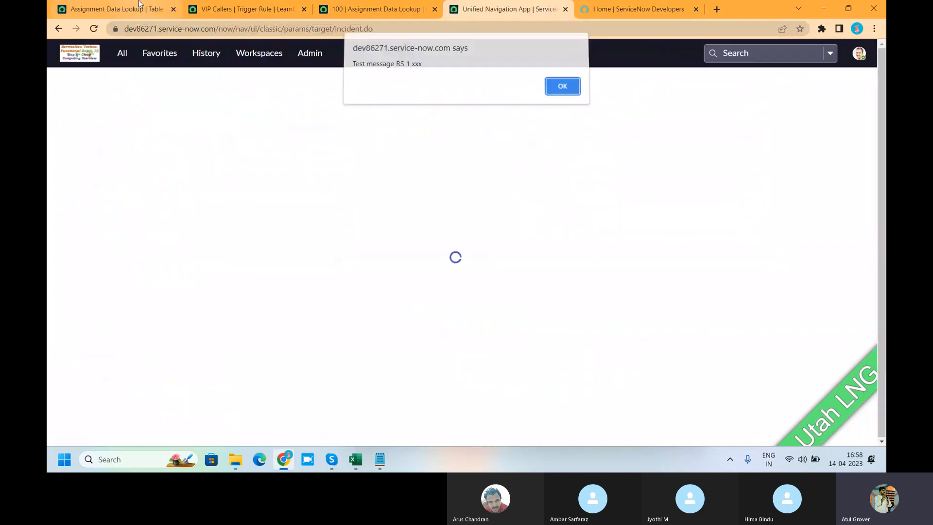
key(Return)
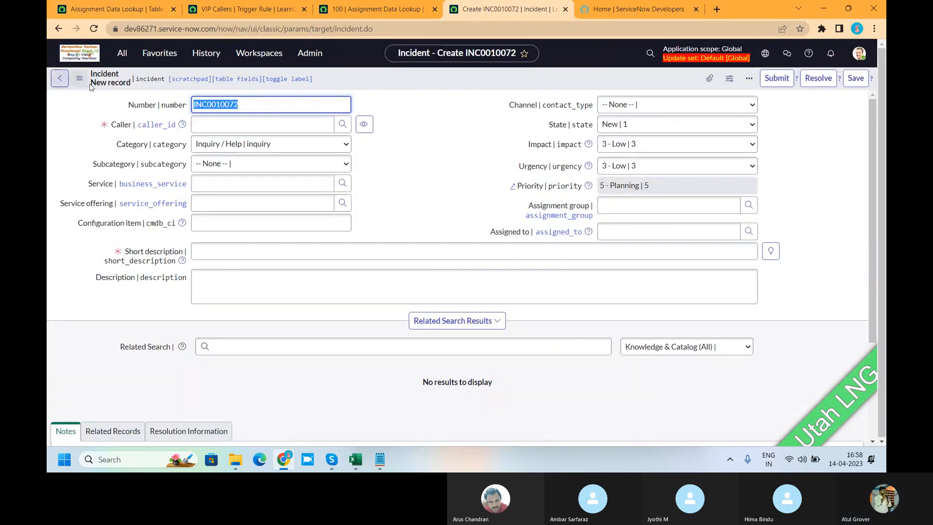
Set Category to None, choose the VIP user as Caller, enter the short description "test" and save the incident.
click(243, 144)
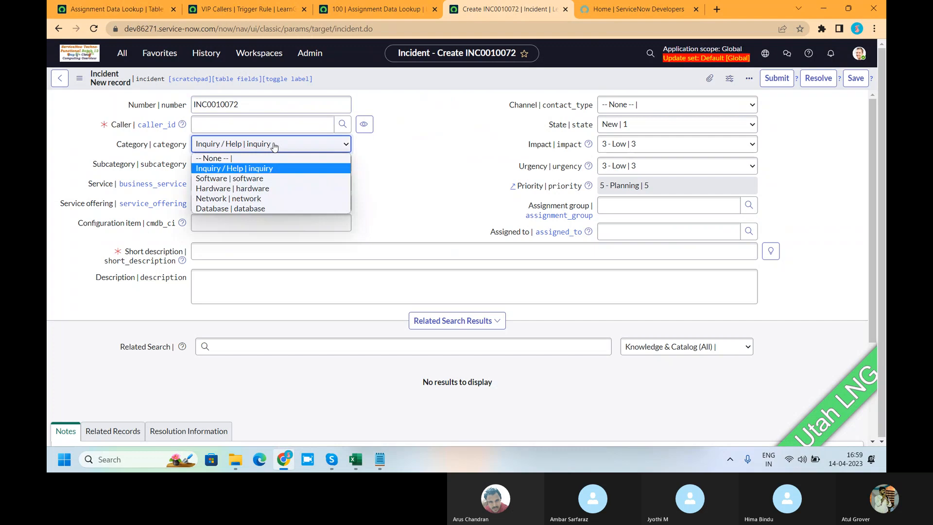
click(241, 156)
click(238, 125)
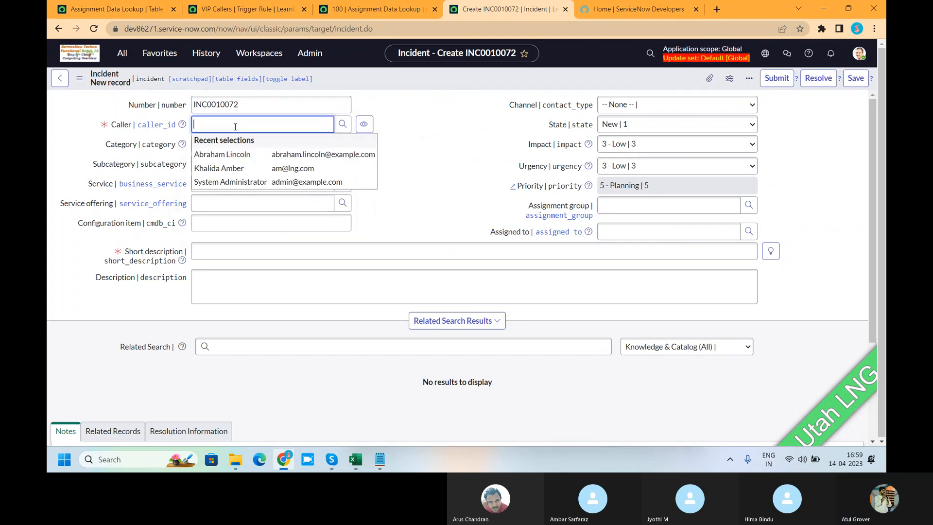
click(223, 168)
click(242, 252)
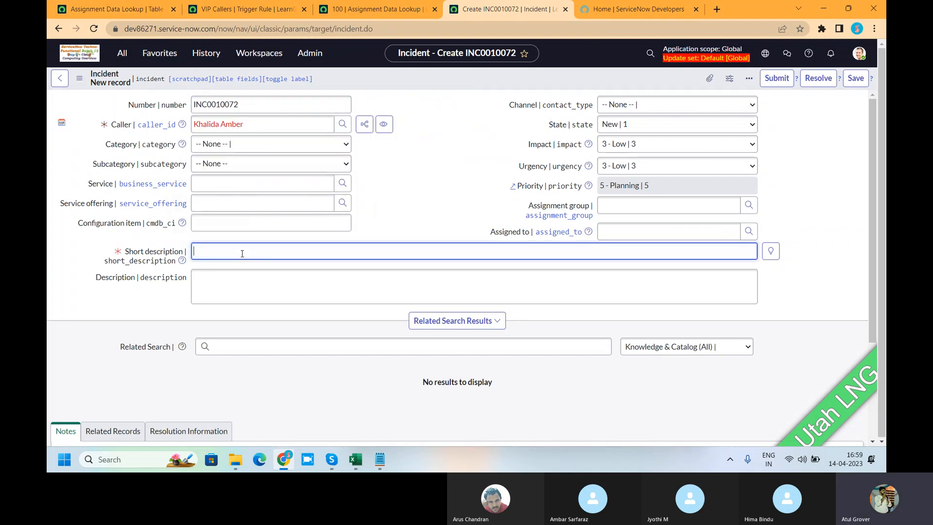
text(test)
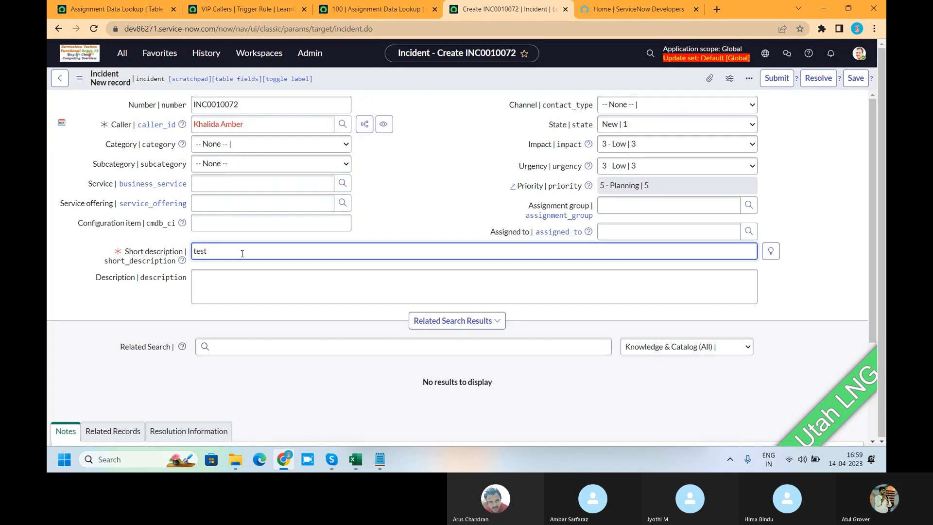
right_click(399, 82)
click(416, 87)
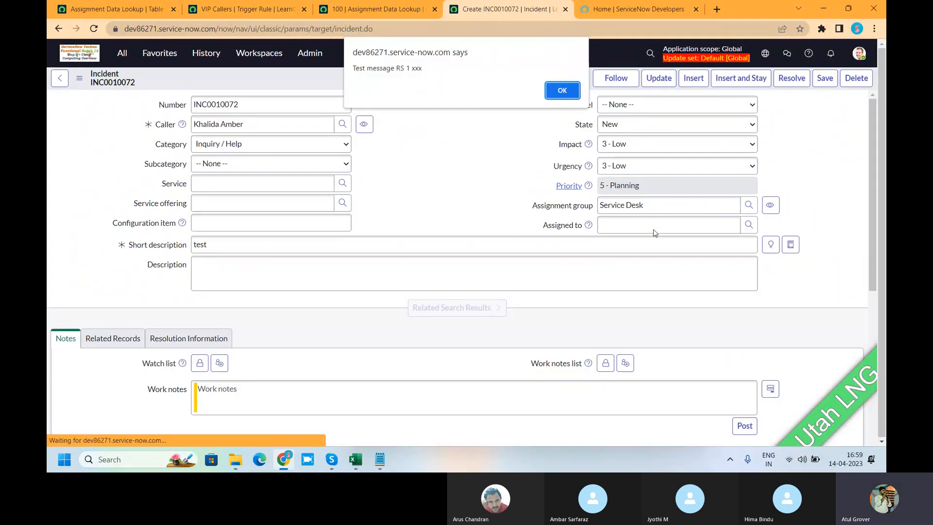
click(560, 91)
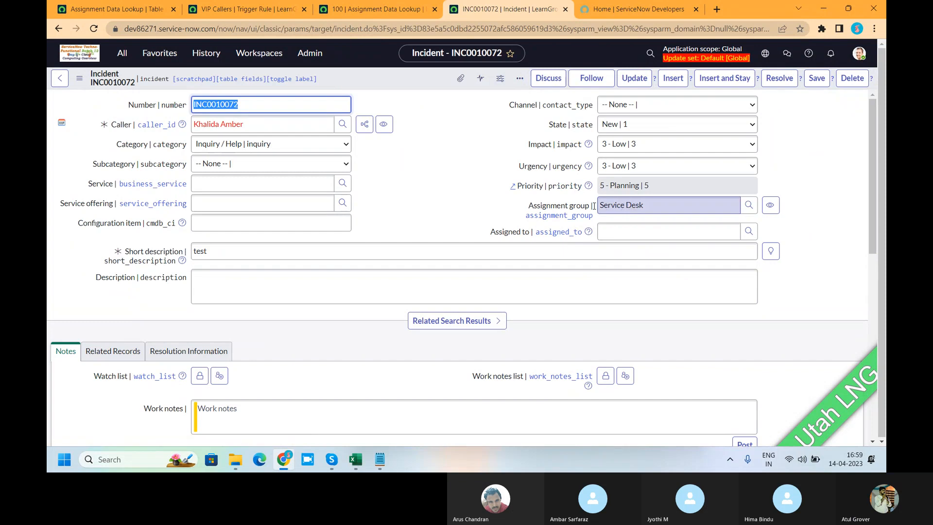
Examine the VIP Callers rule's trigger action and its On-Call: Assign workflow diagram, and return to the rule.
click(248, 7)
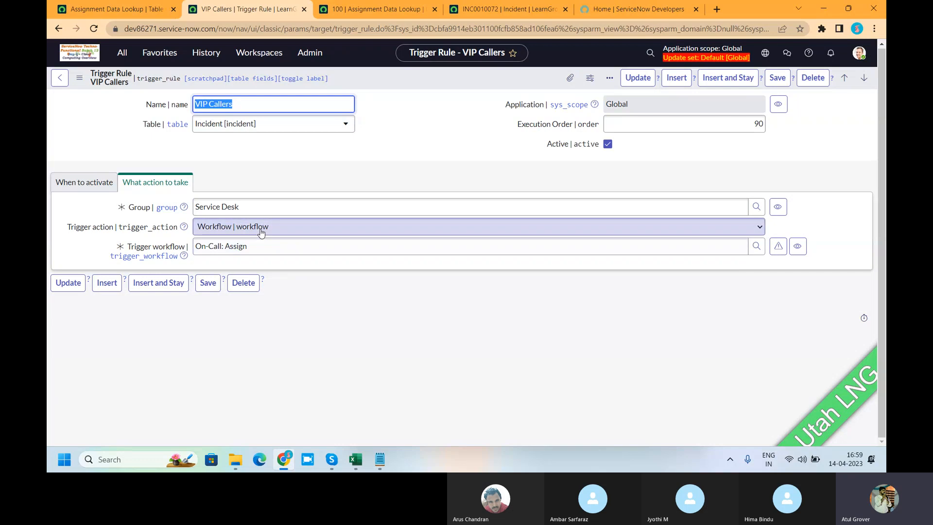
click(234, 231)
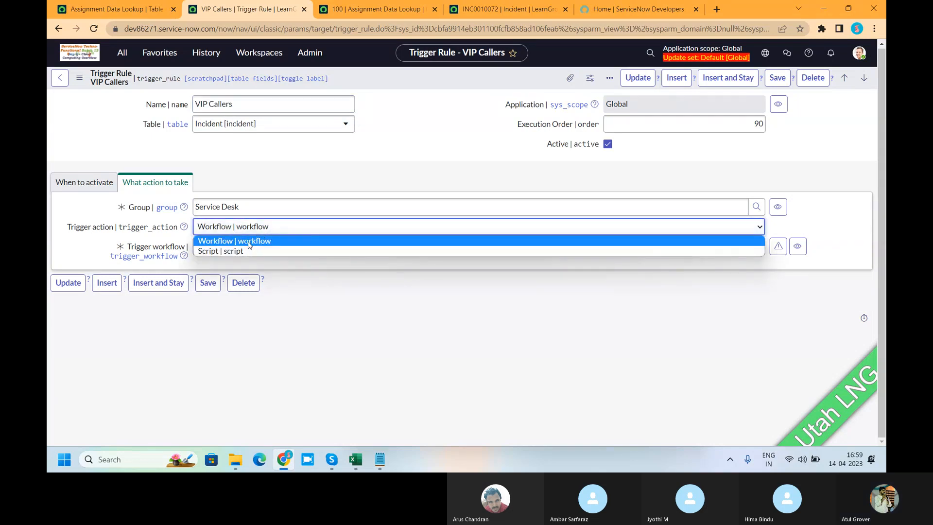
click(249, 242)
drag(259, 247, 221, 247)
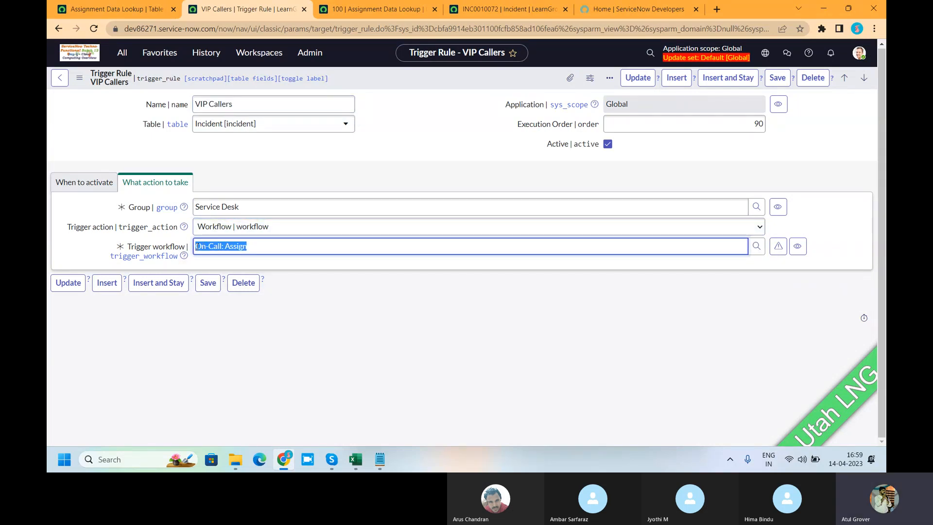
click(777, 246)
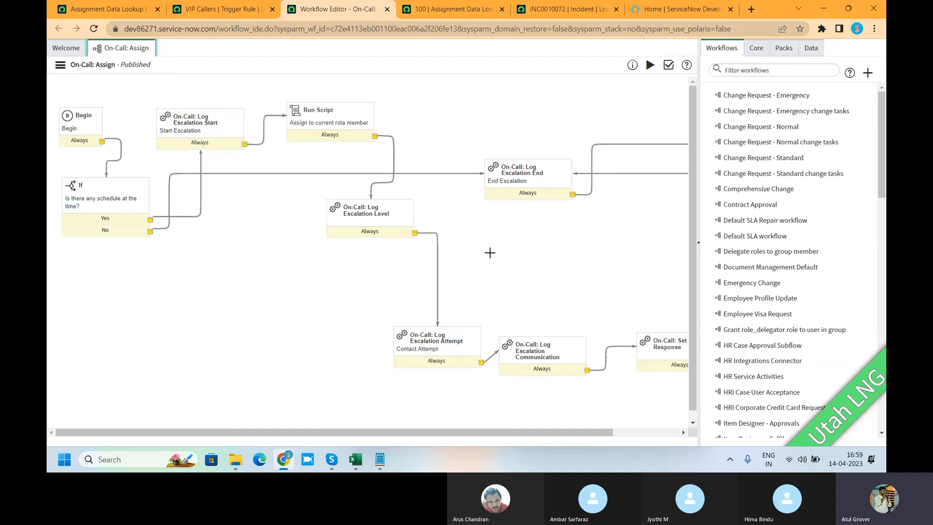
click(213, 9)
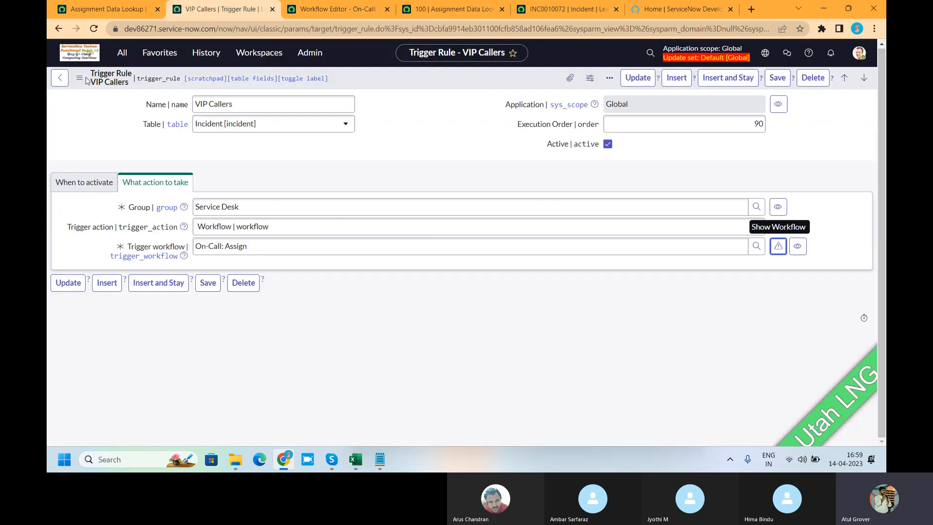
click(59, 79)
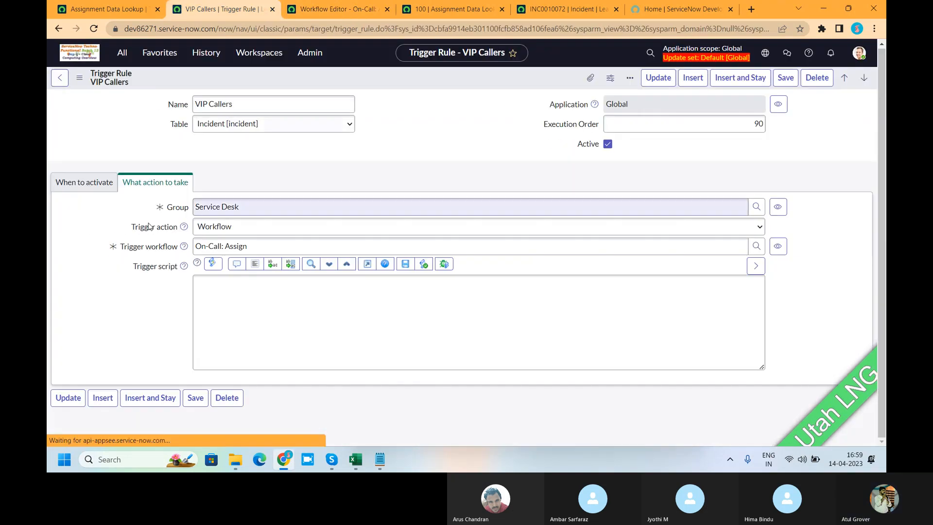
Search the application navigator for "assign" and open the Assignment rules list under System Policy > Rules.
click(121, 52)
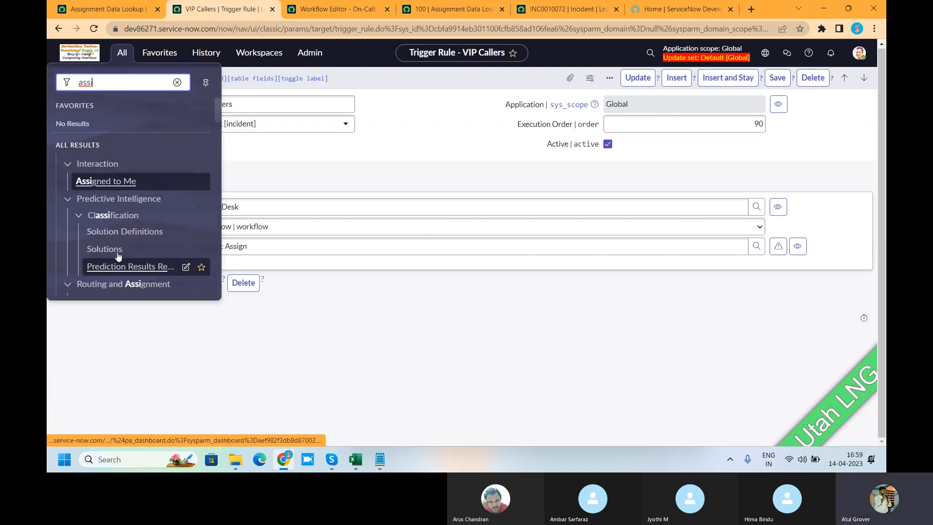
scroll(128, 215, down, 3)
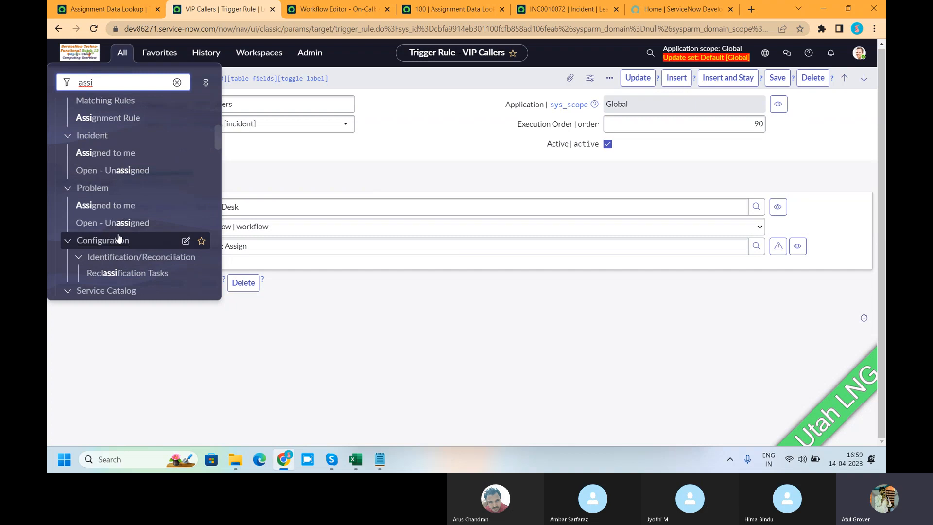
scroll(125, 225, down, 3)
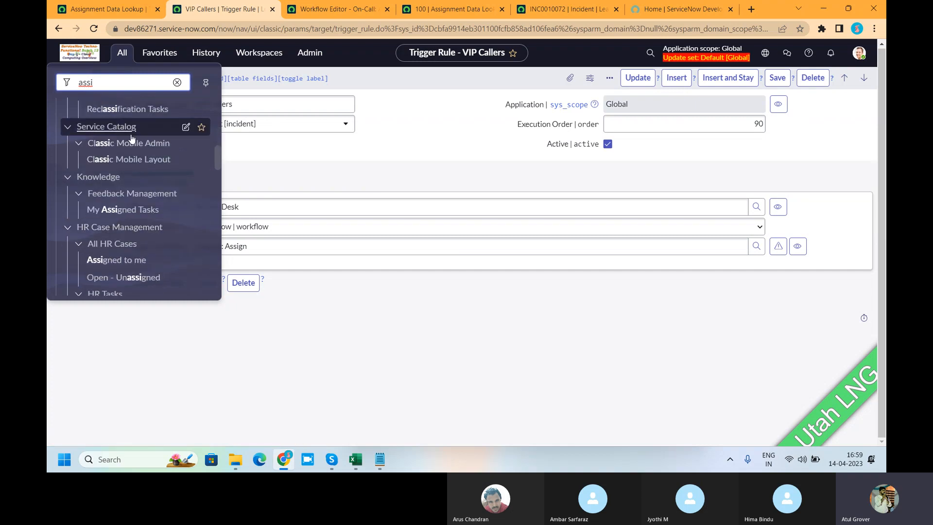
text(sg)
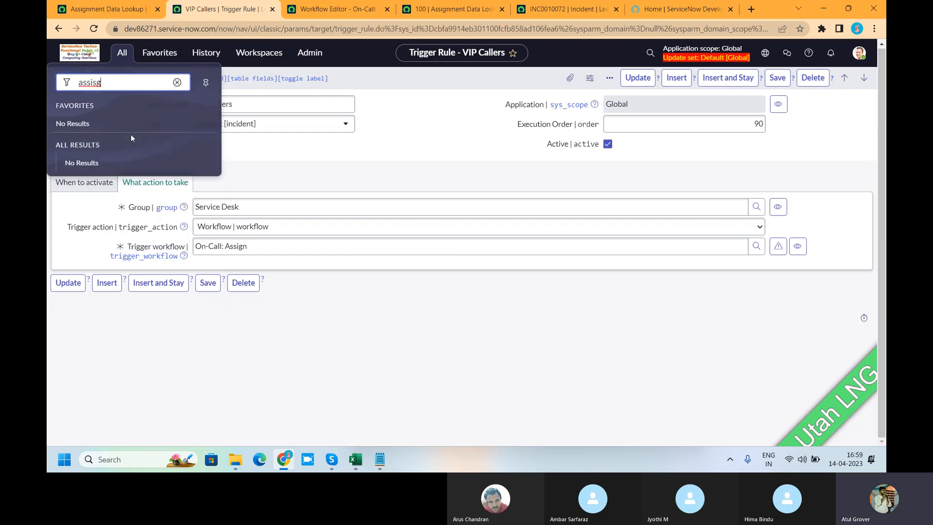
key(BackSpace)
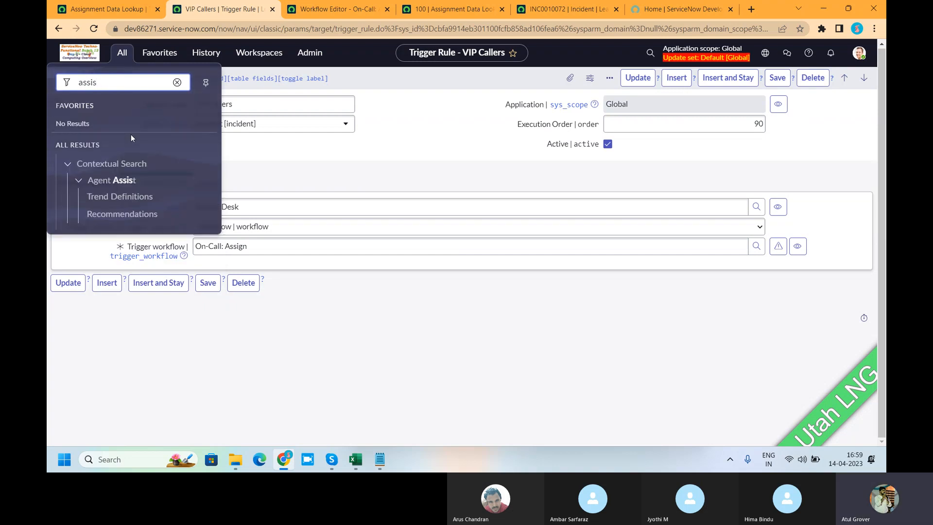
key(BackSpace)
text(gn)
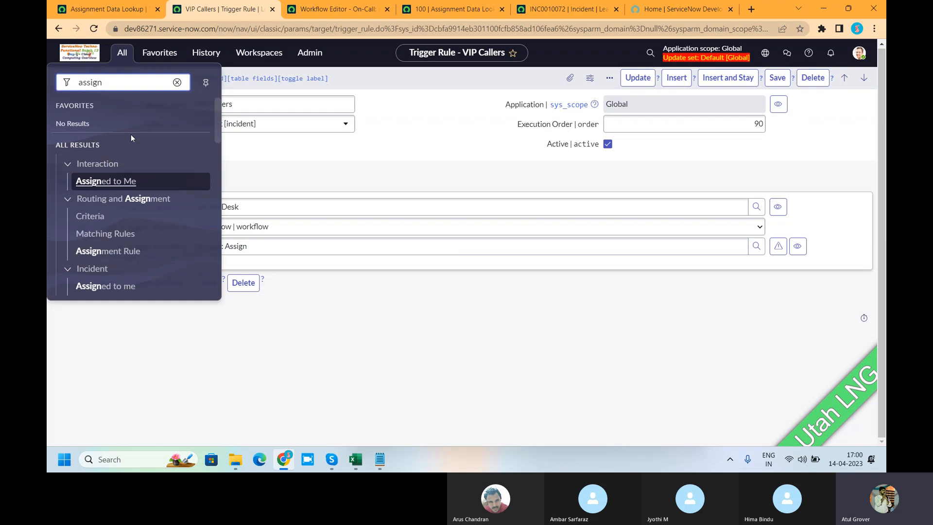
scroll(145, 208, down, 5)
scroll(148, 218, down, 5)
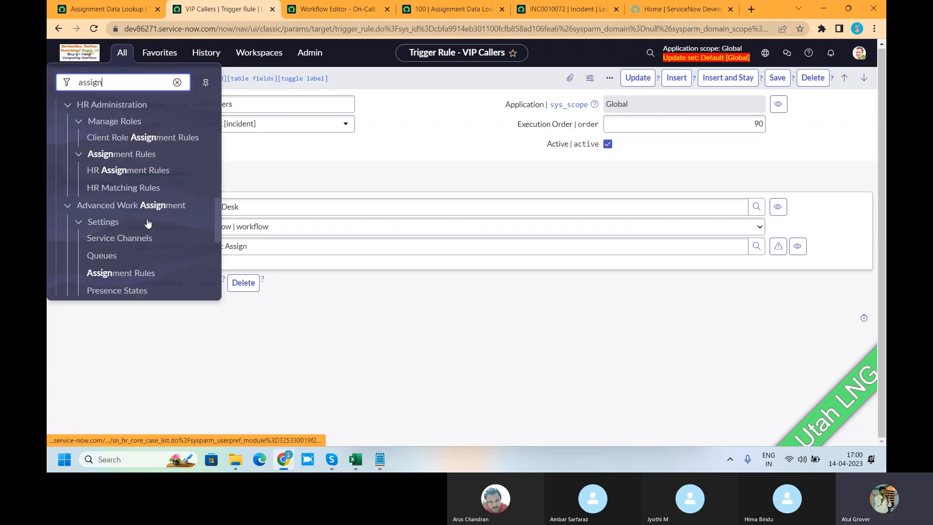
scroll(149, 223, down, 5)
scroll(149, 223, down, 1)
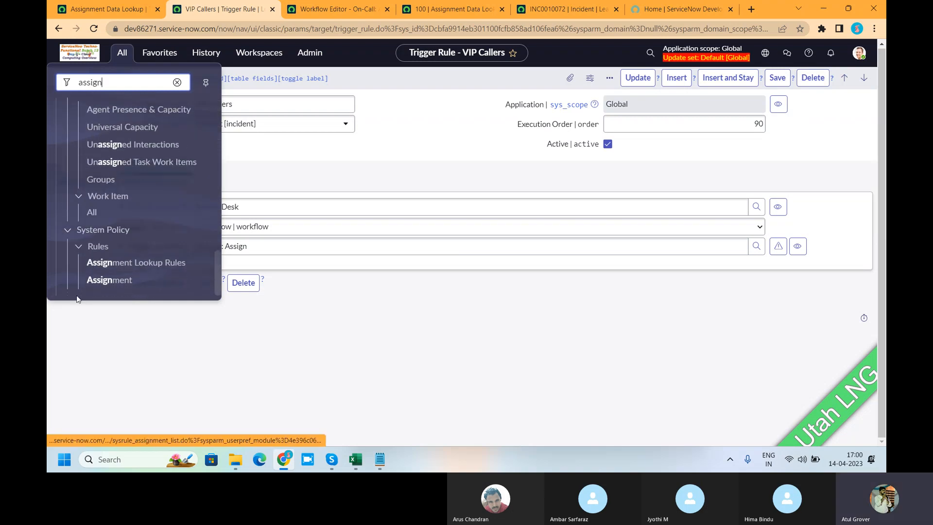
click(109, 279)
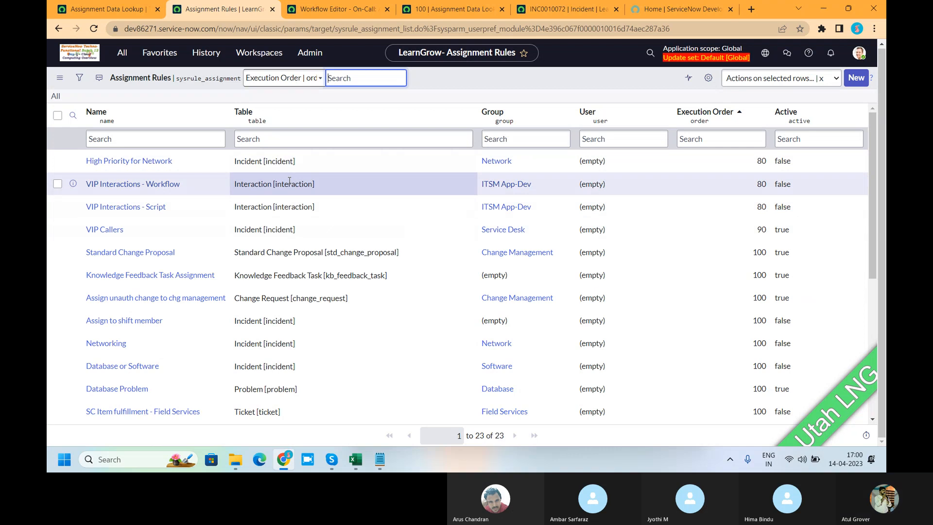
Open the Networking assignment rule, activate it, review its Assign To and Script sections, and save the rule.
scroll(161, 259, down, 2)
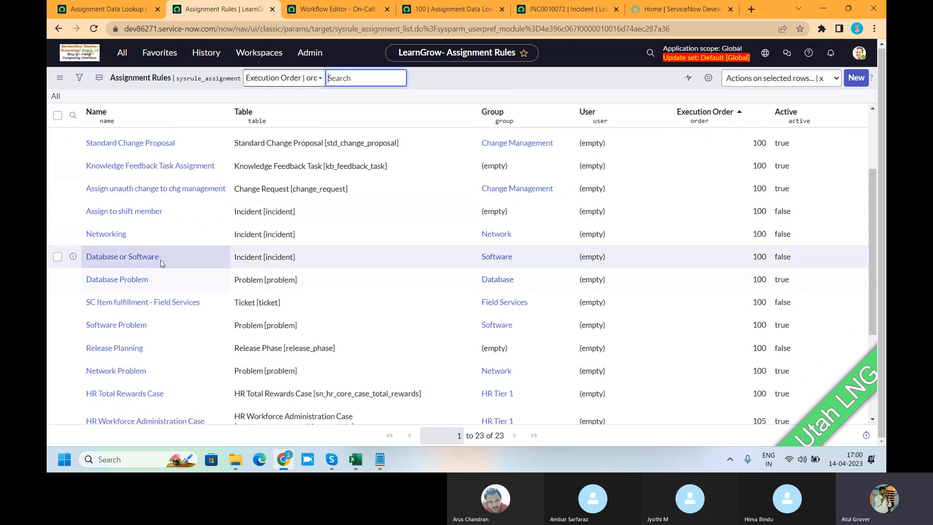
click(105, 235)
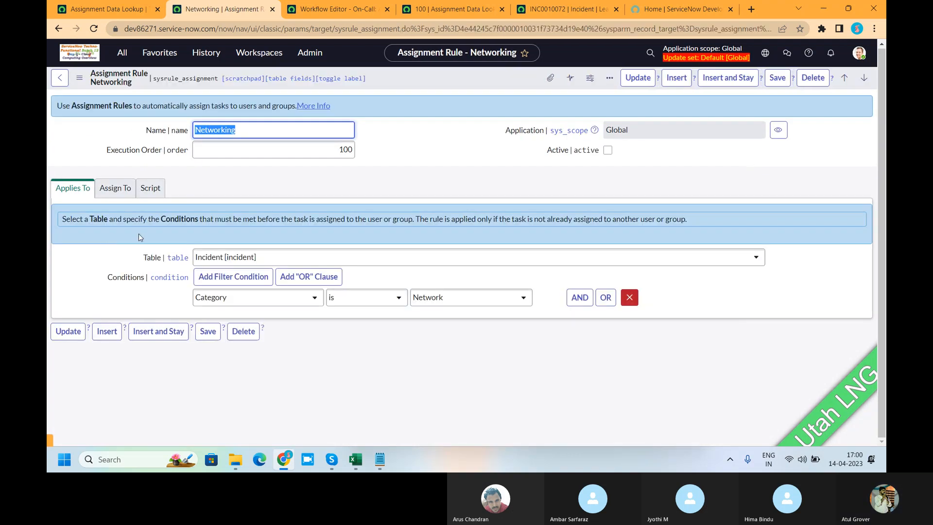
click(607, 150)
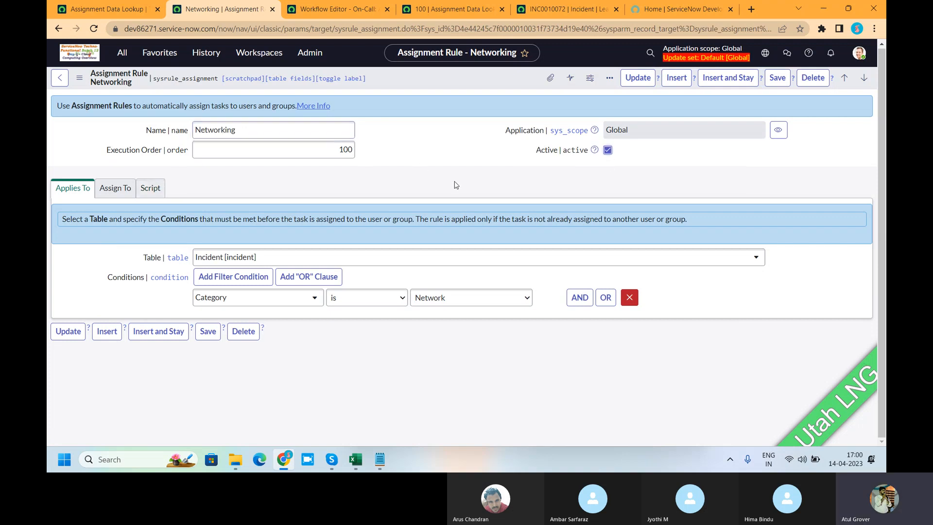
click(114, 189)
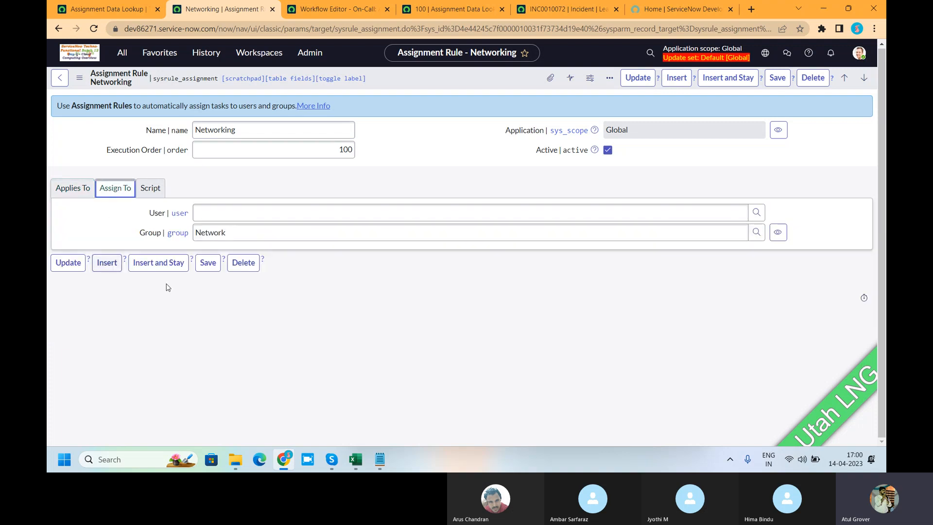
click(151, 189)
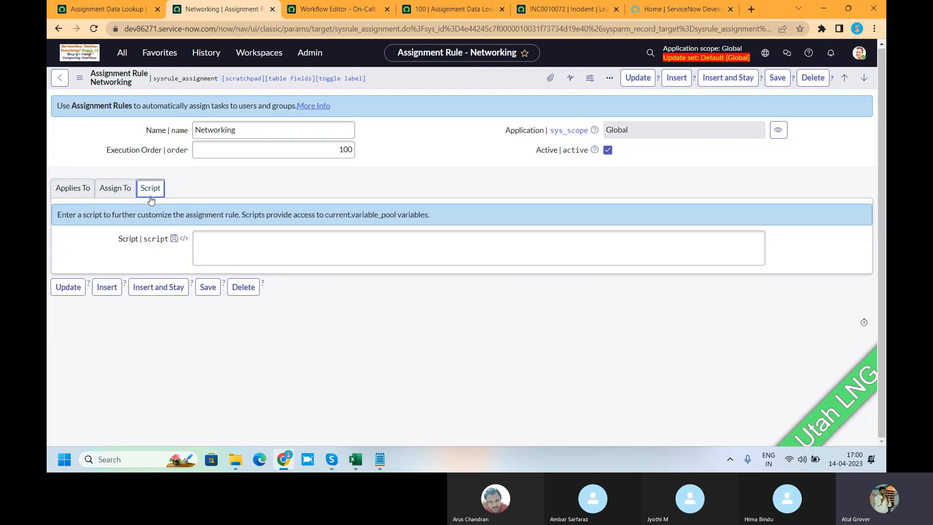
right_click(442, 74)
click(454, 80)
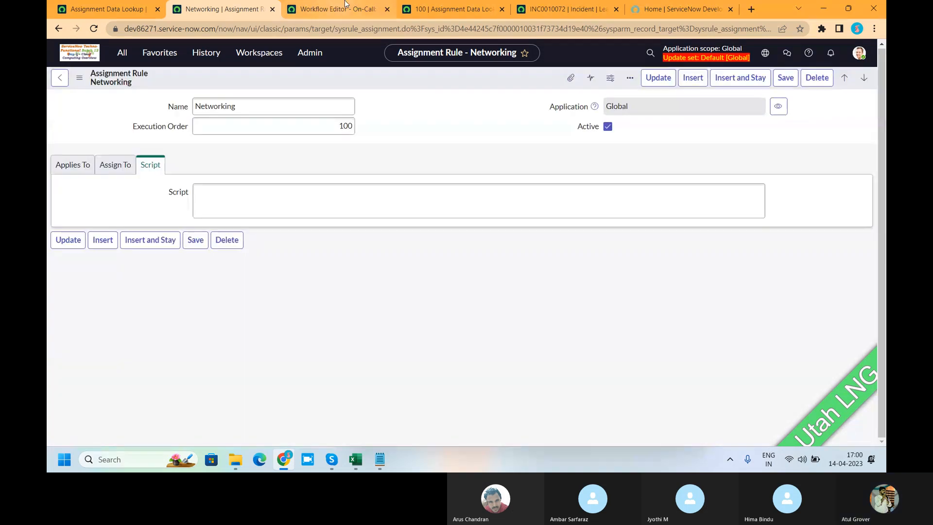
In incident INC0010072, set Category to Network, then review the Assigned to value and the task SLAs.
click(550, 8)
click(280, 145)
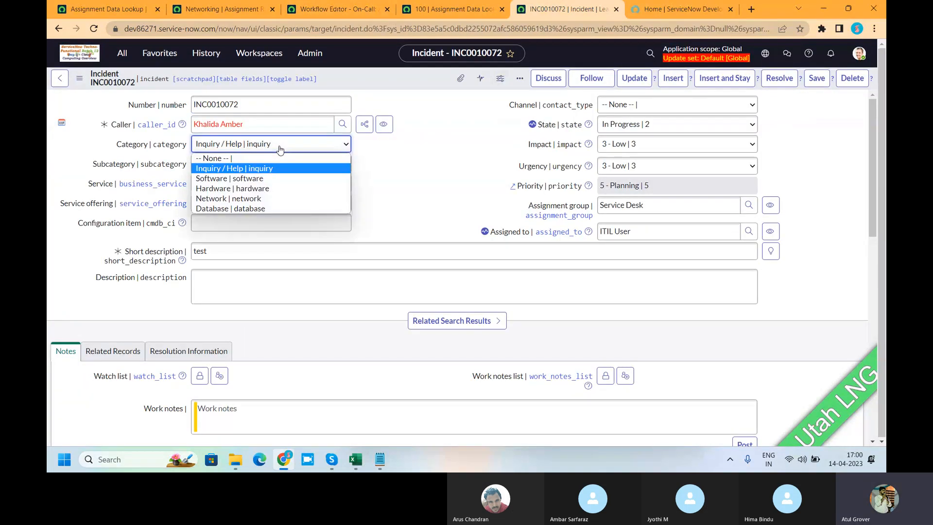
click(239, 198)
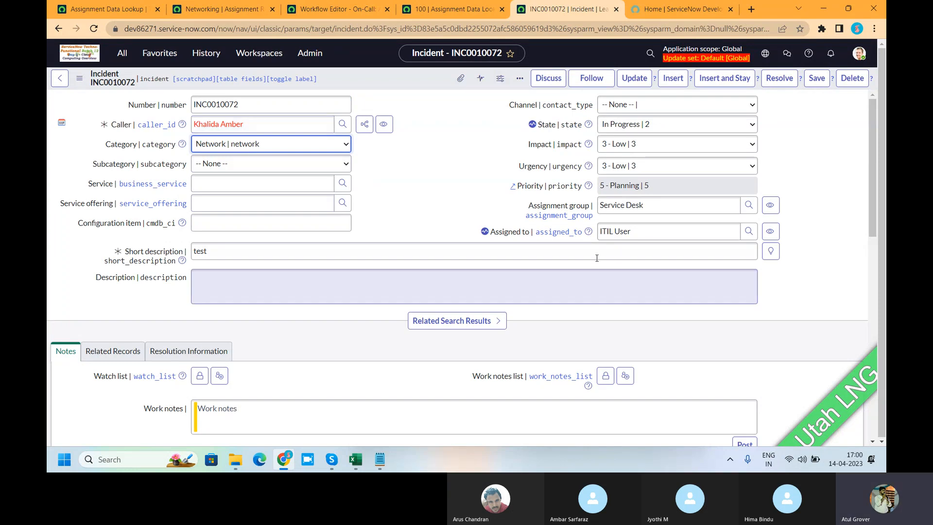
triple_click(632, 232)
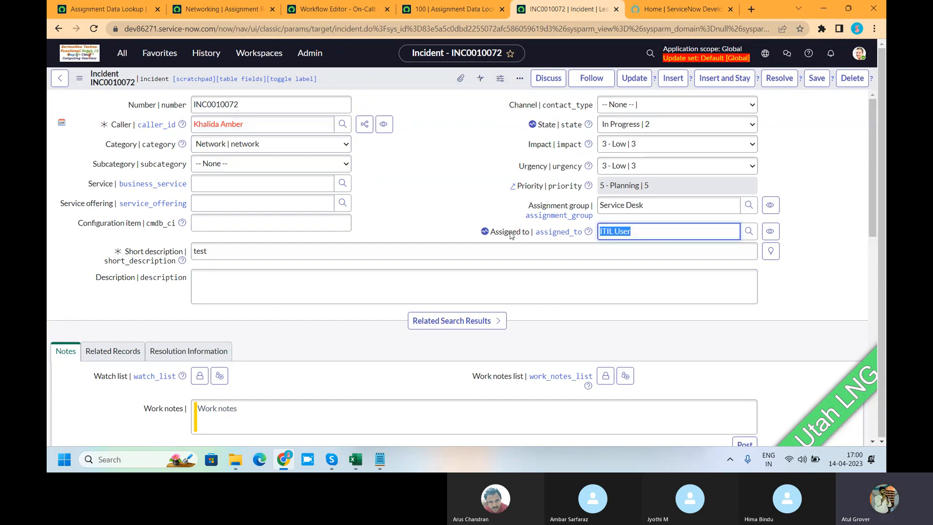
mouse_move(485, 233)
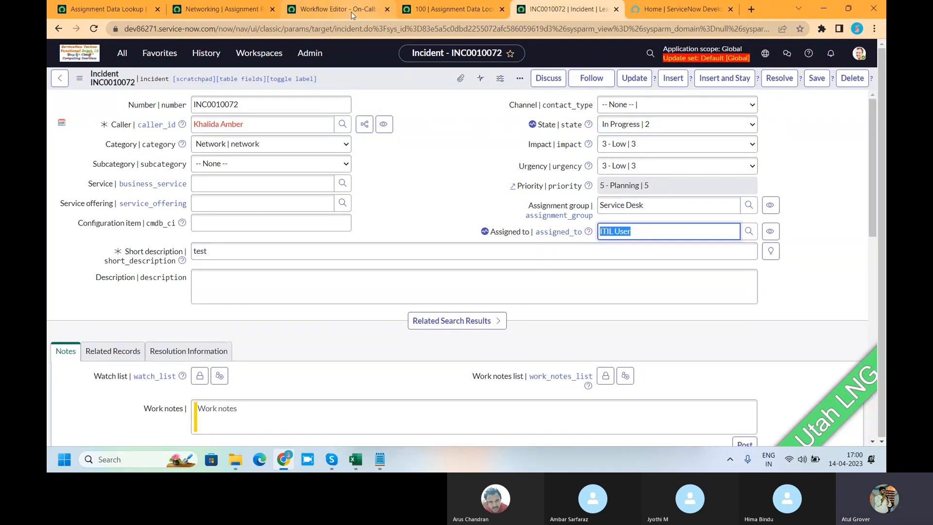
scroll(154, 316, down, 15)
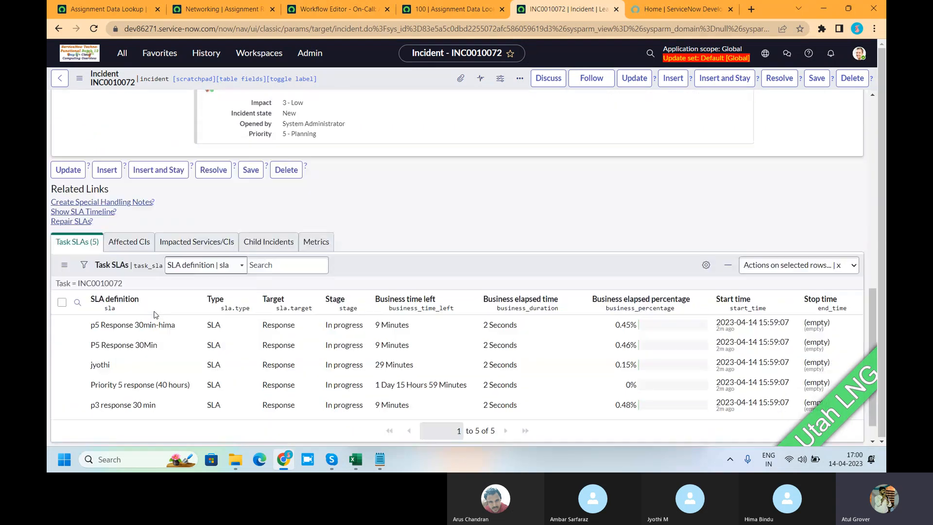
Check the On-Call: Assign workflow, then search the application navigator for "on-ca" and open On-Call Schedules in place of the Assignment Data Lookup table.
click(331, 5)
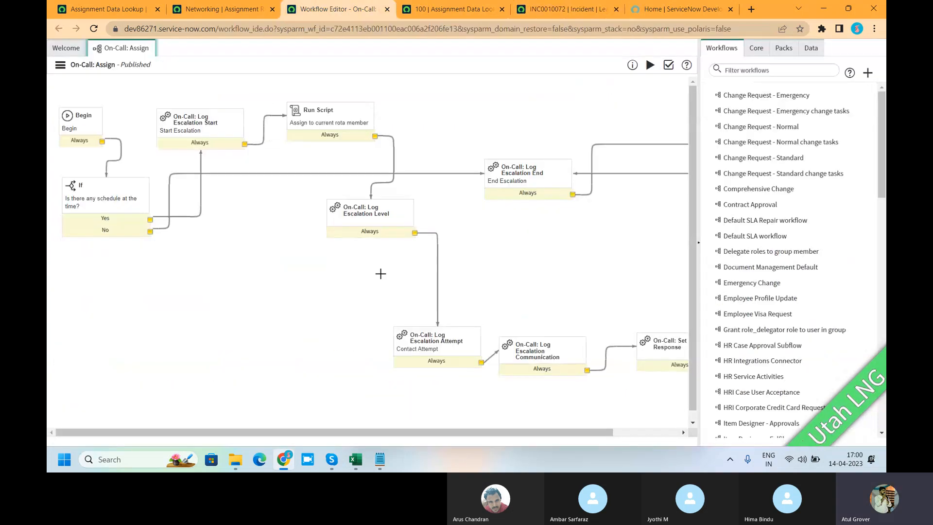
click(127, 15)
click(121, 53)
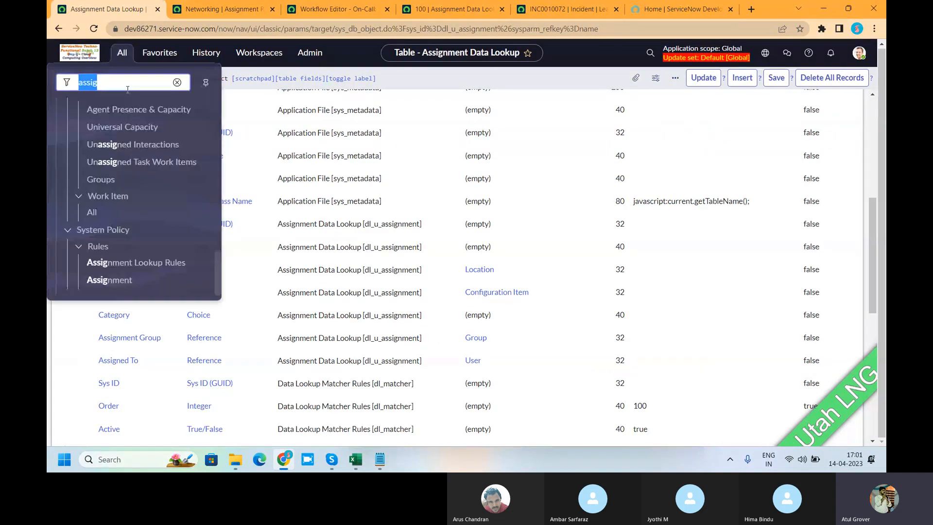
text(on ca)
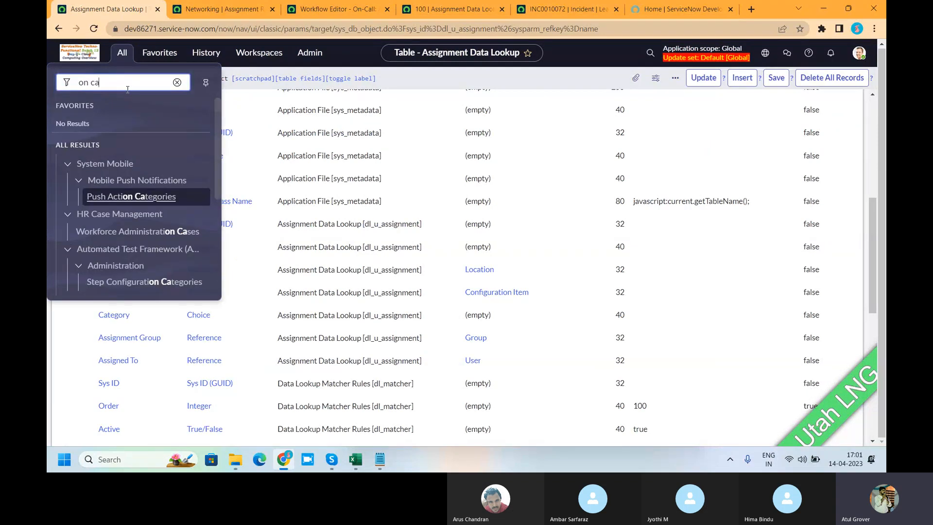
text(ll)
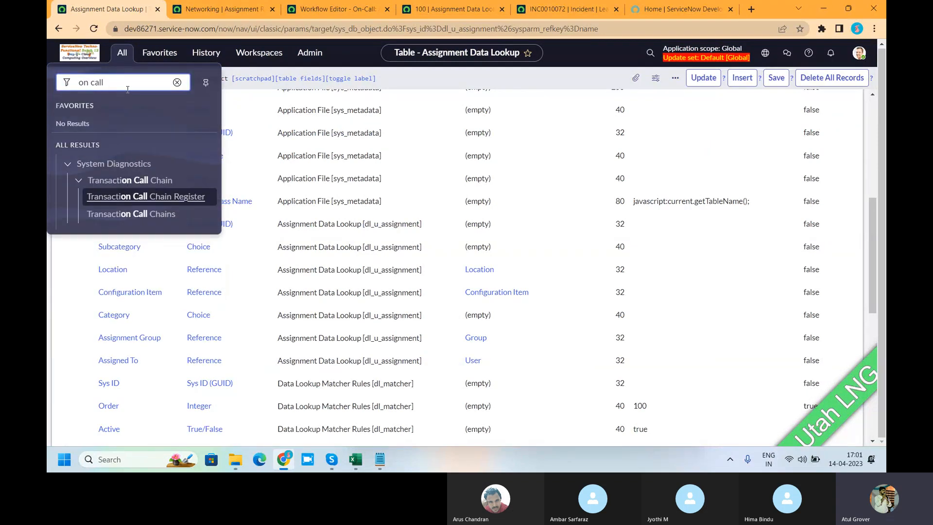
key(BackSpace)
key(BackSpace)
key(BackSpace)
key(BackSpace)
key(BackSpace)
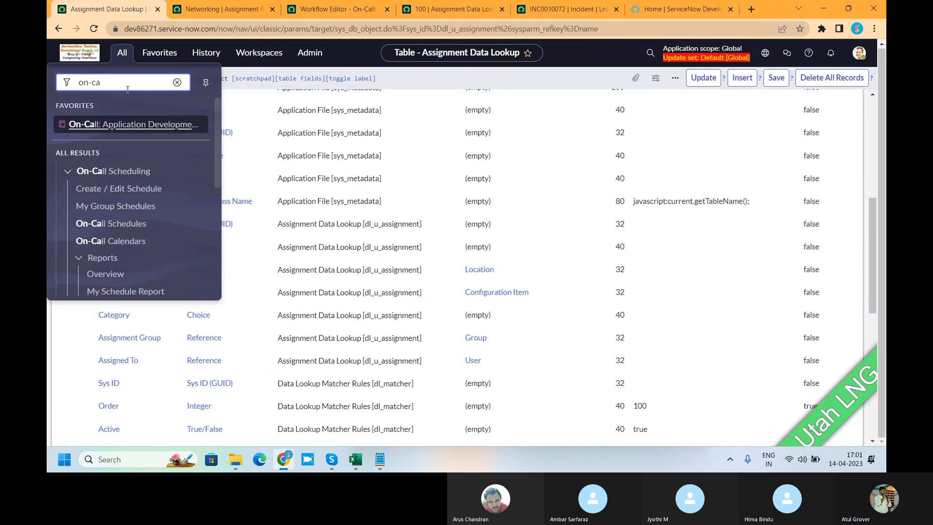
click(110, 224)
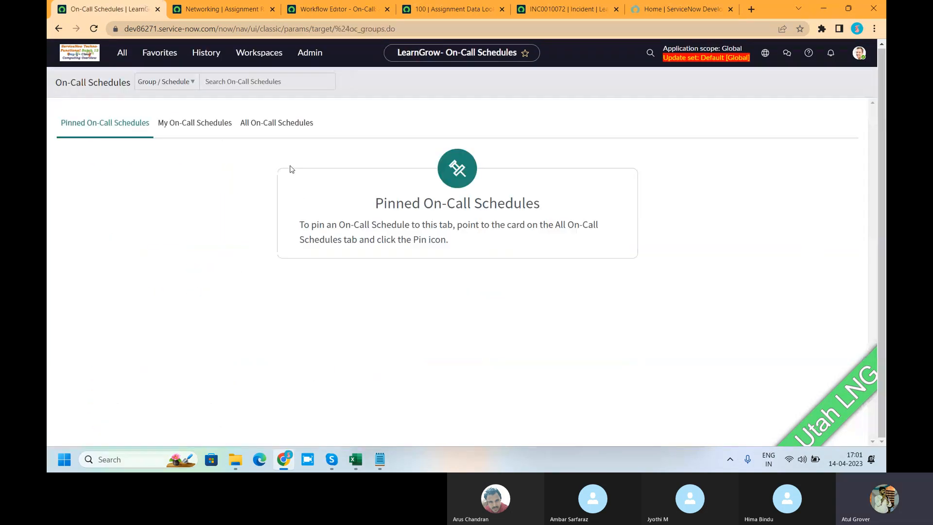
Show all on-call schedules, open the Service Desk schedule and examine its current on-call period and weekly roster.
click(272, 123)
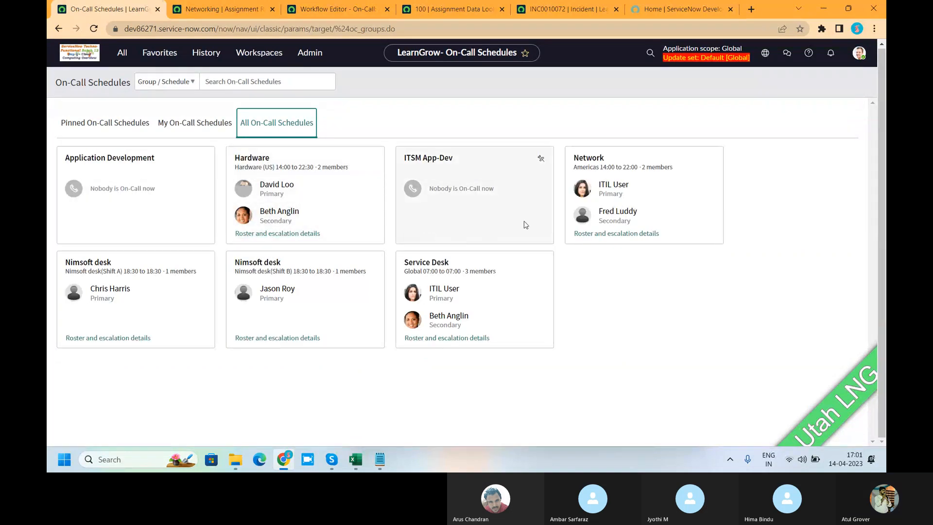
click(499, 275)
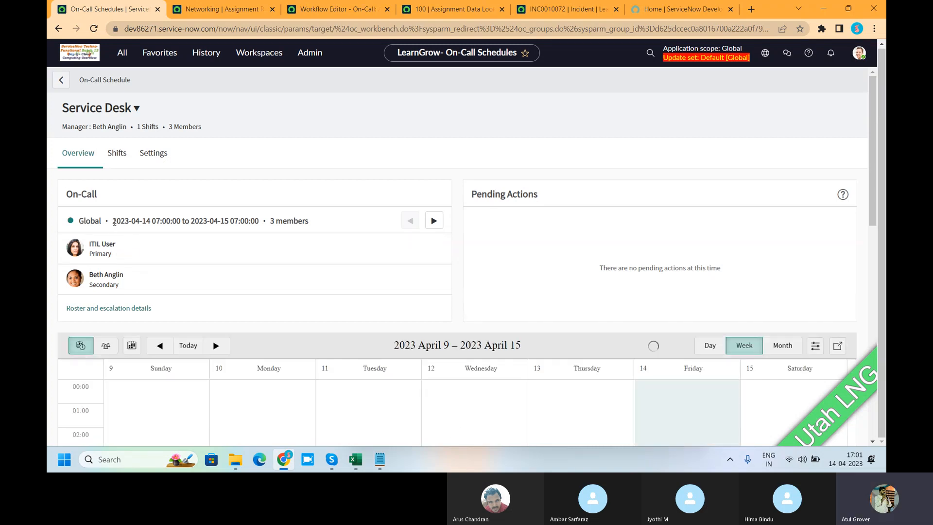
drag(112, 221, 260, 221)
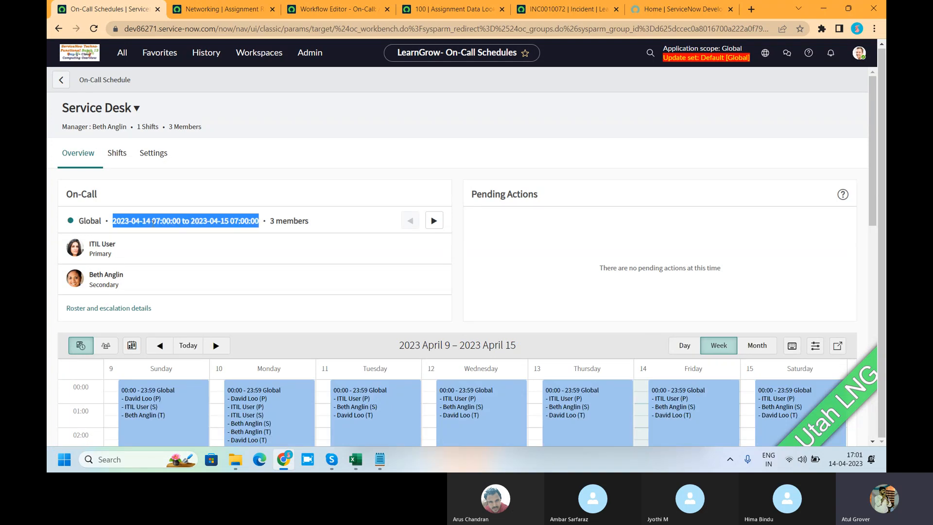
scroll(258, 233, down, 2)
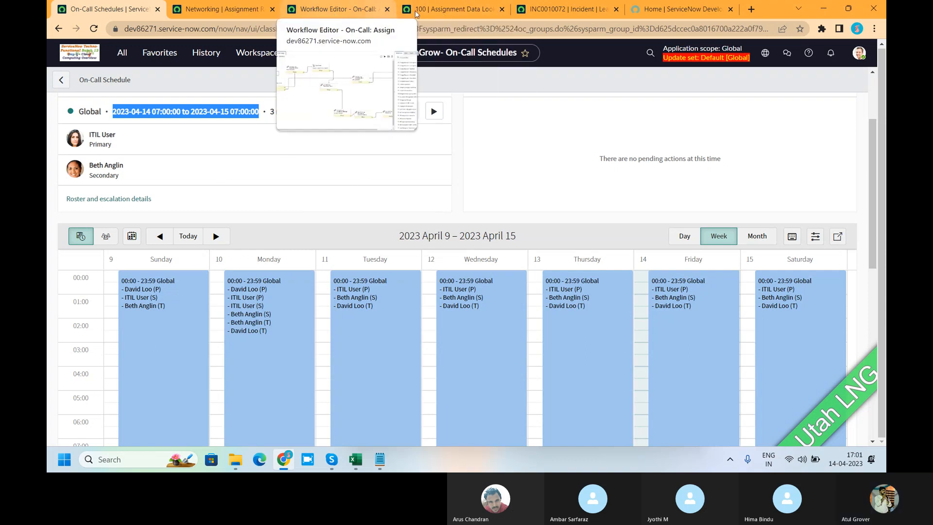
Compare the assignment group and assignee on incident INC0010072 with the primary and secondary on-call members of the Service Desk schedule.
click(562, 9)
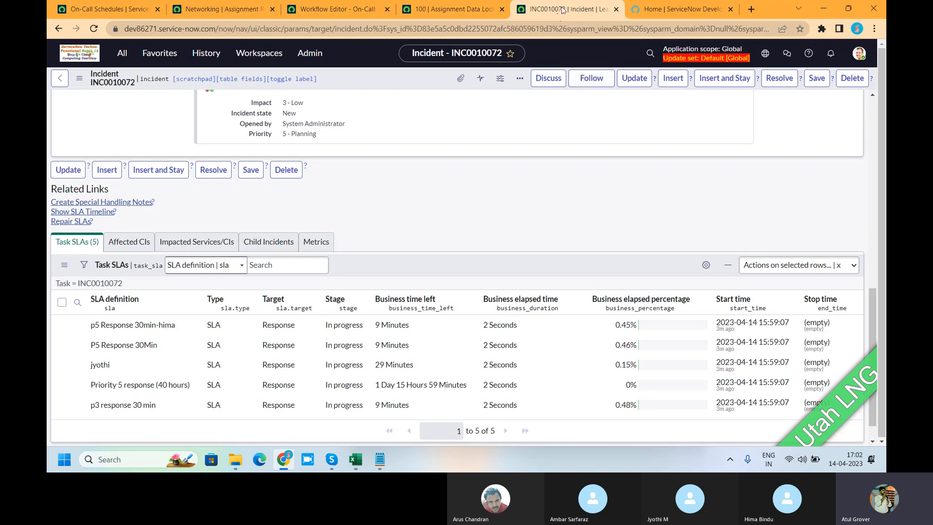
scroll(547, 188, up, 15)
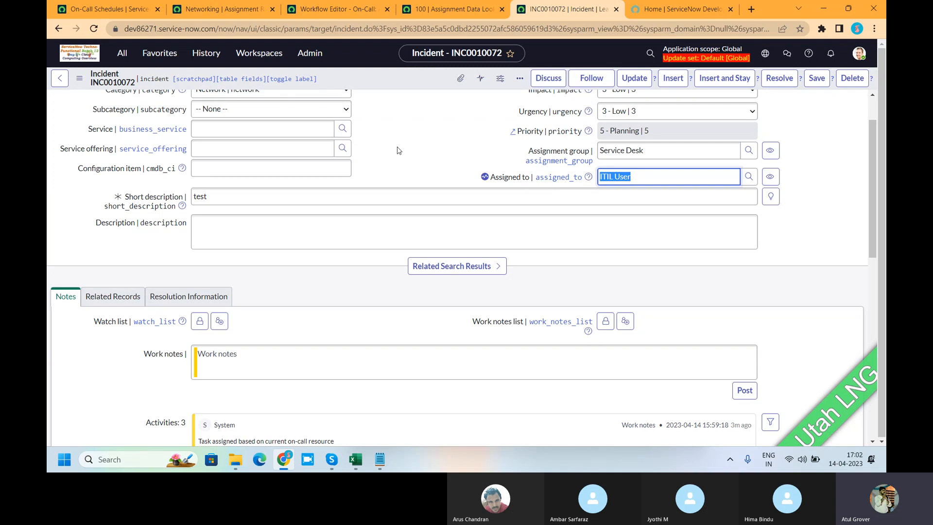
scroll(398, 150, up, 2)
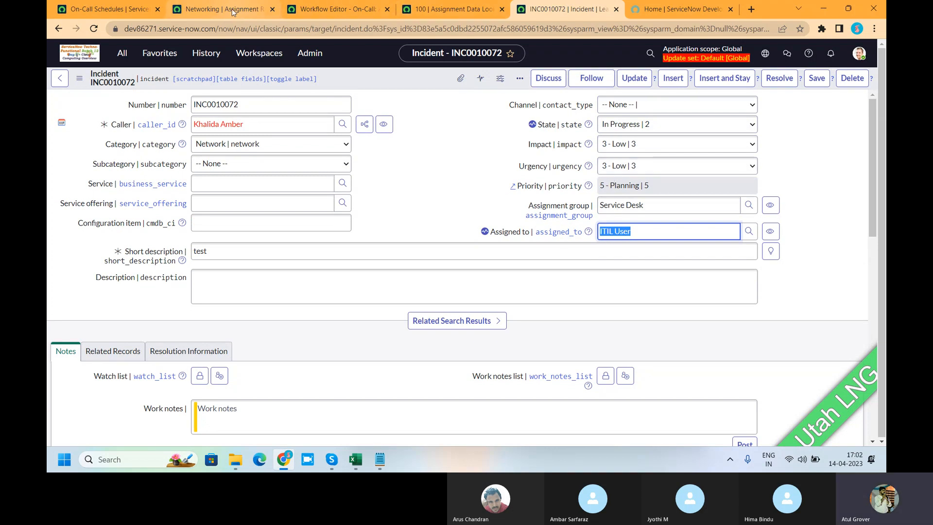
click(98, 11)
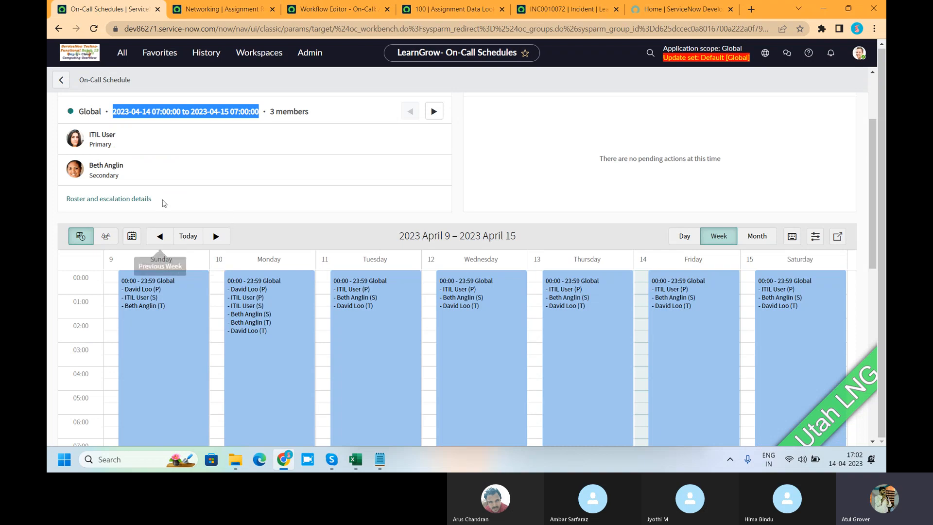
click(215, 204)
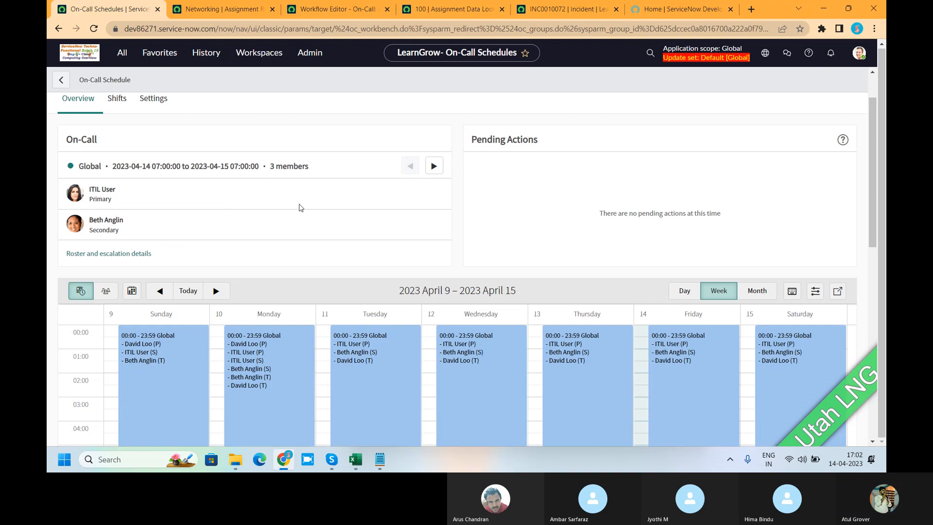
Examine the Service Desk schedule's shifts and escalation policy type, then open and review the global on-call settings.
scroll(301, 207, up, 1)
click(117, 152)
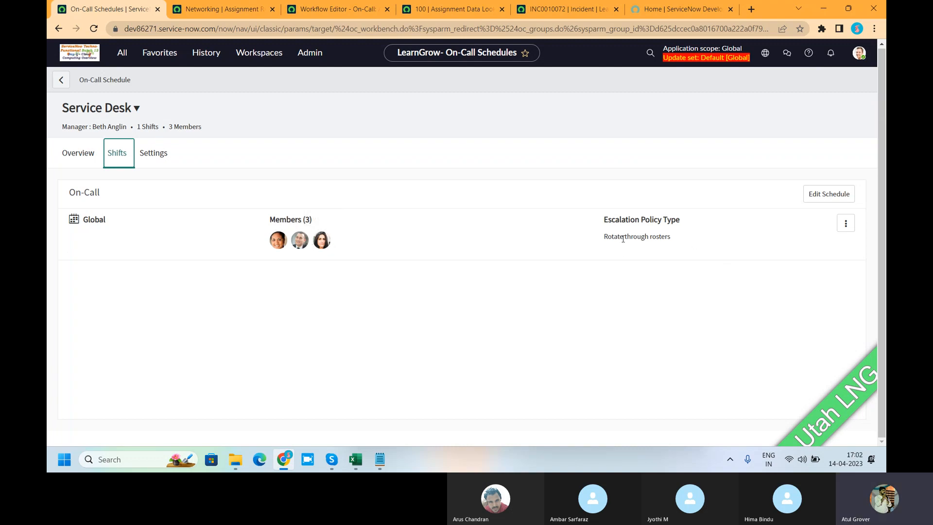
drag(601, 236, 677, 238)
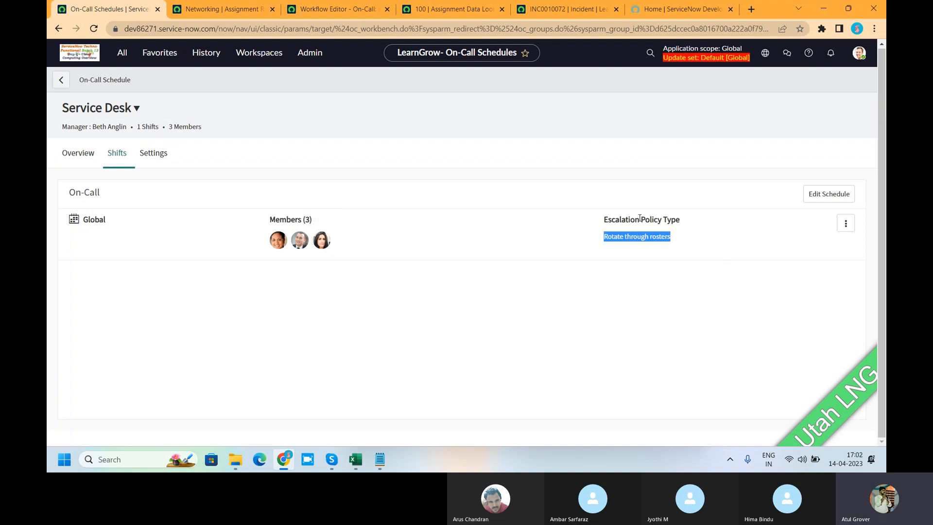
click(154, 154)
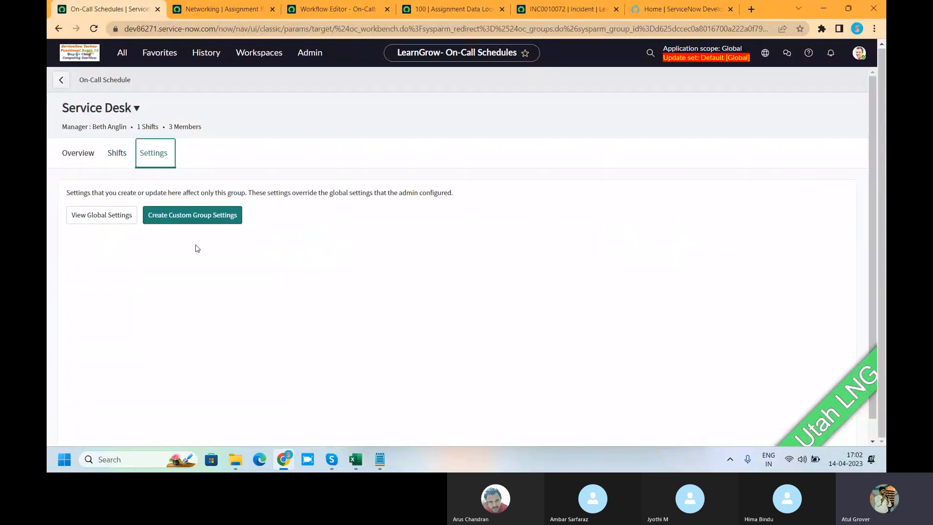
click(100, 216)
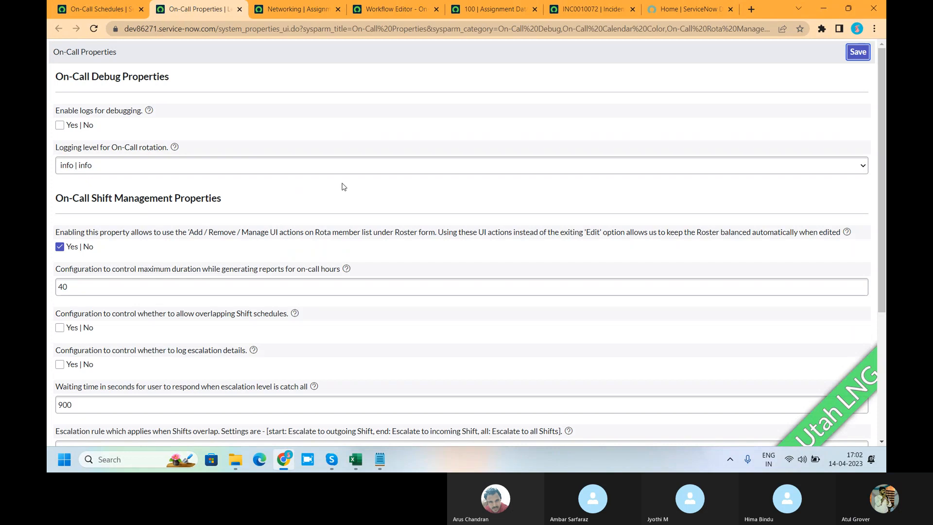
scroll(343, 187, down, 4)
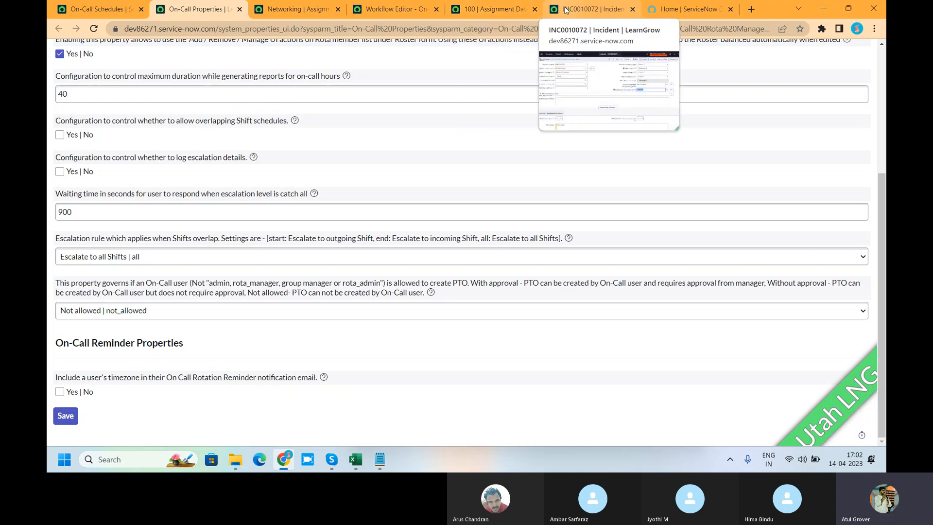
Check the assignment group on incident INC0010072 and refresh the record, dismissing the test message.
click(590, 9)
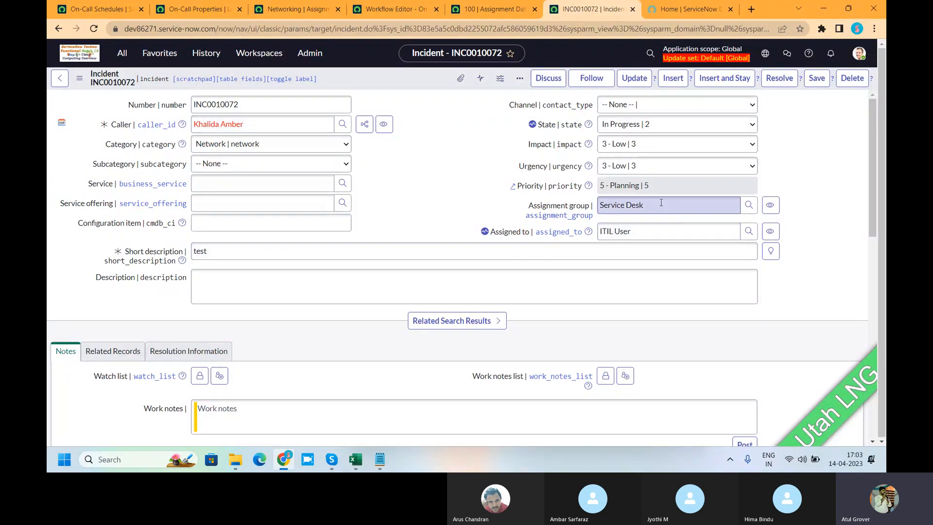
click(557, 207)
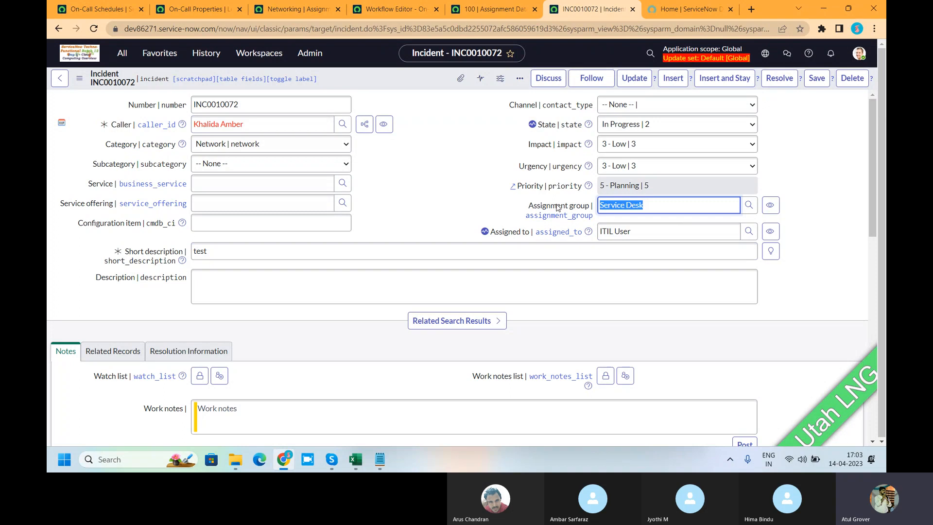
right_click(372, 77)
mouse_move(403, 321)
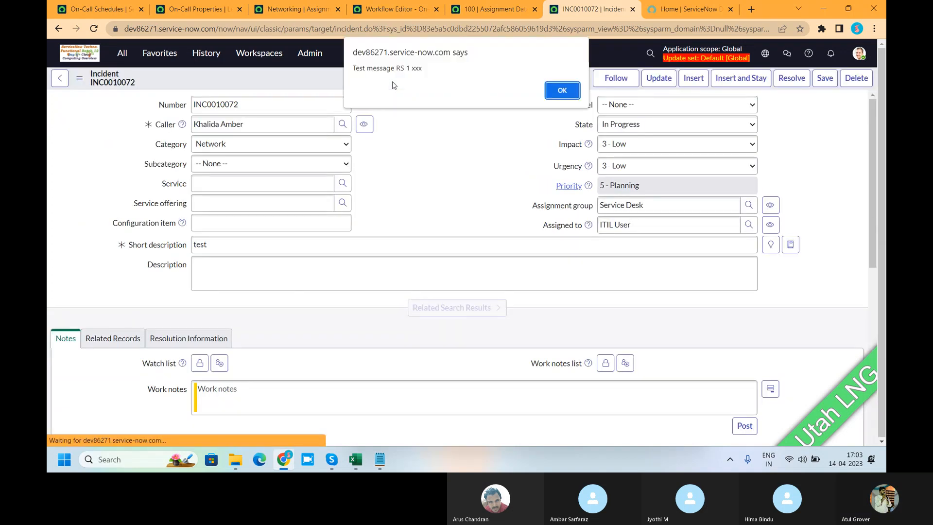
click(561, 91)
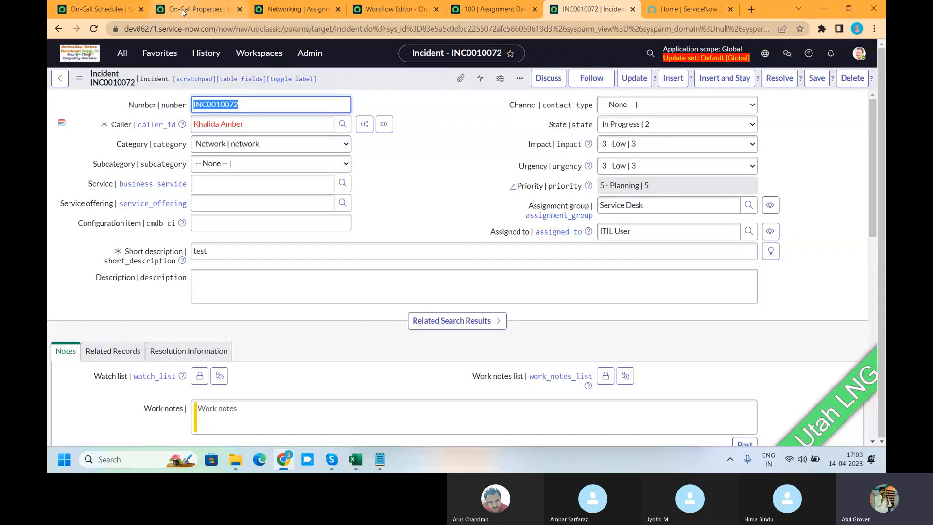
Review the Networking assignment rule's conditions and assigned group, then check the On-Call: Assign workflow and the Assignment Data Lookup record.
click(293, 9)
click(72, 189)
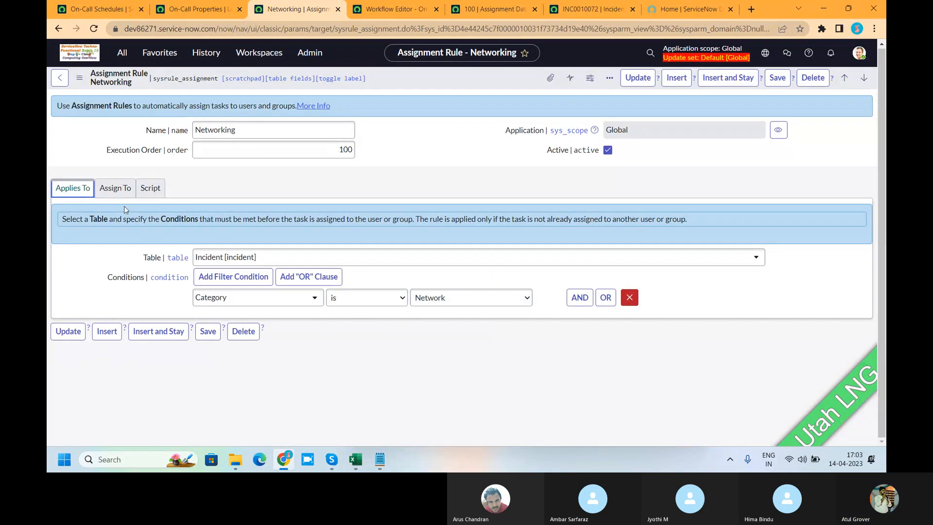
click(115, 188)
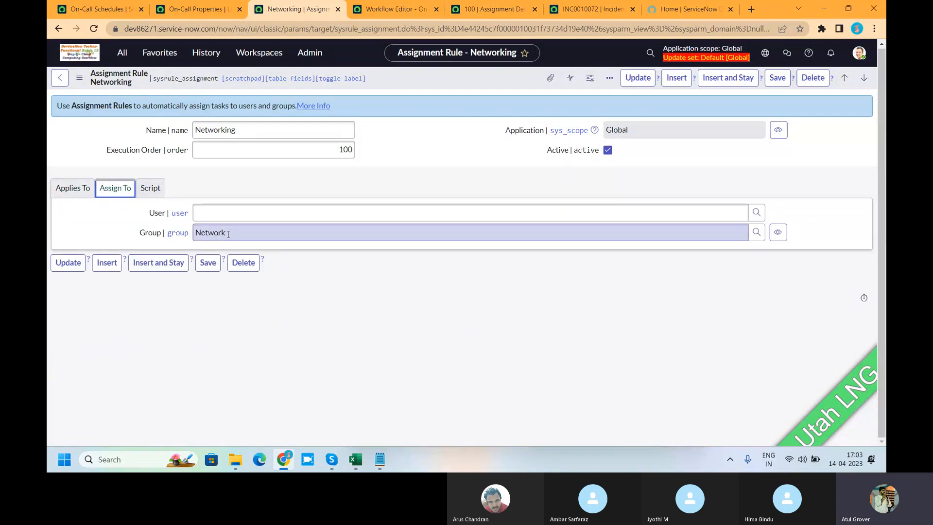
click(387, 9)
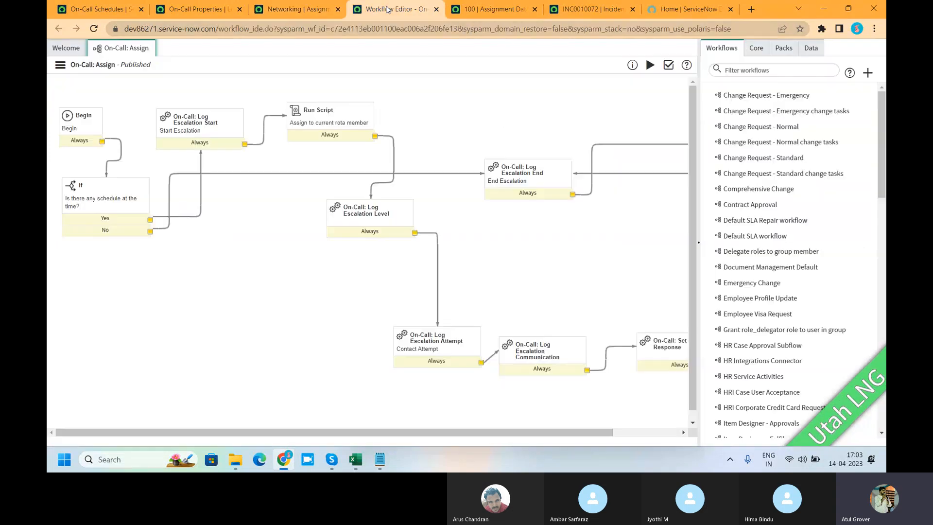
click(511, 9)
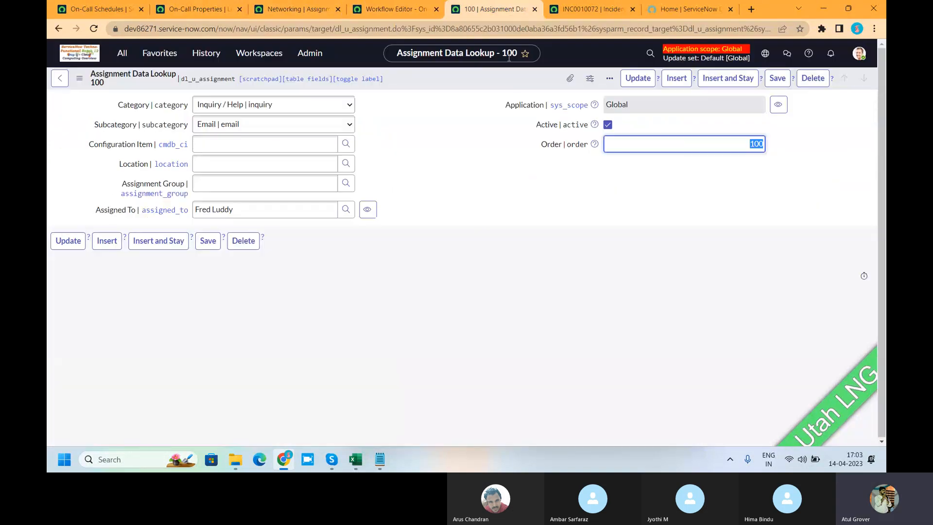
On incident INC0010072, clear Assigned to and Assignment group, set State to New, and save the record.
click(584, 11)
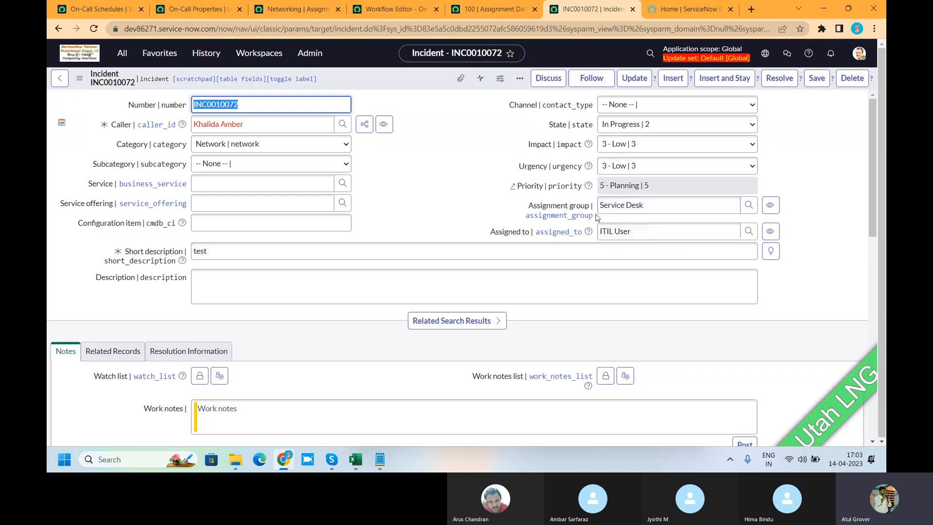
click(639, 232)
key(BackSpace)
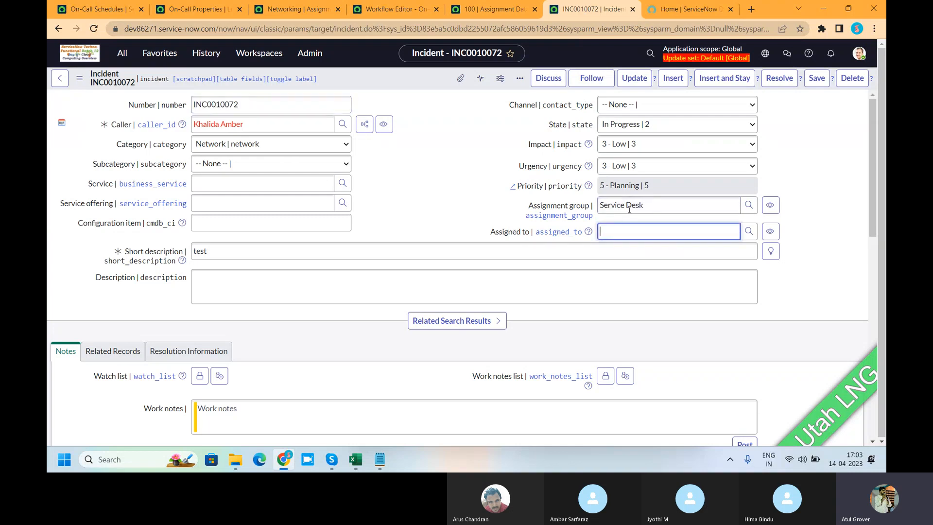
key(shift+Tab)
key(BackSpace)
click(632, 126)
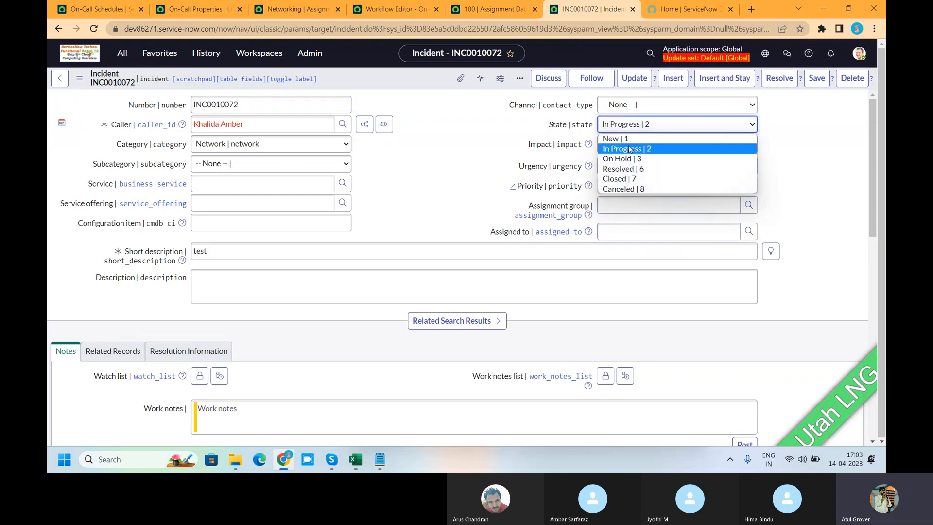
click(617, 137)
right_click(353, 75)
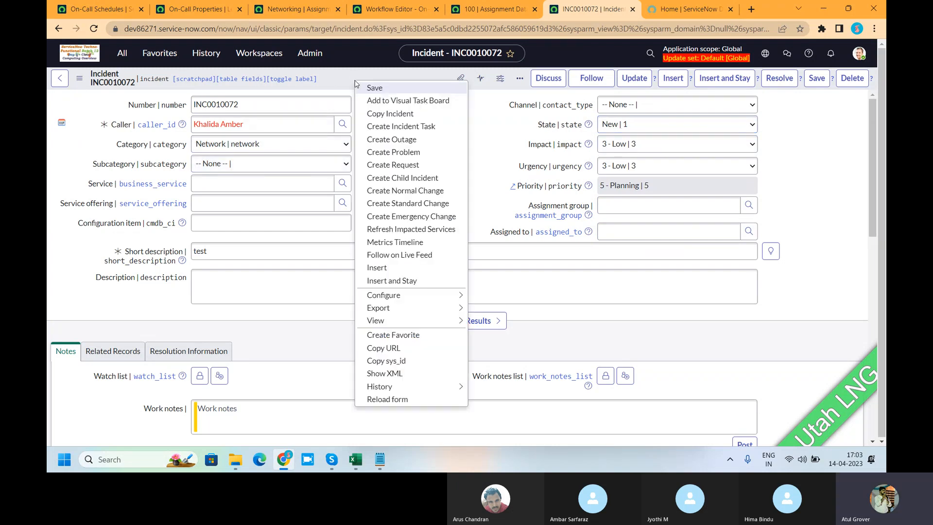
click(382, 93)
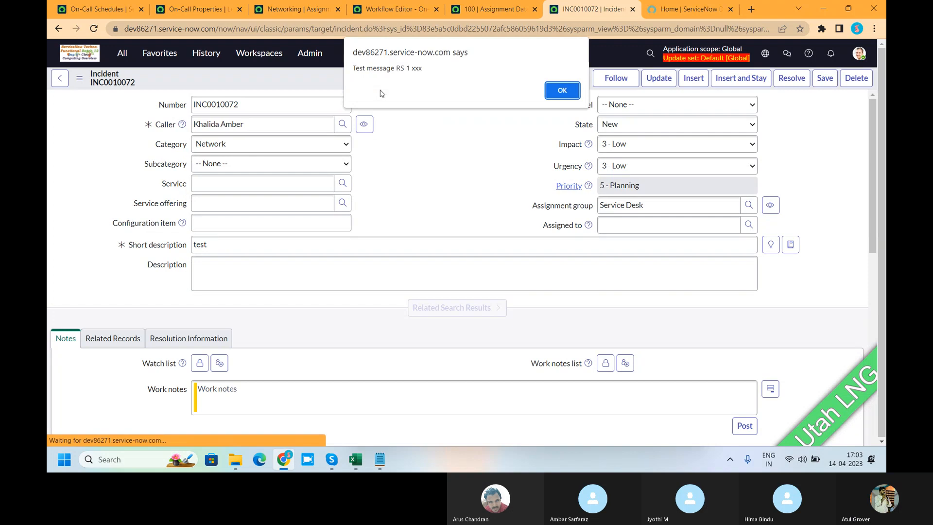
click(561, 92)
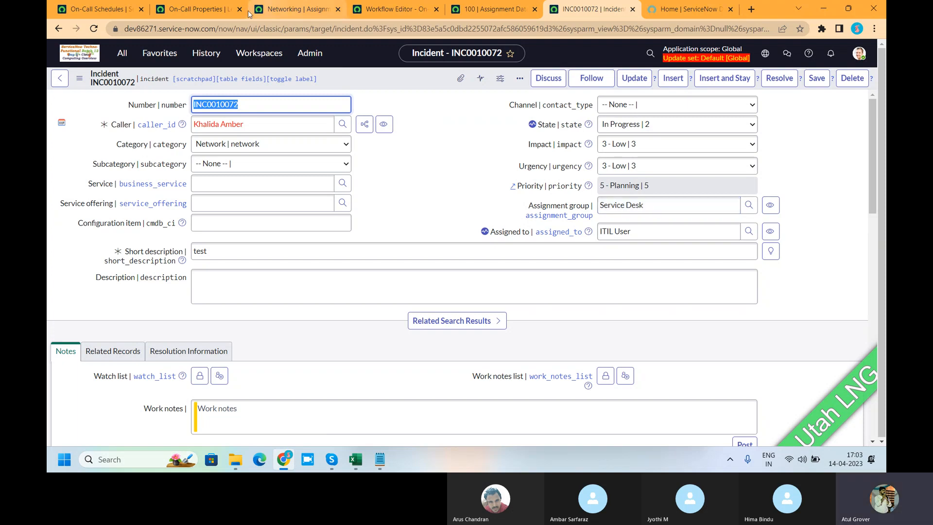
Open the full Assignment Rules list in place of the Networking assignment rule.
click(304, 11)
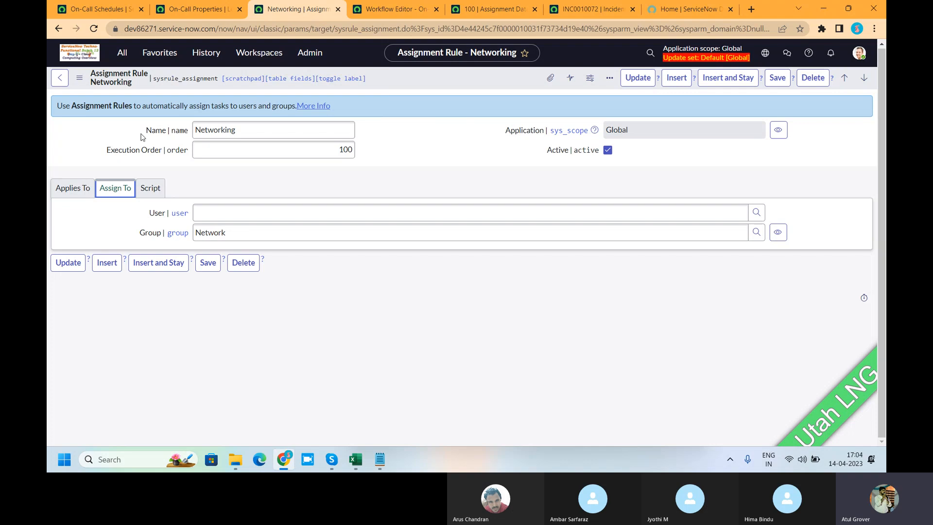
click(58, 28)
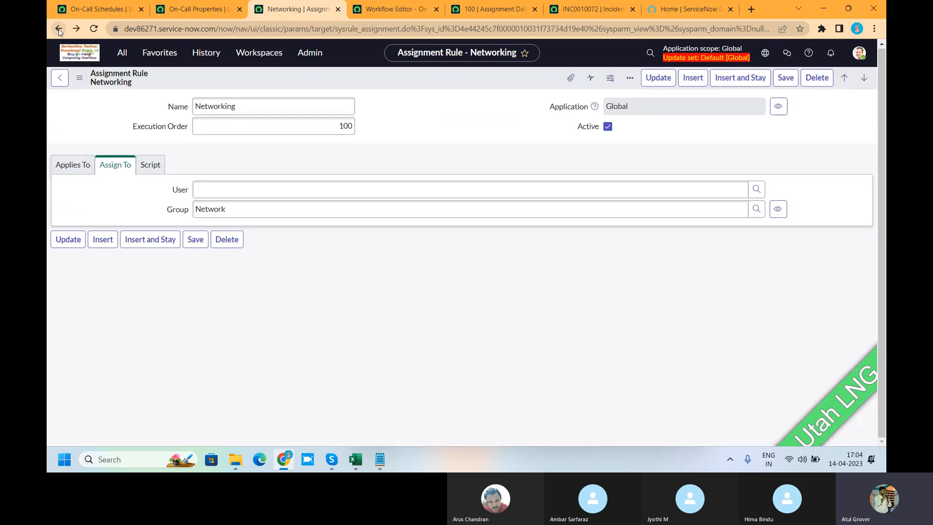
click(59, 29)
click(59, 29)
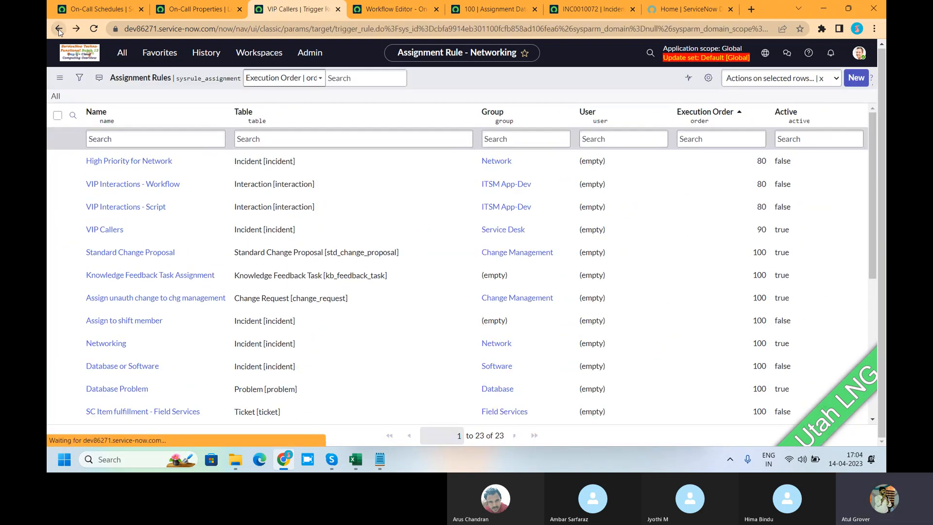
click(76, 29)
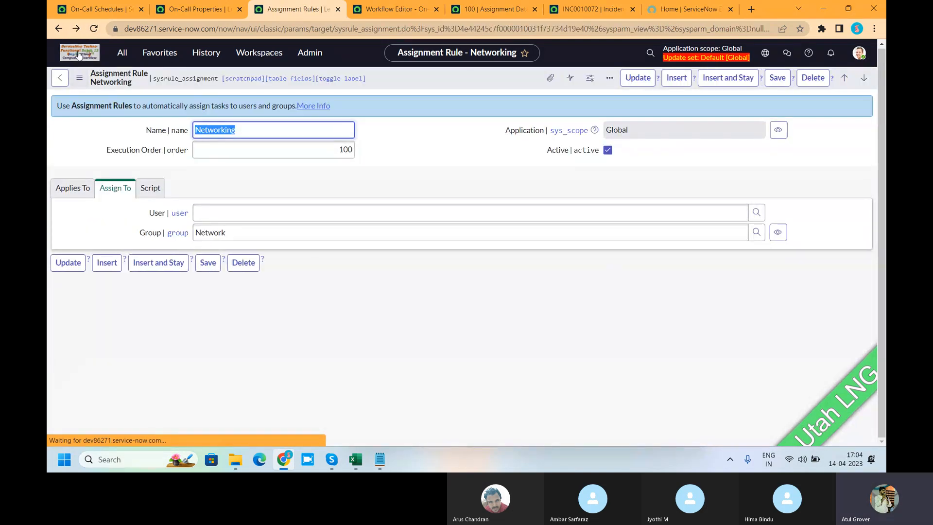
click(59, 30)
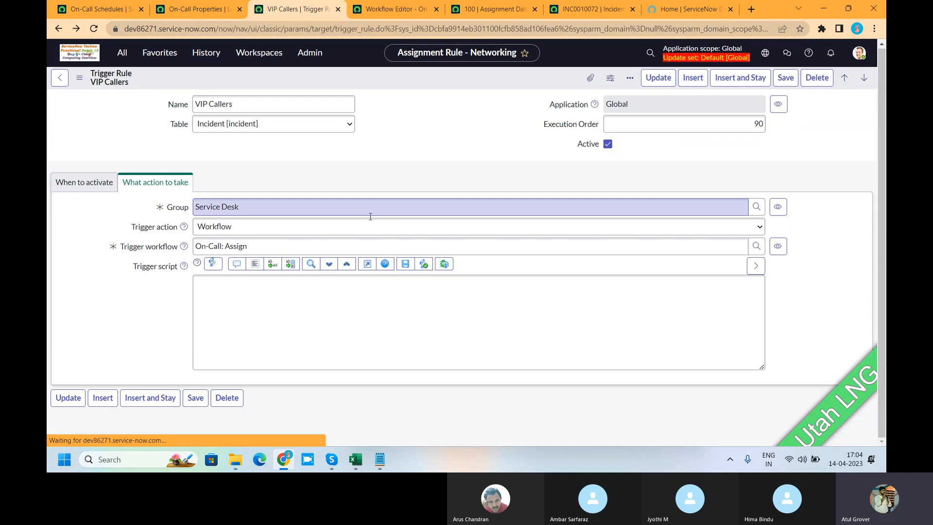
click(121, 53)
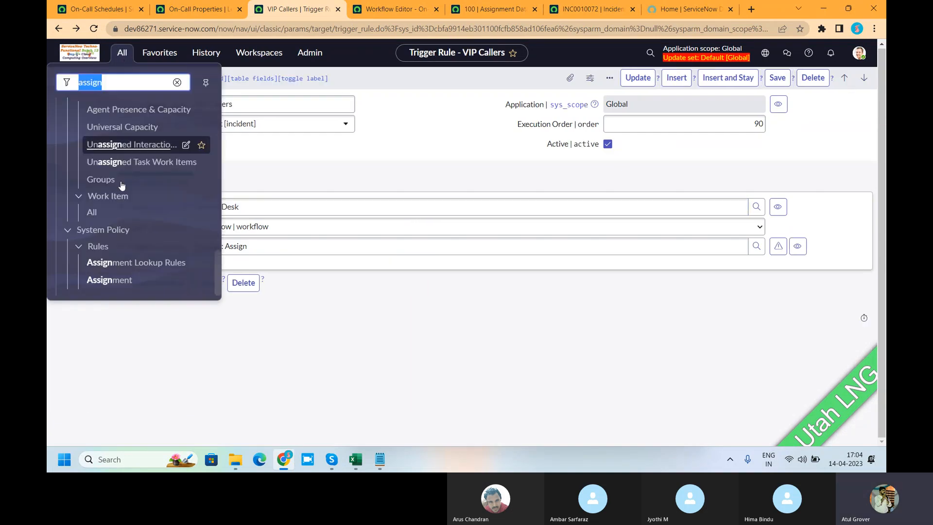
click(109, 280)
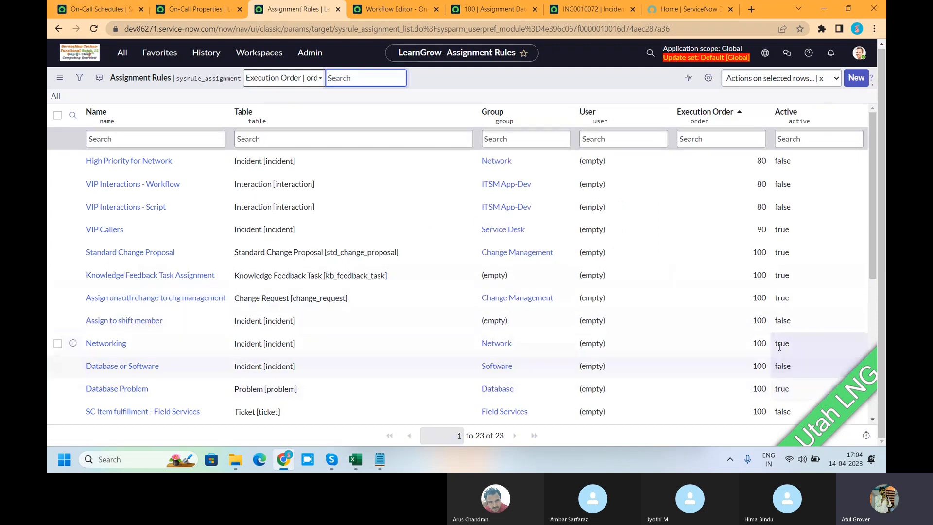
Set the Execution Order of the VIP Callers assignment rule to 110.
double_click(760, 231)
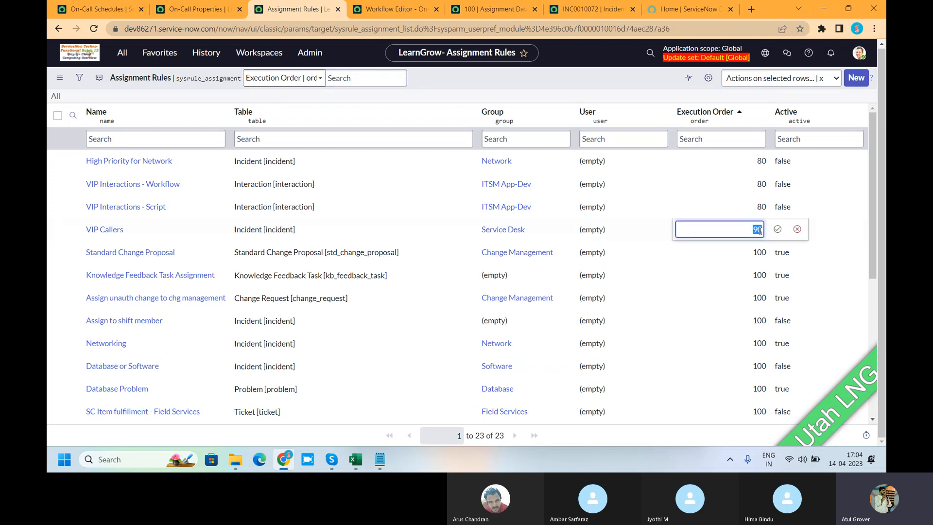
text(11)
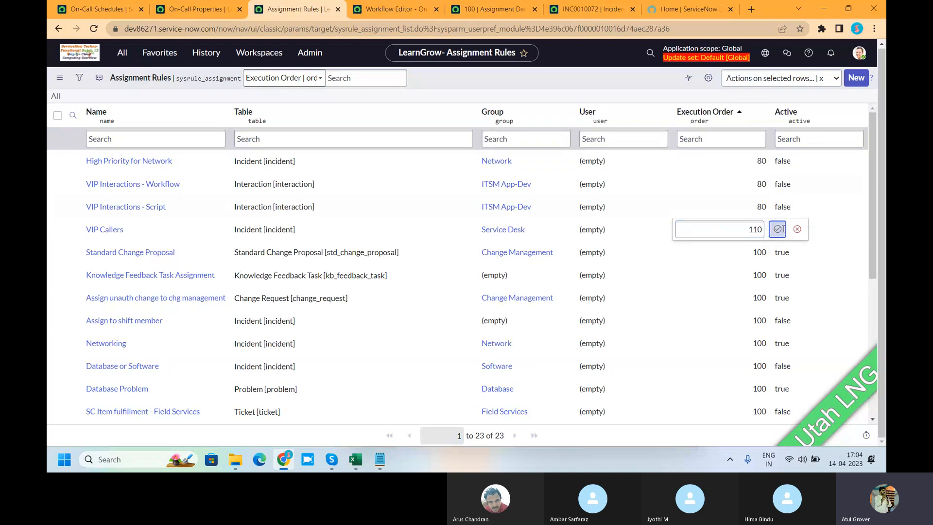
click(778, 229)
Retest incident INC0010072 with the changed rule order: clear the assignment group, set State back to New, and save.
click(583, 10)
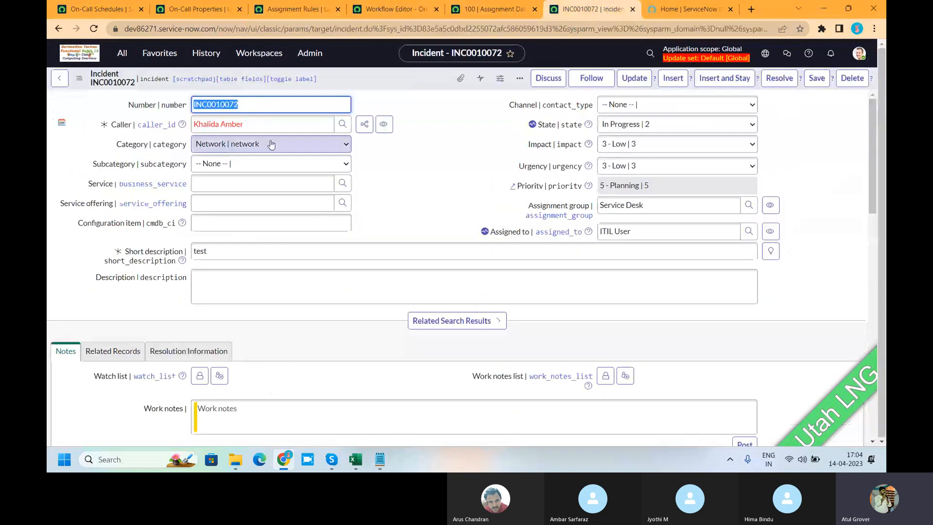
right_click(352, 80)
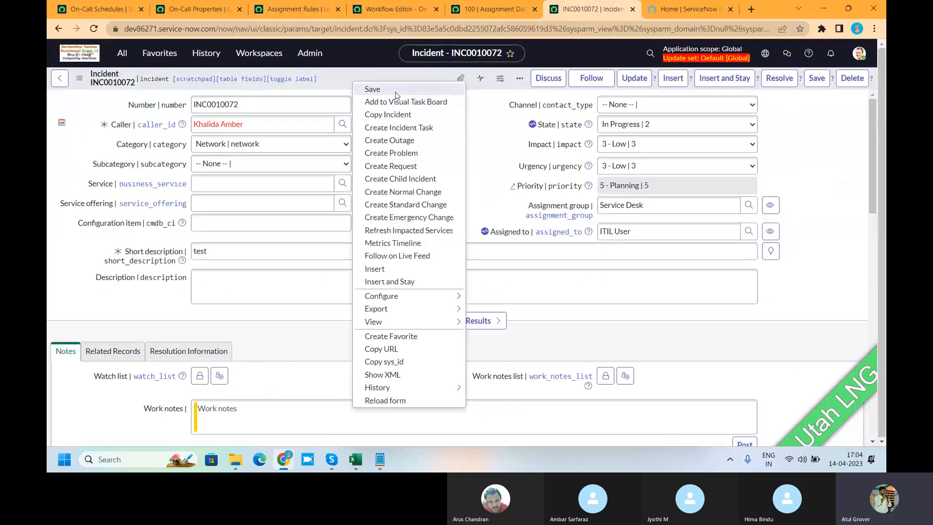
drag(658, 205, 531, 197)
key(BackSpace)
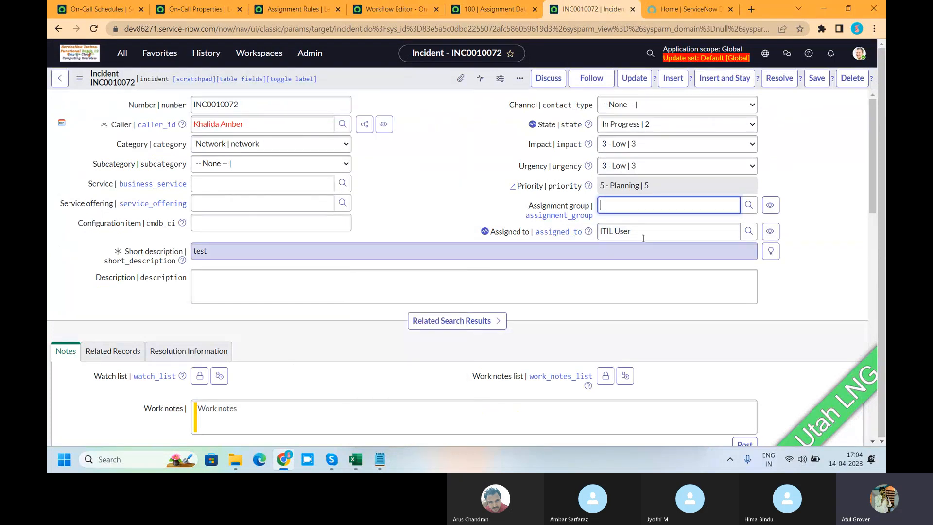
click(613, 122)
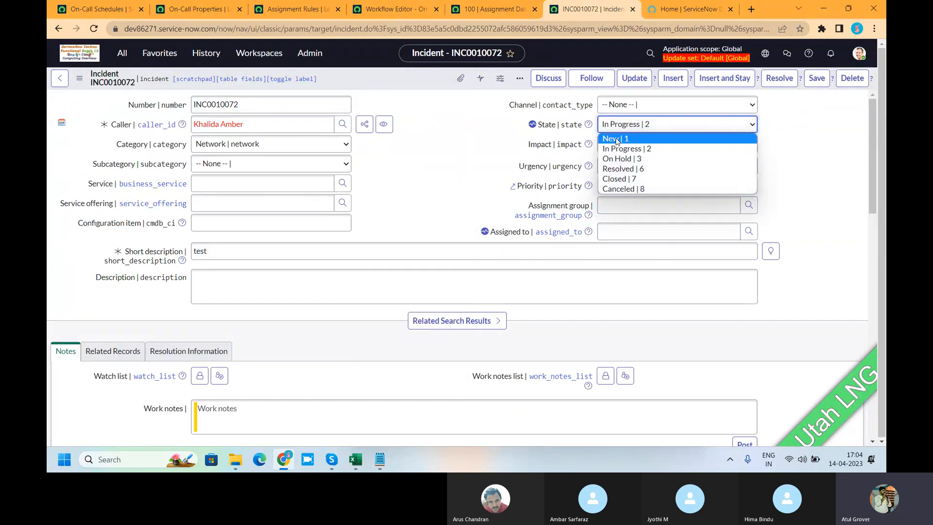
click(616, 140)
right_click(351, 83)
click(357, 86)
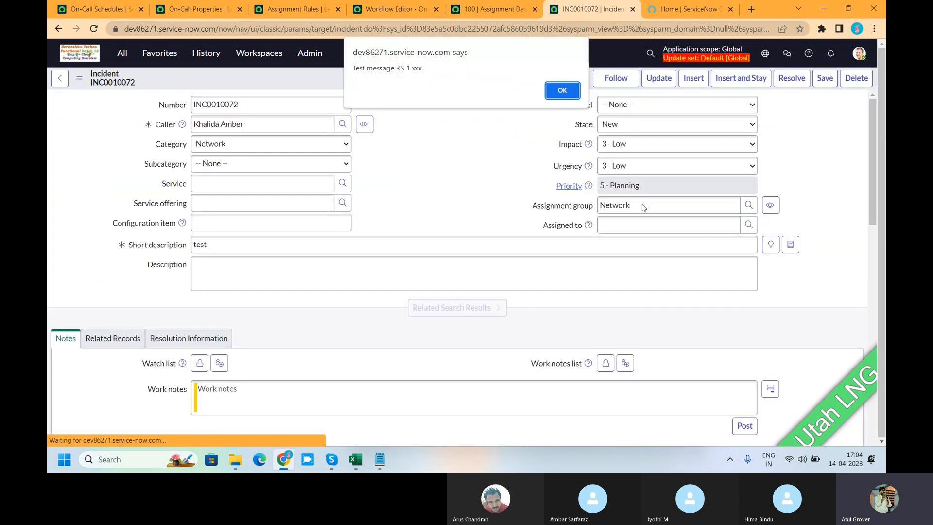
click(562, 91)
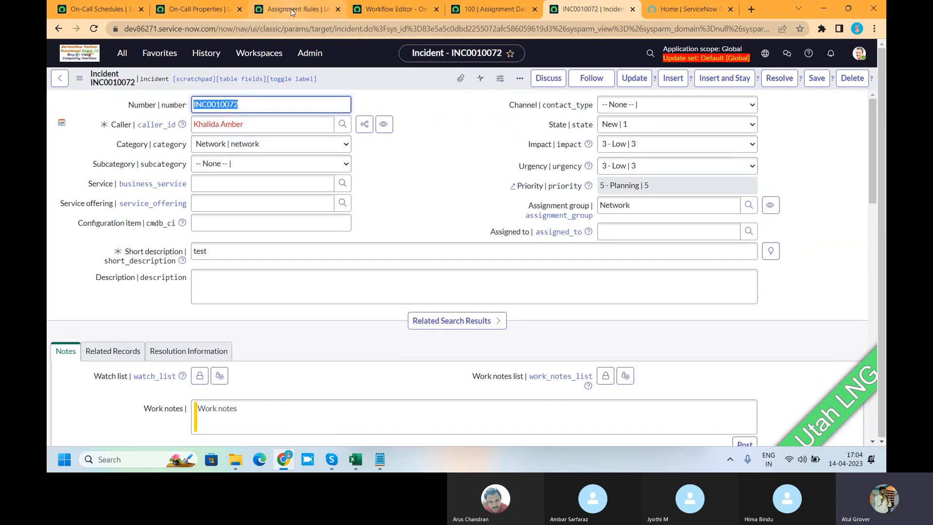
Compare the Assignment Rules list and its execution orders with the assignment group on incident INC0010072.
click(483, 10)
click(197, 11)
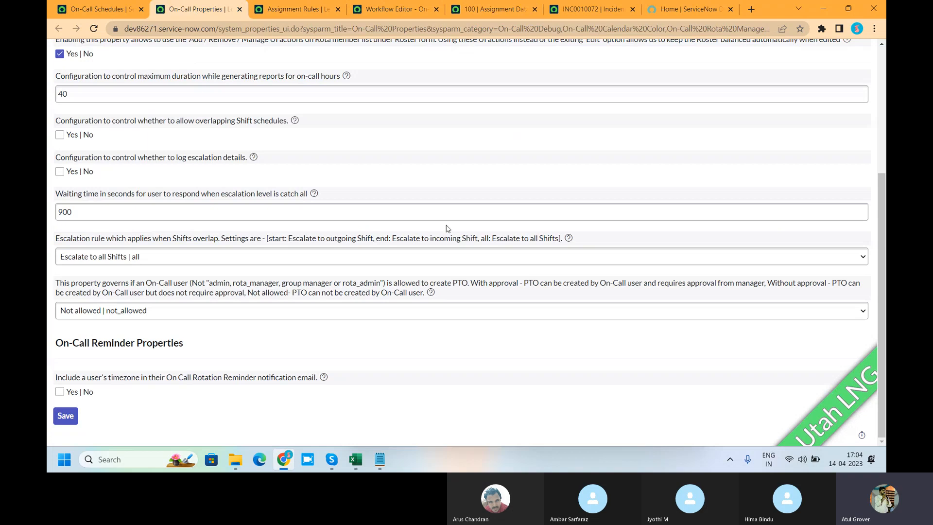
click(95, 9)
click(294, 9)
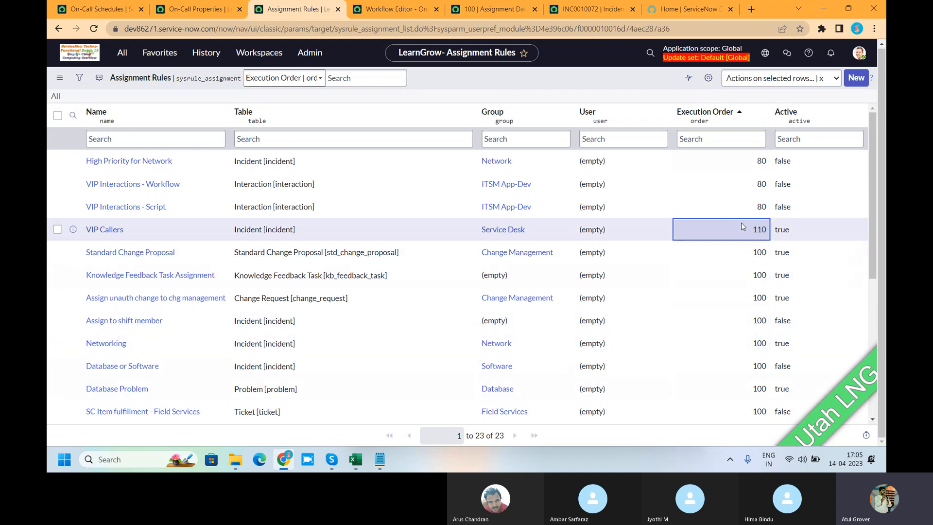
click(590, 9)
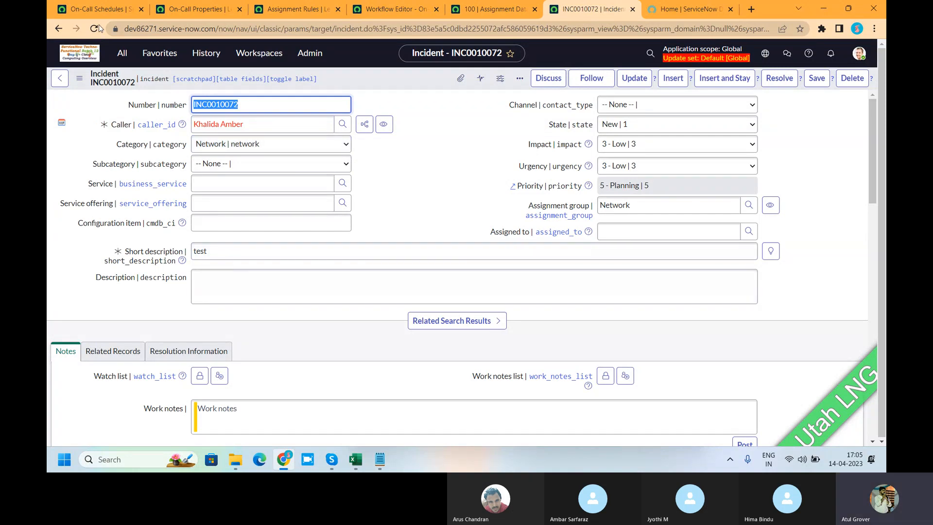
click(393, 206)
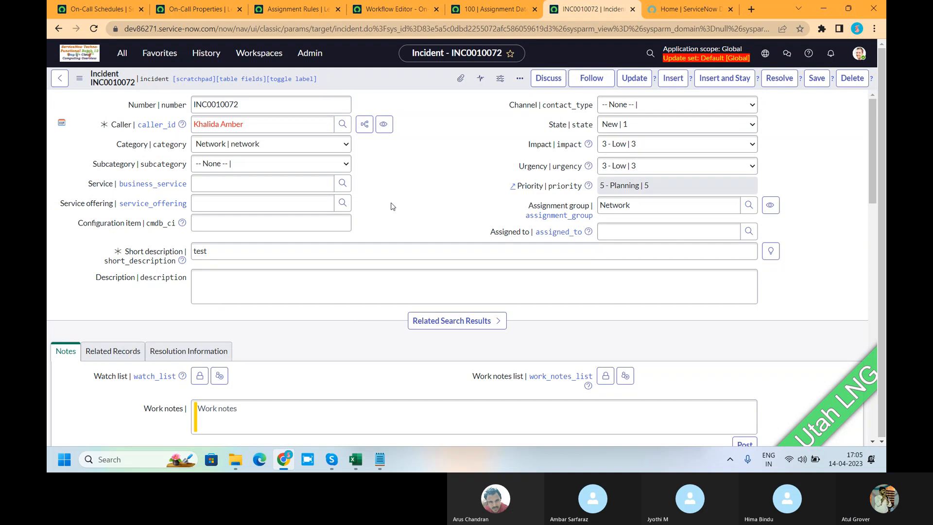
click(87, 9)
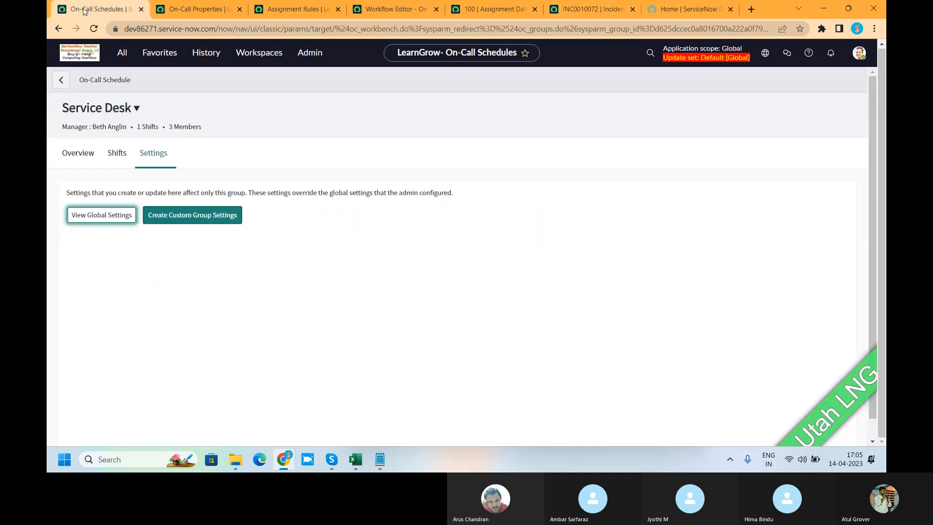
click(286, 14)
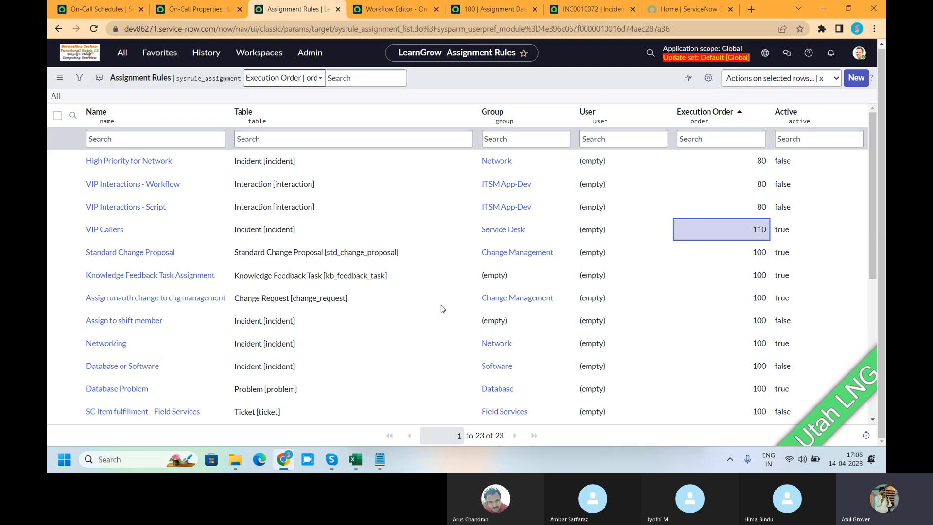
Examine the Service Desk assignment rule's execution order and Applies To conditions, and return to the Assignment Rules list.
scroll(726, 282, down, 1)
scroll(726, 283, down, 5)
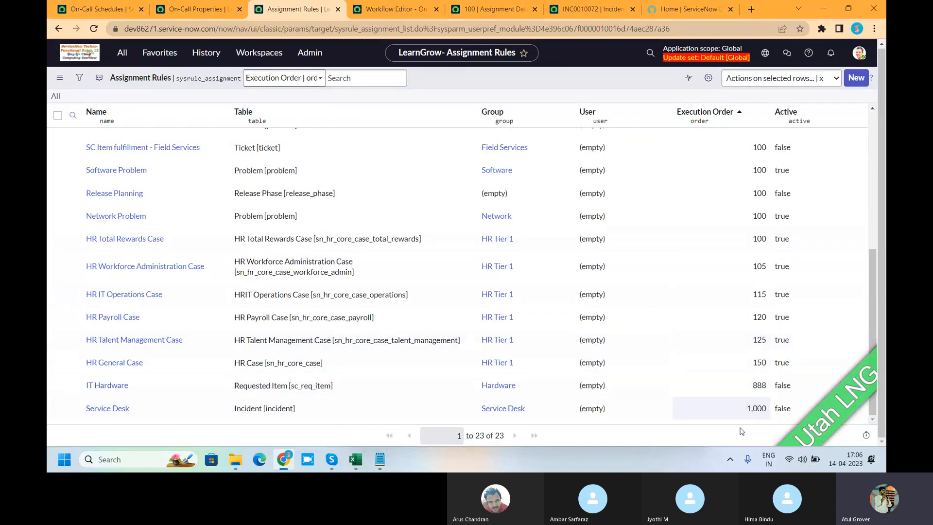
double_click(754, 408)
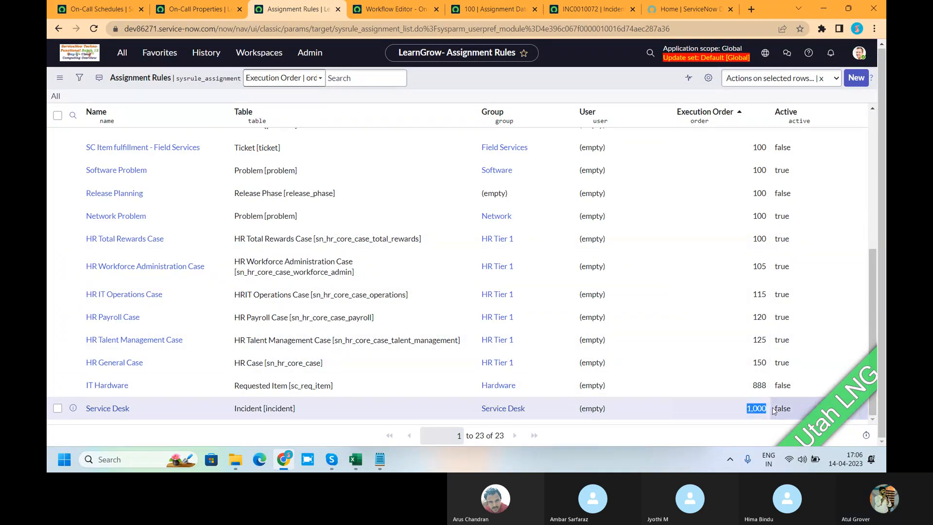
scroll(204, 293, up, 3)
scroll(146, 370, down, 3)
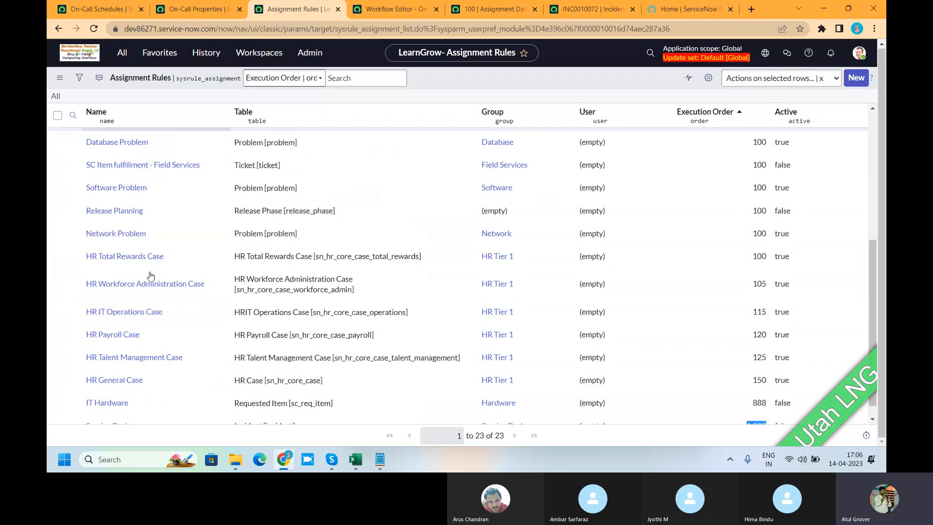
click(114, 409)
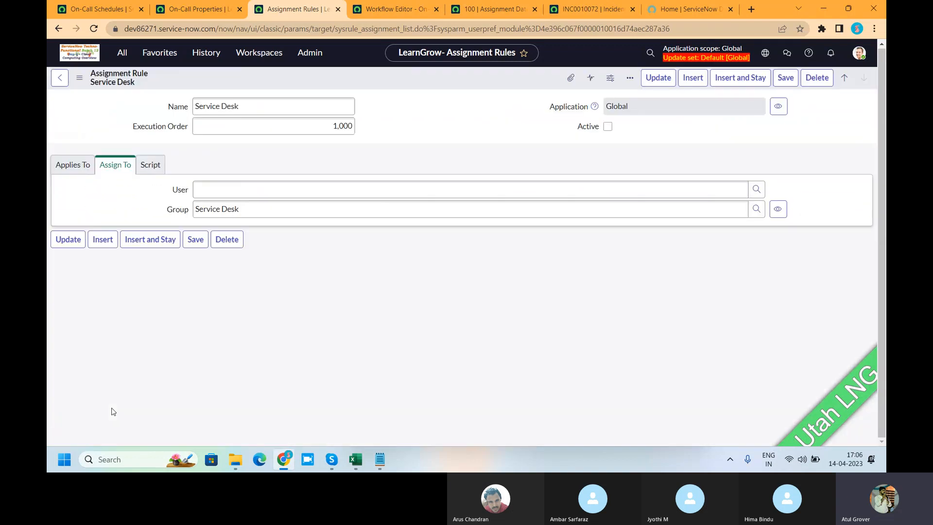
double_click(113, 411)
click(73, 187)
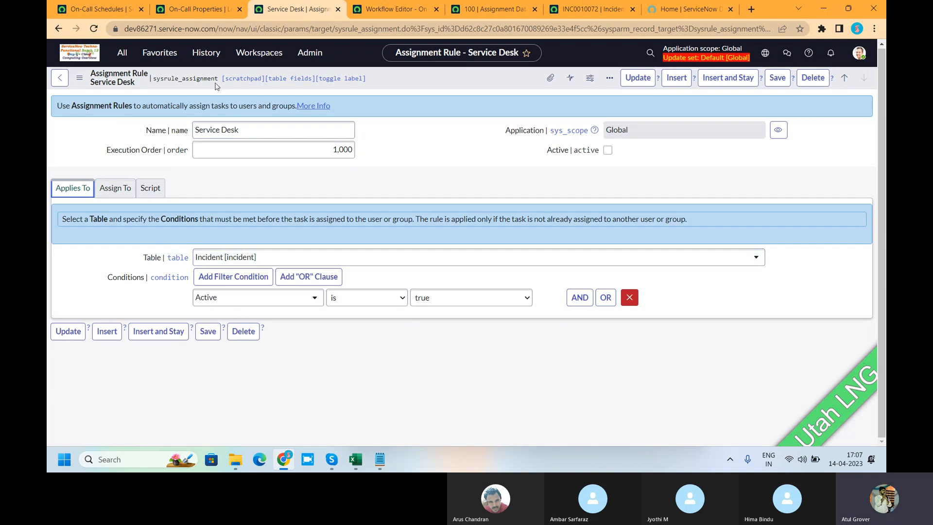
click(58, 28)
scroll(500, 221, down, 5)
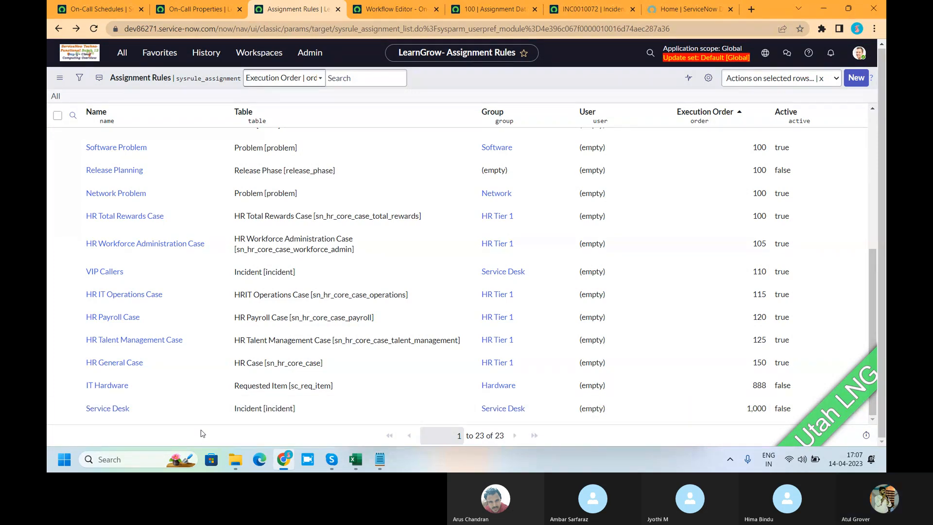
Open the System Definition Business Rules list and sort it by Order ascending to examine the lowest values.
click(122, 53)
text(business r)
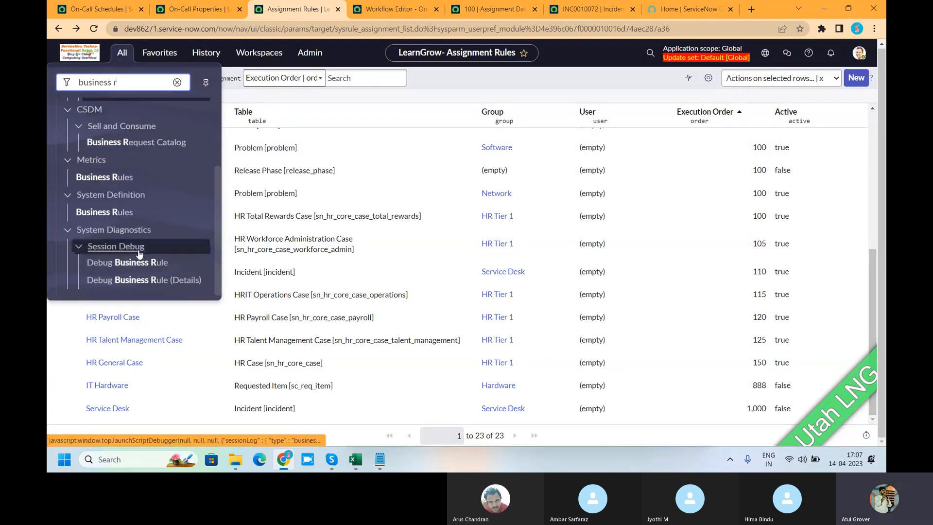
click(95, 212)
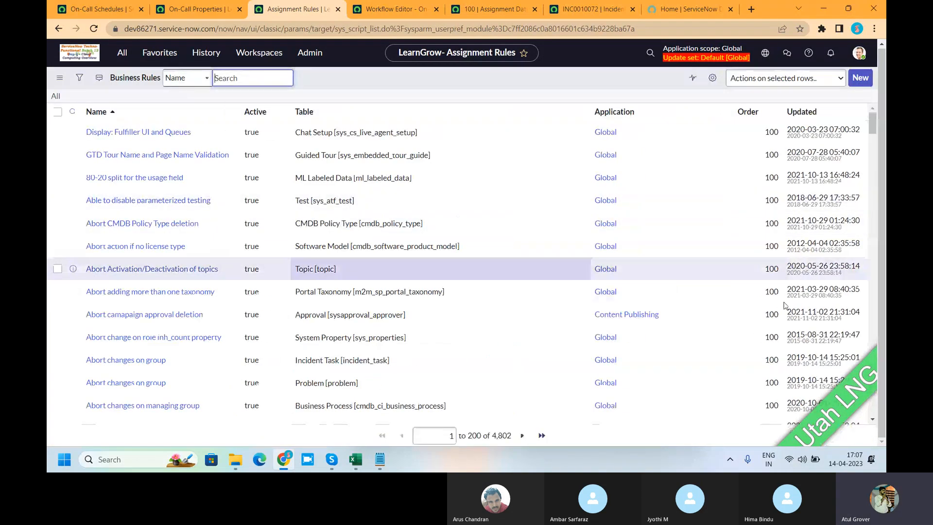
click(714, 113)
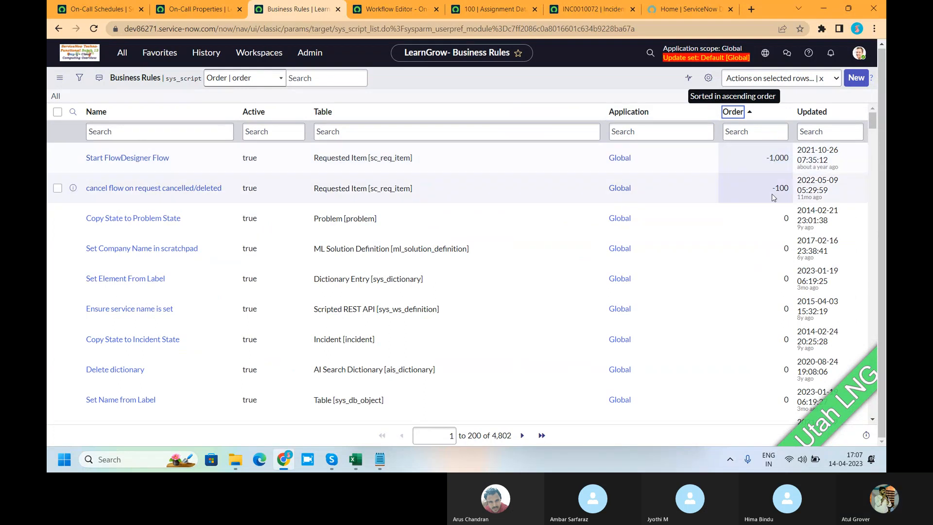
scroll(777, 218, down, 7)
scroll(779, 236, down, 12)
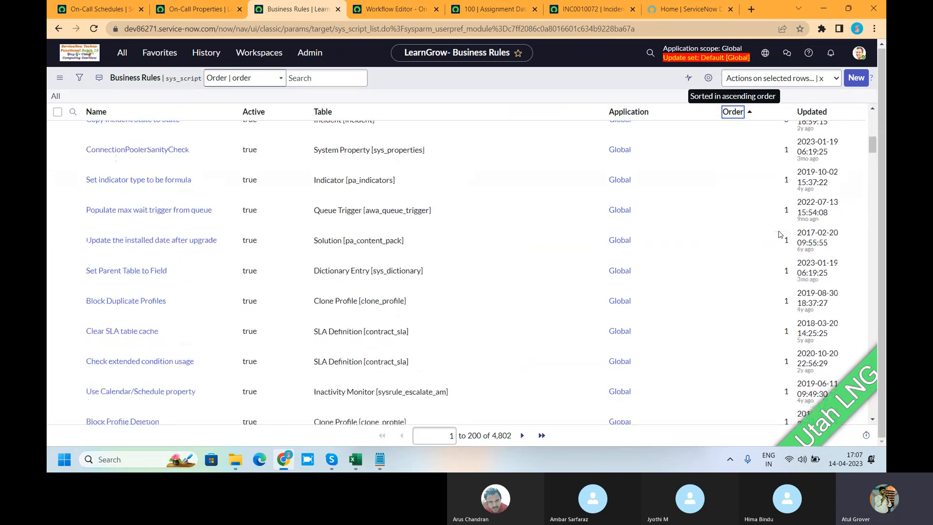
scroll(778, 238, up, 19)
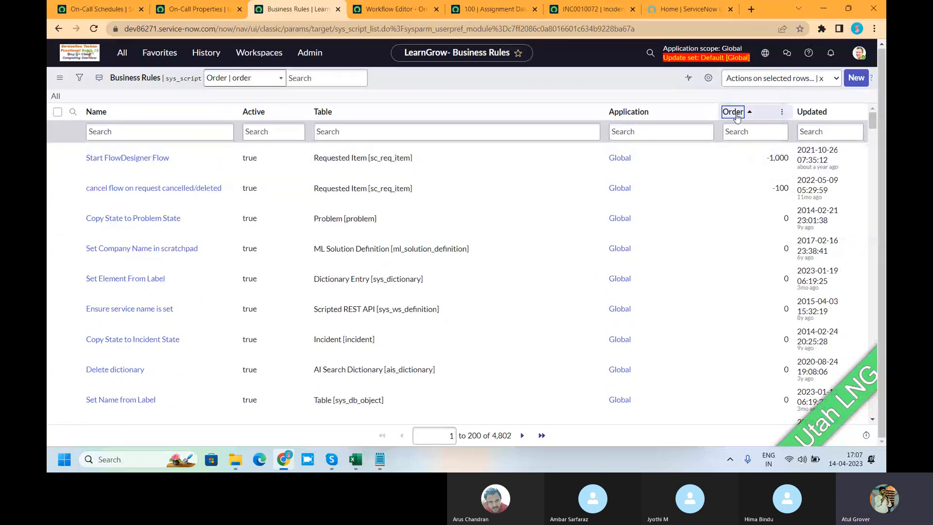
Sort the Business Rules list by Order descending and examine the highest order values.
click(757, 115)
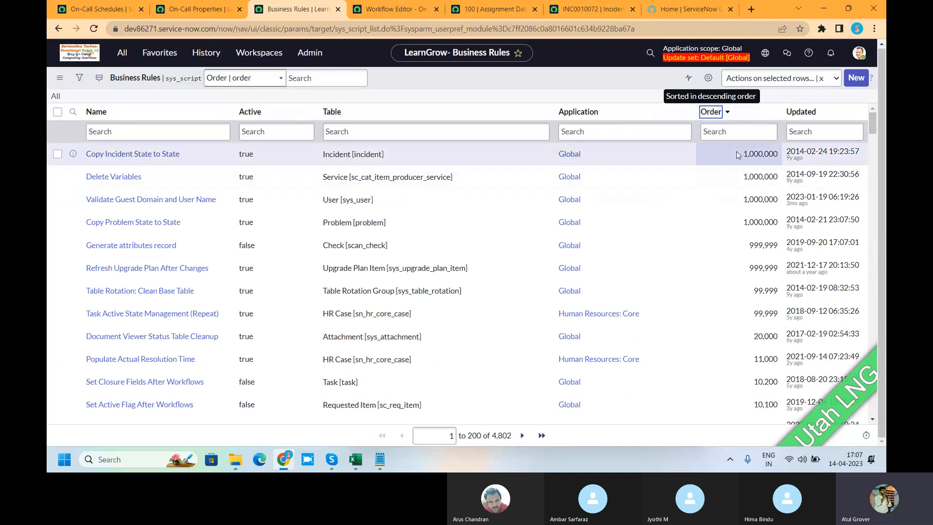
double_click(737, 155)
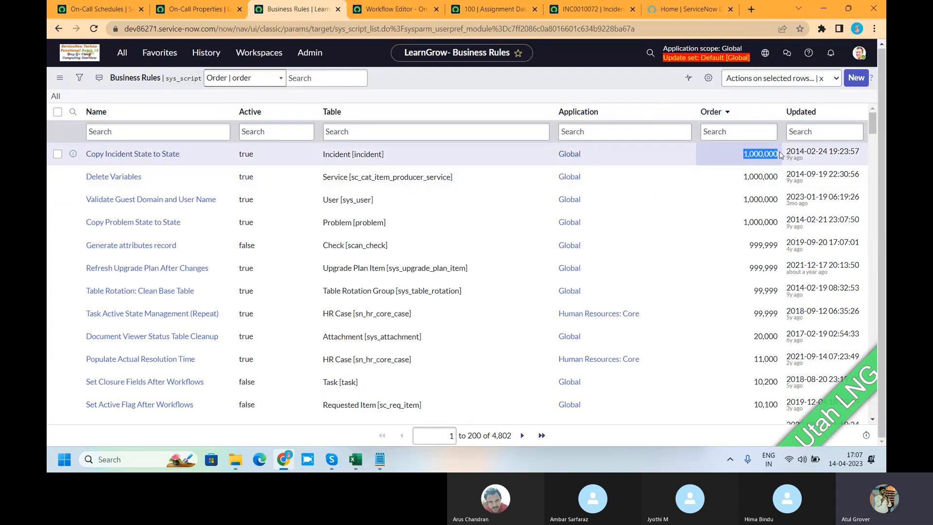
drag(751, 245, 781, 247)
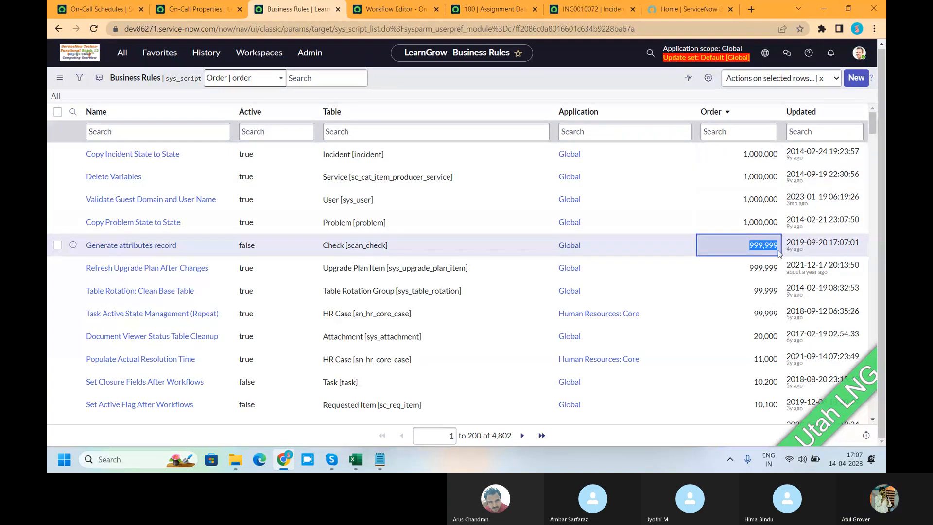
scroll(764, 284, down, 6)
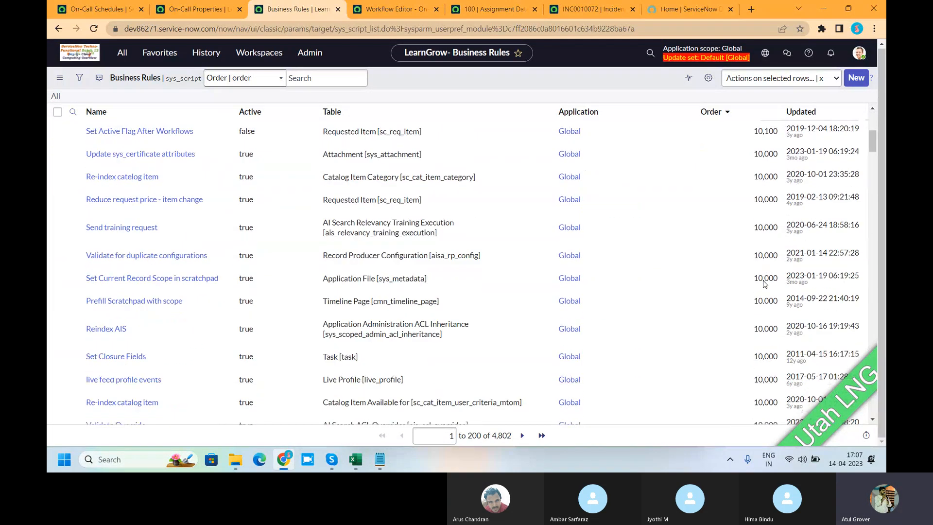
scroll(763, 283, down, 2)
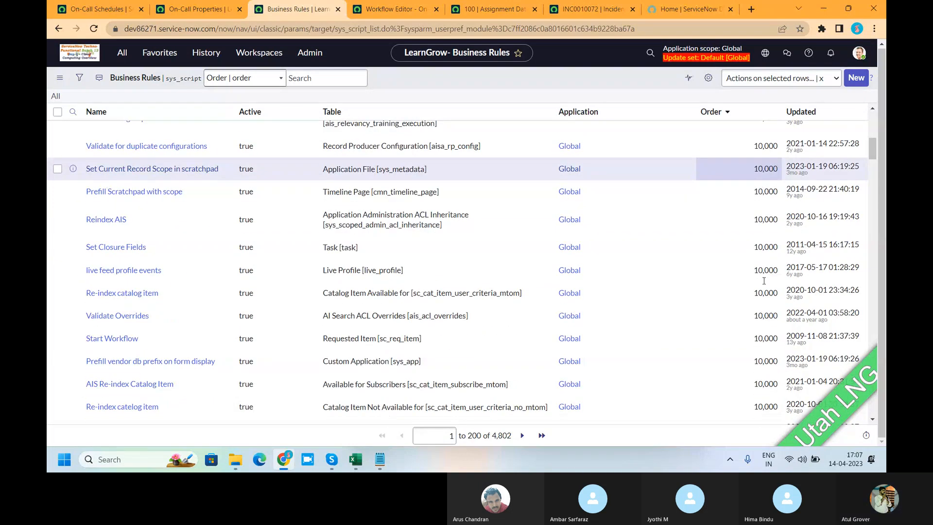
scroll(763, 282, up, 10)
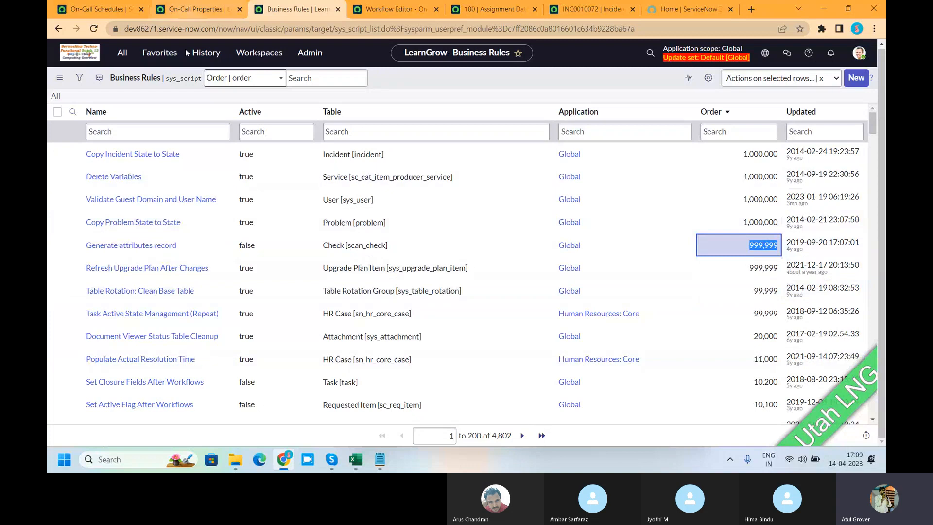
Review the Assignment Data Lookup record for Inquiry / Help and Email, and return to the Business Rules list.
click(196, 9)
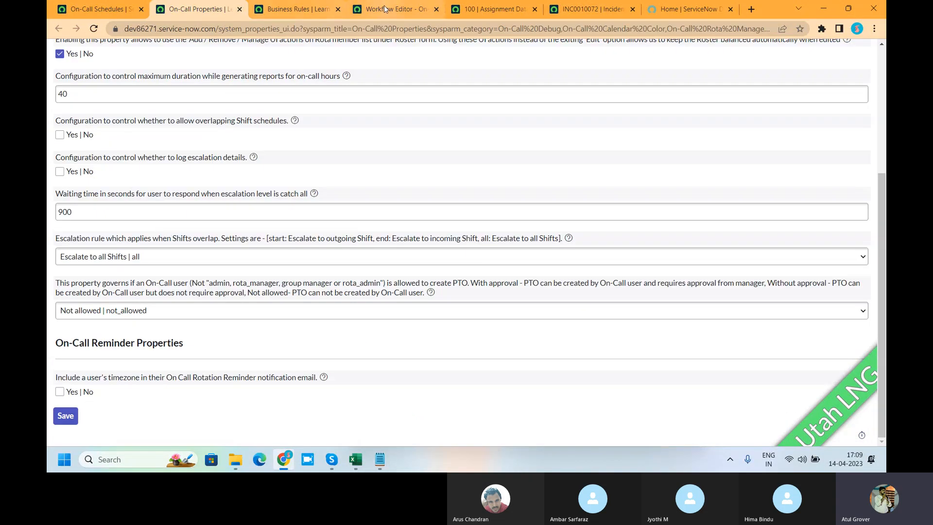
click(396, 8)
click(510, 7)
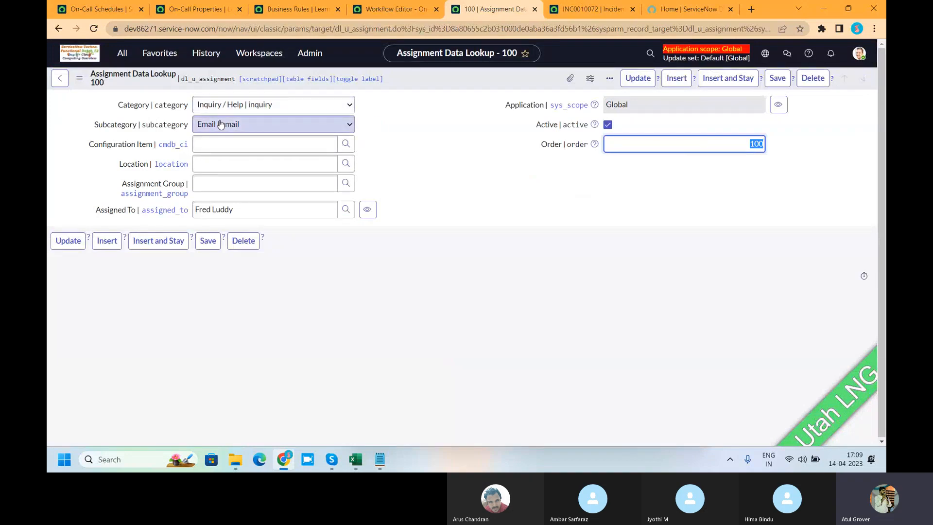
click(431, 151)
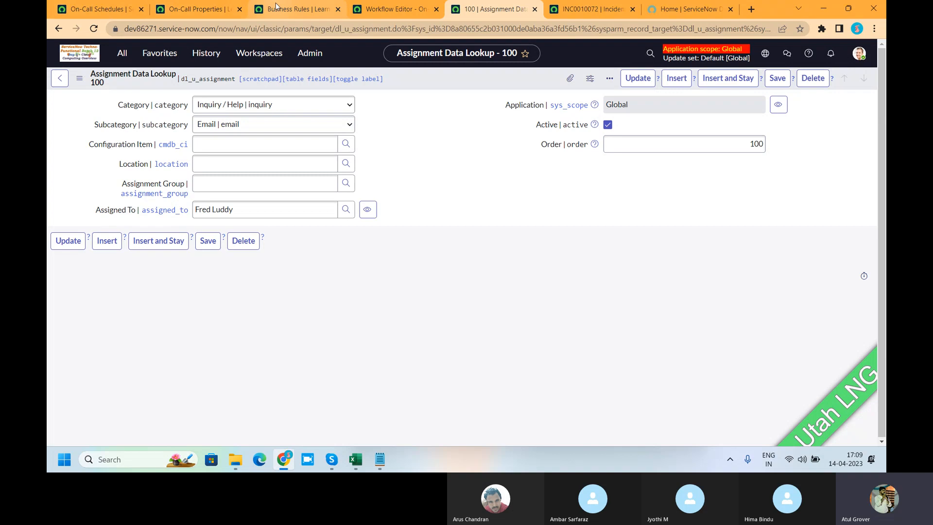
click(295, 9)
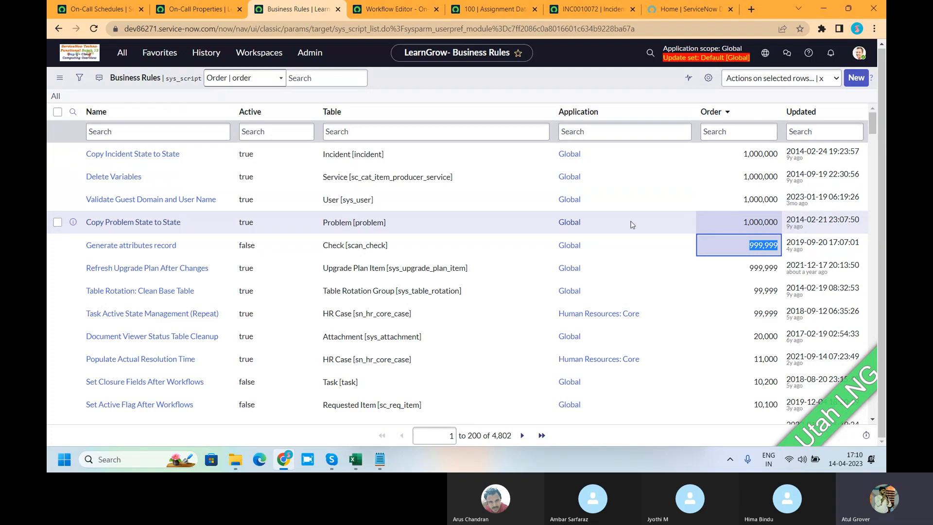
Revisit the Assignment Data Lookup record and inspect its Order field against the Business Rules ordering.
click(356, 459)
key(alt+Tab)
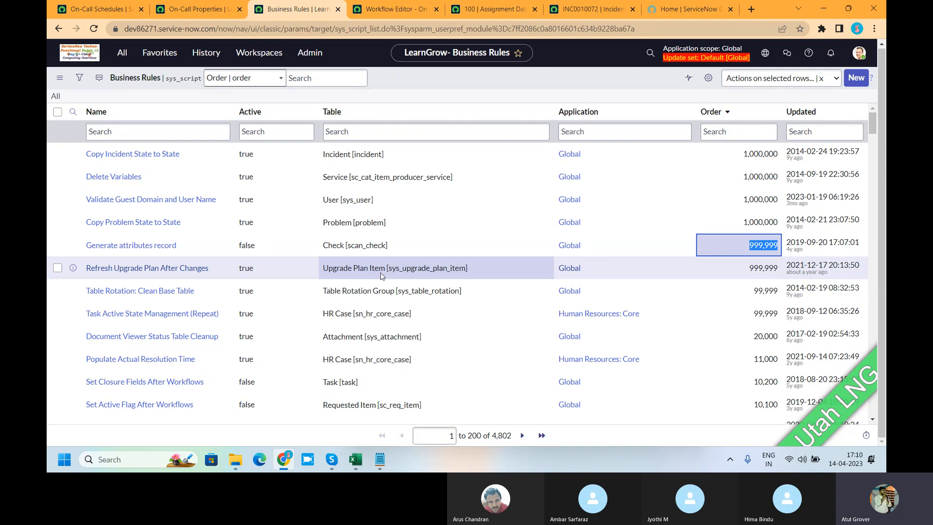
click(493, 9)
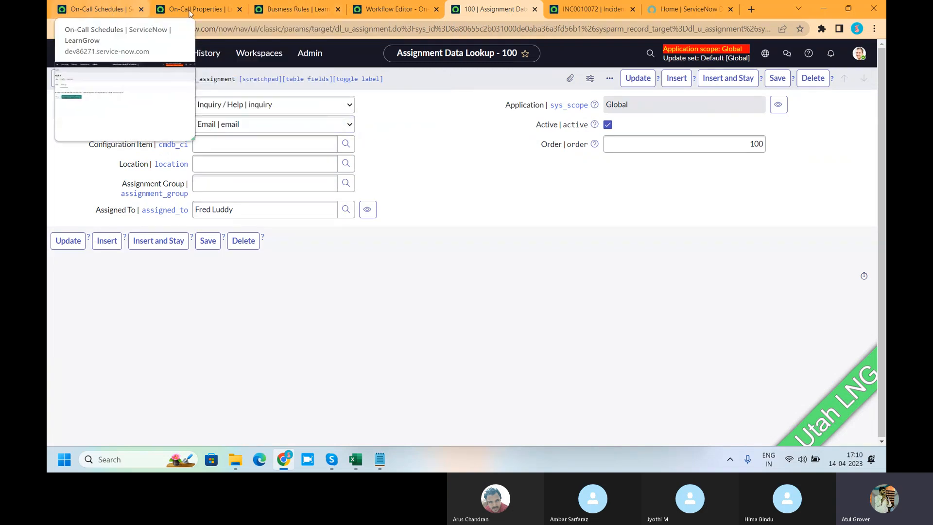
click(292, 9)
click(131, 56)
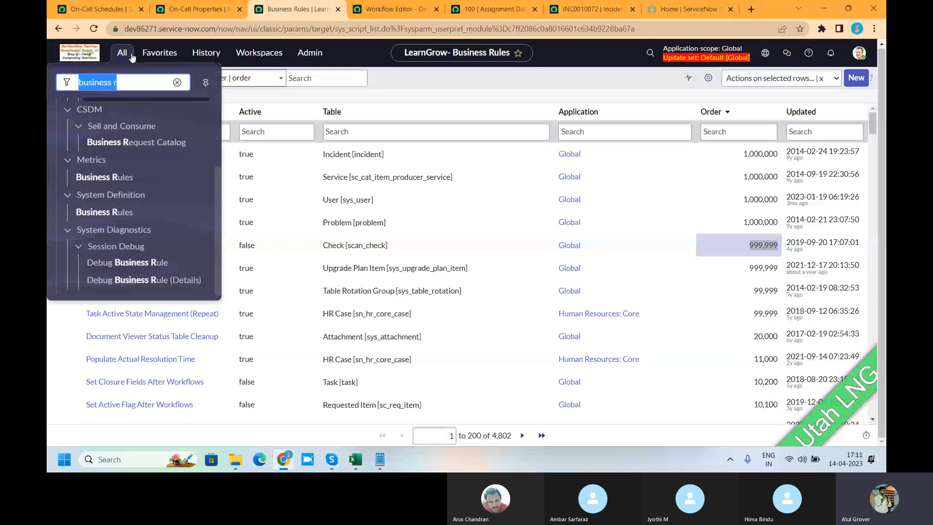
click(488, 9)
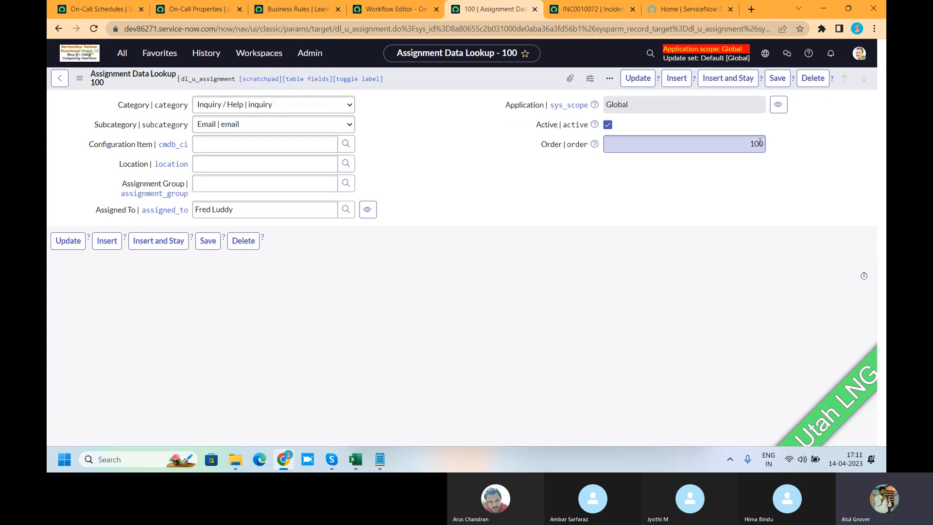
click(744, 144)
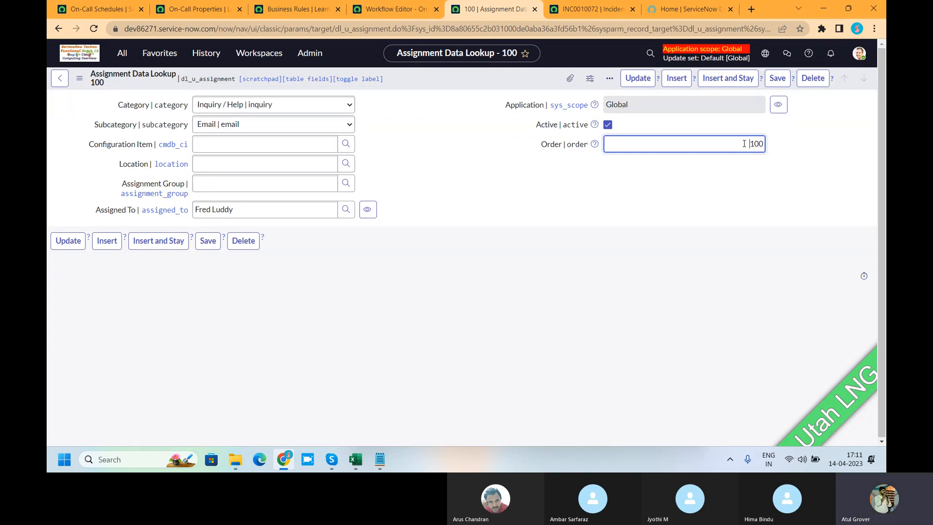
Switch to the Training_Master workbook in Excel and fill the Data Lookup Overview and Assignment Look up Overview cells yellow.
click(356, 460)
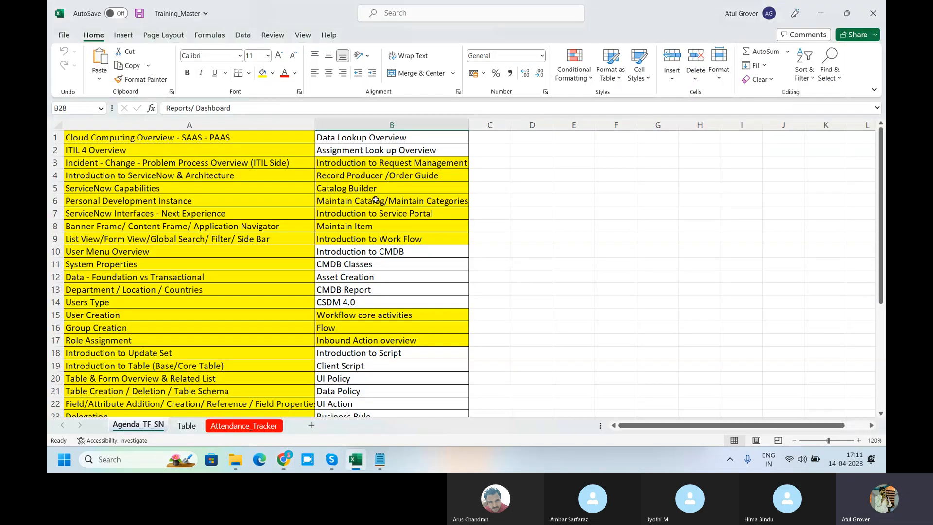
click(377, 138)
drag(377, 138, 377, 150)
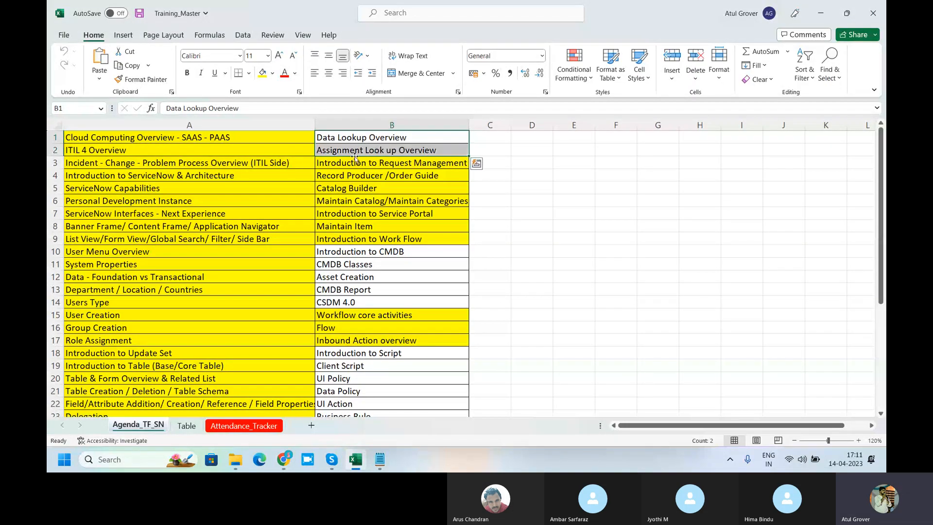
click(261, 75)
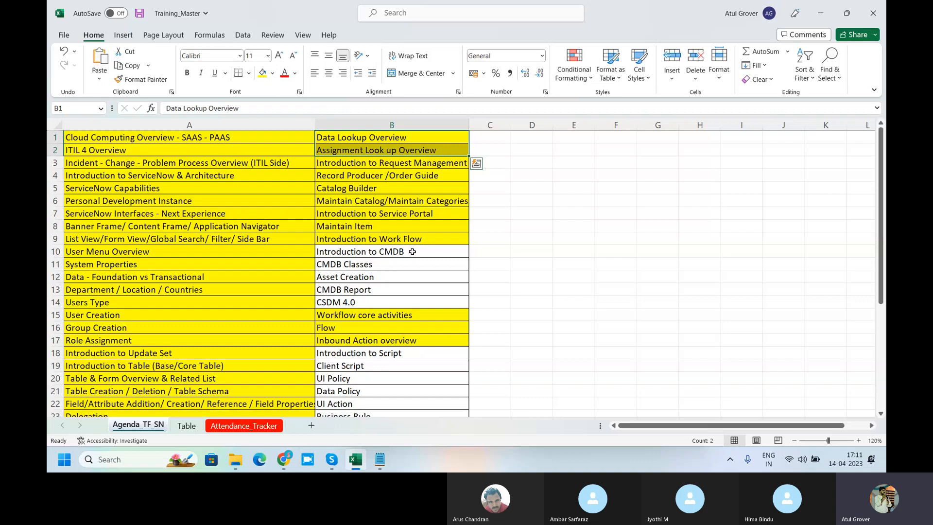
Locate and select the Access Control List / Elevated Role topic in the training agenda.
scroll(412, 251, down, 2)
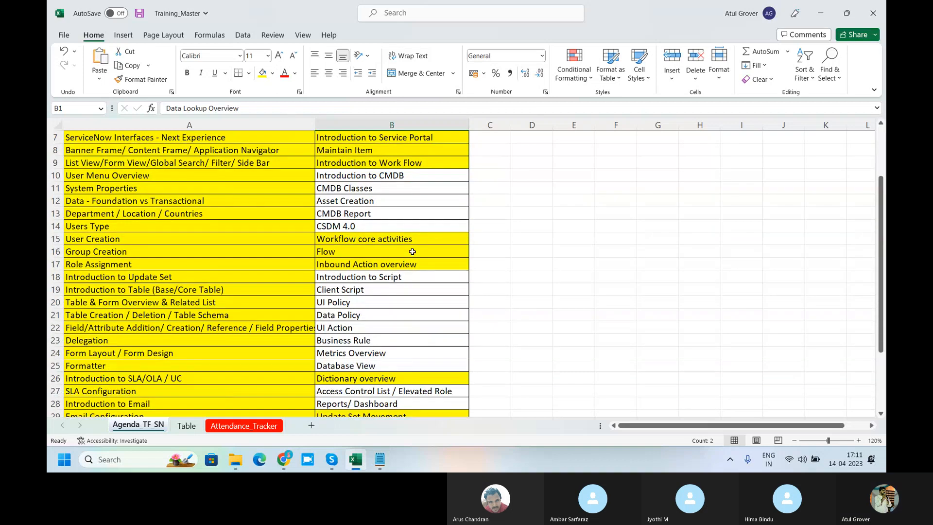
scroll(412, 252, down, 2)
click(411, 316)
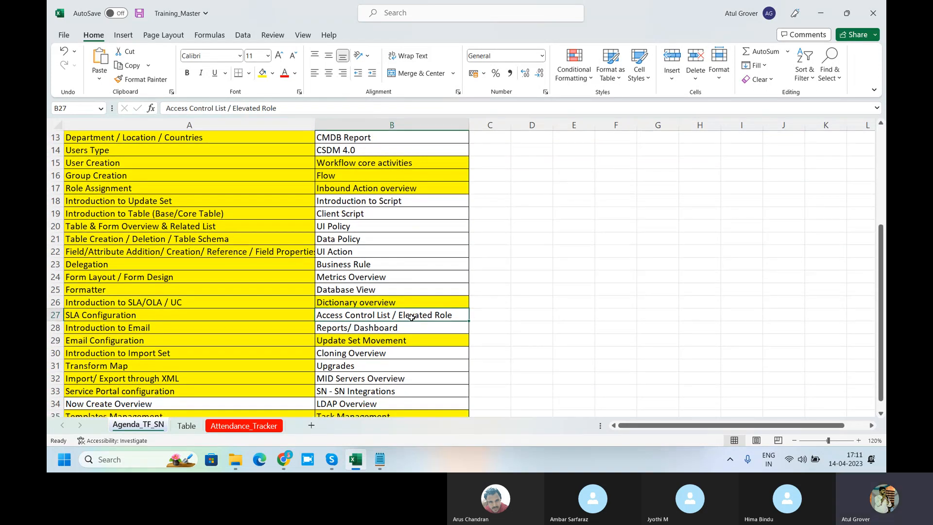
Switch to the Notepad note and add the line "ACL -- Access Control List" below the AWA entry, separated by a blank line.
key(alt+Tab)
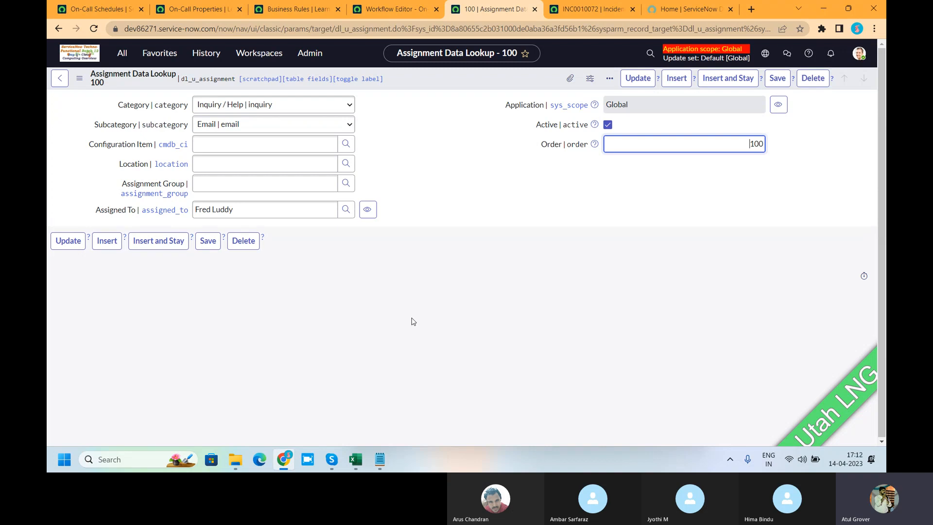
click(380, 459)
key(Return)
key(Return)
text(AC)
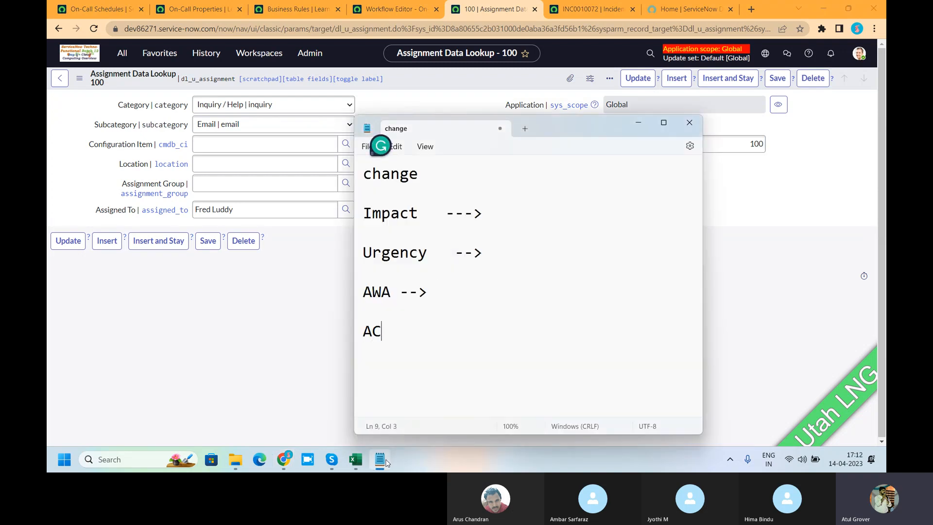
text(L -- Access Con)
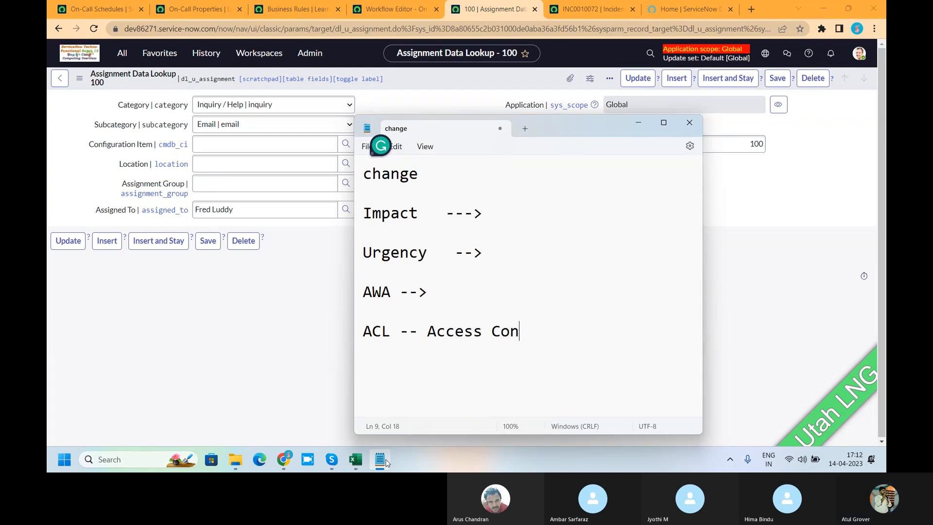
text(trol List)
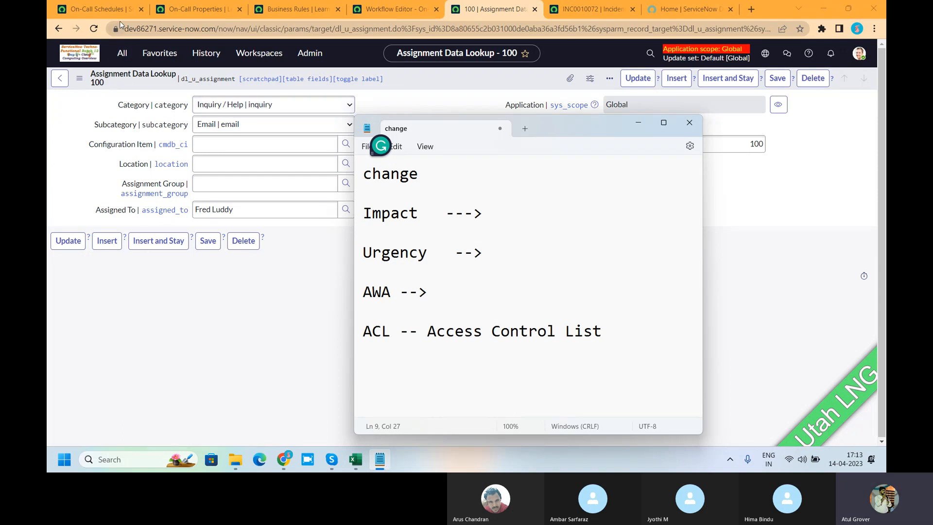
Return to the On-Call Schedules page in Chrome, search the ServiceNow navigator for ACL, and open the access control list module.
click(97, 9)
click(122, 53)
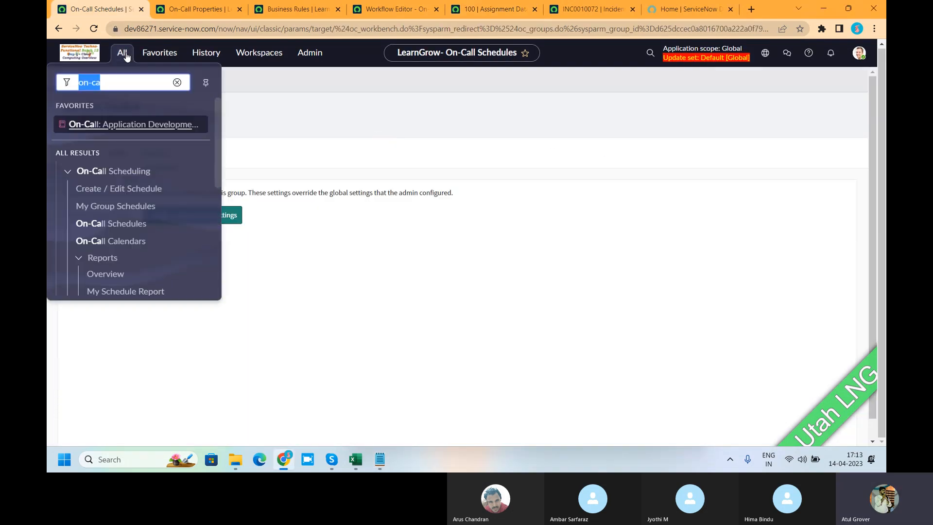
text(ACL)
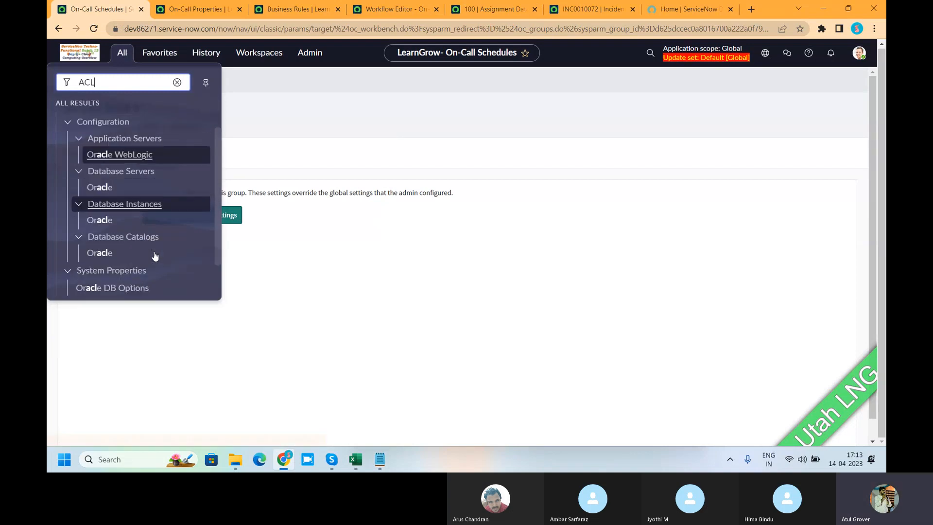
scroll(155, 256, down, 2)
click(119, 281)
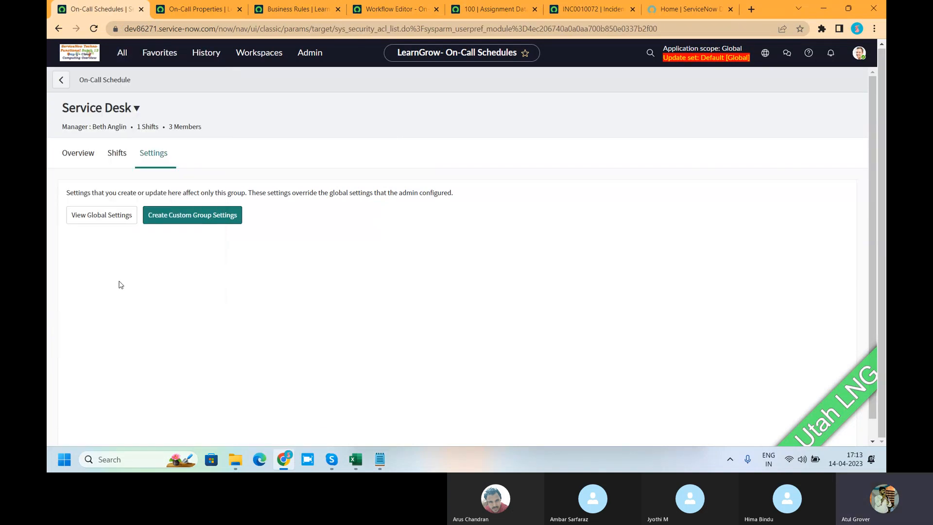
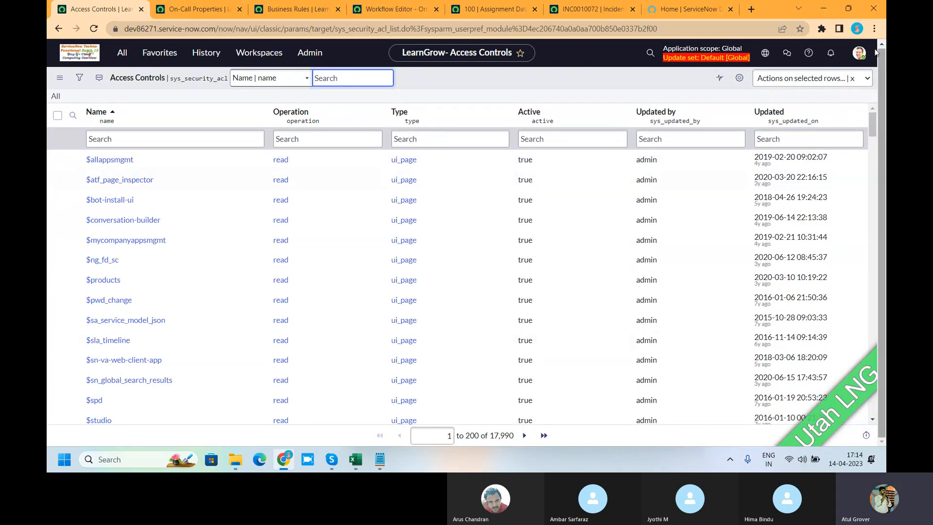
Elevate the session to the security_admin role and start a new access control record.
click(859, 52)
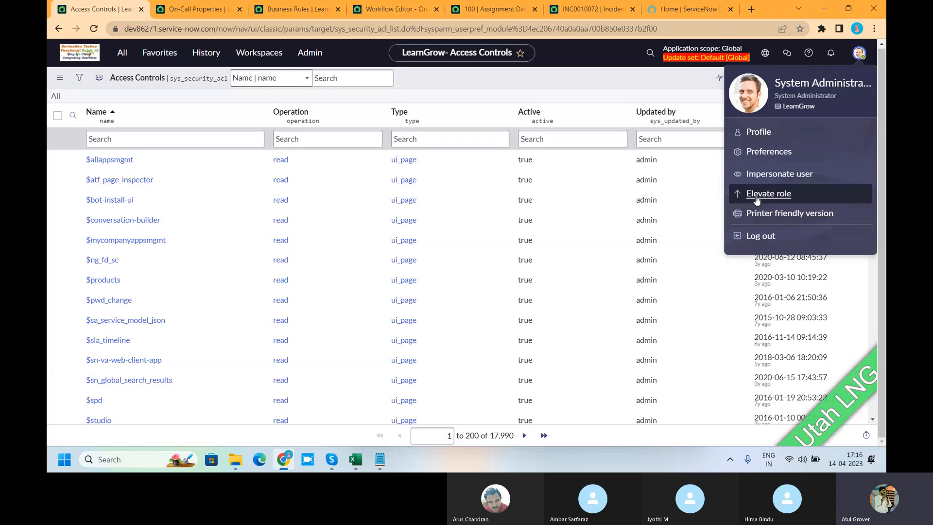
click(756, 197)
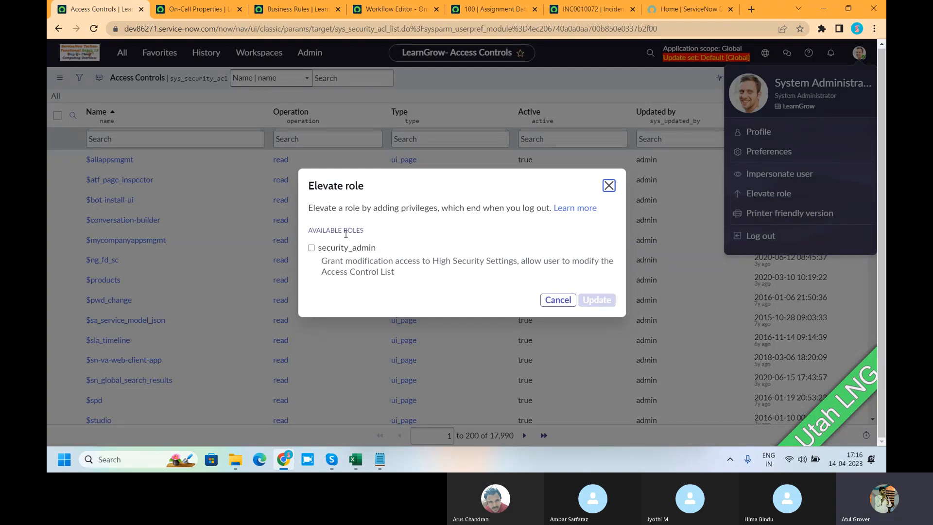
click(312, 248)
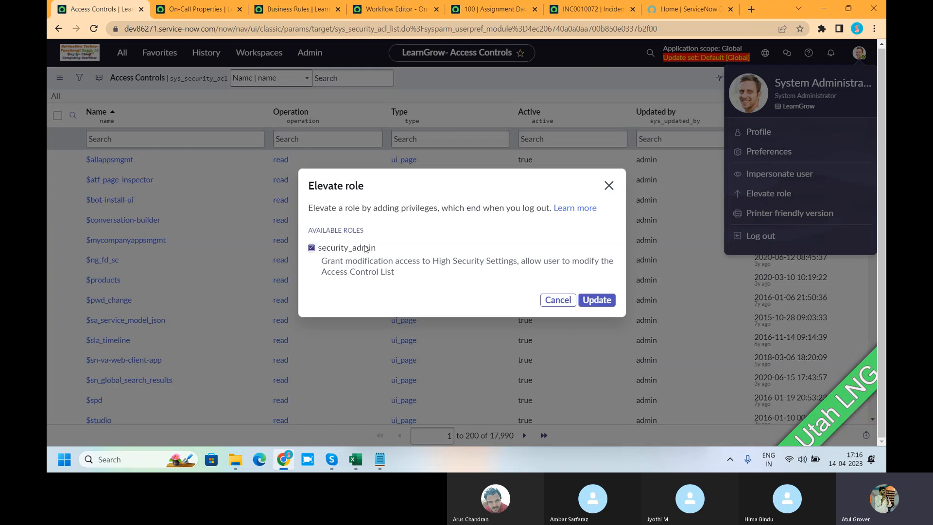
click(598, 303)
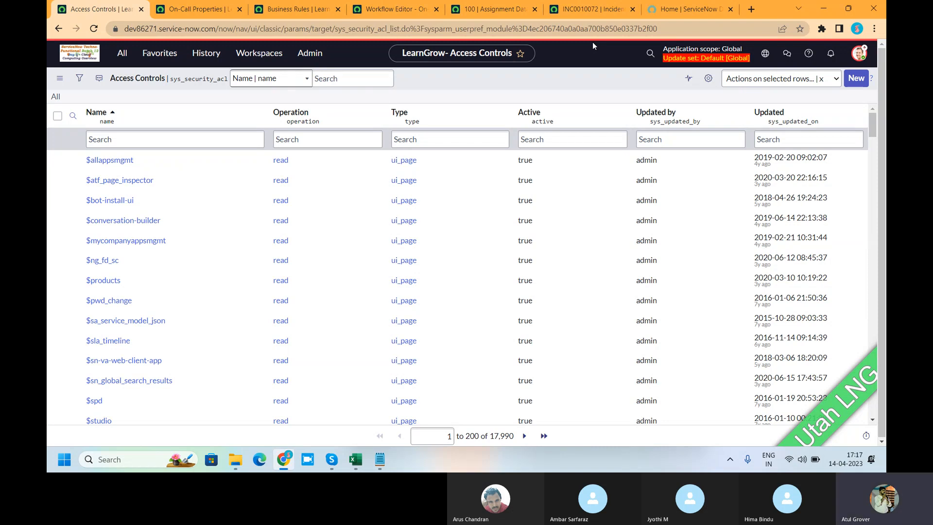
click(856, 77)
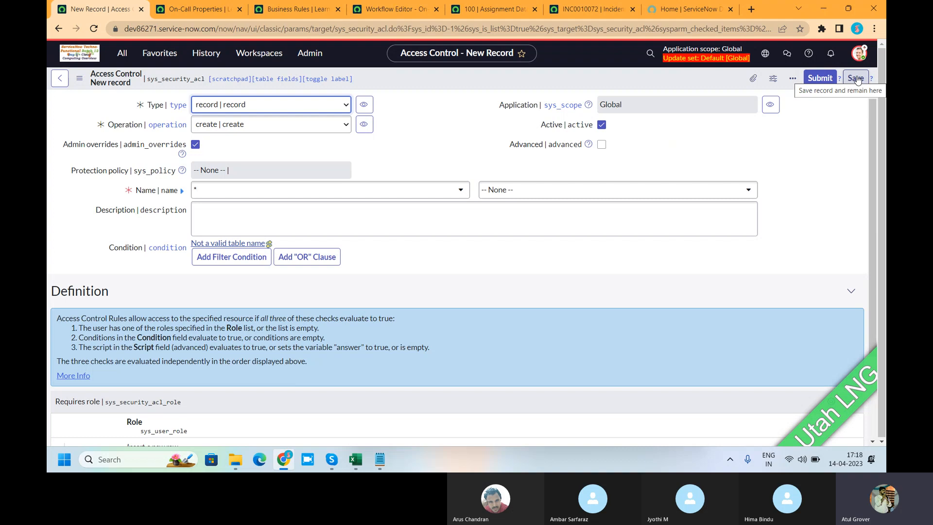
Switch to the Notepad note and add the line "Tabel" below the ACL entry, separated by a blank line.
click(381, 460)
key(Return)
key(Return)
text(Tave)
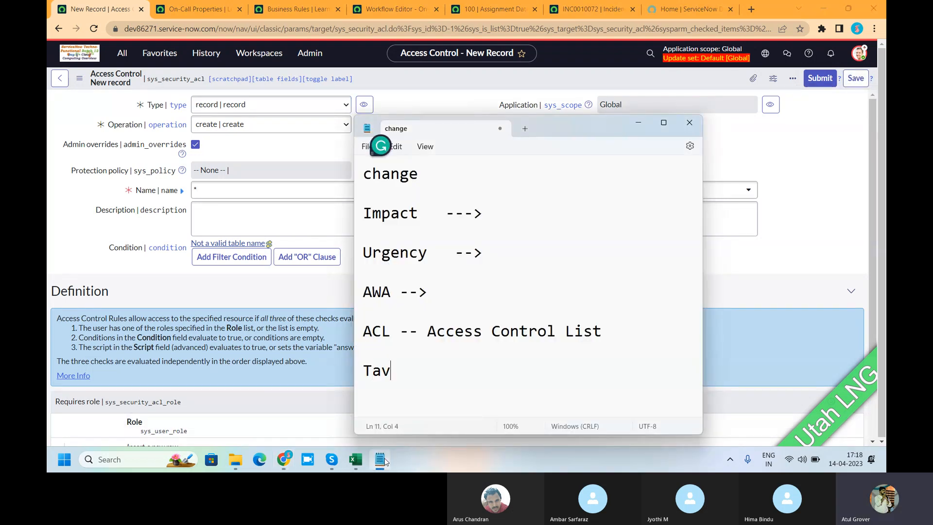
key(BackSpace)
key(BackSpace)
key(BackSpace)
text(bel)
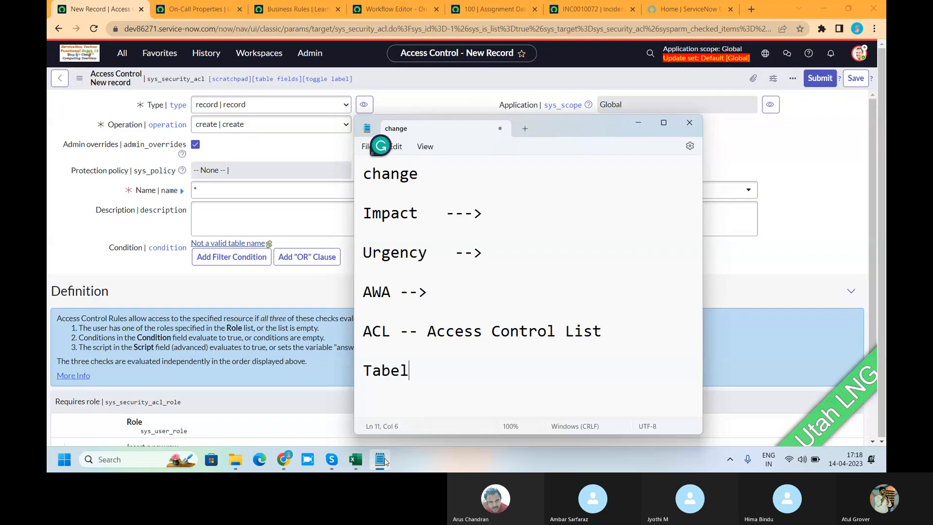
key(Return)
key(Return)
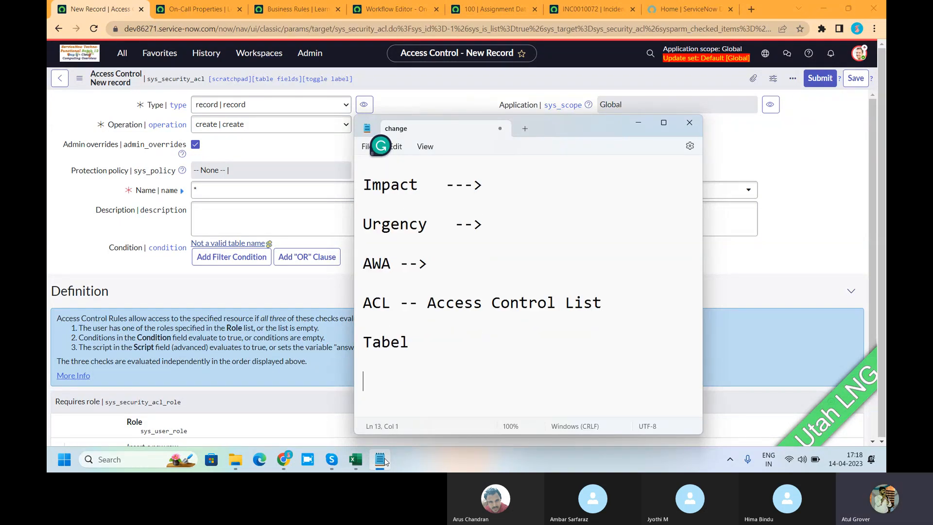
Add the line "Field Level" below Tabel, accepting the suggested capitalization of the second word.
text(Field le)
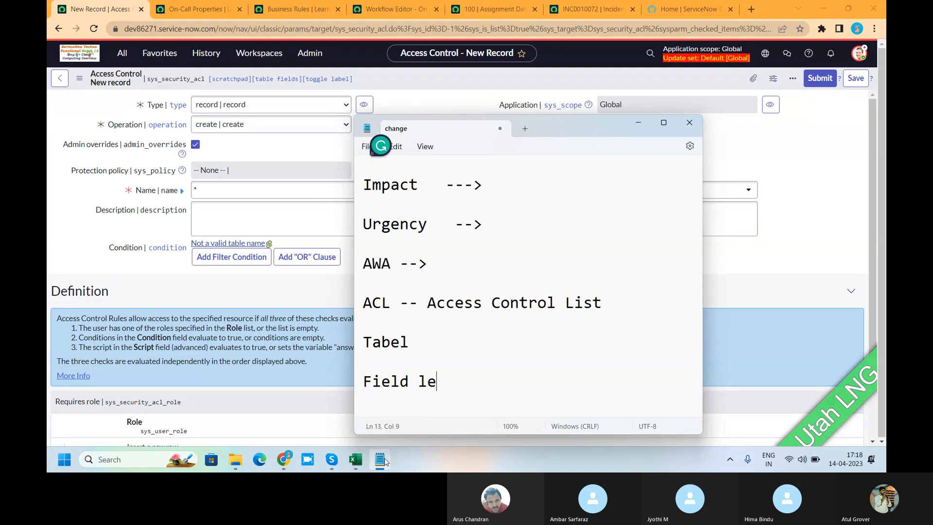
text(vel)
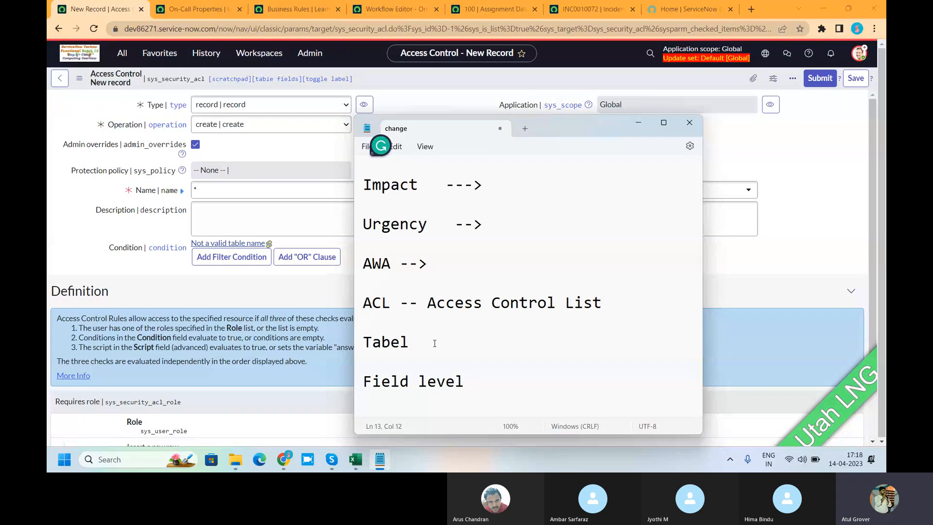
drag(417, 342, 367, 341)
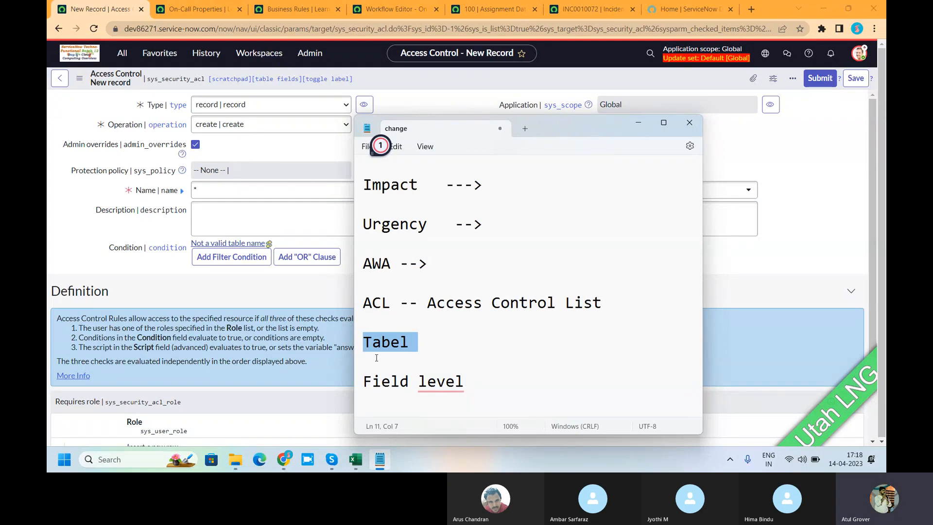
mouse_move(454, 382)
click(430, 416)
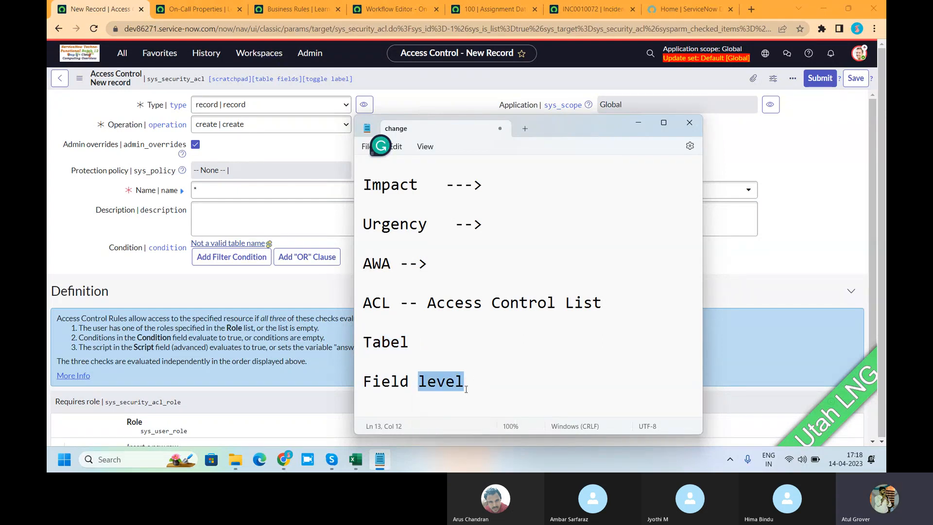
drag(464, 381, 357, 380)
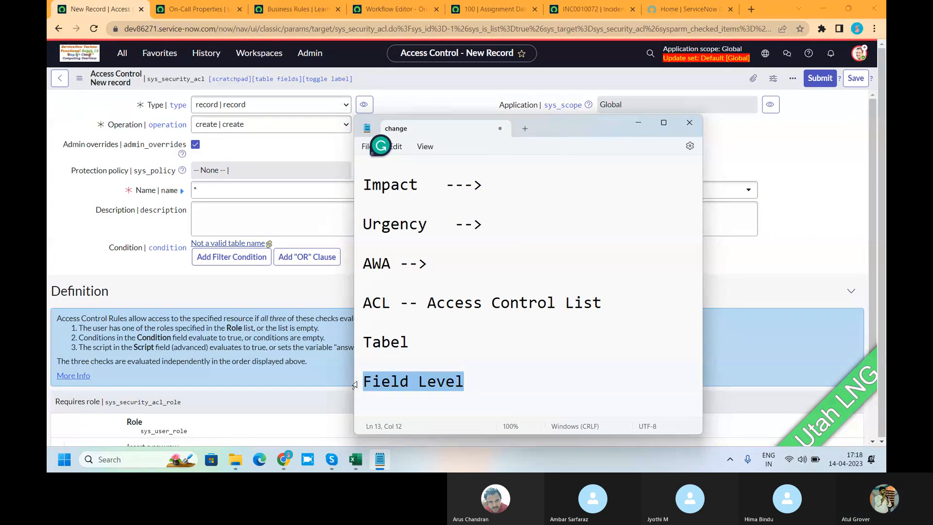
Add the line "CRUD --" directly below the "ACL -- Access Control List" line and highlight its letters.
click(619, 299)
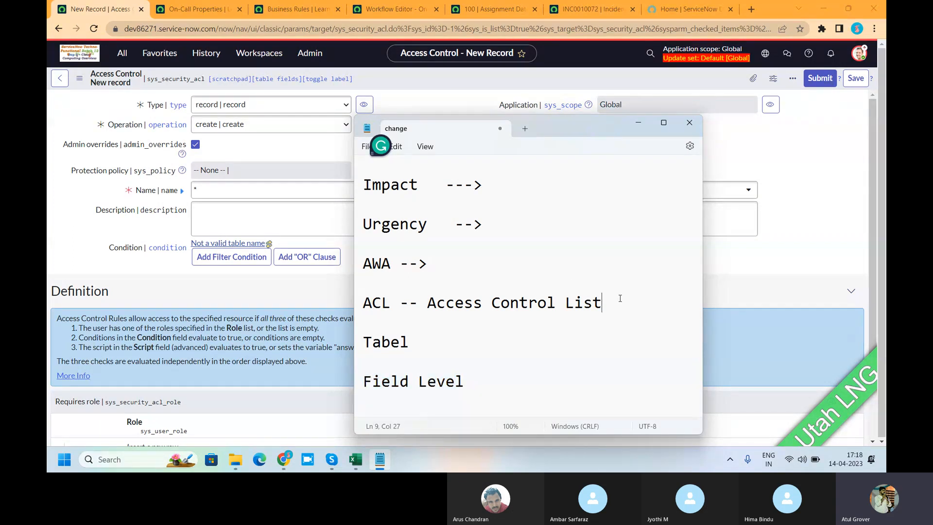
key(Return)
text(CRUD --)
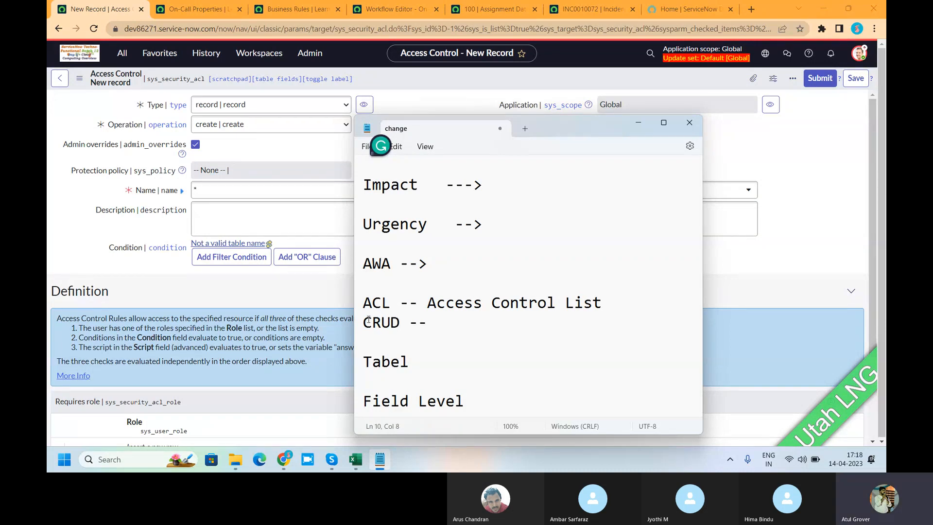
drag(373, 322, 391, 324)
Return to Chrome, view the new access control's Operation choices, and open column personalization for the Business Rules list.
click(258, 126)
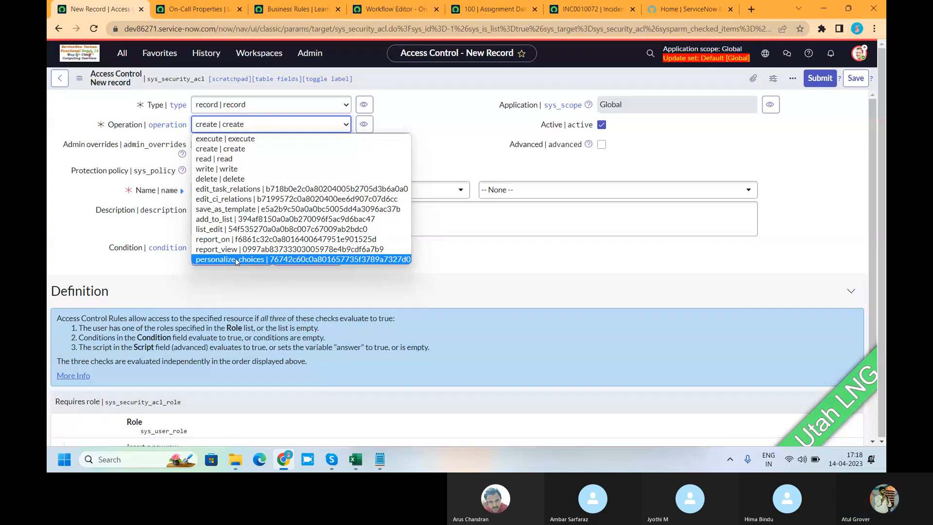
click(298, 9)
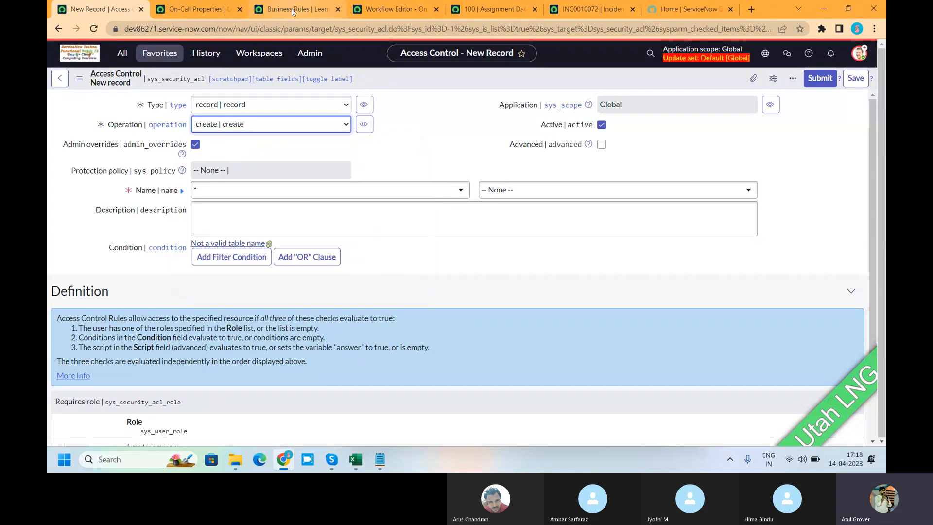
click(708, 77)
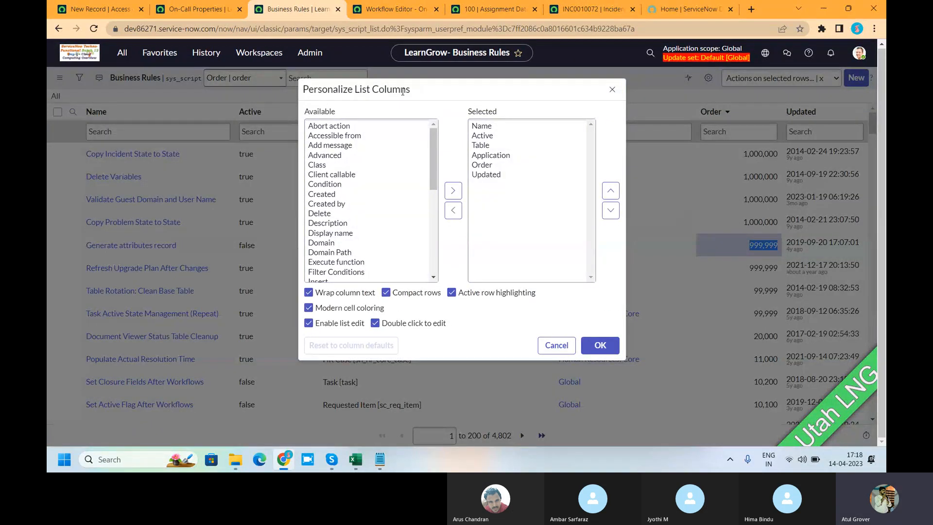
Return to the new access control record and set its operation to personalize_choices.
click(79, 10)
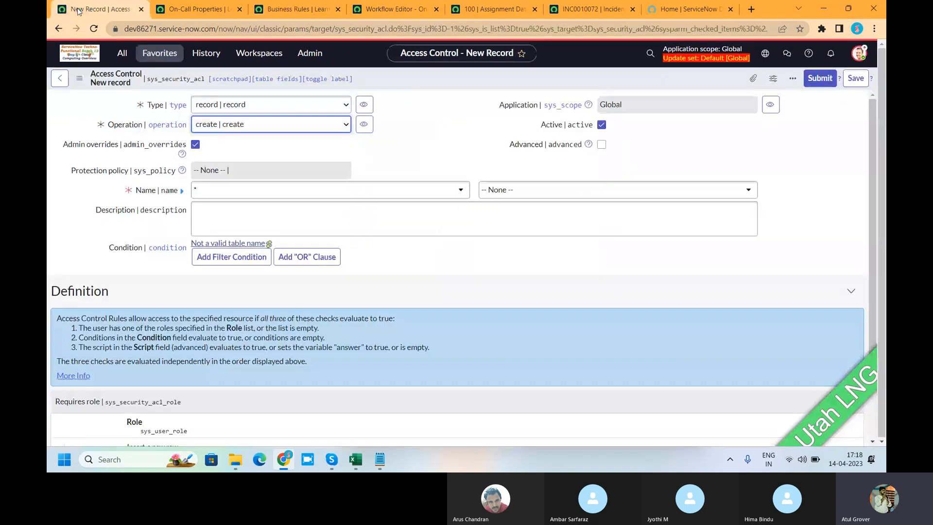
click(287, 127)
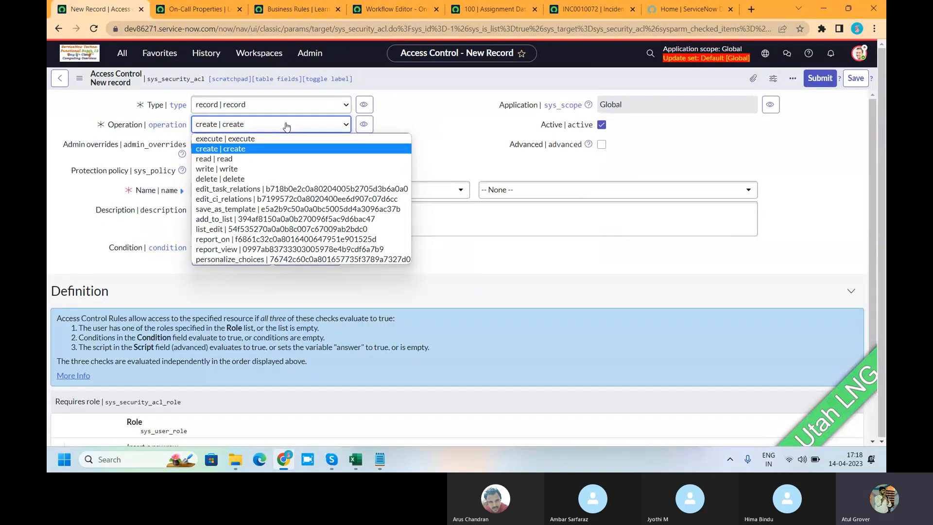
click(252, 258)
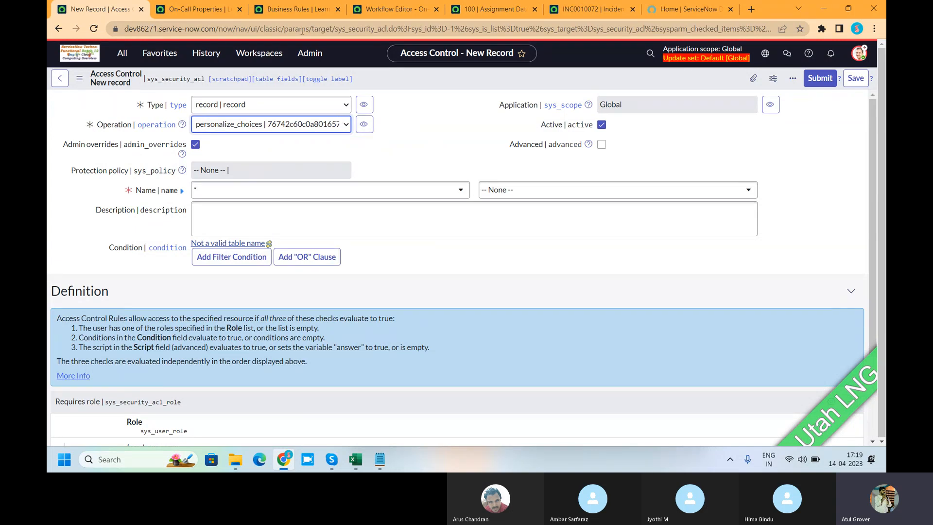
Look through the open lookup, incident and On-Call Properties pages and review the Business Rules column personalization before returning to the access control.
click(470, 12)
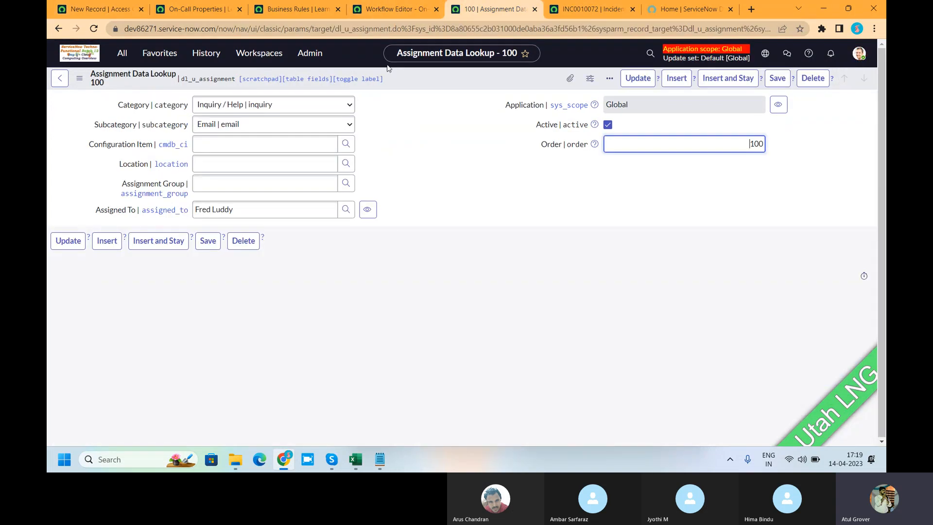
click(554, 10)
click(205, 10)
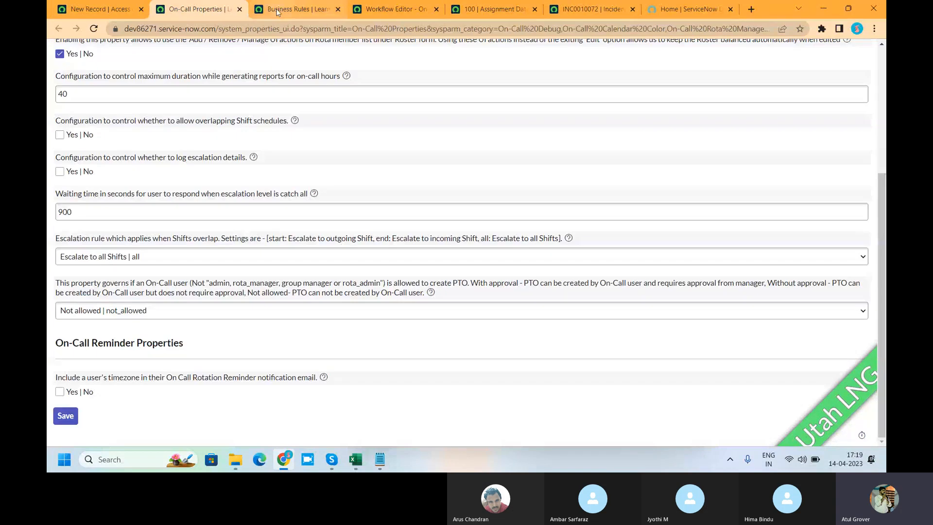
click(298, 9)
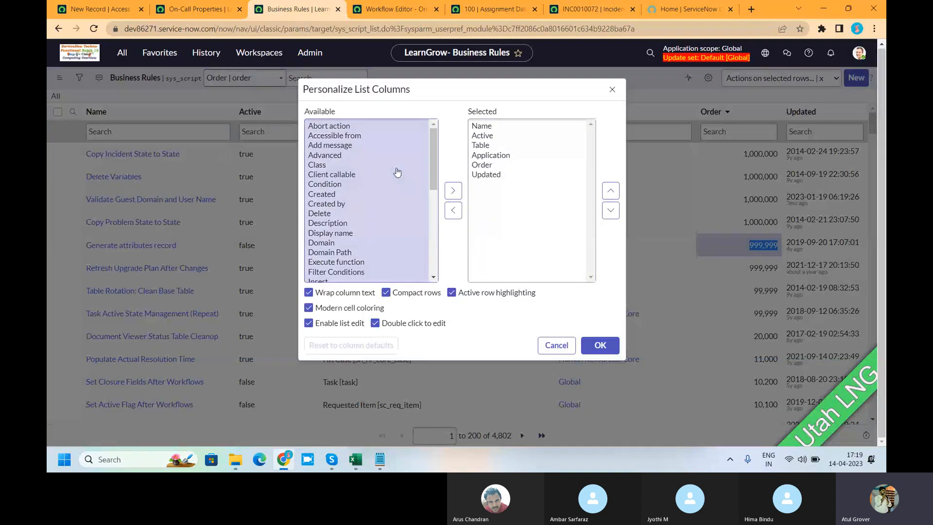
click(97, 9)
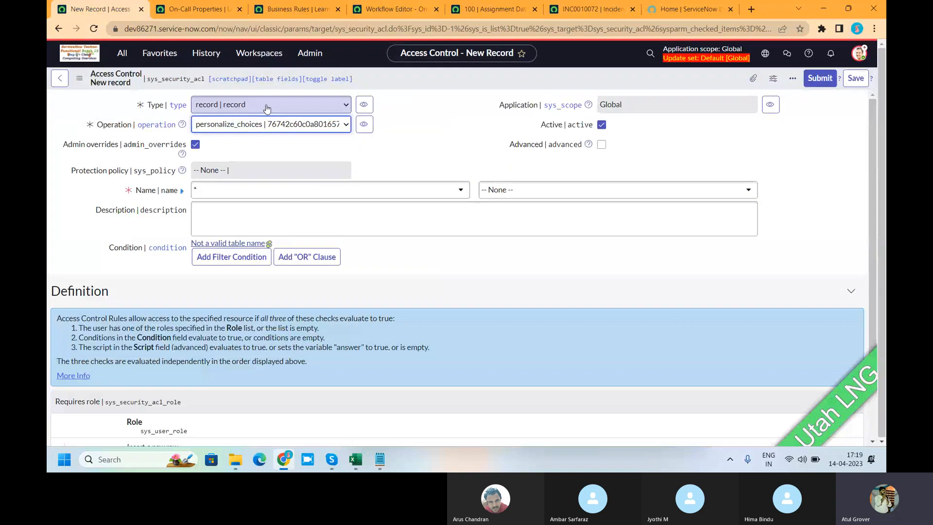
View the Operation choices again and examine the form header actions and additional options on incident INC0010072.
click(262, 127)
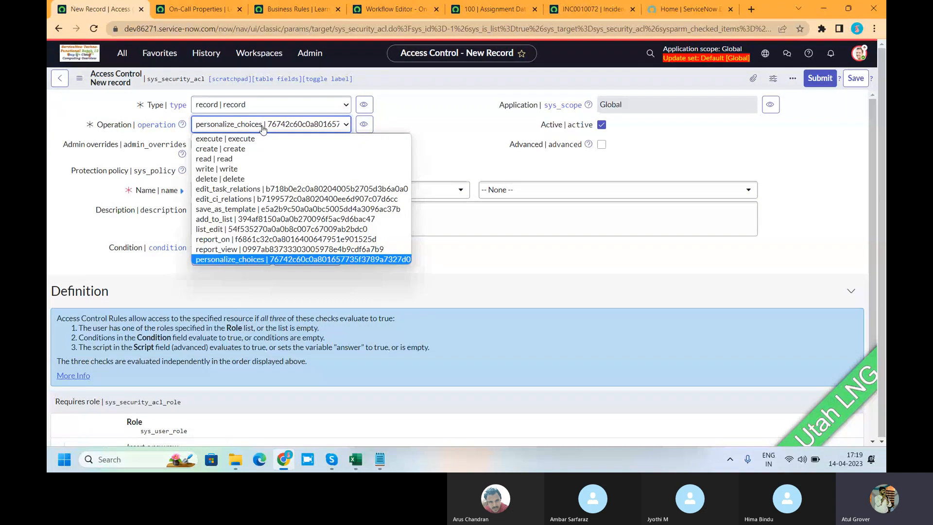
click(551, 7)
right_click(374, 79)
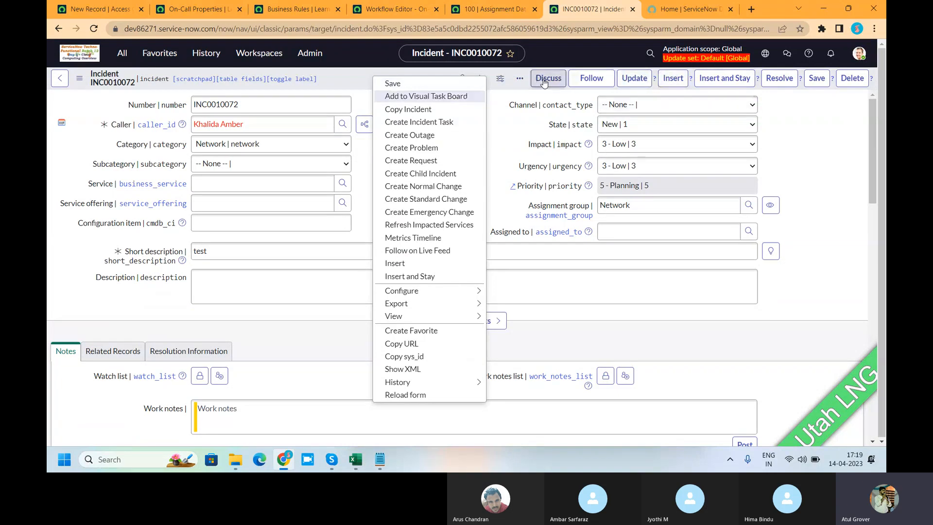
click(521, 78)
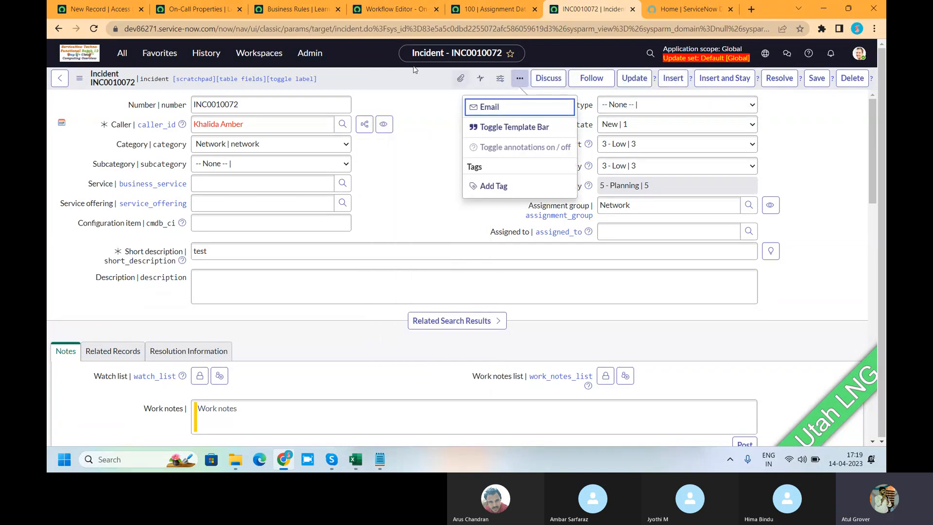
right_click(396, 78)
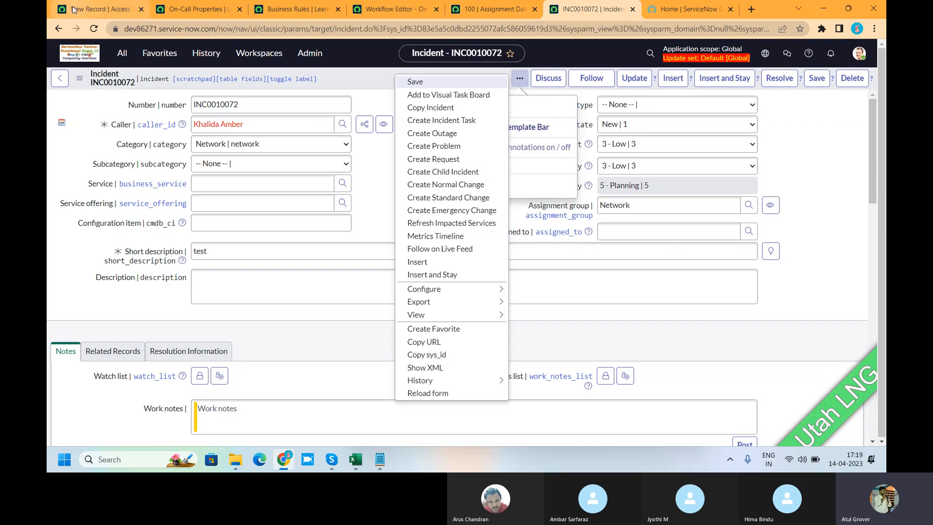
Review the access control's Operation choices once more and cancel the column personalization left open on the Business Rules list.
click(92, 8)
click(294, 130)
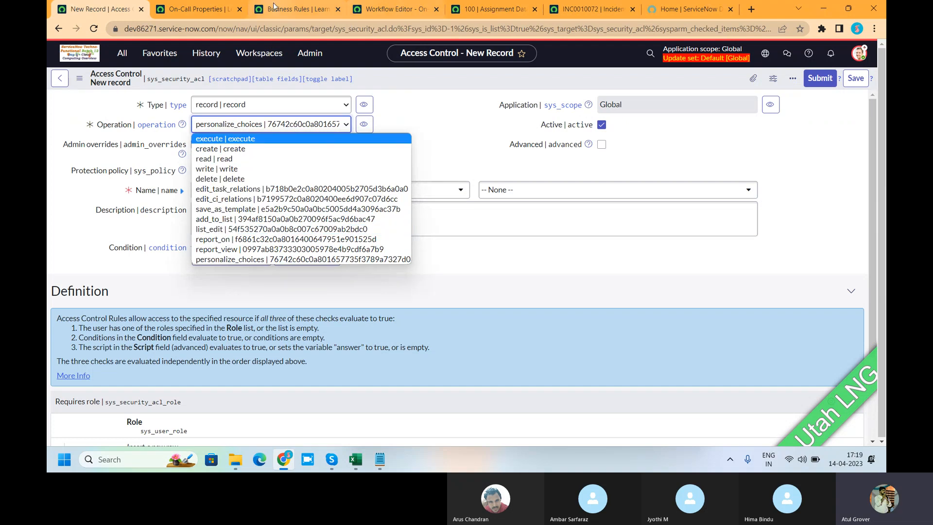
click(395, 11)
click(395, 11)
click(486, 11)
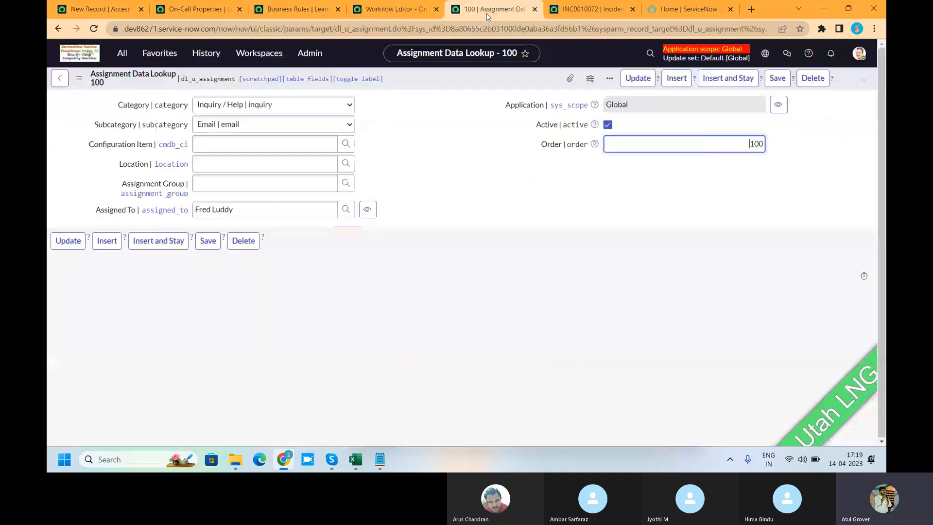
click(209, 11)
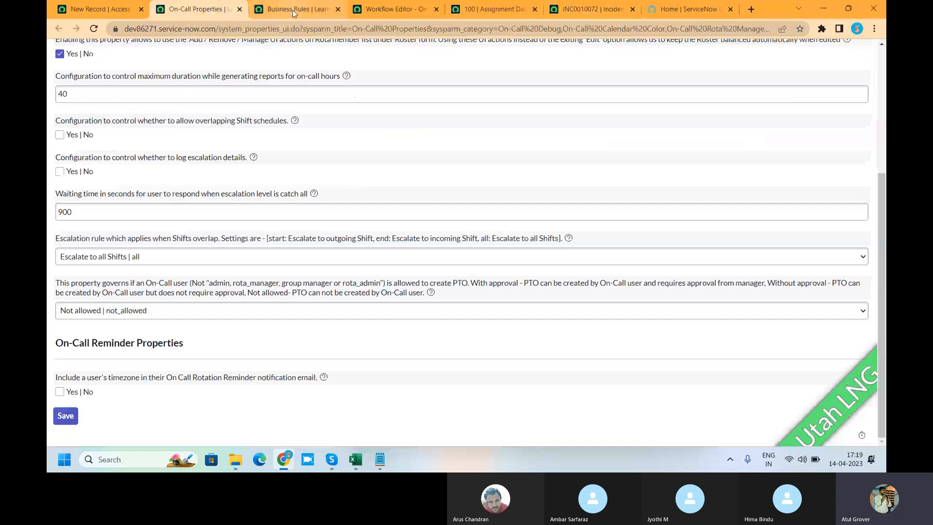
click(294, 11)
click(570, 345)
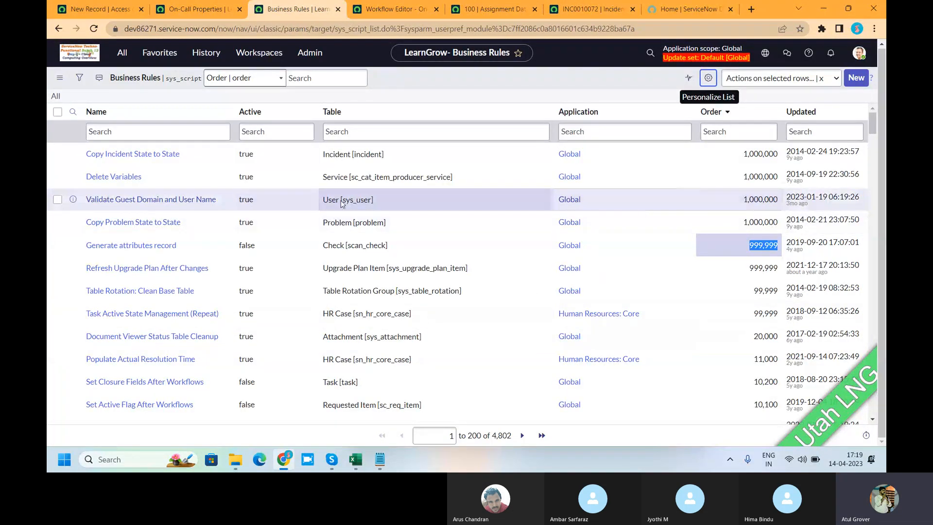
Return to the new access control record and set its operation to create.
click(92, 12)
click(290, 127)
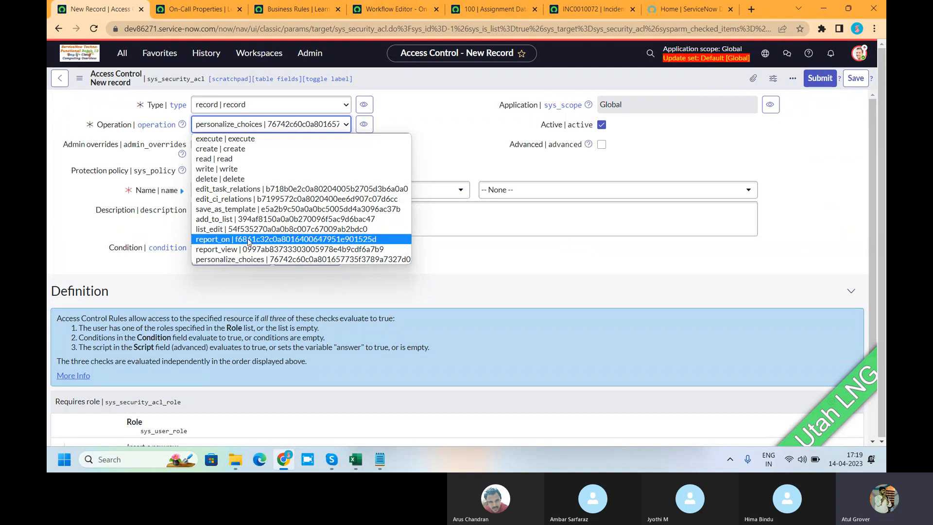
click(245, 152)
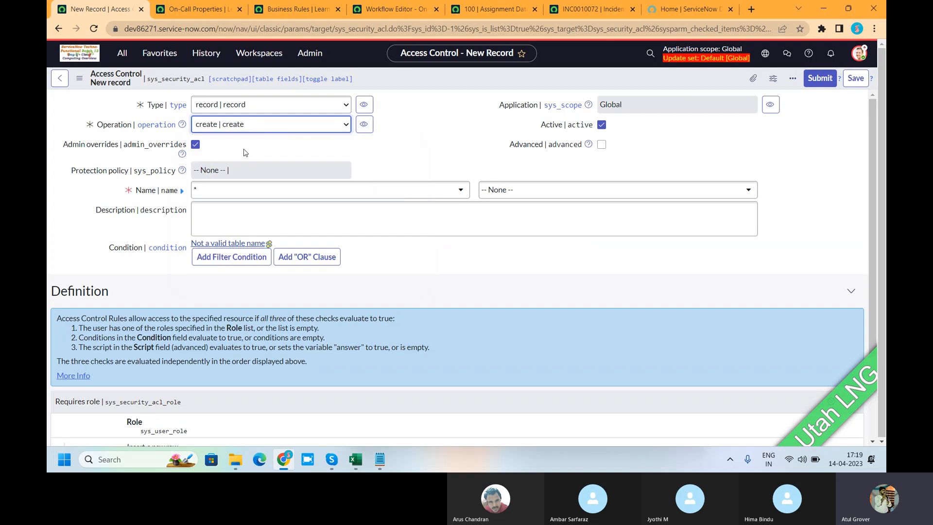
Review the Type choices of the new access control and keep the type as record.
click(256, 108)
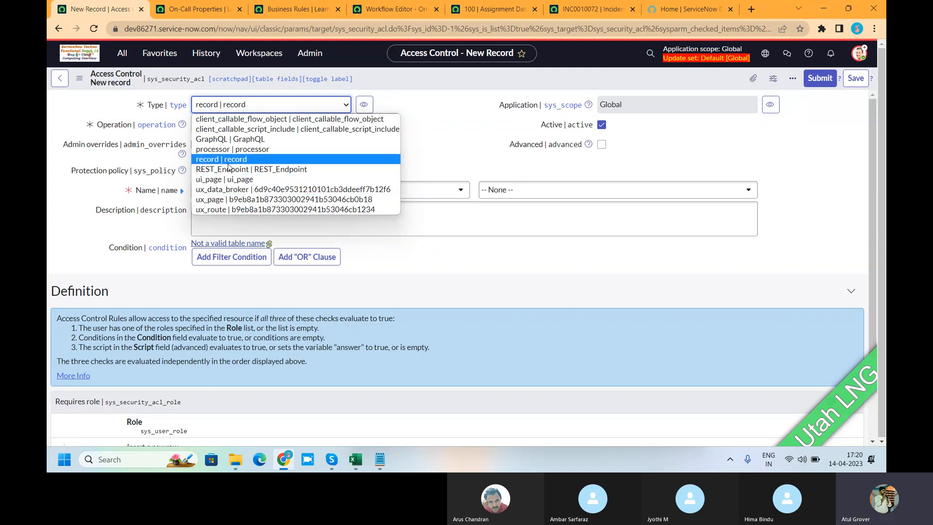
click(230, 163)
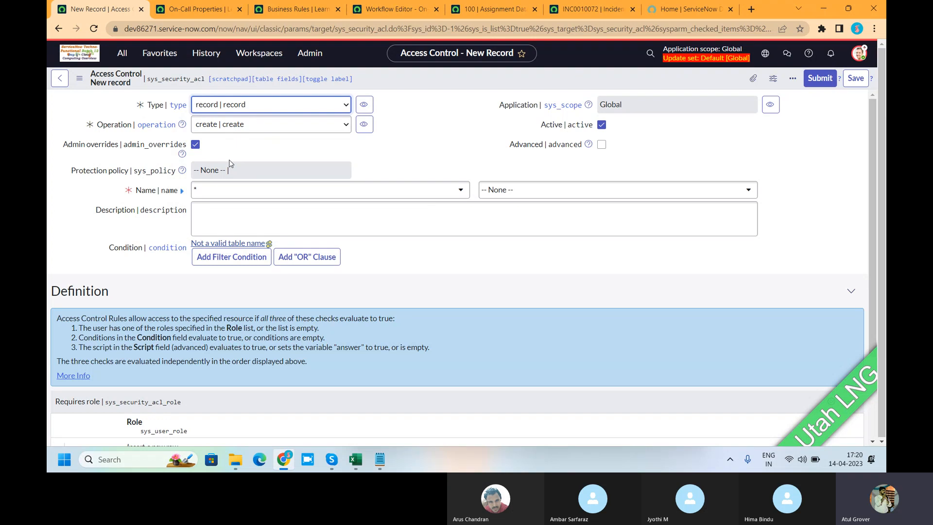
click(243, 106)
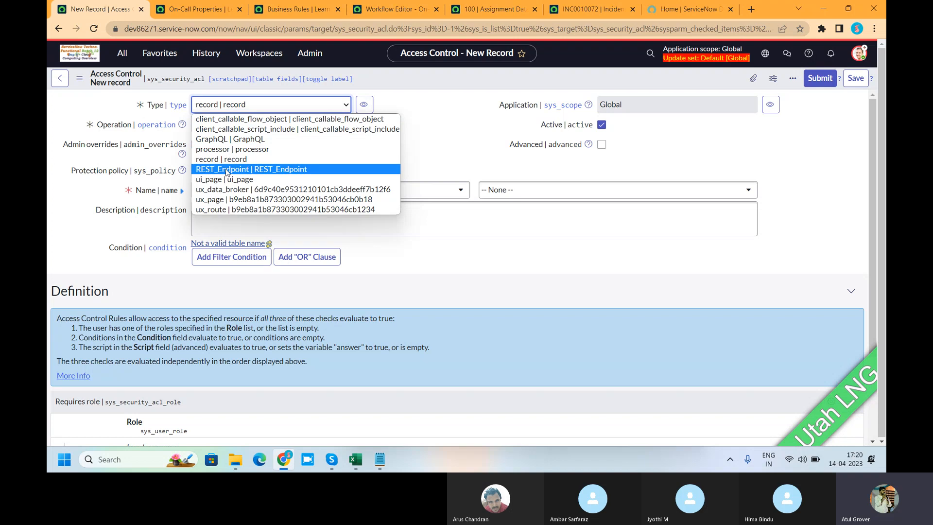
click(442, 136)
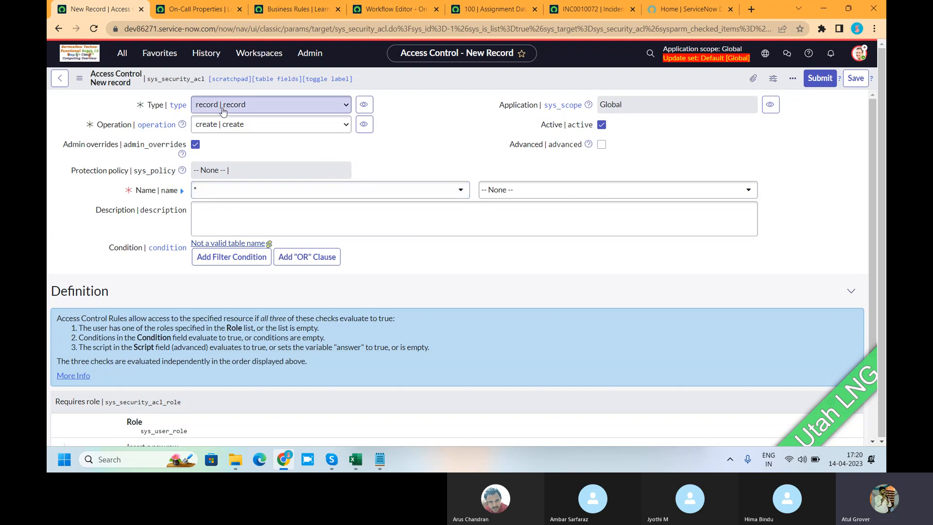
Target the Assigned to field of the Incident [incident] table in the access control's name and set the operation to write.
click(199, 195)
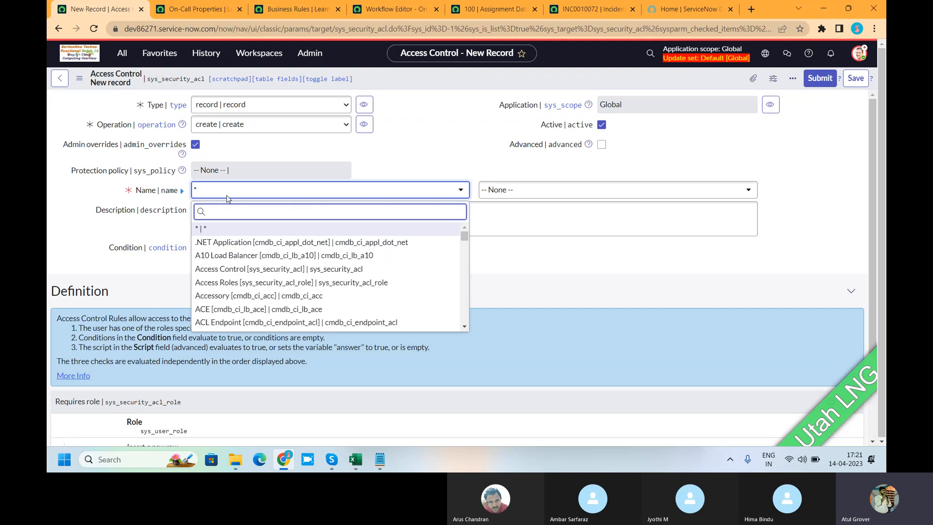
text(incident)
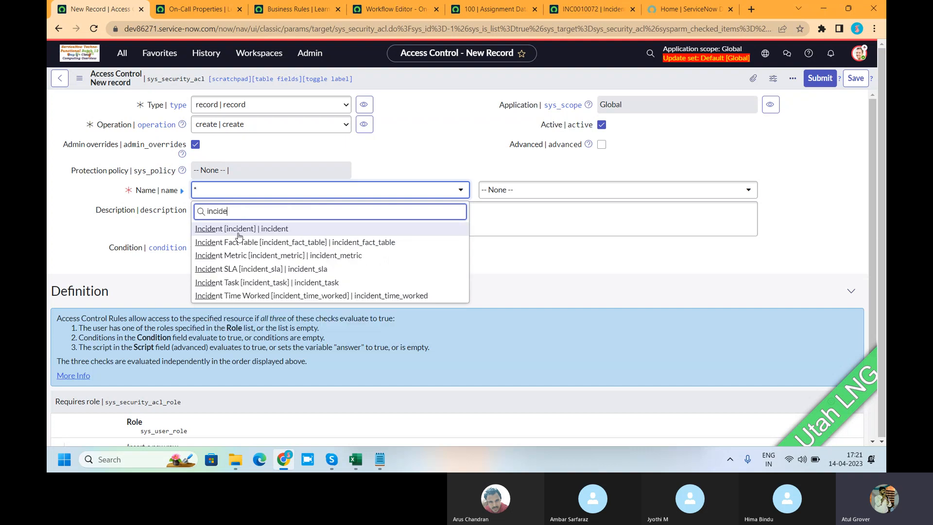
click(240, 229)
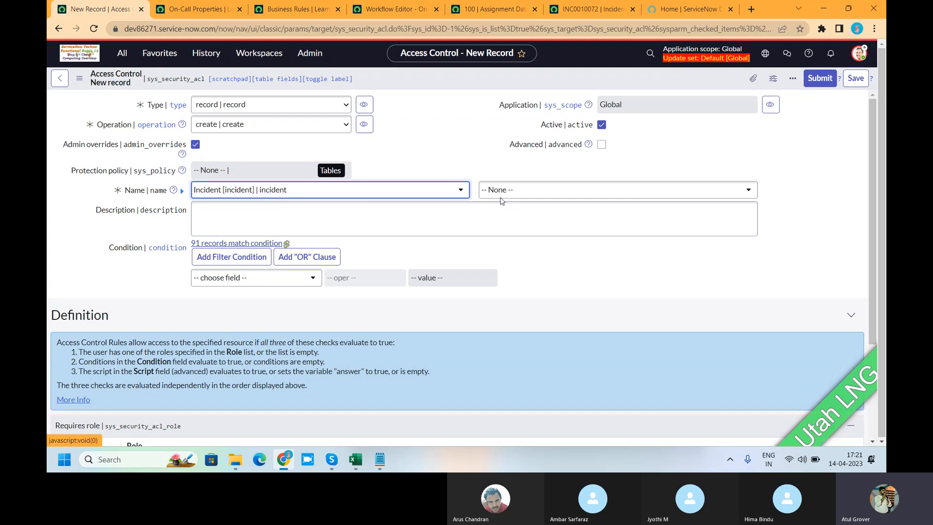
click(528, 190)
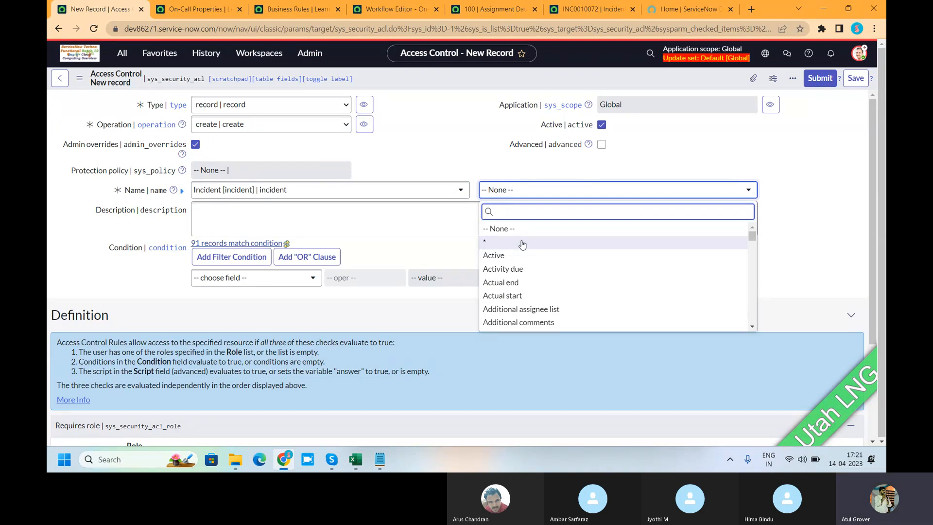
click(489, 247)
click(510, 190)
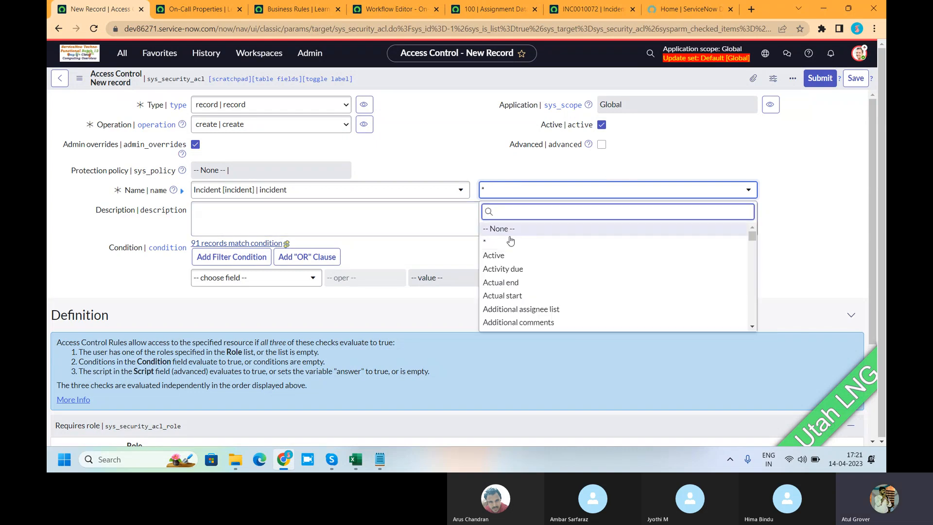
scroll(511, 267, down, 3)
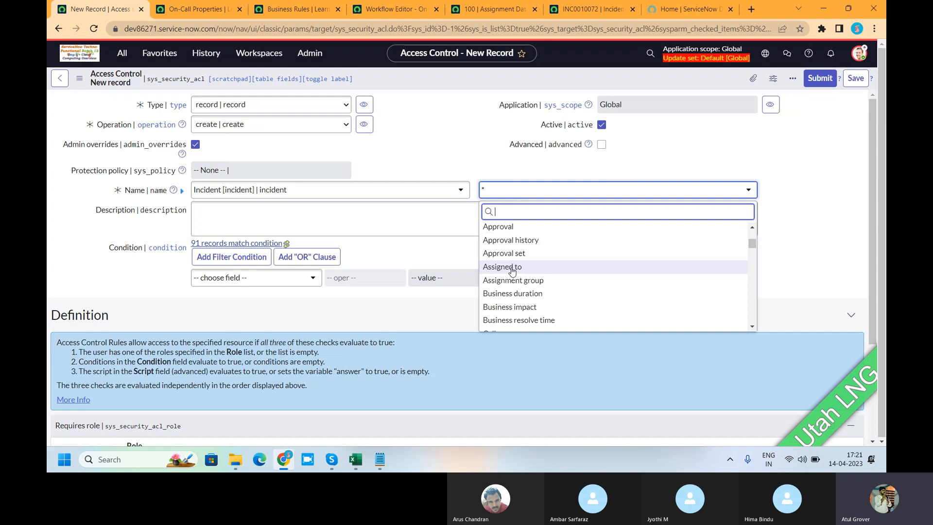
click(511, 268)
click(265, 131)
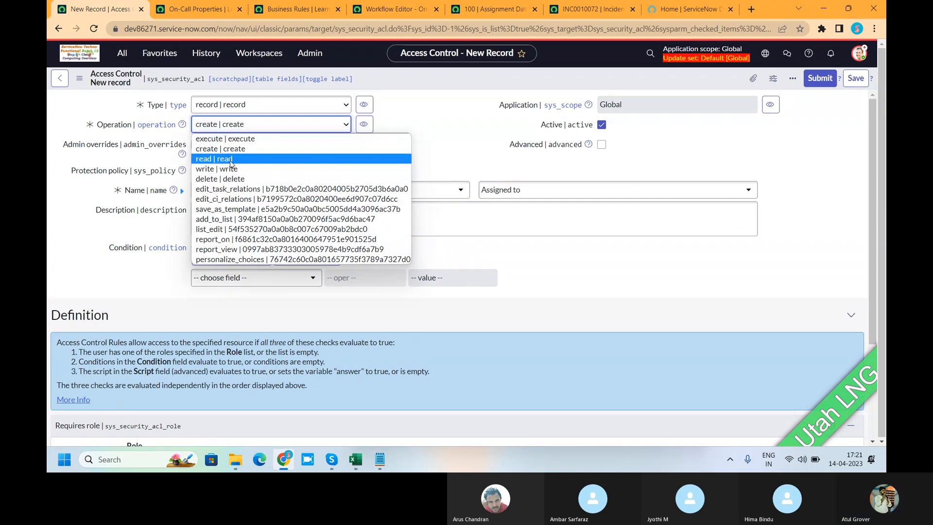
click(230, 168)
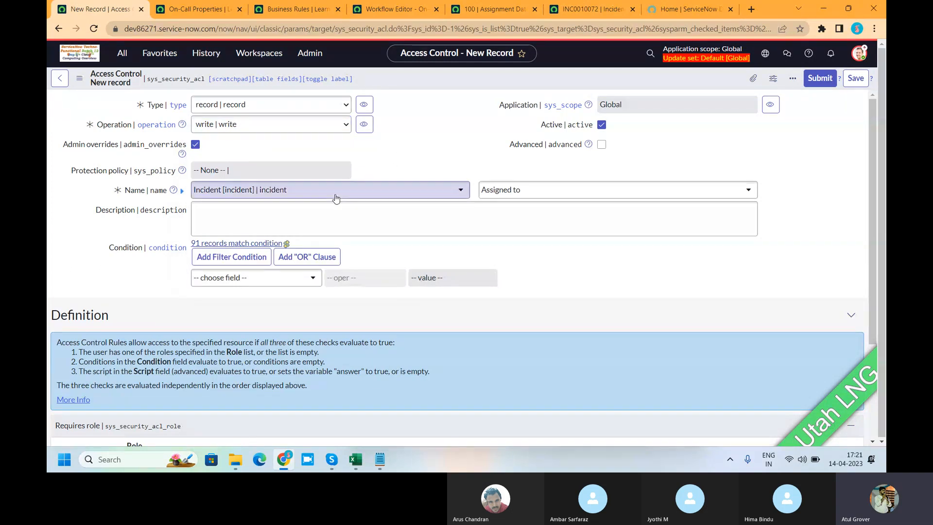
Add the list_updater role to the access control's Requires role list.
scroll(215, 207, down, 2)
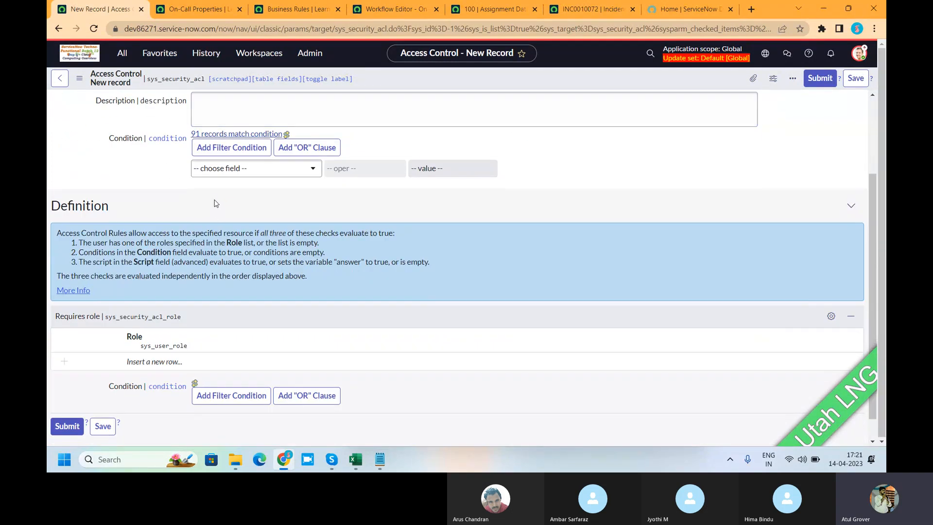
scroll(215, 204, down, 1)
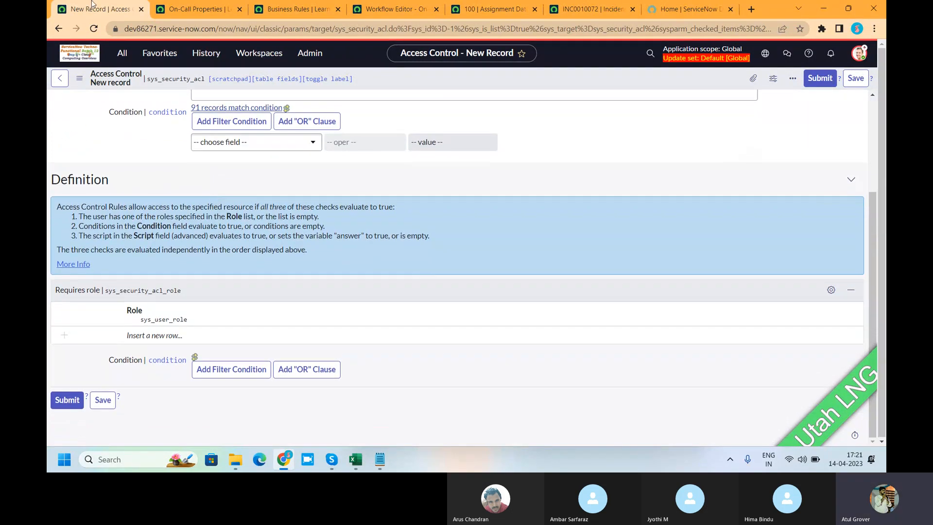
double_click(169, 334)
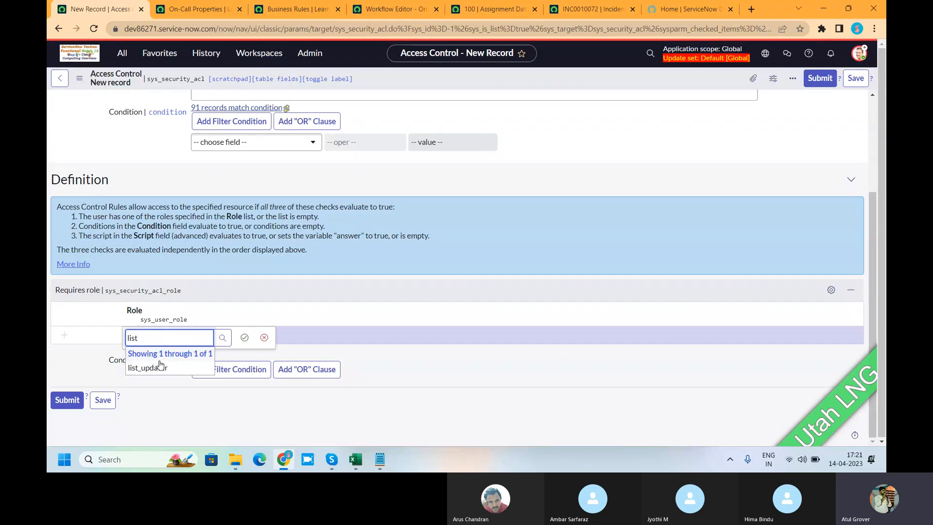
click(156, 367)
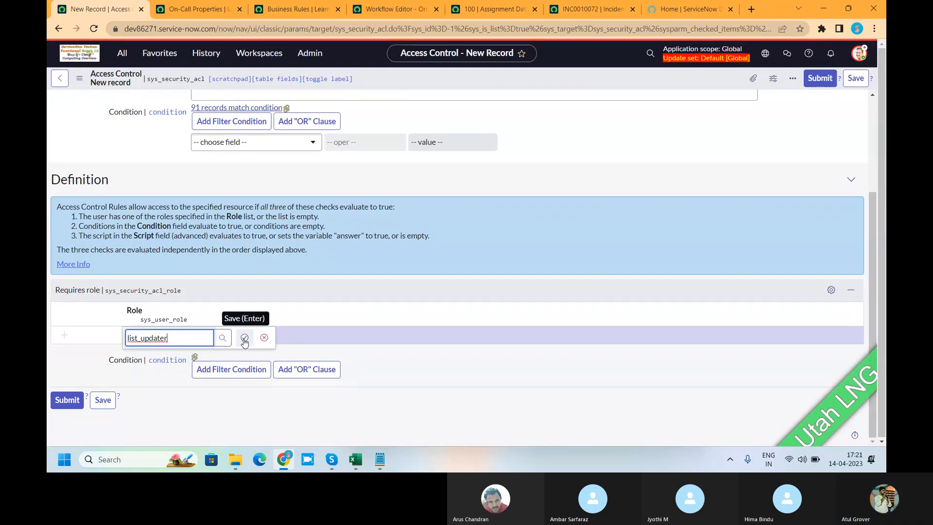
click(245, 338)
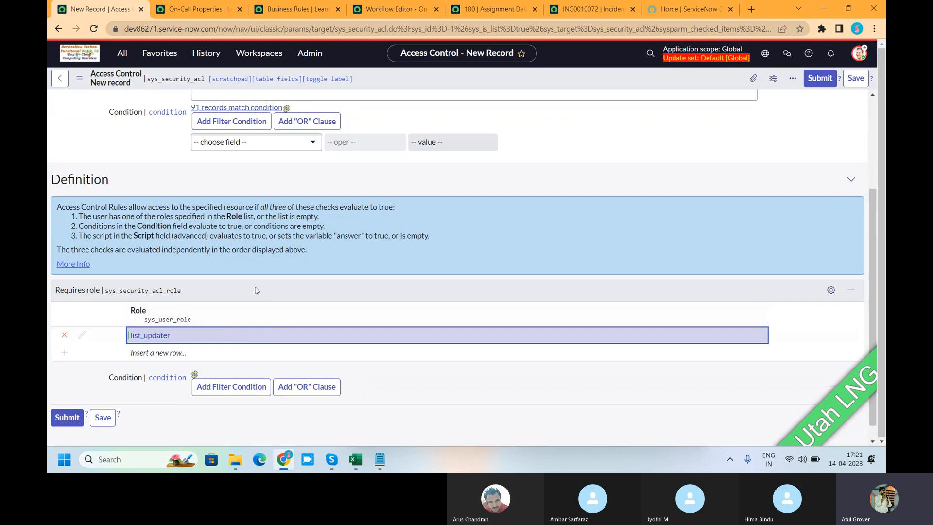
Turn off Admin overrides and save the access control, continuing through the security rules verification for incident.assigned_to.
scroll(335, 280, up, 2)
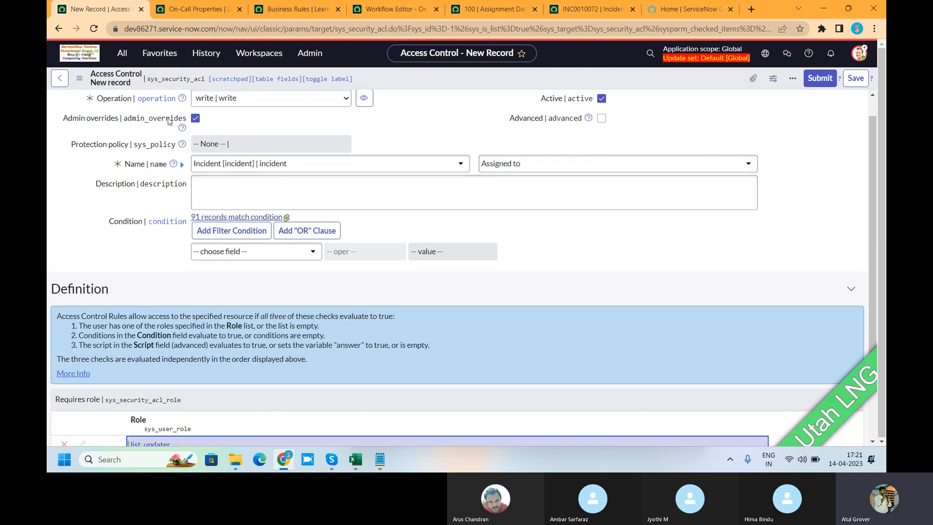
click(196, 118)
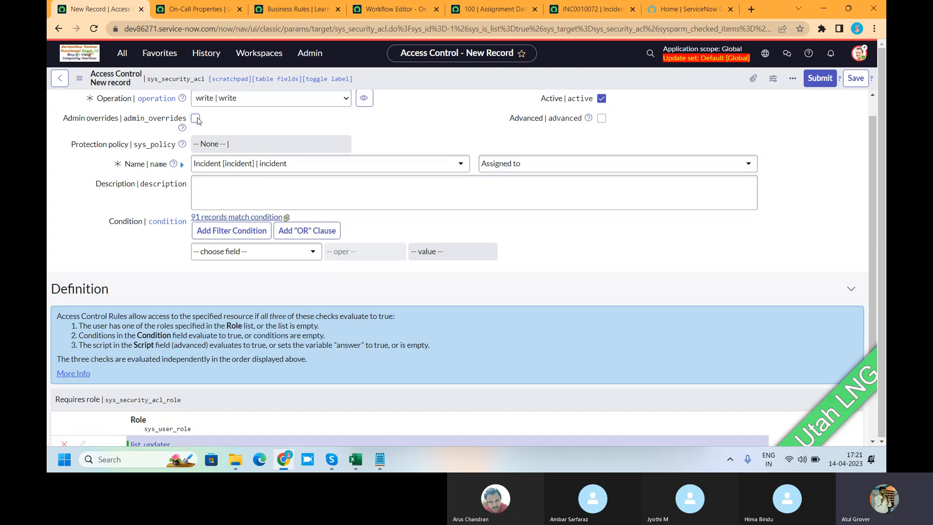
scroll(204, 190, down, 3)
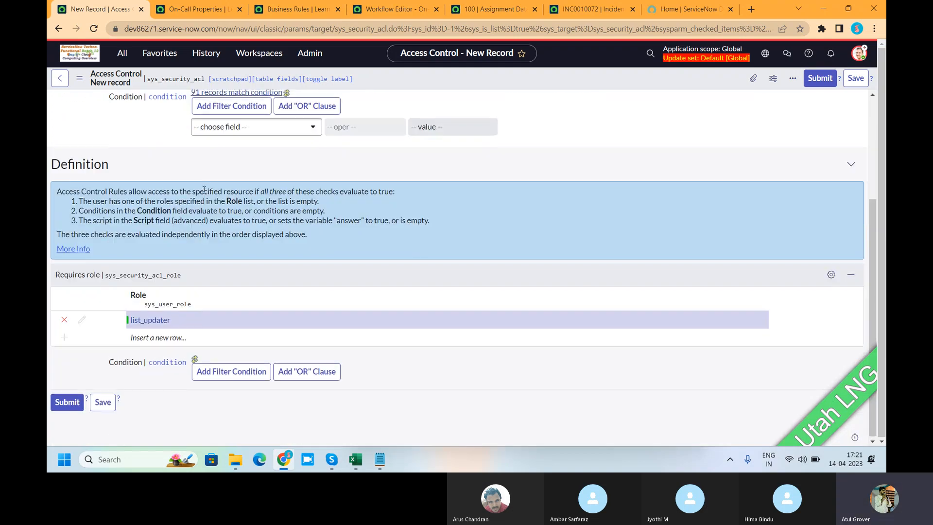
scroll(185, 270, up, 3)
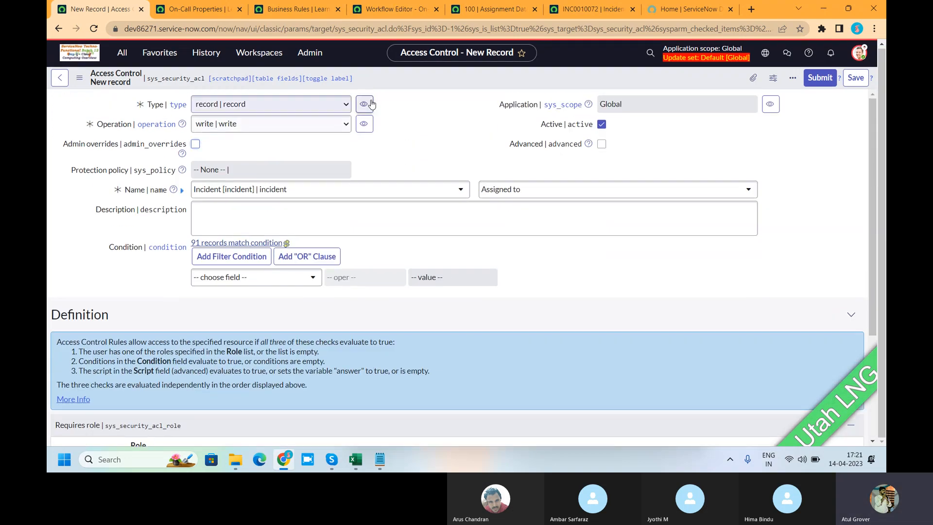
right_click(408, 80)
click(427, 90)
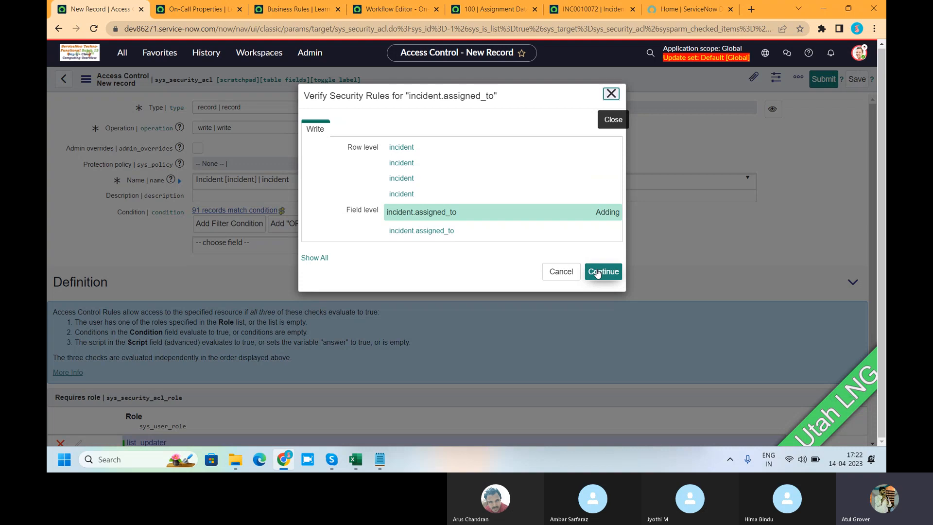
click(597, 273)
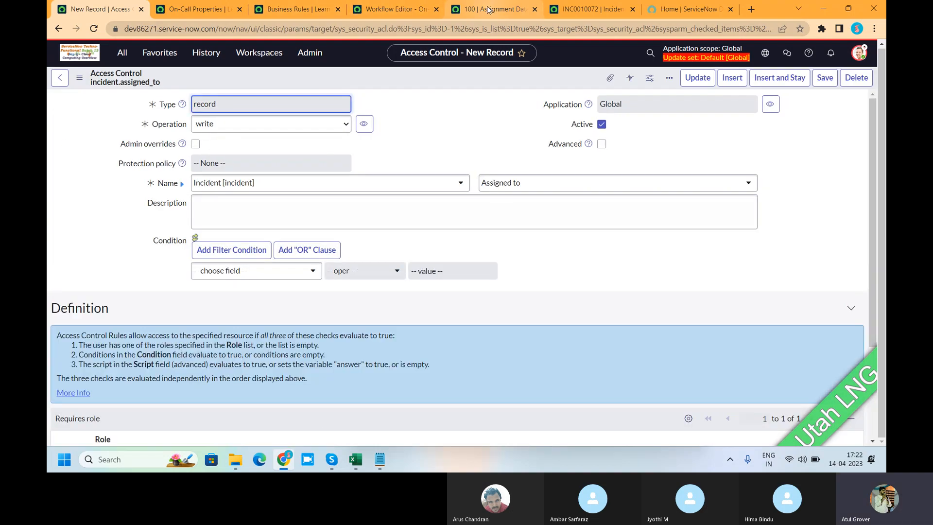
Go to the incident record's page and load the full incident list through incident_list.do instead.
click(454, 12)
click(390, 14)
click(564, 13)
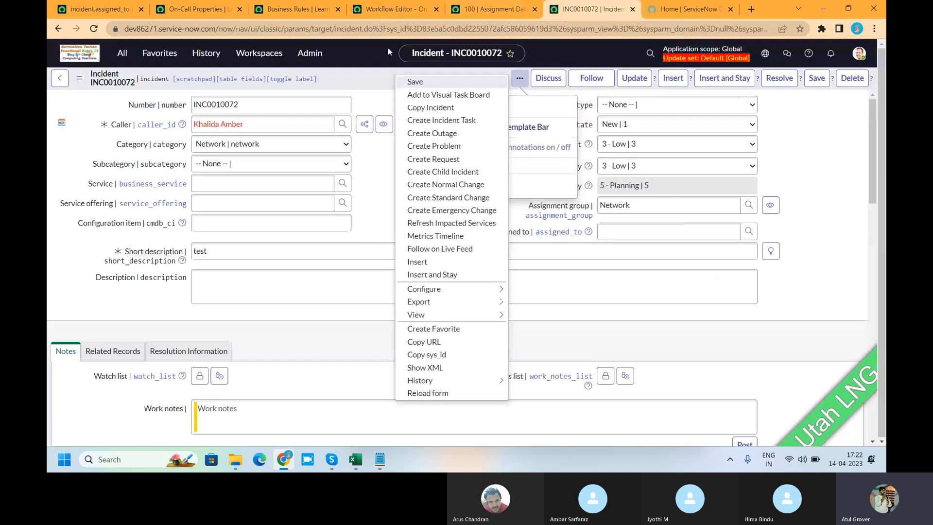
click(366, 30)
click(366, 30)
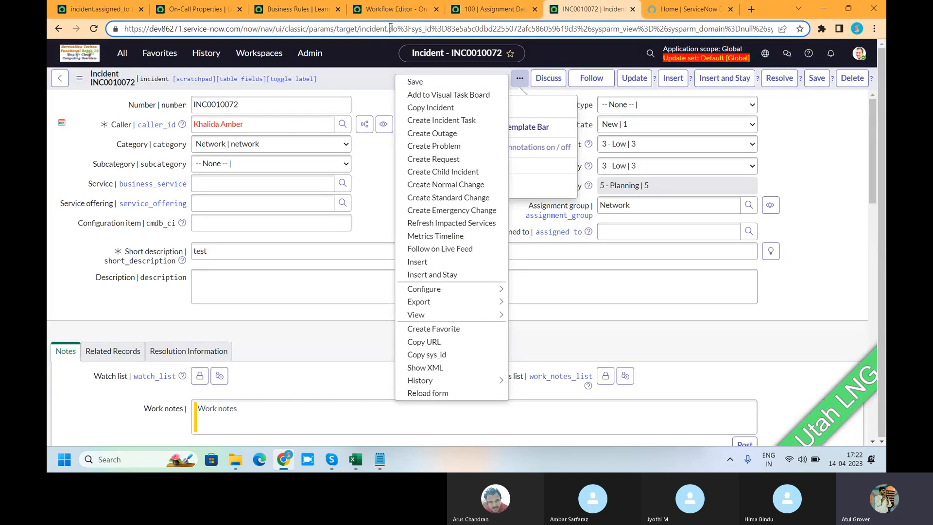
drag(390, 28, 772, 29)
text(_l)
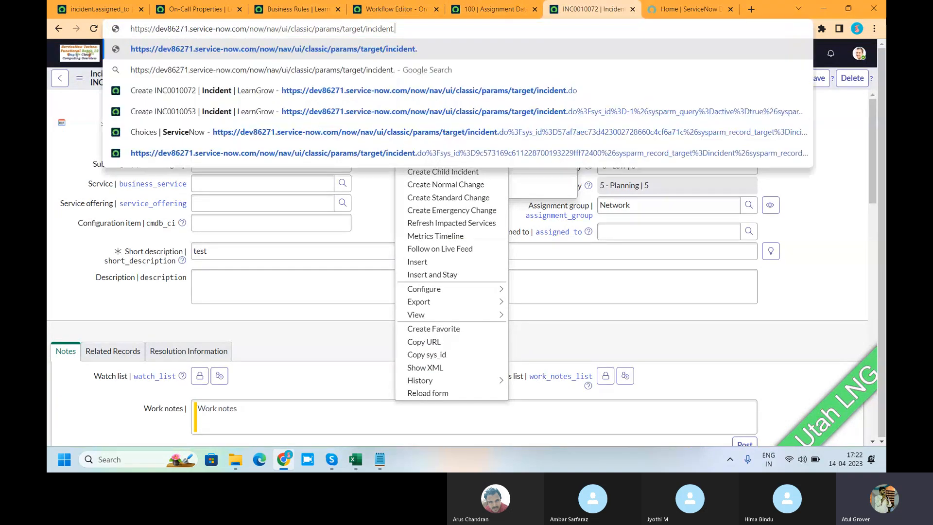
text(ist.do)
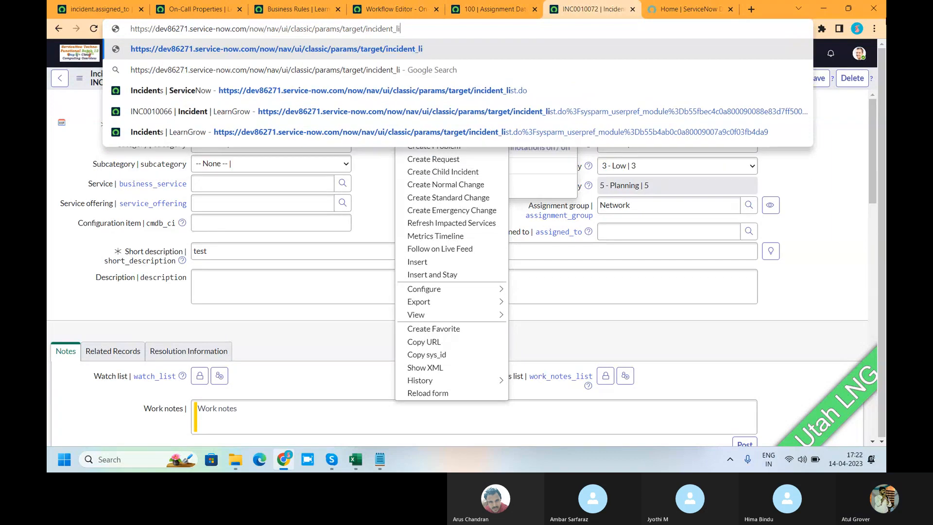
key(Return)
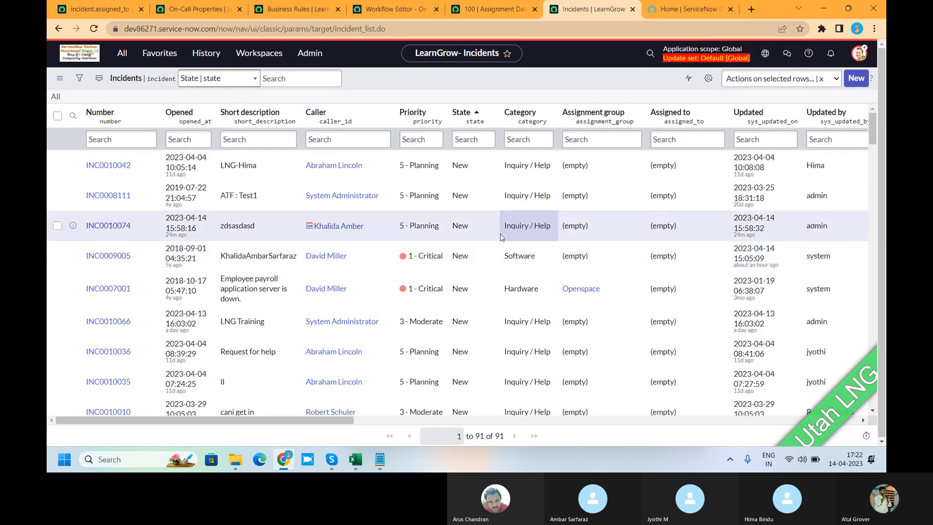
Test inline editing of the Assigned to cells for INC0010042 and INC0008111 in the incident list.
double_click(706, 162)
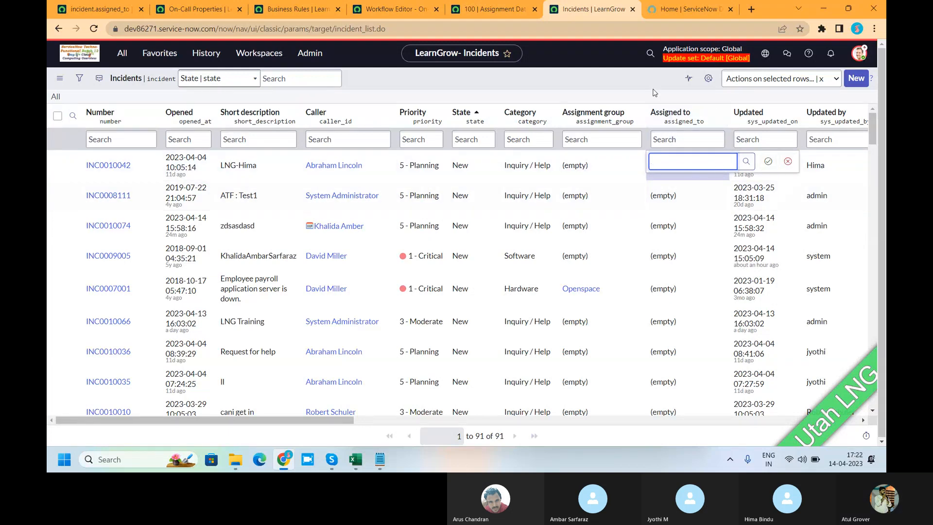
click(693, 196)
double_click(693, 196)
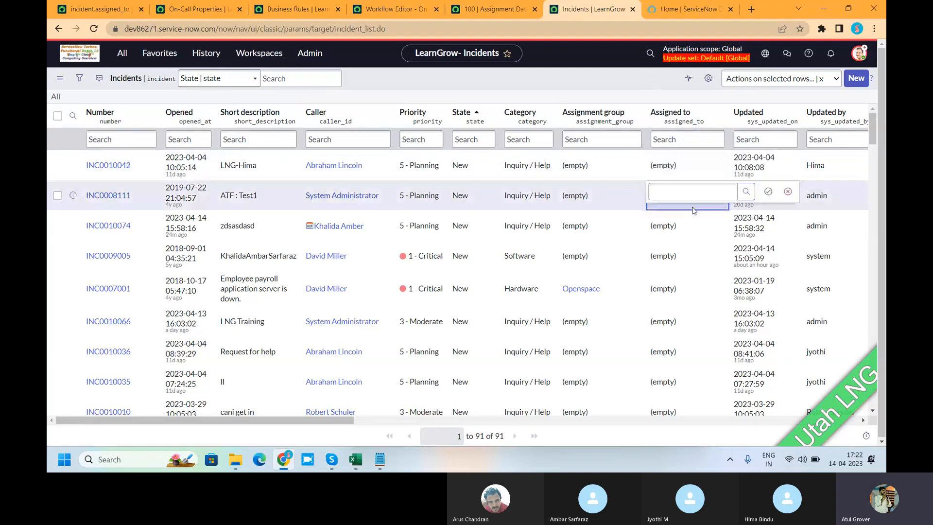
Open incident INC0008111, fill in its Assigned to field with a user, and save the record, dismissing the alerts.
click(101, 196)
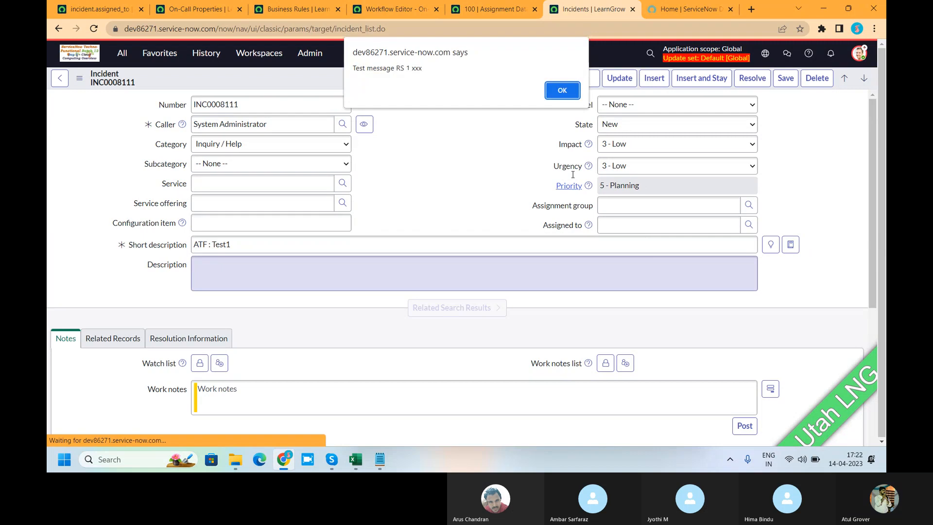
key(Return)
click(630, 234)
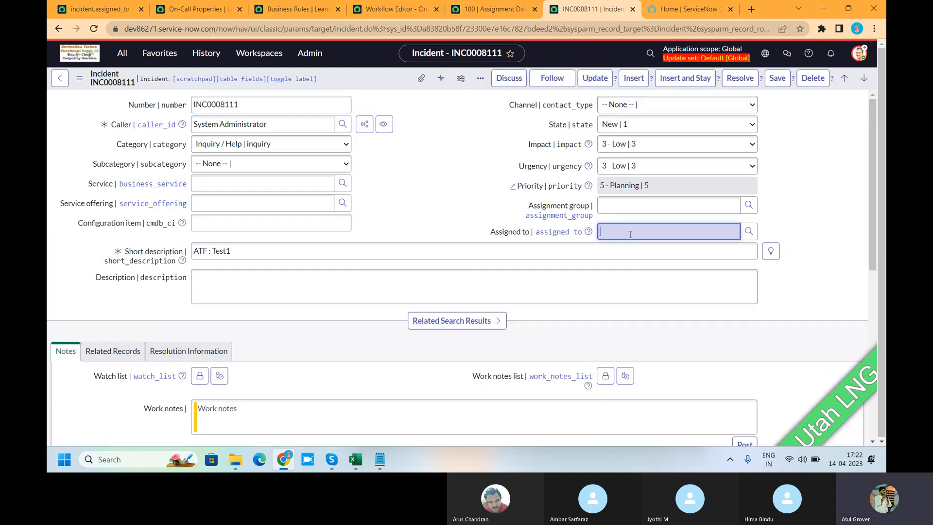
click(629, 256)
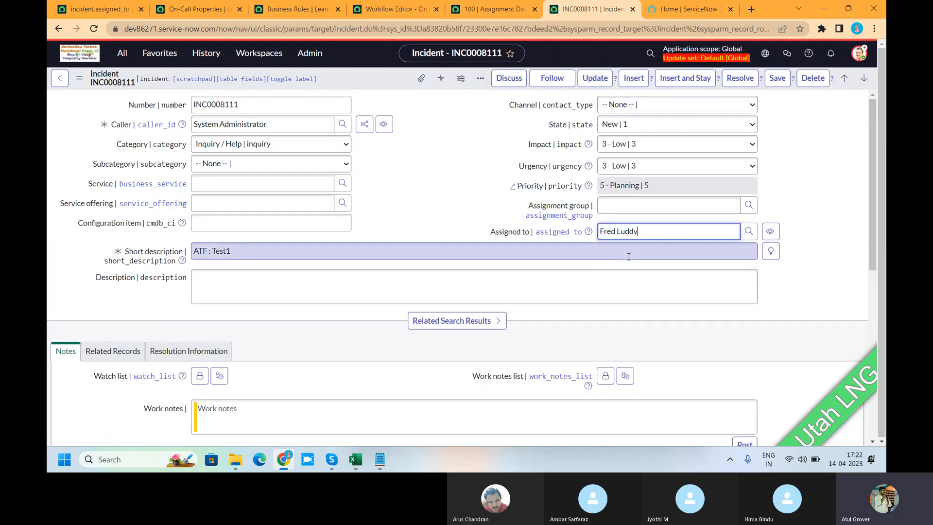
right_click(369, 77)
click(371, 77)
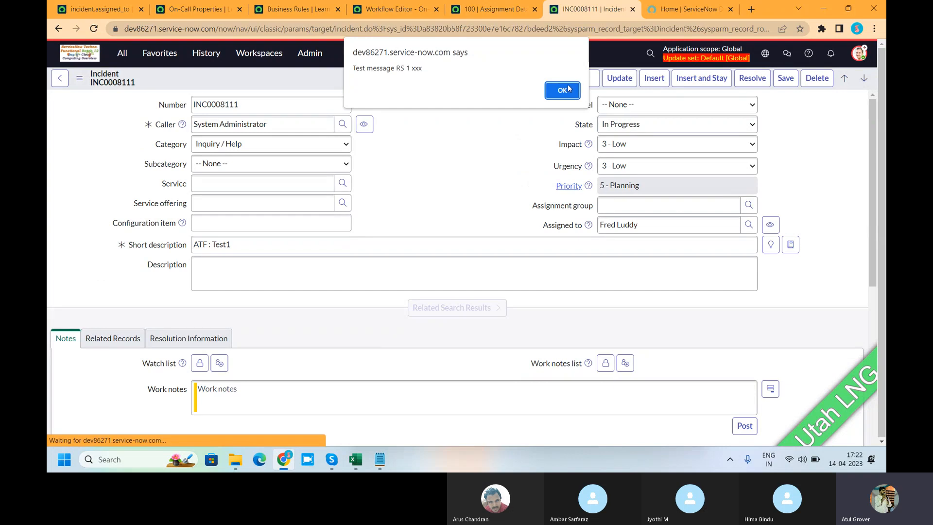
click(563, 90)
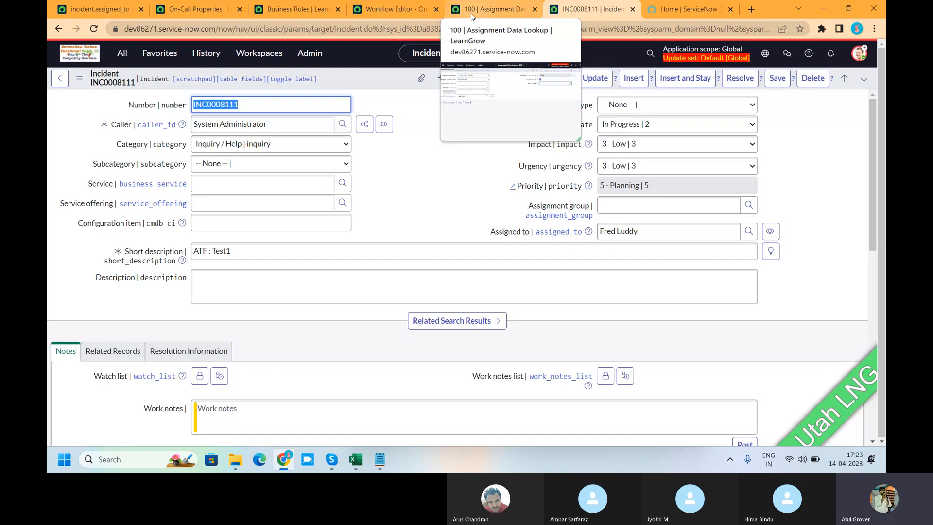
From the incident.assigned_to access control, open the incidents matching its condition and test inline editing of INC0007001's Assigned to cell.
click(95, 8)
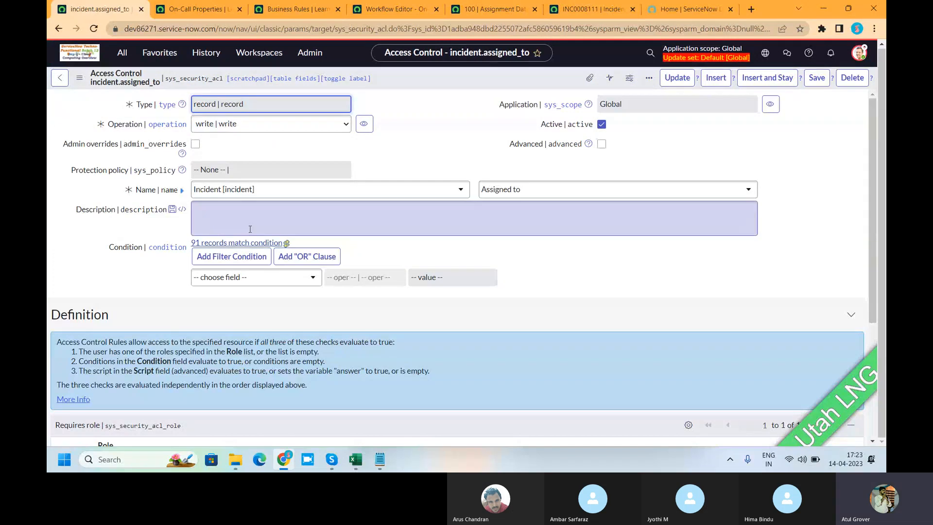
click(245, 242)
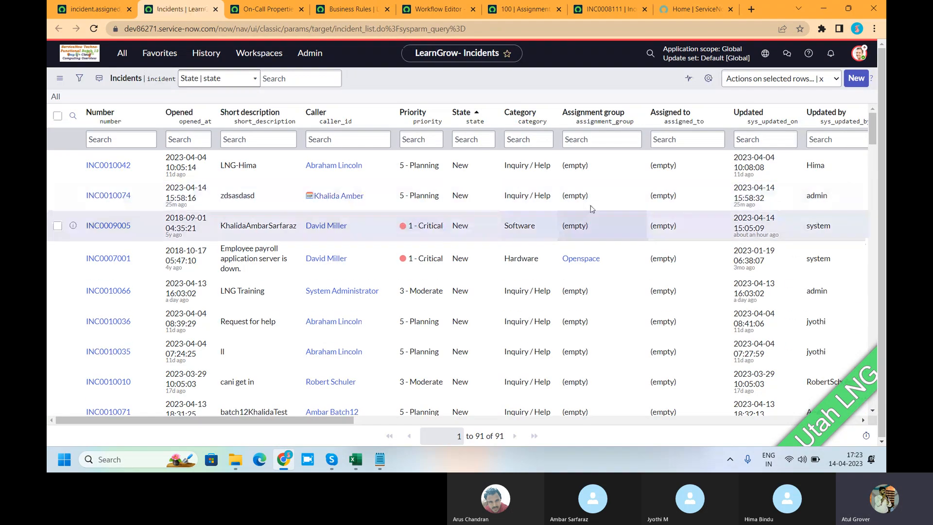
double_click(688, 263)
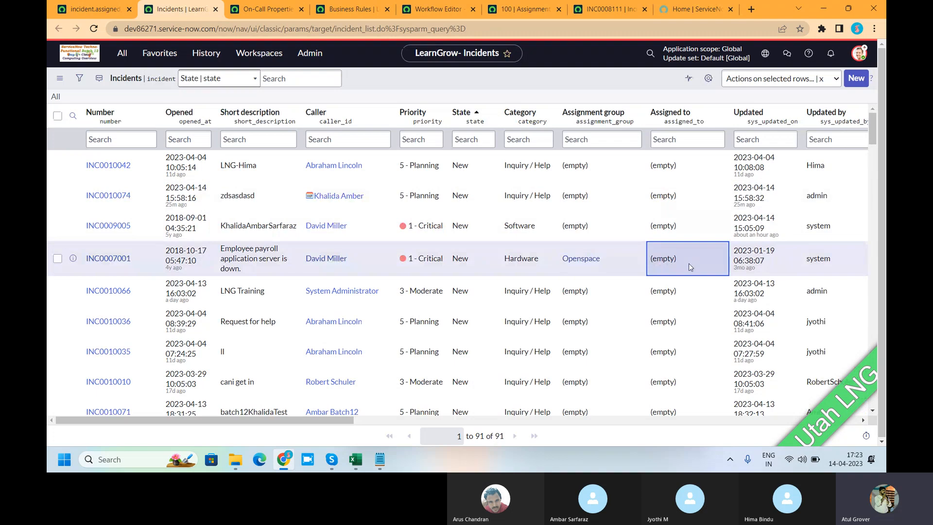
click(787, 252)
Check the security_admin entry among the roles available for elevation and close the dialog without updating.
click(859, 53)
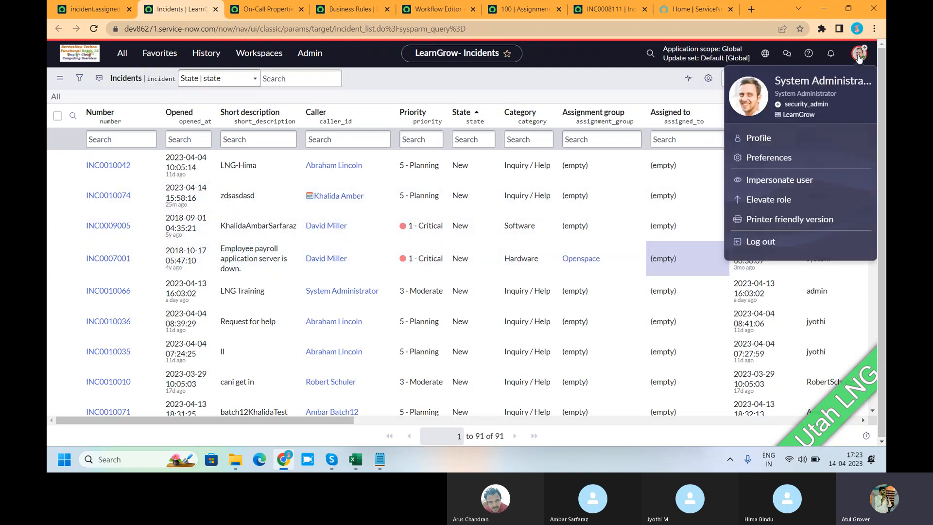
click(768, 201)
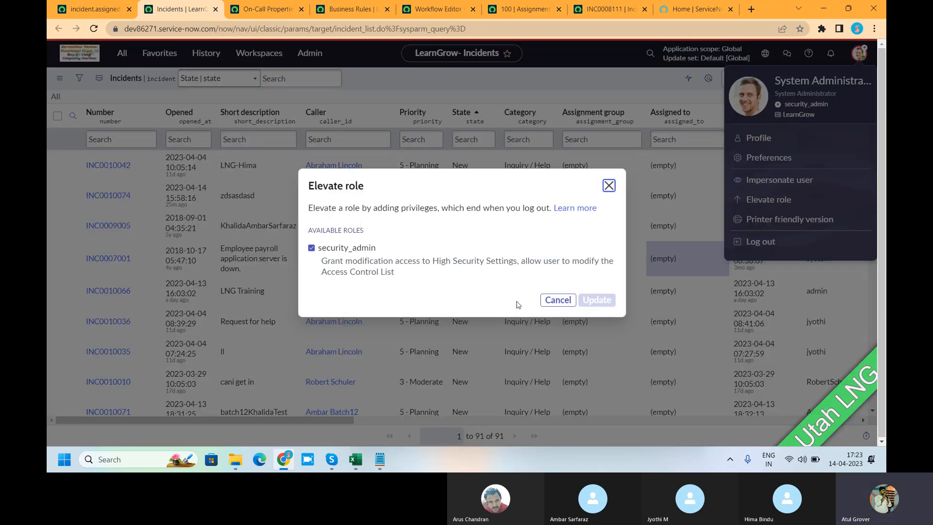
click(557, 300)
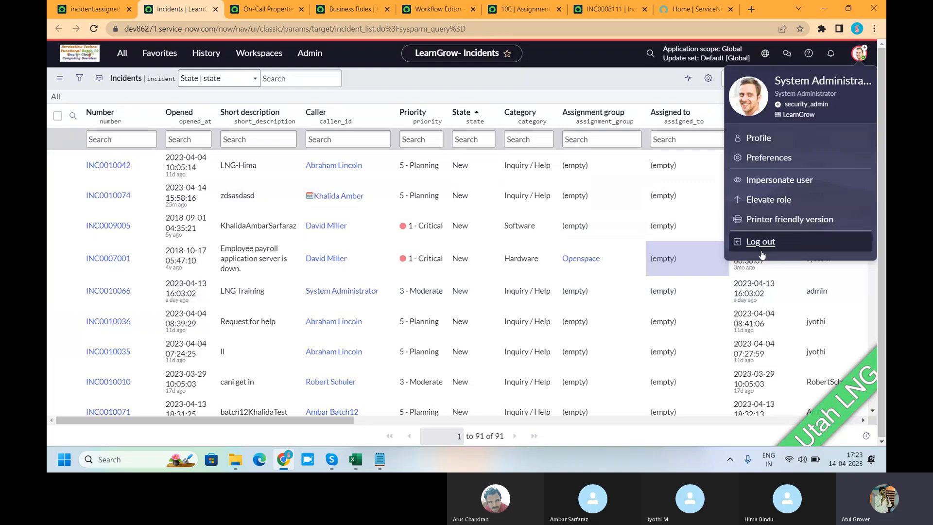
click(544, 73)
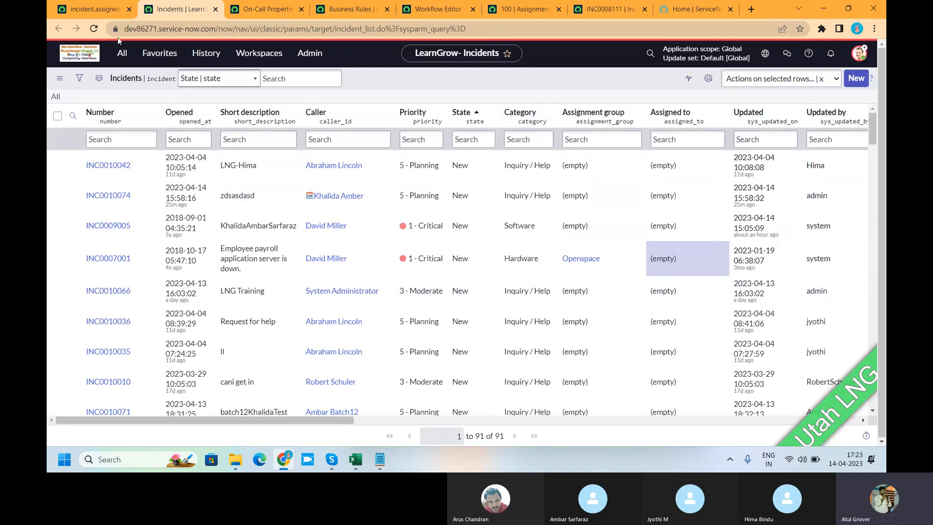
scroll(364, 237, down, 2)
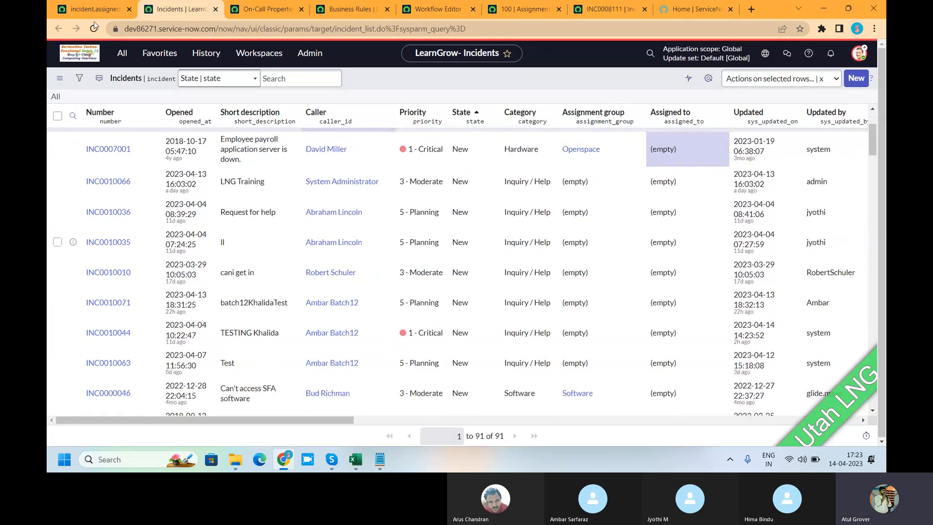
Examine the incident.assigned_to access control's required role and the role, condition and script checks explained in its Definition section.
click(85, 10)
scroll(233, 241, down, 3)
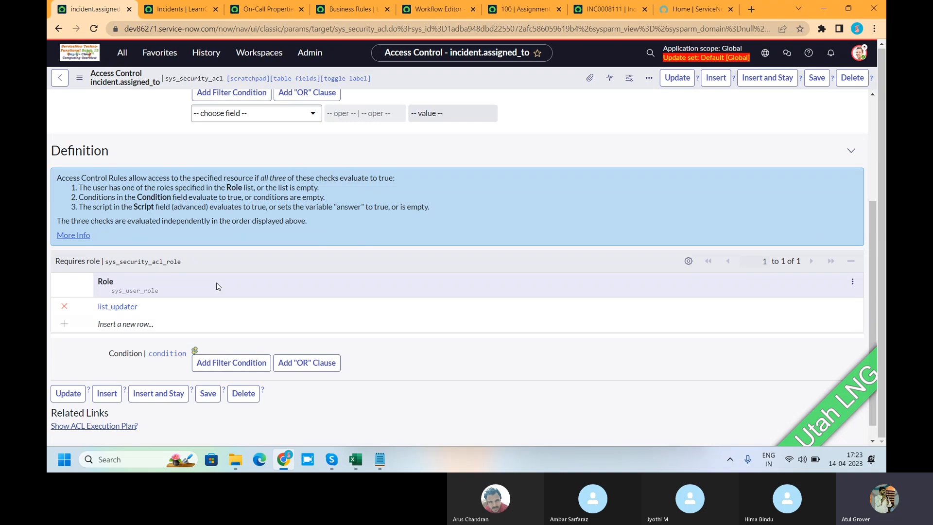
scroll(217, 286, up, 3)
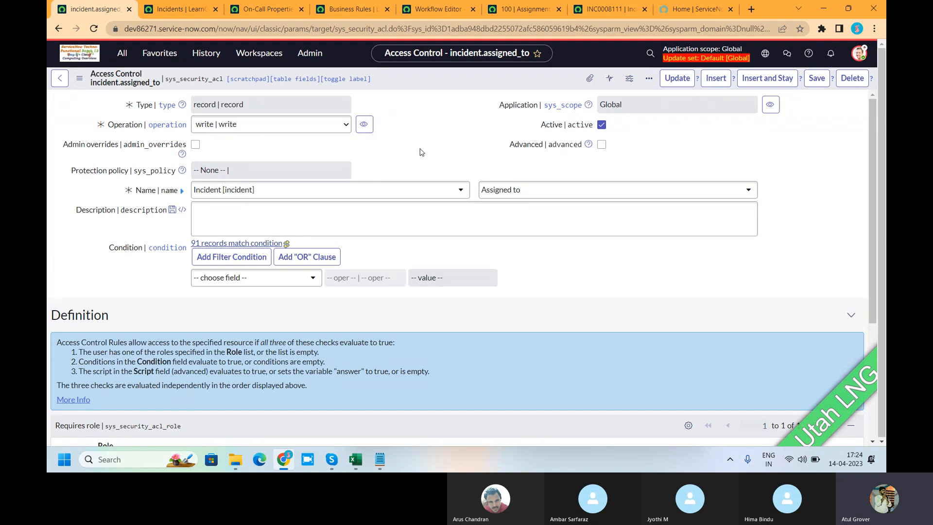
drag(430, 371, 67, 356)
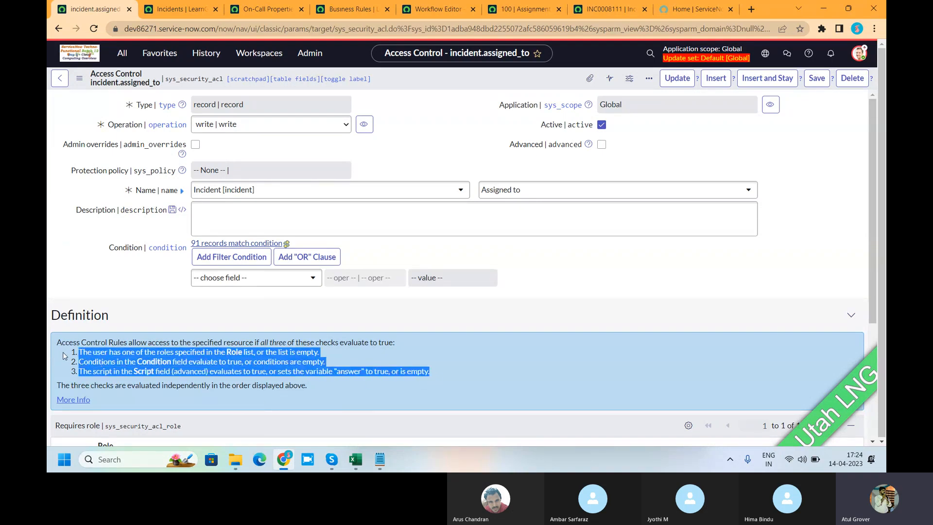
click(68, 356)
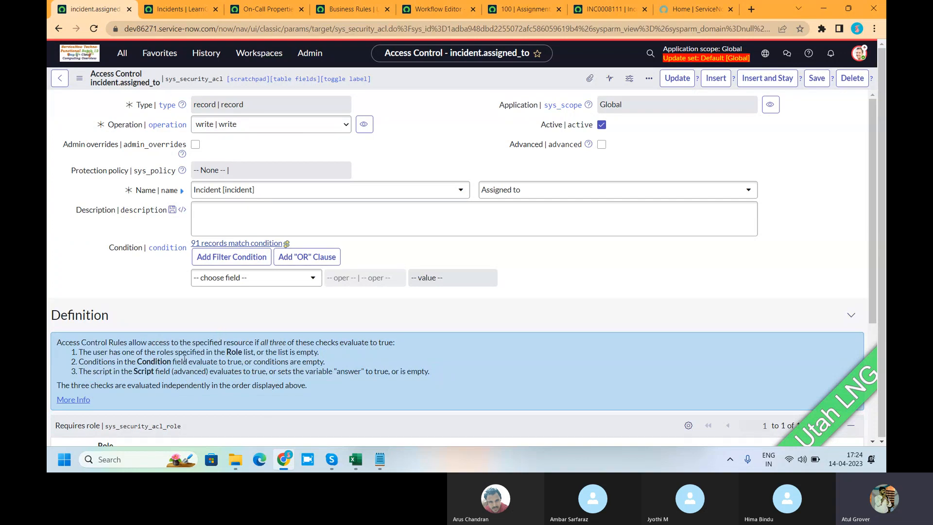
drag(182, 352, 287, 352)
scroll(155, 339, down, 2)
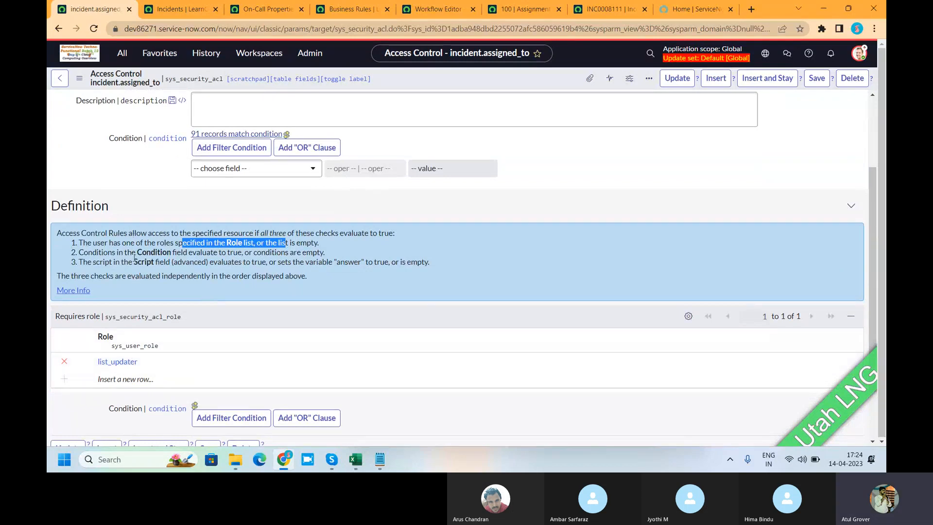
scroll(248, 199, up, 2)
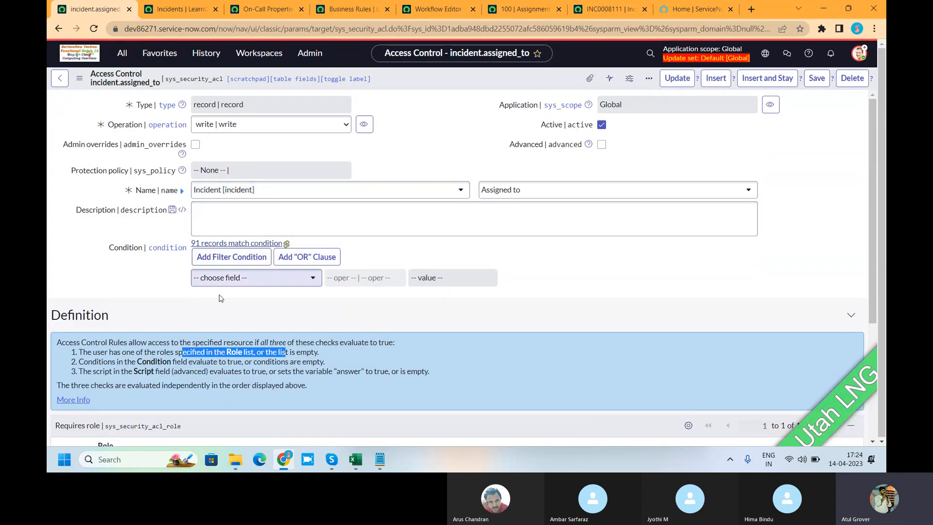
scroll(178, 333, down, 1)
drag(131, 318, 439, 324)
scroll(517, 264, up, 1)
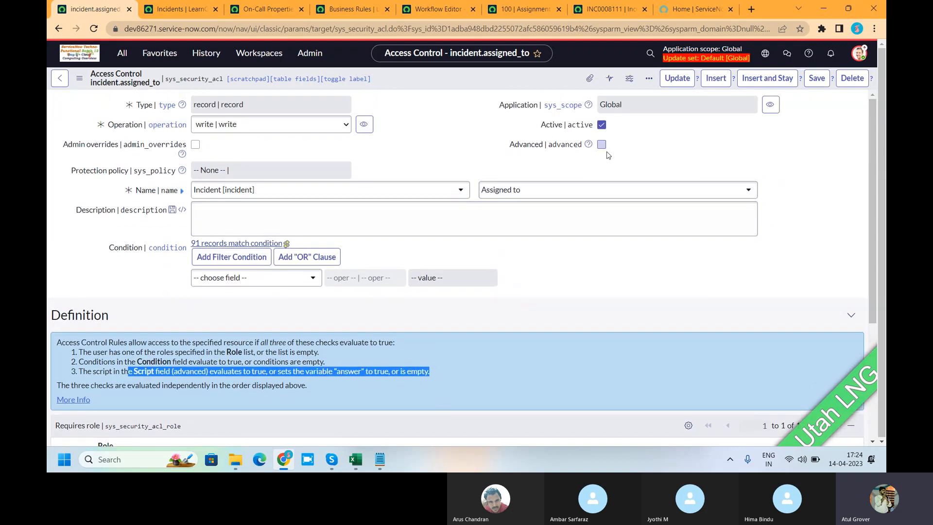
Turn on Advanced for the access control and inspect its Script field.
click(601, 144)
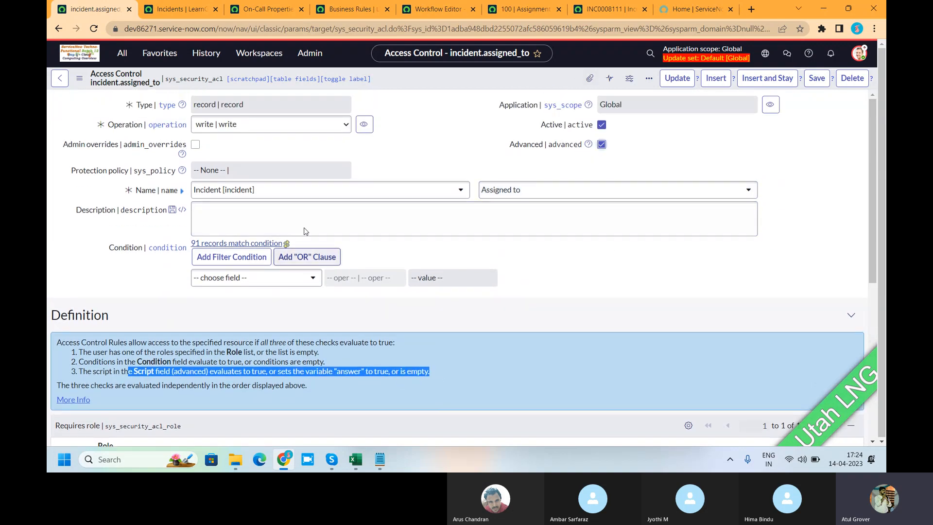
scroll(307, 253, down, 2)
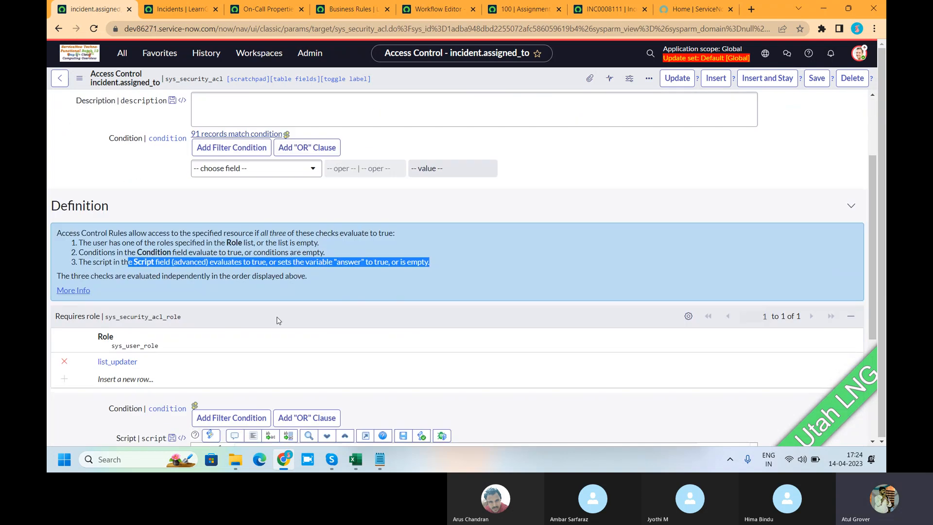
scroll(263, 333, down, 5)
click(265, 313)
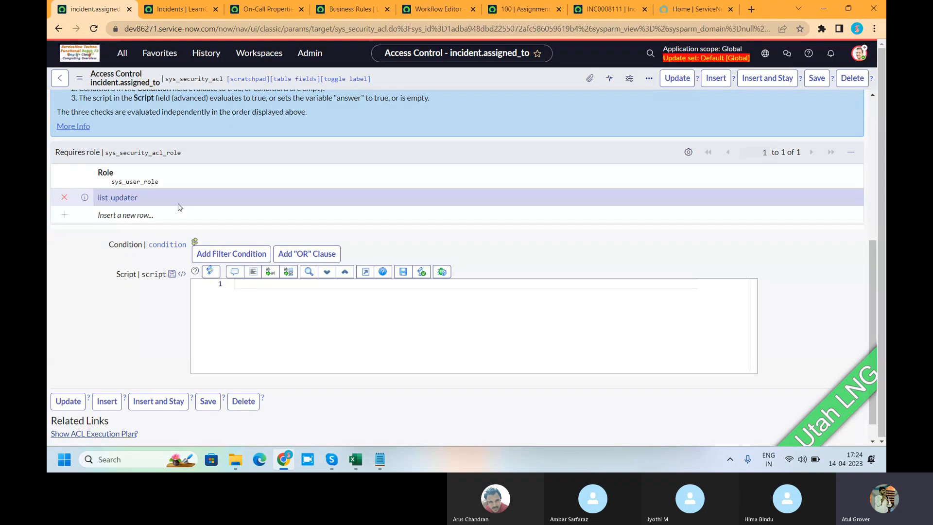
Log out of the instance, discarding the unsaved access control changes, and log back in as admin.
click(858, 54)
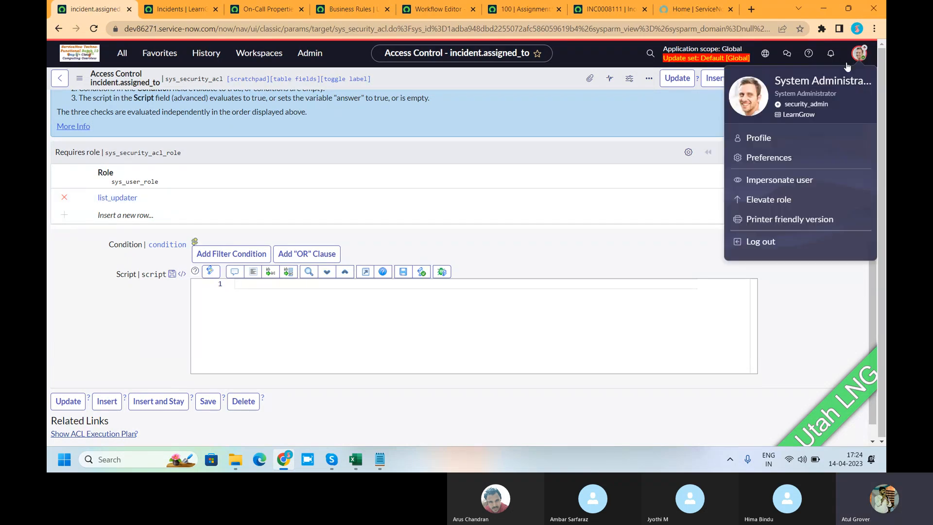
click(770, 242)
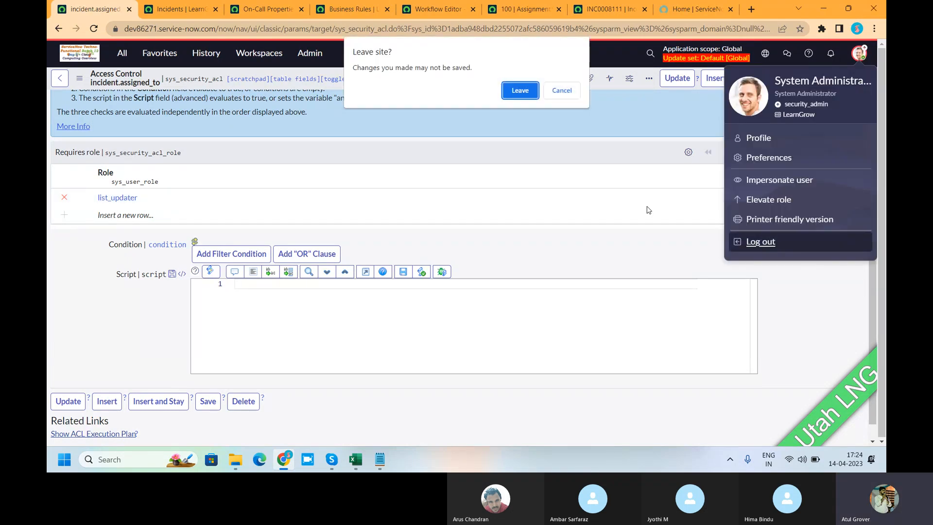
click(517, 96)
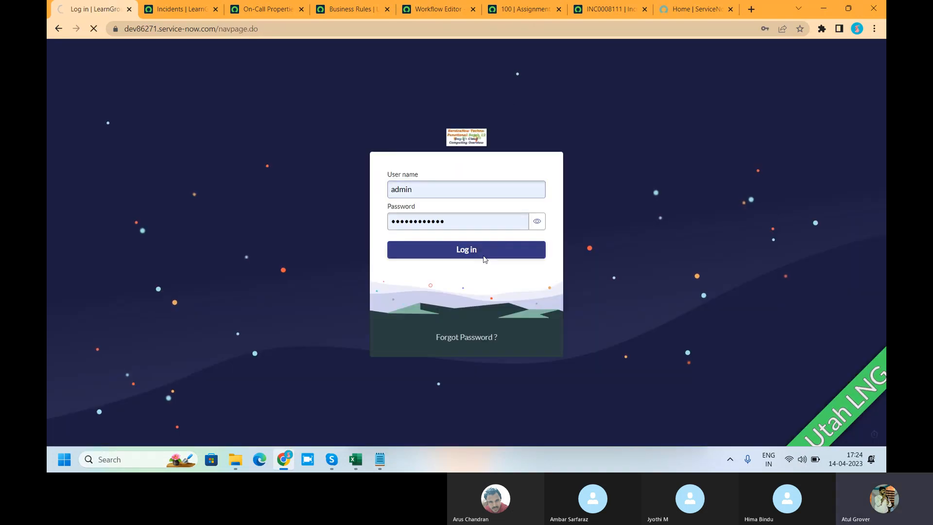
click(483, 259)
Reload the incident list and test inline editing of the Assigned to cell for INC0009005, cancelling the edit.
click(173, 6)
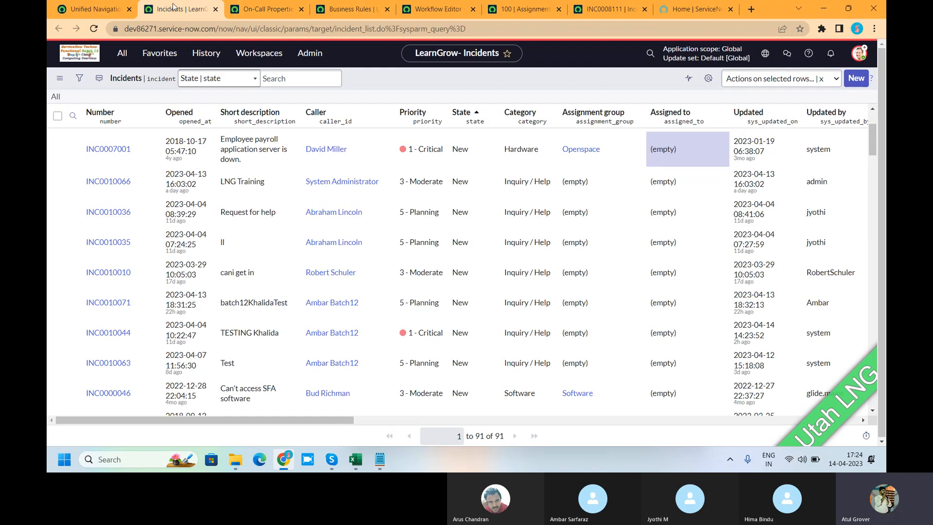
click(180, 29)
key(Return)
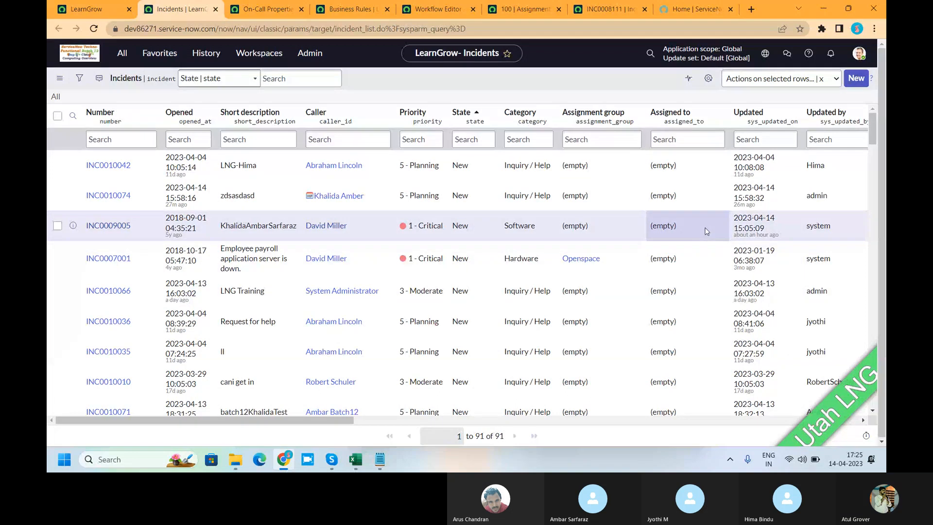
double_click(705, 231)
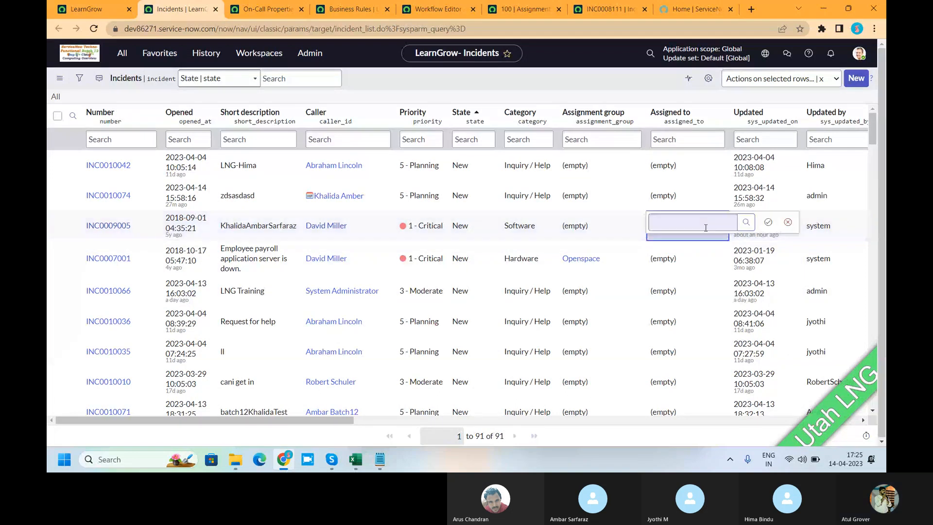
click(788, 222)
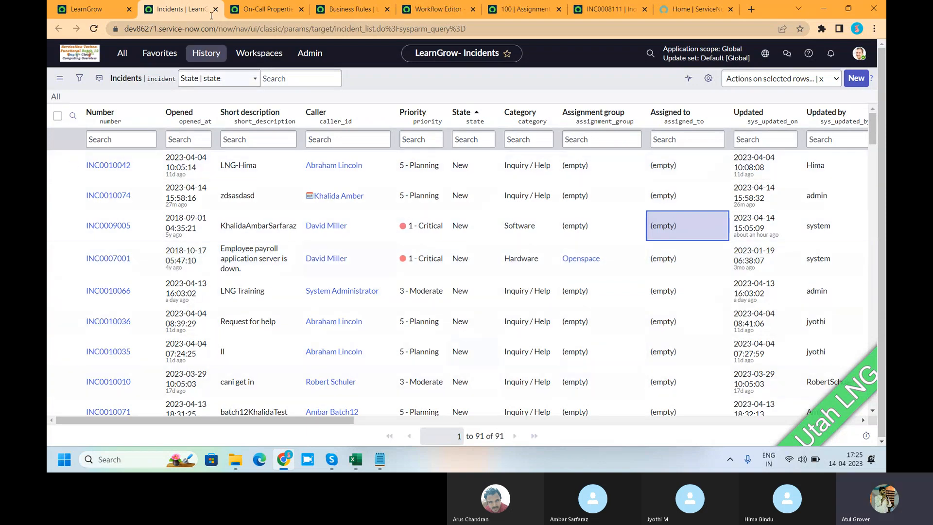
Bring up the LearnGrow home page, look at the Skype call window, and return to the browser.
click(78, 9)
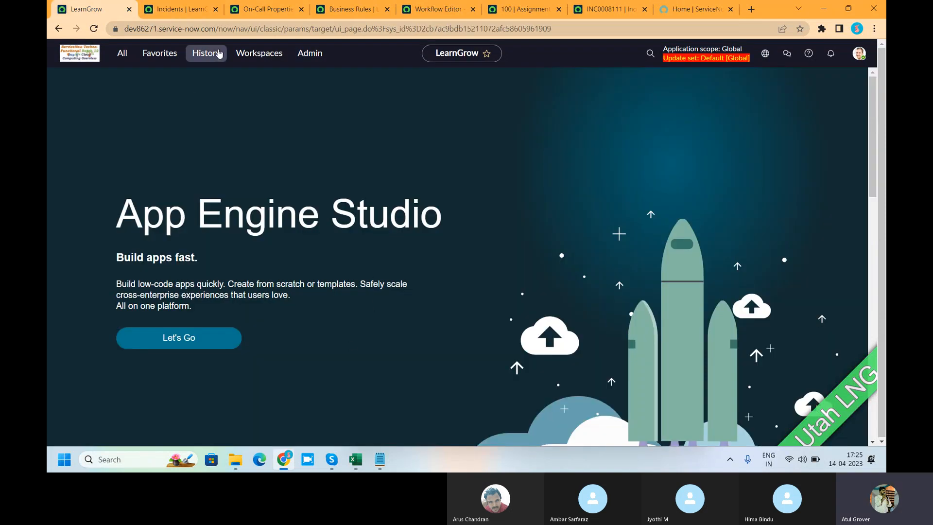
mouse_move(285, 458)
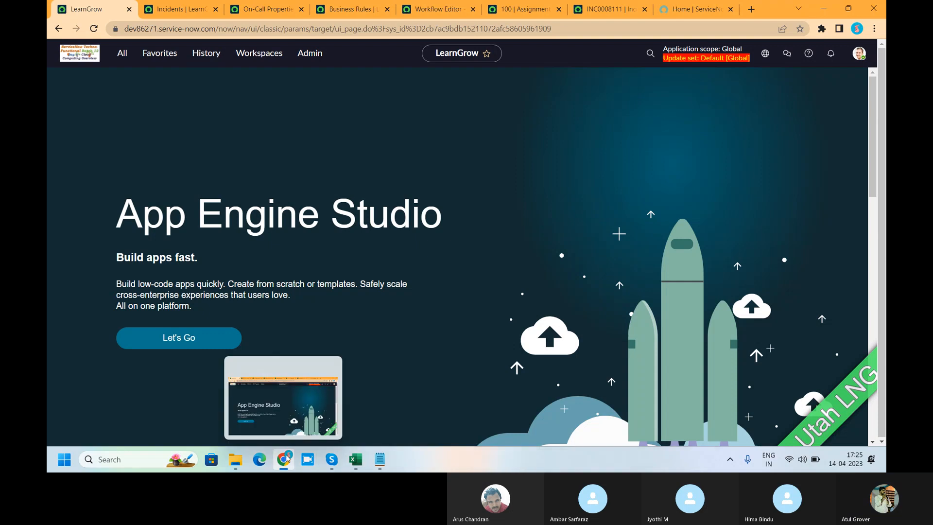
mouse_move(331, 459)
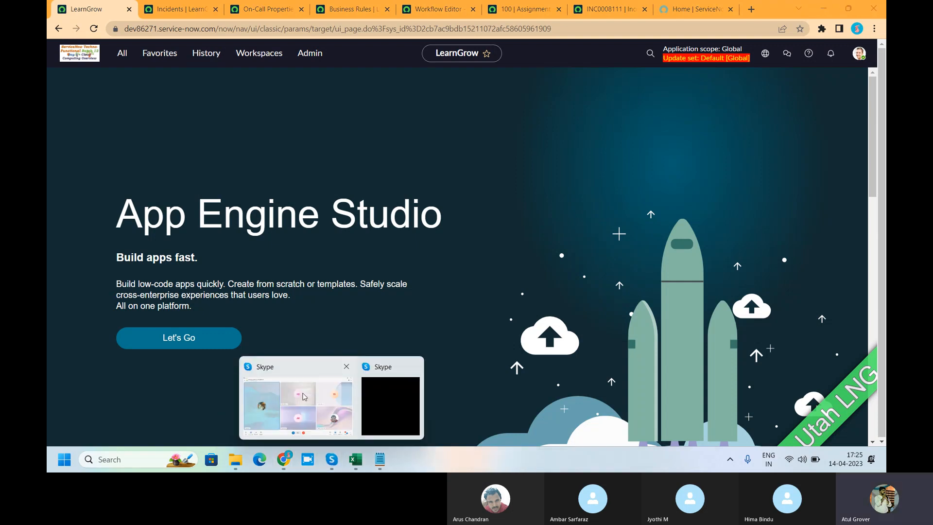
click(302, 395)
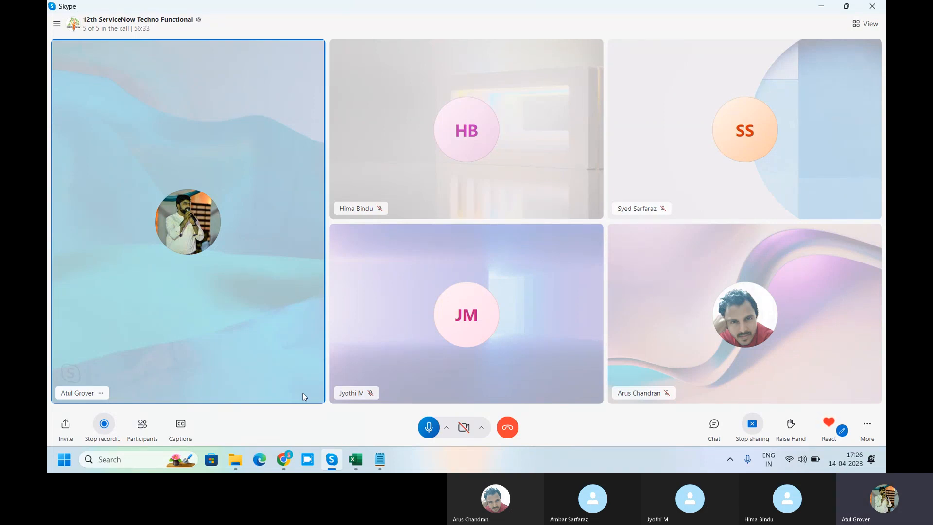
key(alt+Tab)
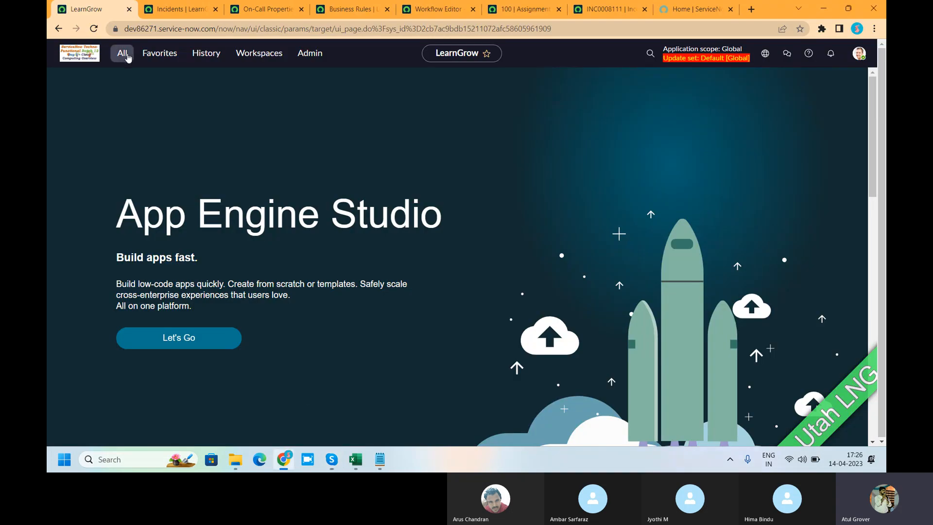
Find the Users list through the navigator and open the first user's record at its Roles related list.
click(124, 55)
text(user a)
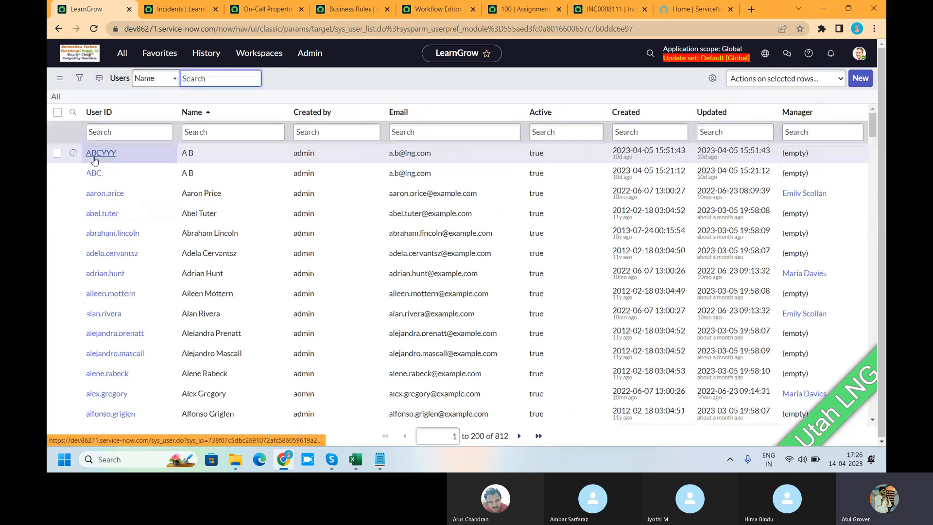
click(99, 154)
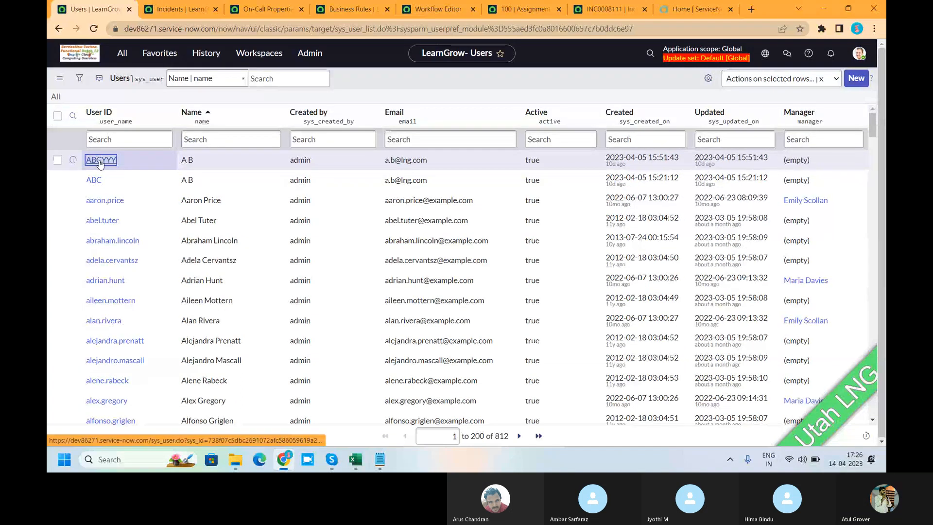
scroll(336, 256, down, 2)
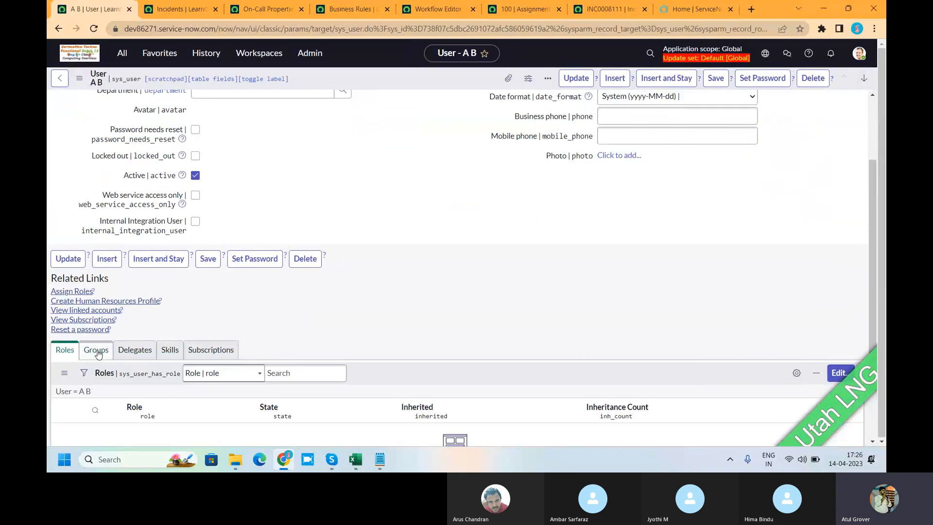
Add the activity_admin role to the open user's Roles list and save the membership.
click(841, 376)
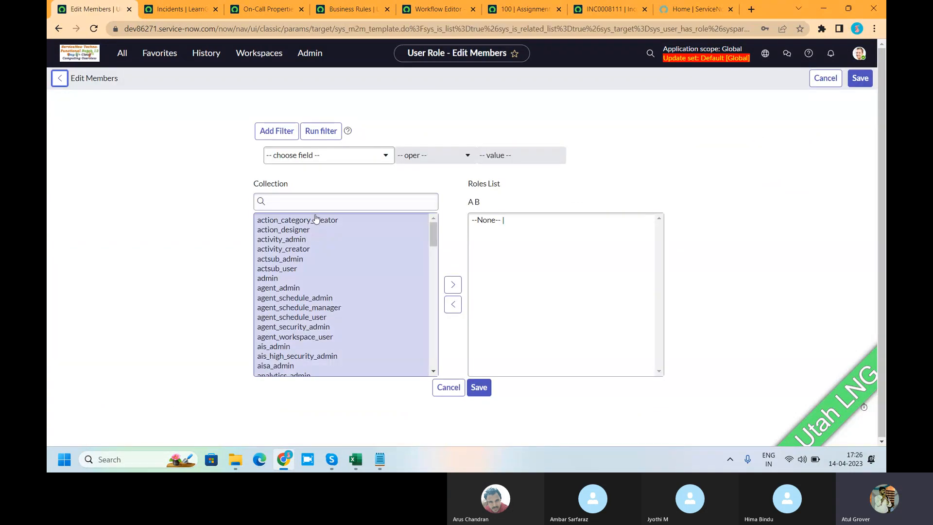
click(287, 240)
click(453, 284)
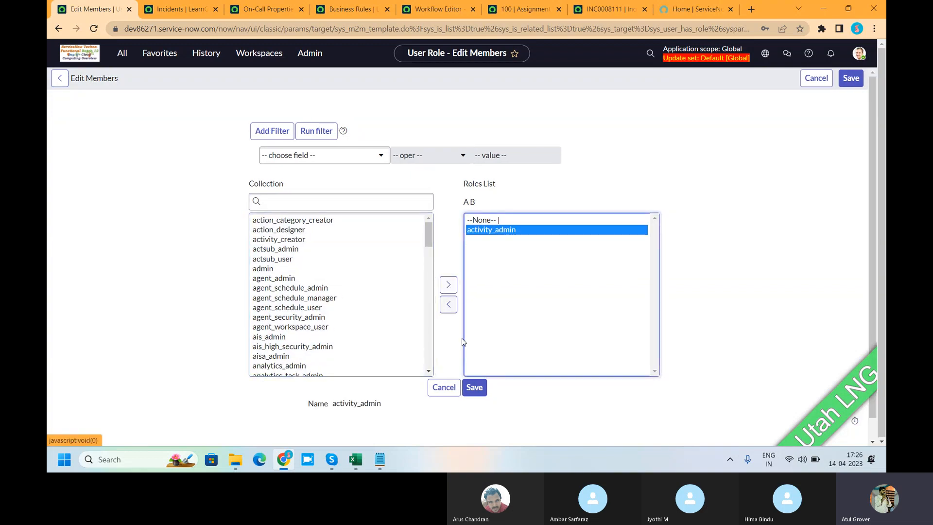
click(469, 388)
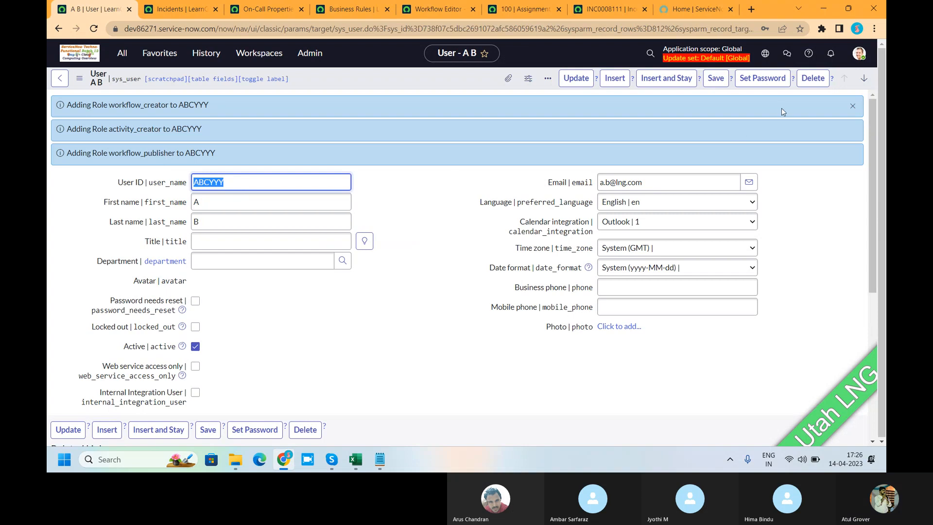
Impersonate the user whose record is open, finding the account by its user ID.
click(858, 53)
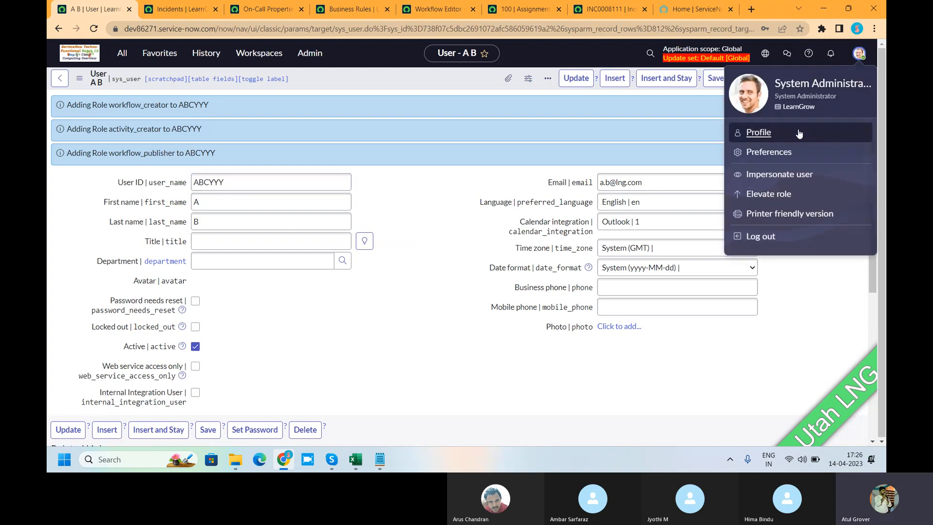
click(771, 176)
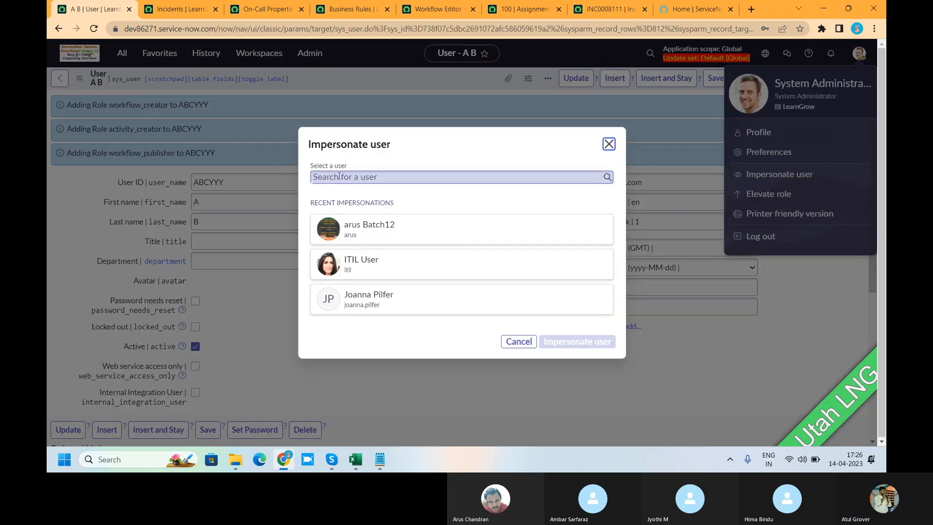
text(ABCYYY)
click(340, 196)
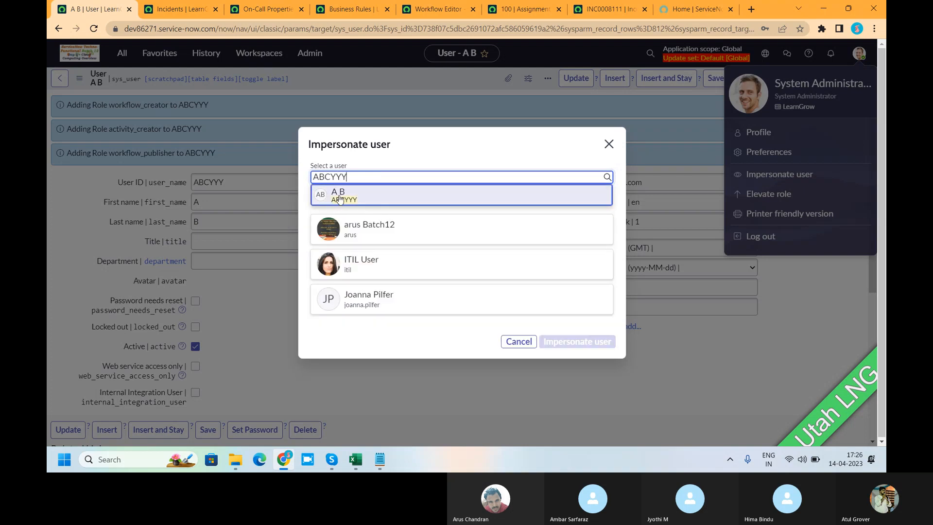
click(585, 350)
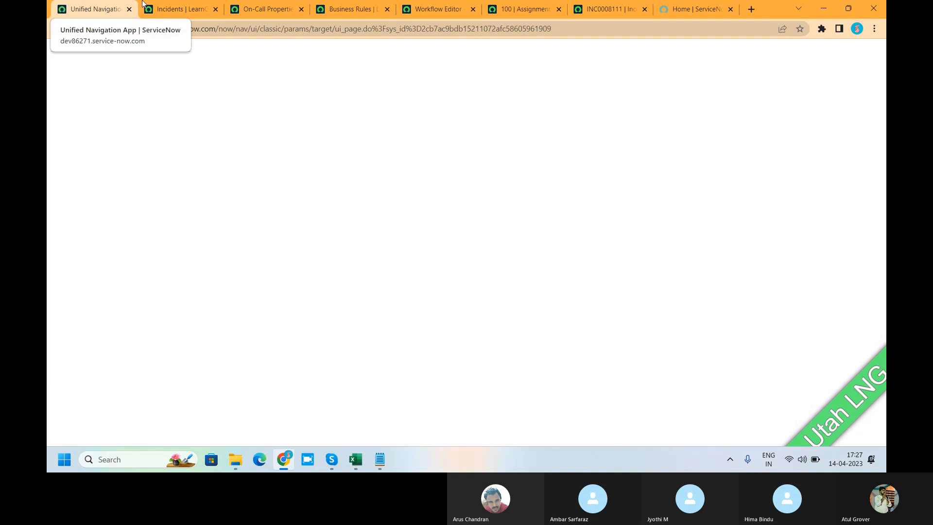
Reload the incident list as the impersonated user, then check the Self-Service Incidents list without its filter and browse the available modules.
click(200, 17)
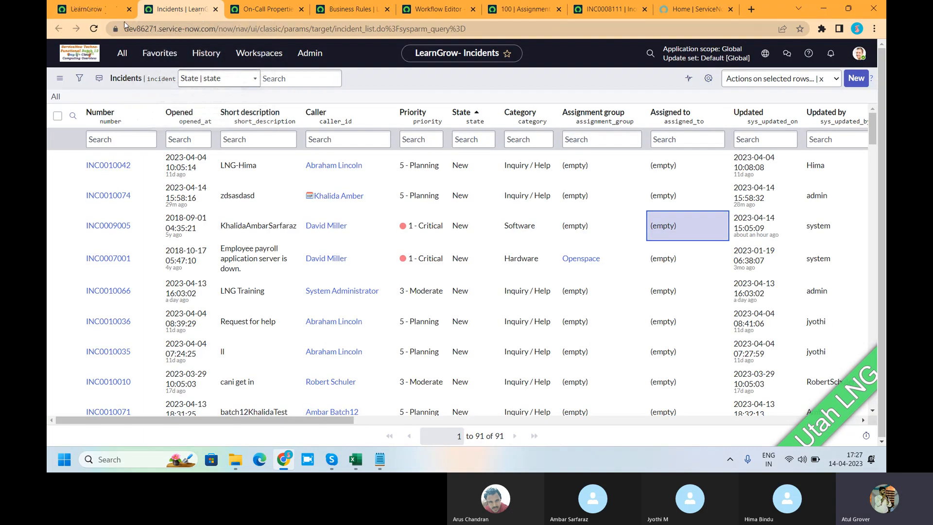
click(94, 29)
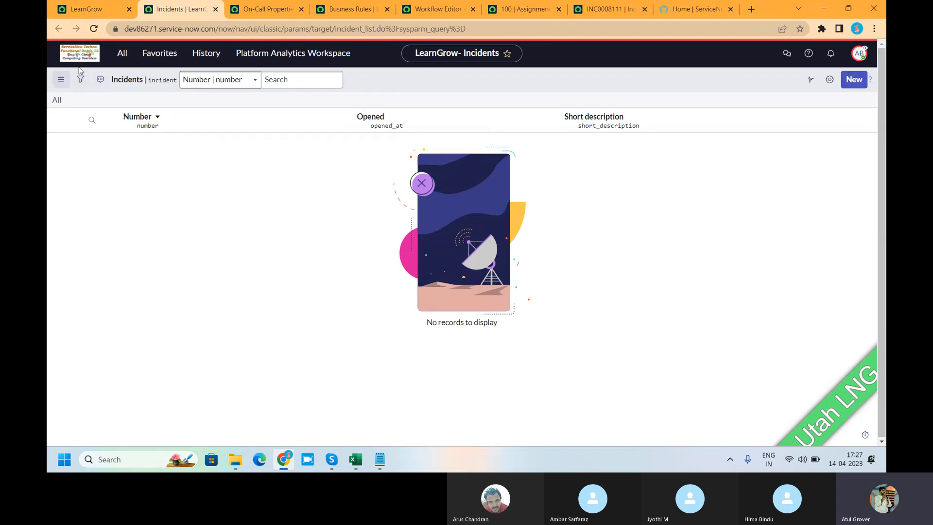
click(122, 53)
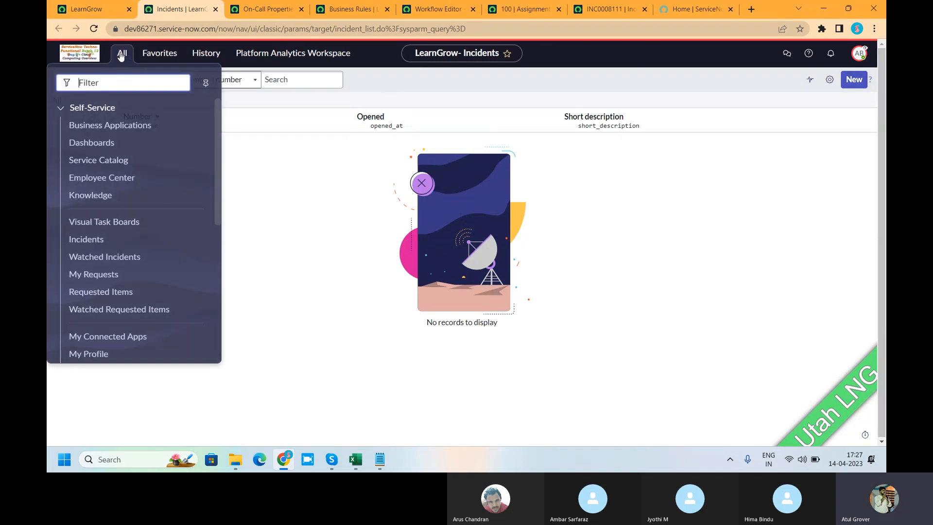
click(96, 239)
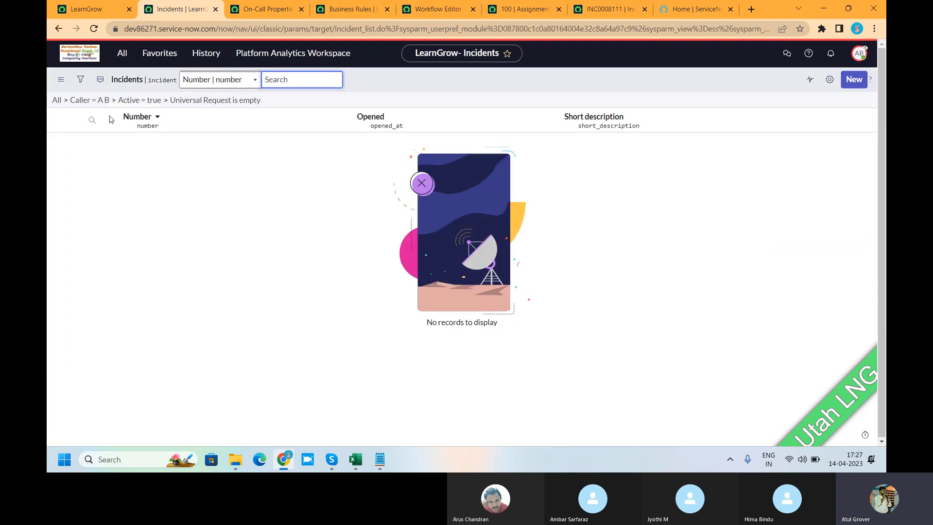
click(56, 100)
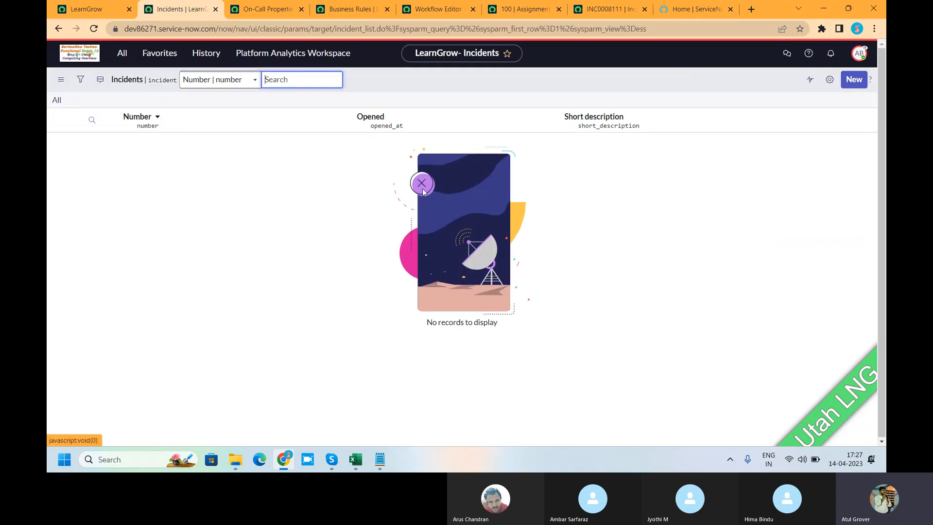
click(122, 53)
scroll(121, 232, down, 2)
scroll(122, 232, down, 1)
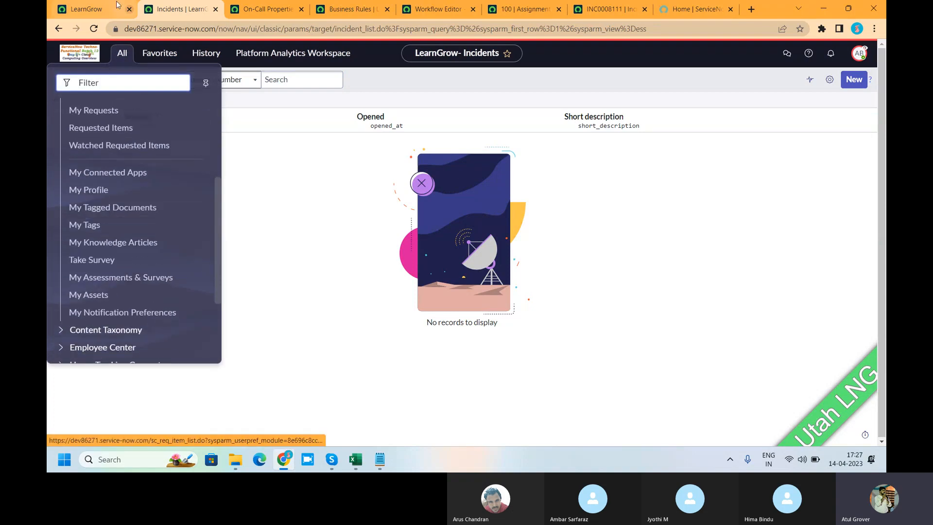
Return to the LearnGrow home page and end the impersonation.
click(90, 10)
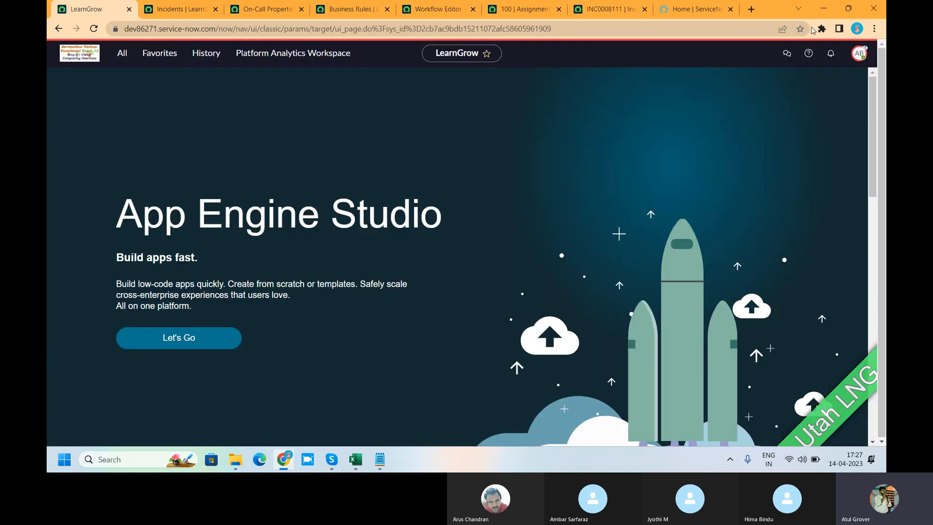
click(858, 53)
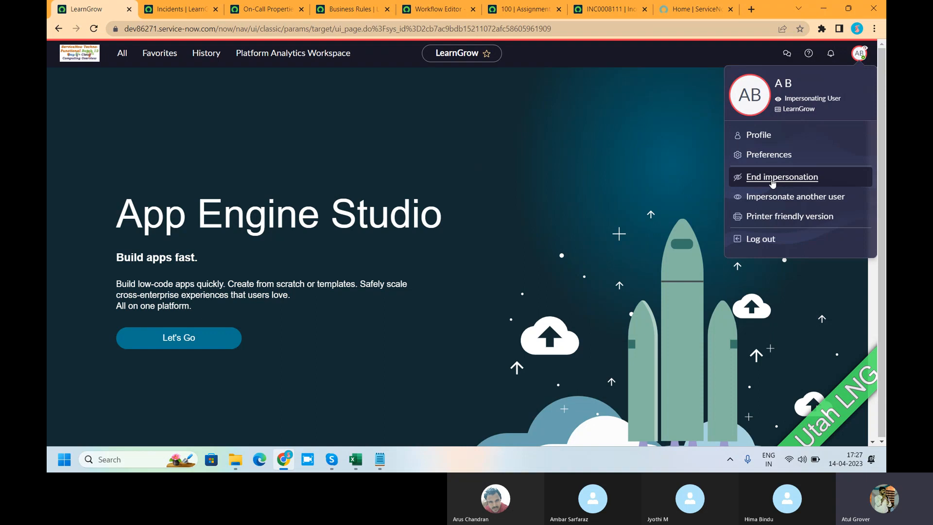
click(773, 178)
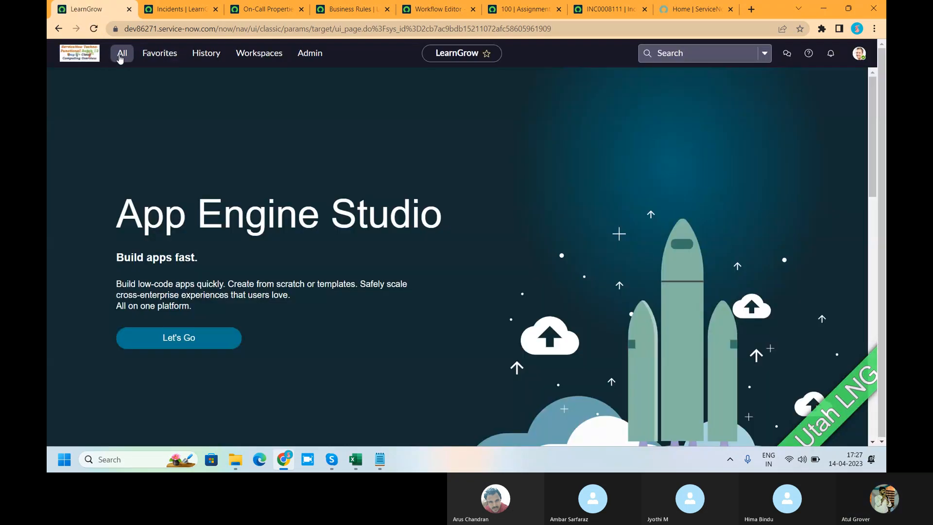
Find the Users list by filtering for "user a" and open the first user's record at its Roles related list.
click(120, 57)
text(user a)
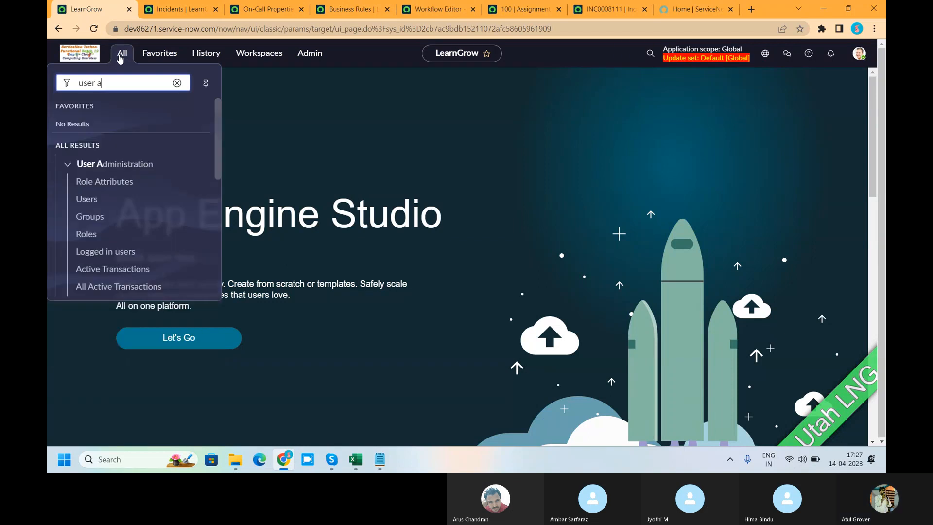
click(87, 199)
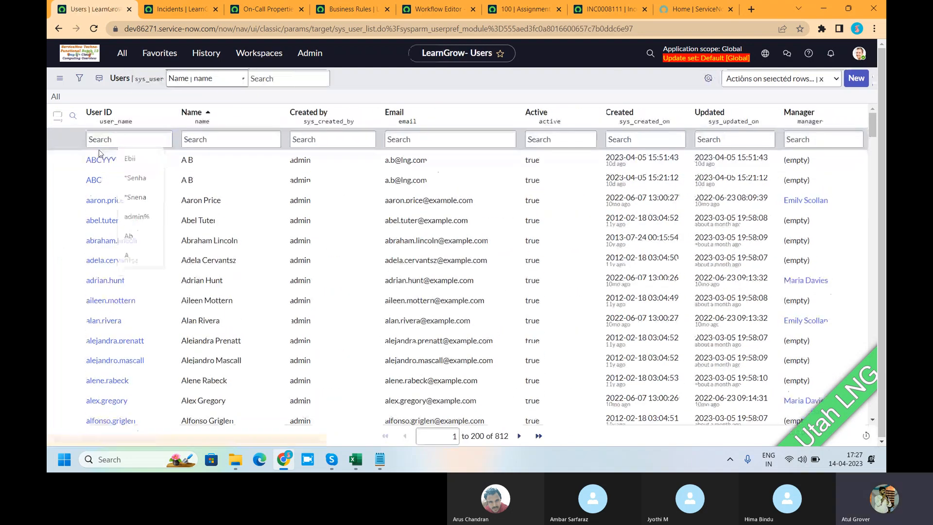
click(100, 160)
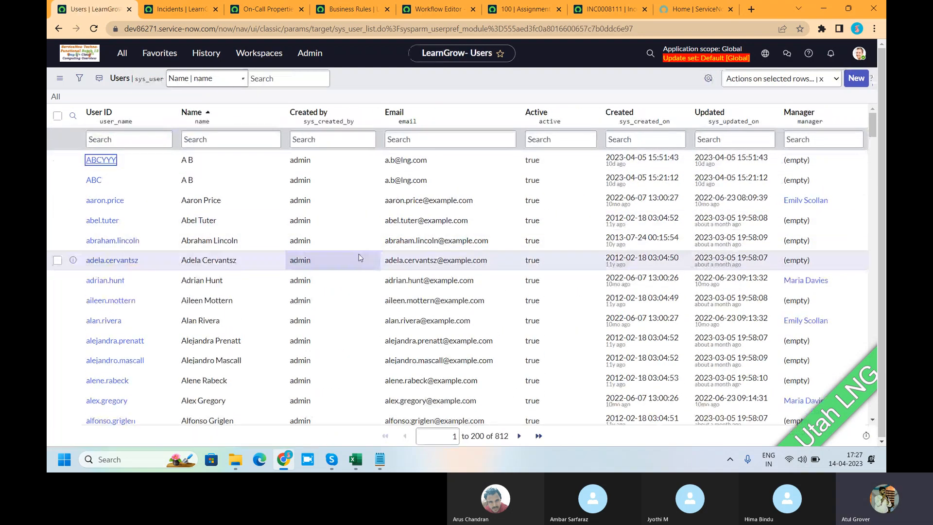
scroll(360, 258, down, 5)
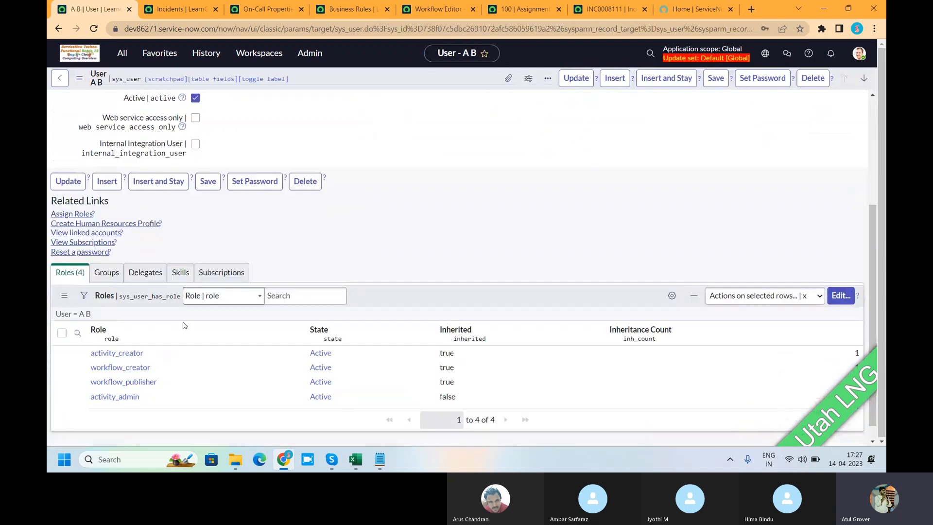
Add the sn_incident_write role to the user, remove activity_admin, and save the membership.
click(840, 277)
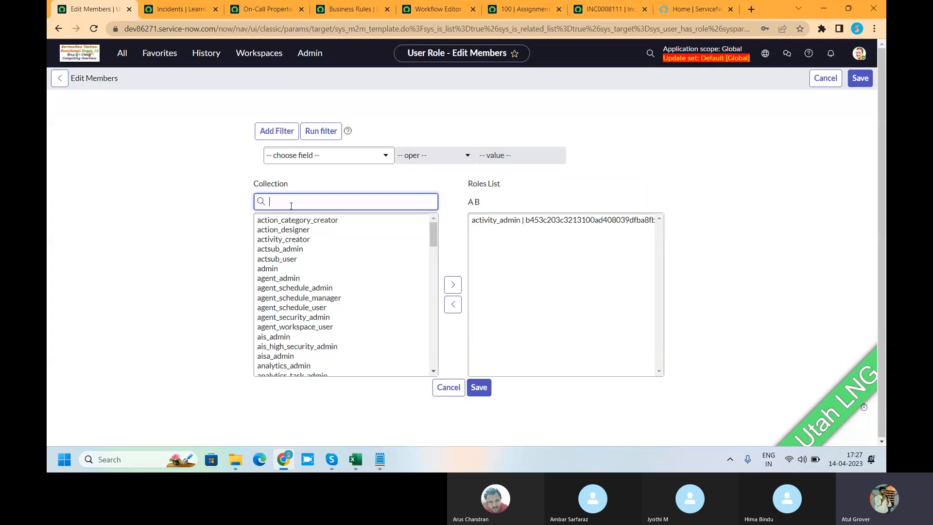
text(sn_)
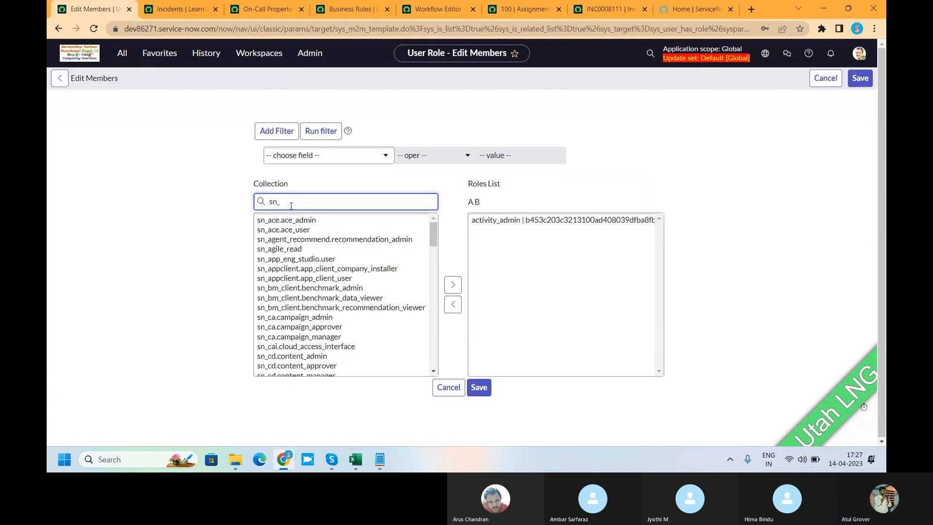
text(inc)
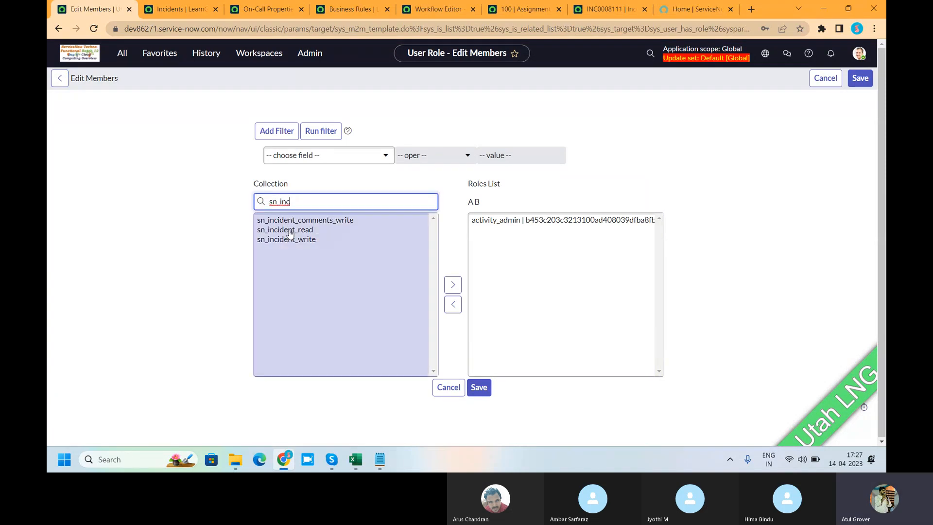
click(286, 239)
click(453, 284)
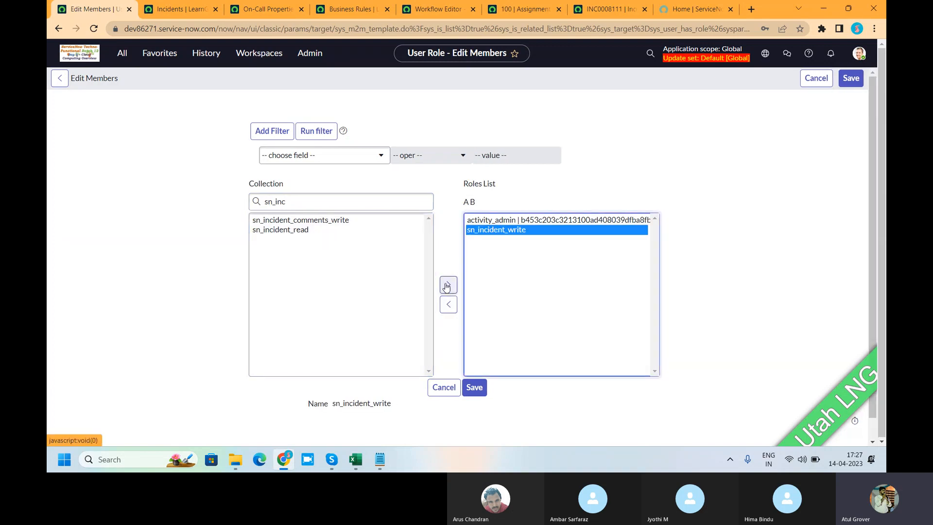
click(496, 221)
double_click(497, 221)
click(475, 387)
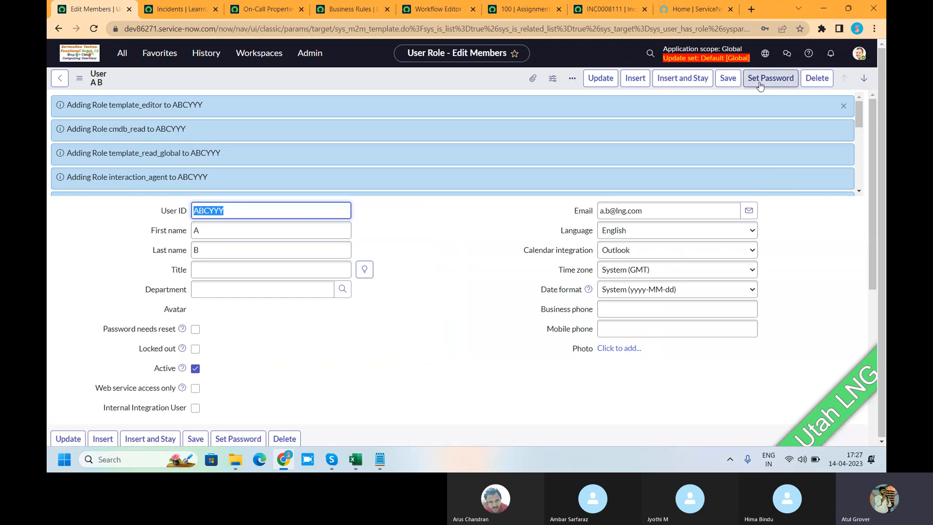
Review the user's full Roles related list and save the user record.
scroll(334, 414, down, 10)
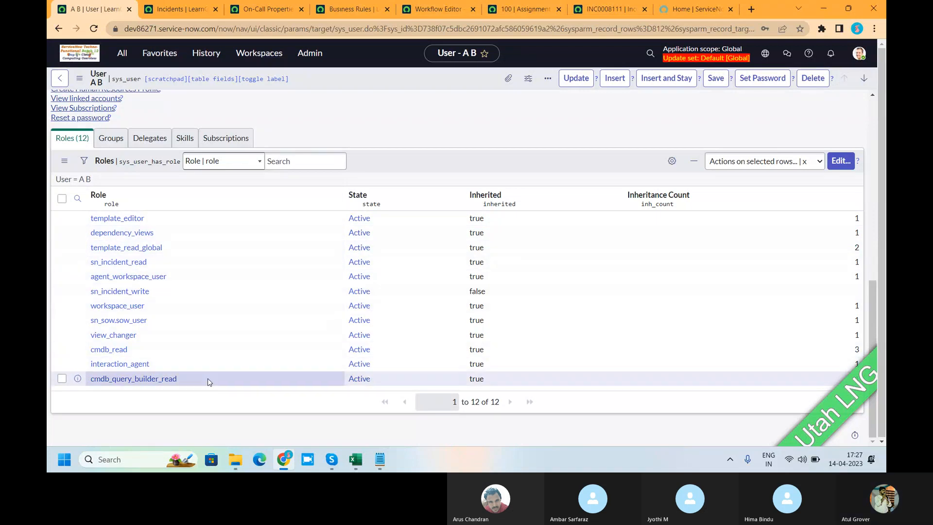
scroll(214, 377, up, 5)
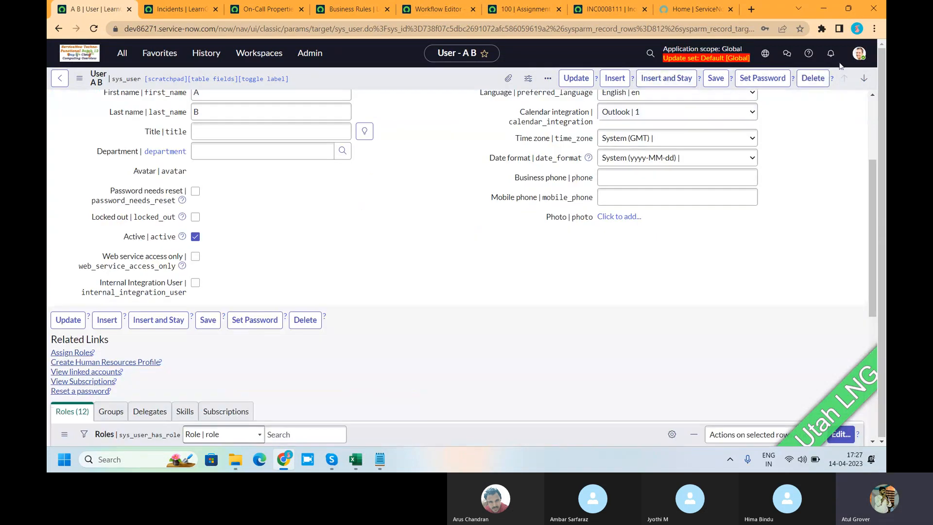
right_click(424, 87)
click(431, 91)
Impersonate the same user again from the recent impersonations.
click(859, 54)
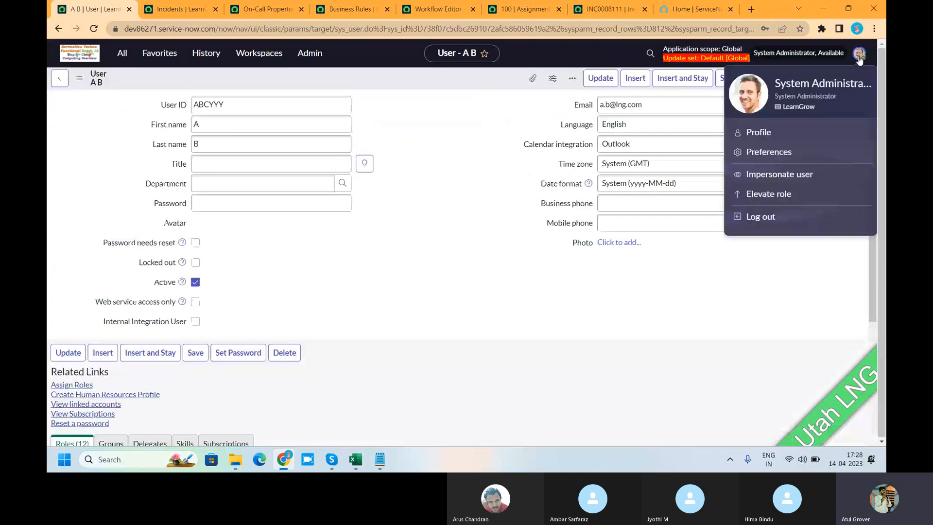
click(779, 174)
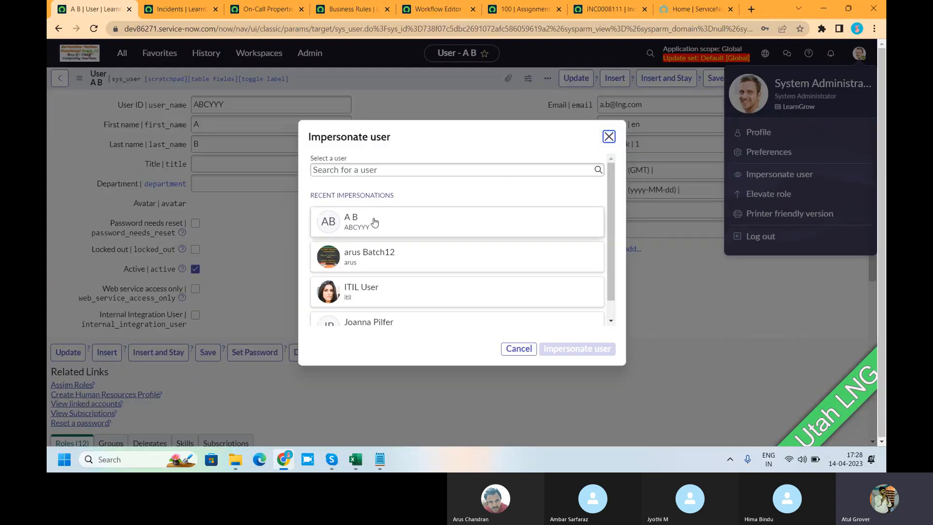
click(437, 224)
click(573, 354)
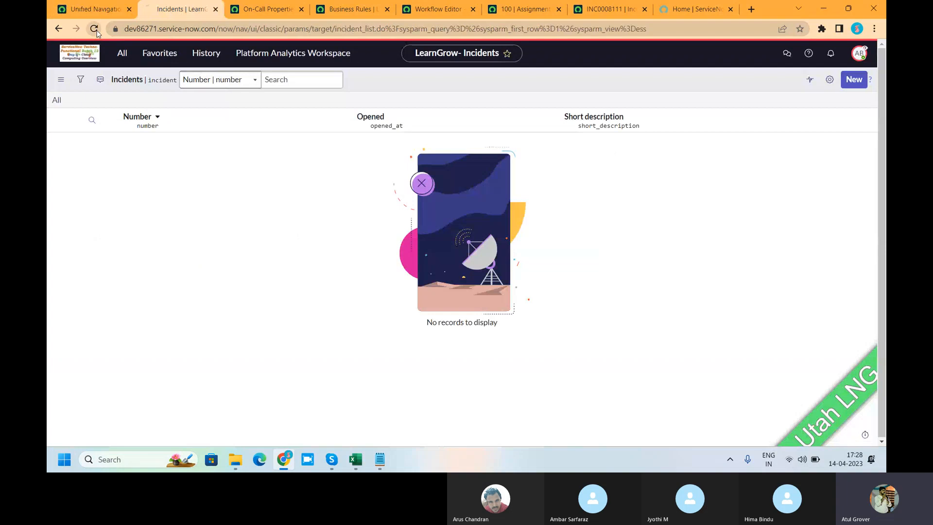
Reload the incident list and personalize its columns to include Assigned to.
click(94, 29)
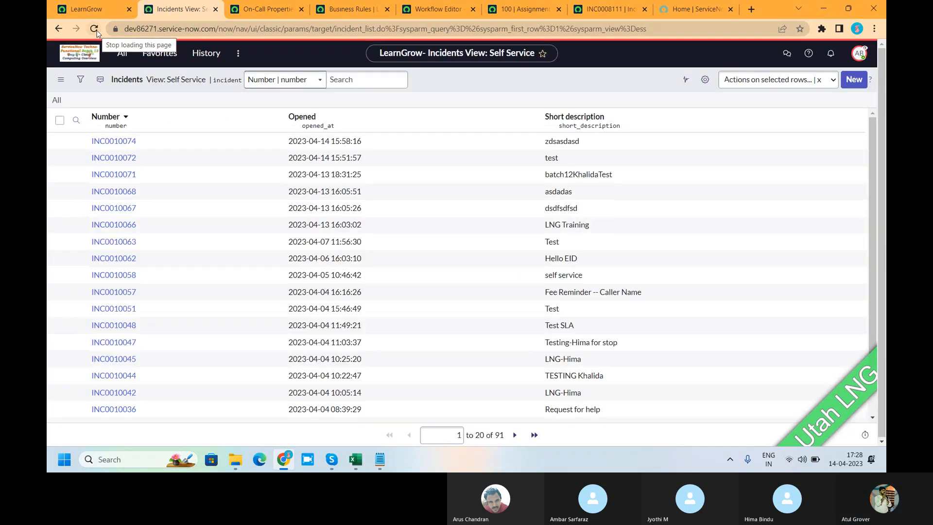
click(705, 79)
click(341, 183)
click(340, 211)
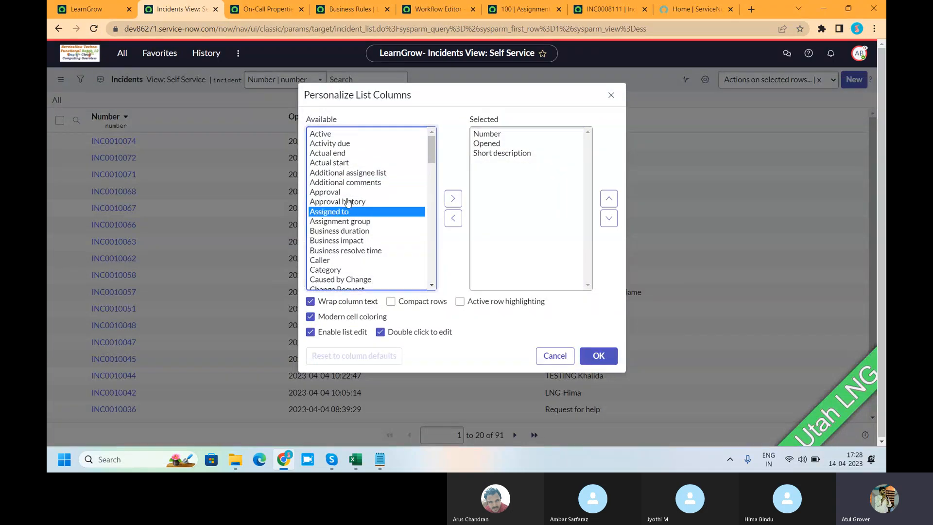
click(455, 199)
click(596, 362)
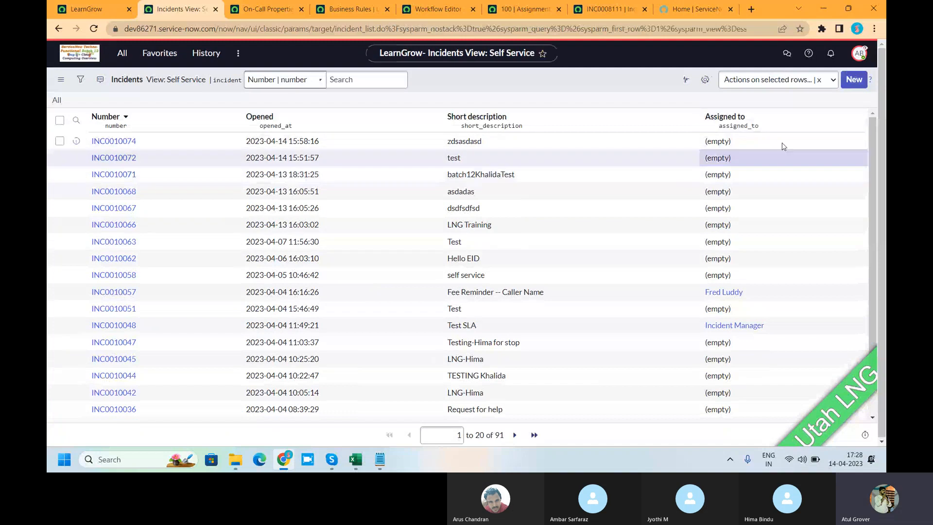
Test inline editing of the Assigned to cell for INC0010074 and cancel the edit.
click(782, 143)
double_click(782, 144)
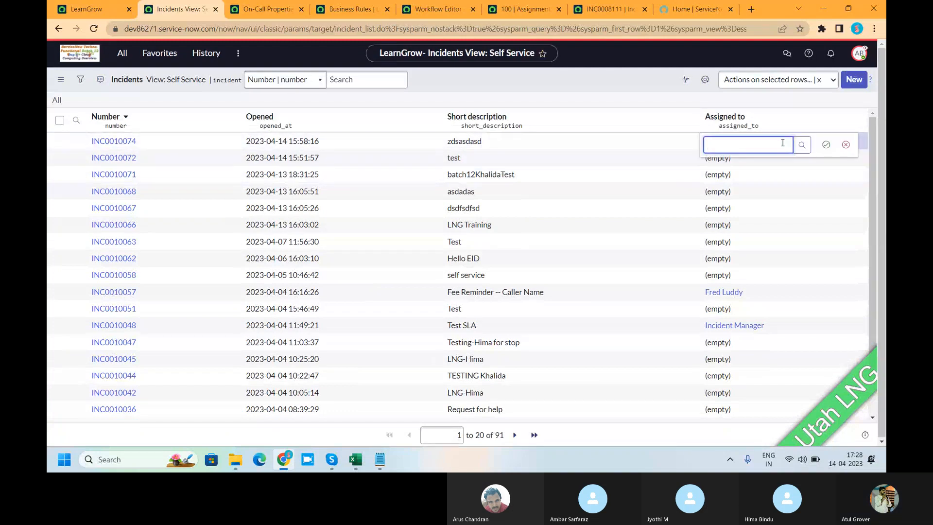
click(845, 146)
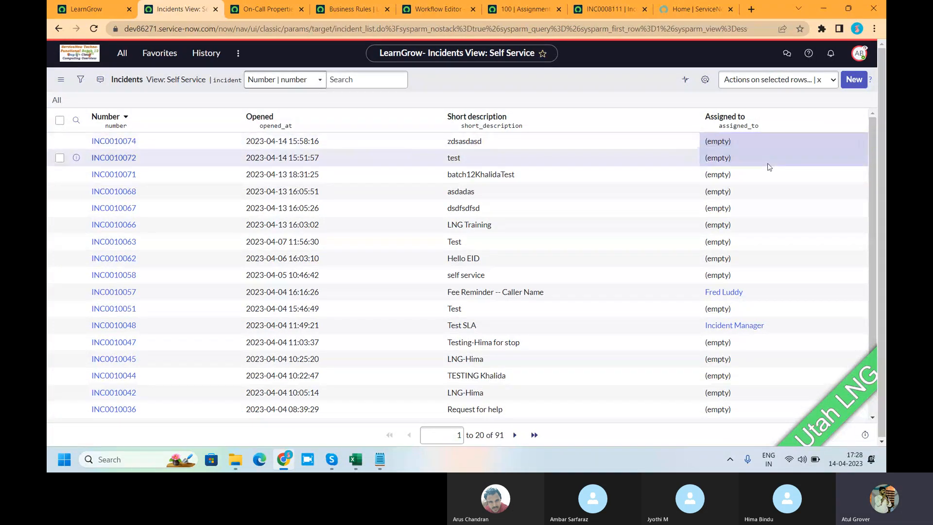
Test inline editing of the Assigned to cells for INC0010072 and INC0010071, cancelling each edit.
double_click(767, 158)
click(845, 161)
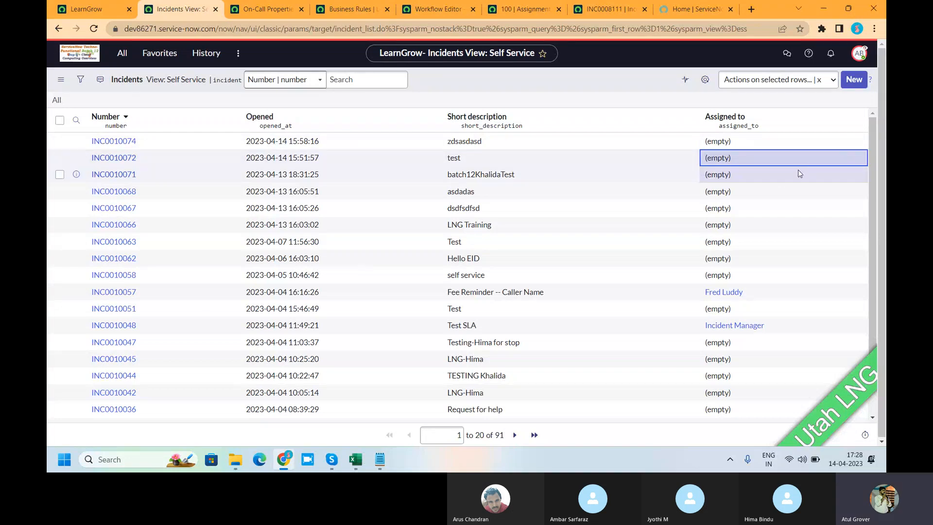
click(777, 175)
double_click(777, 174)
click(845, 177)
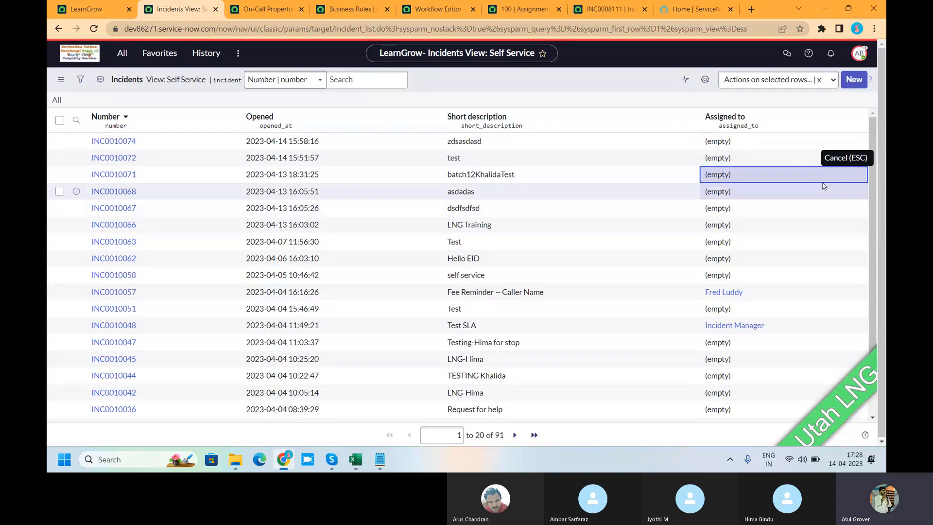
Return to the LearnGrow home page and end the user impersonation.
click(92, 9)
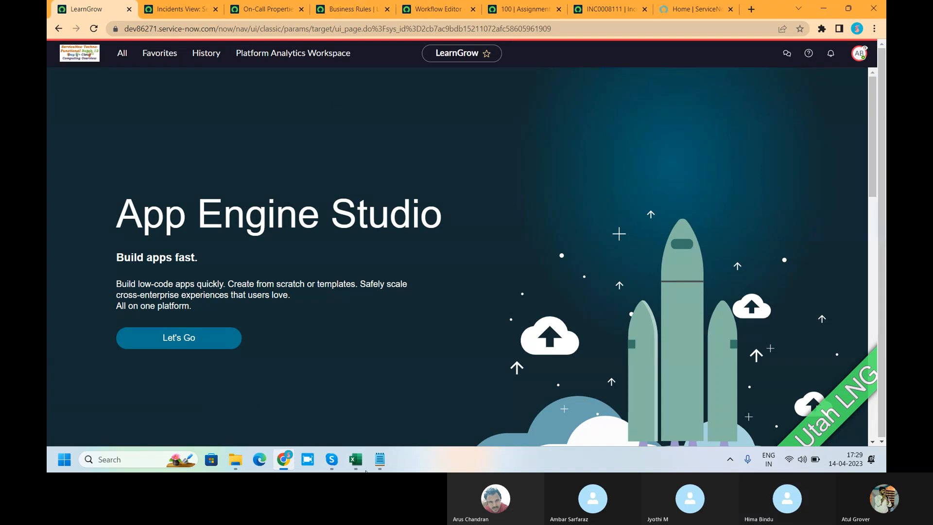
mouse_move(356, 457)
click(859, 55)
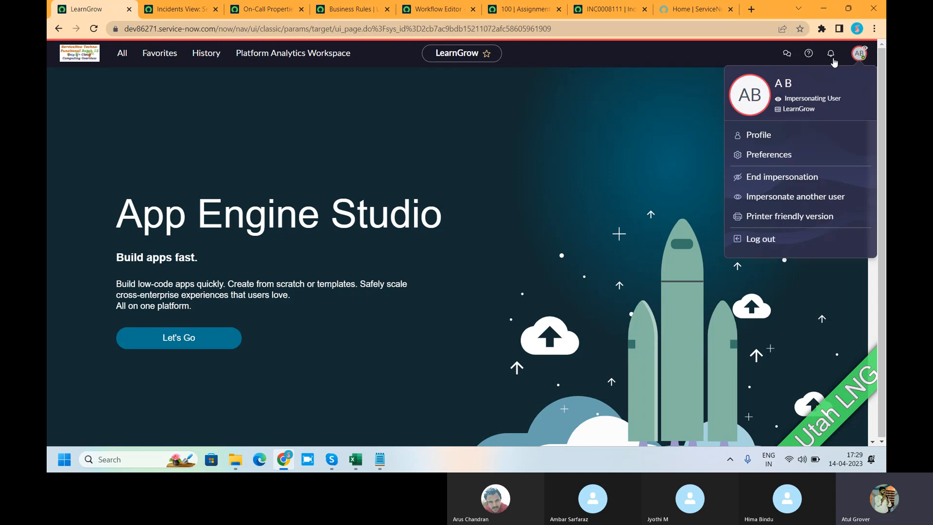
click(766, 179)
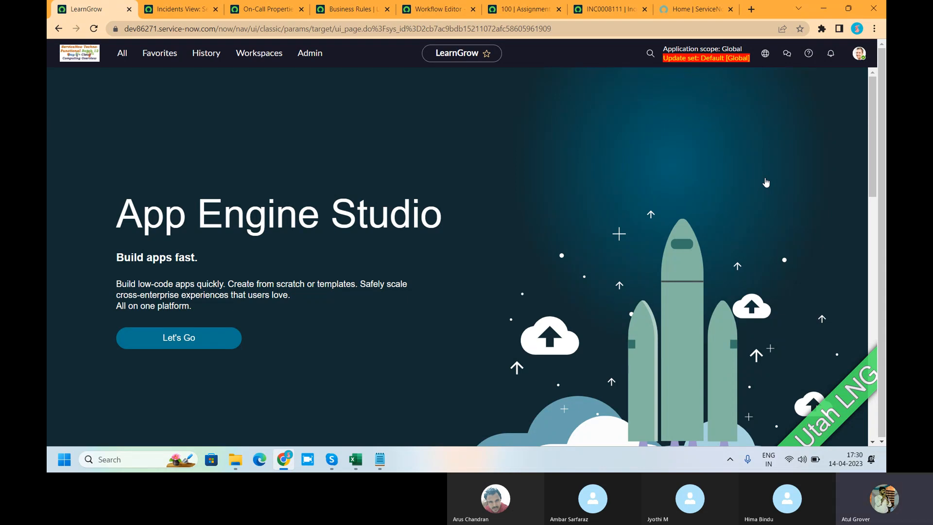
Find the Access Controls list with the navigator filter "acl" and filter its Name column by "*incide".
click(122, 53)
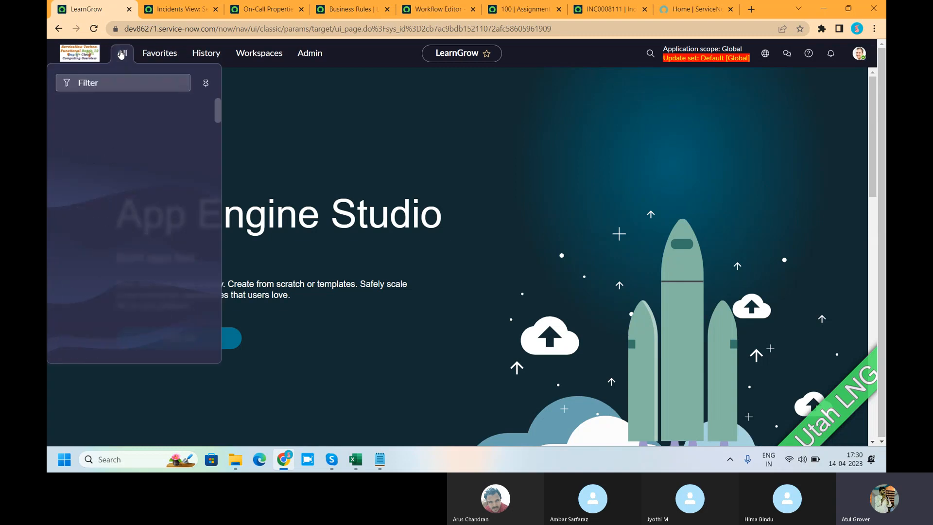
text(acl)
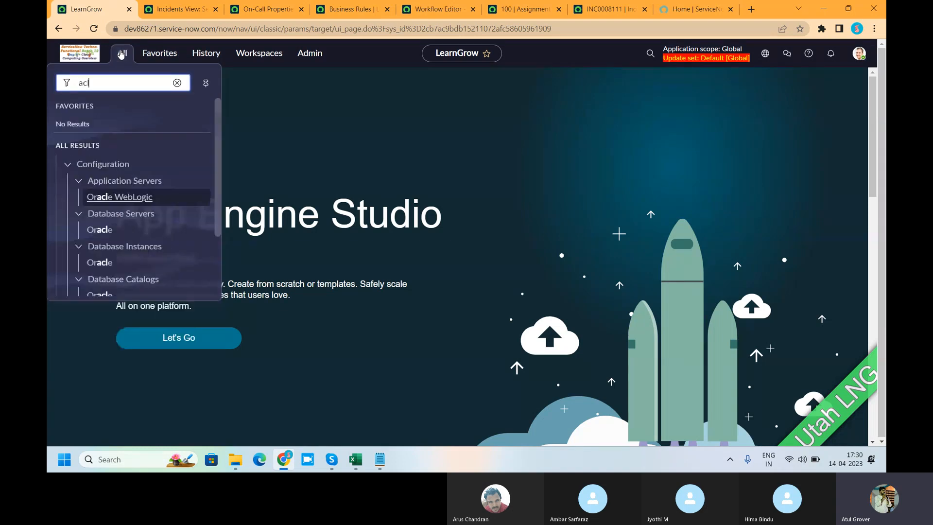
scroll(97, 243, down, 3)
click(148, 280)
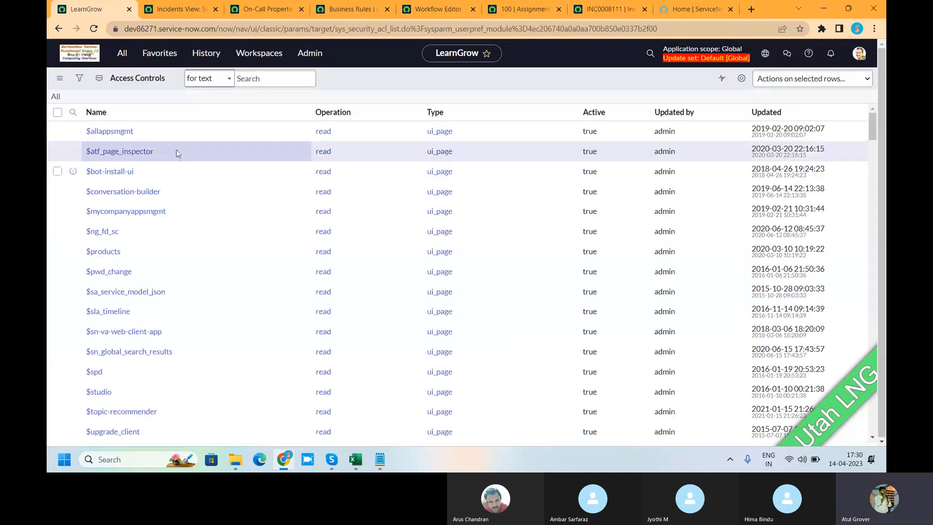
click(115, 136)
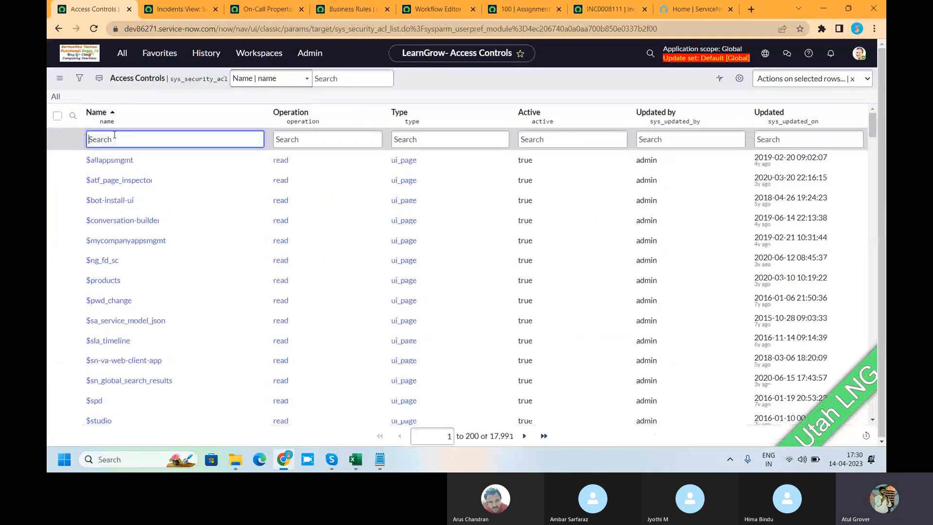
text(*incide)
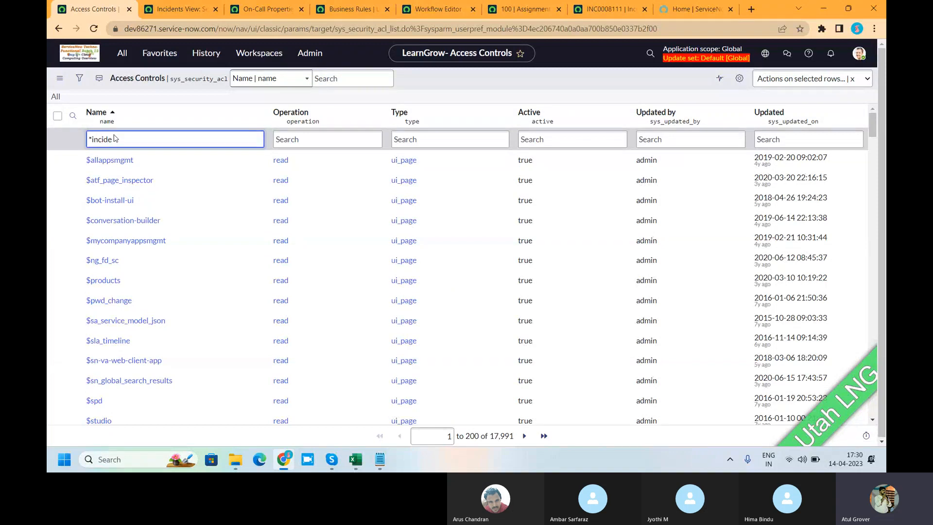
key(Return)
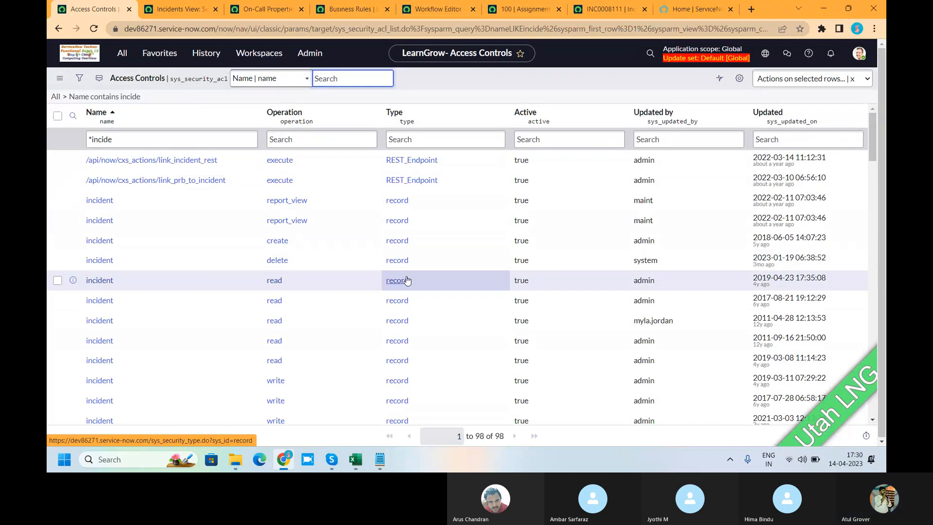
Open the incident record ACL for the create operation and examine its description, required roles, conditions and script.
click(93, 241)
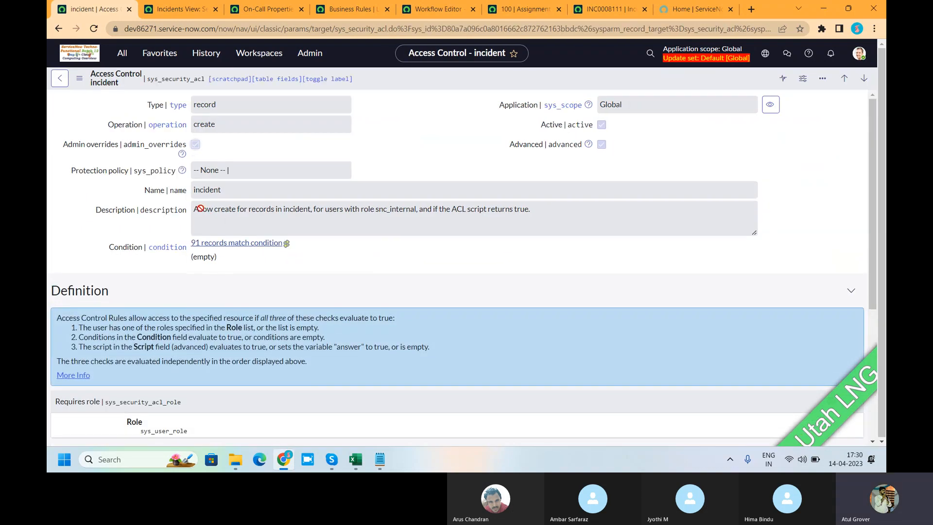
drag(332, 209, 546, 209)
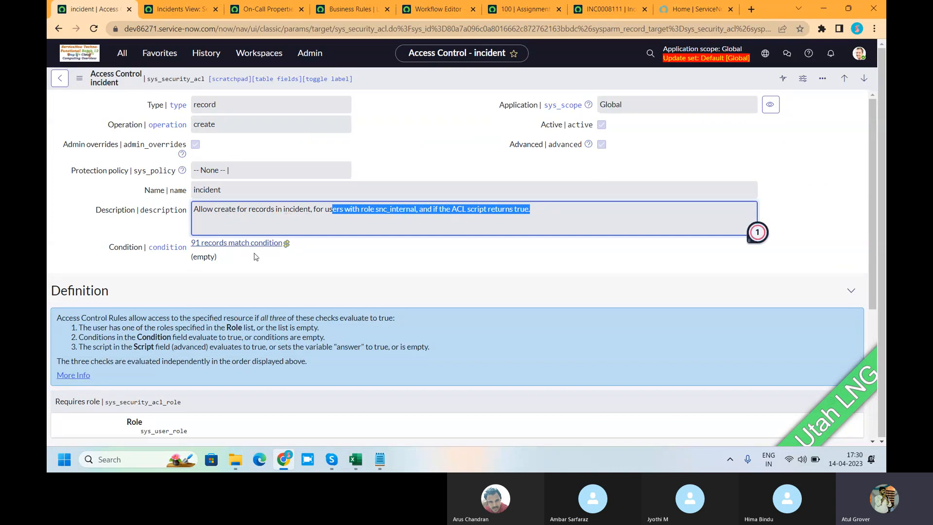
scroll(252, 263, down, 2)
scroll(213, 277, down, 1)
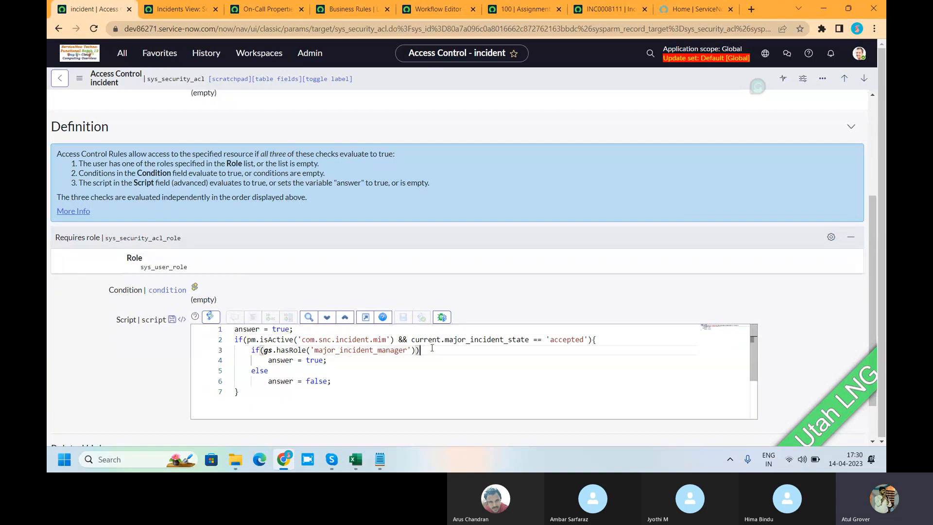
drag(433, 350, 311, 339)
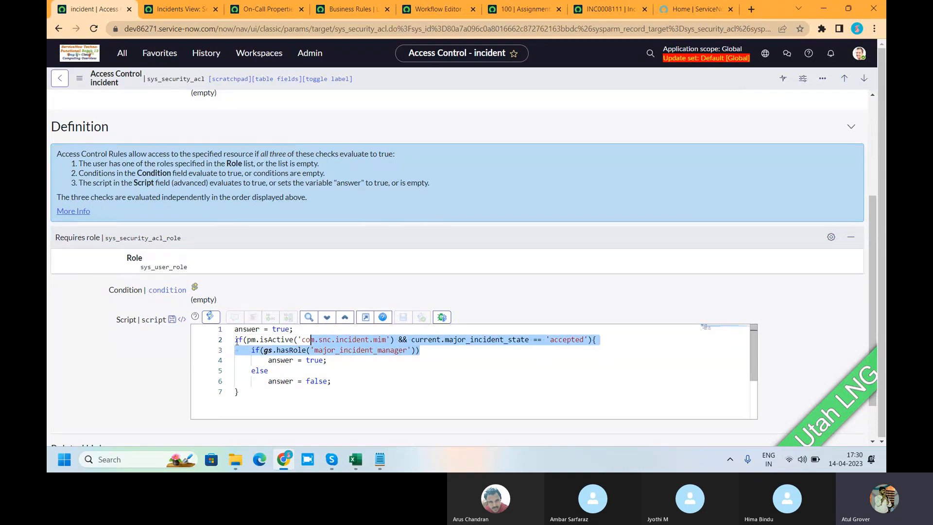
scroll(129, 318, up, 2)
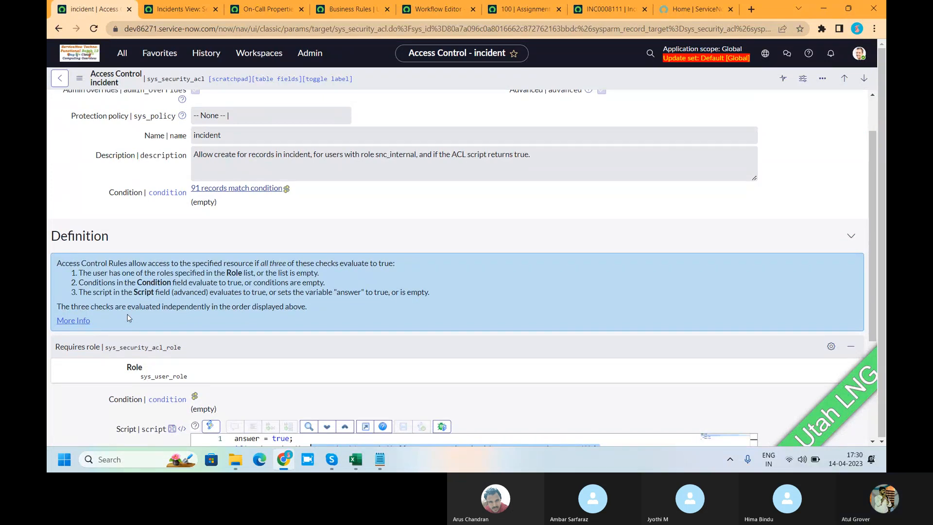
Switch to the Skype group call window.
mouse_move(332, 459)
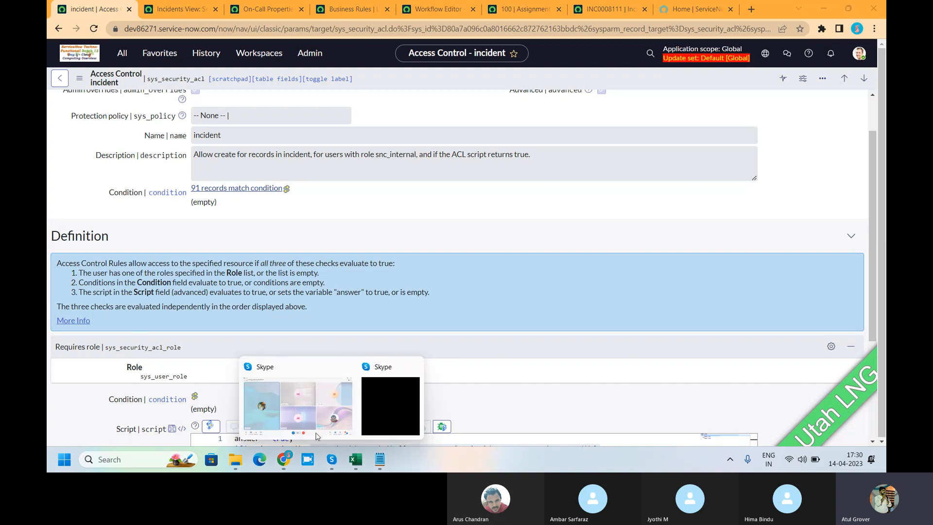
click(297, 407)
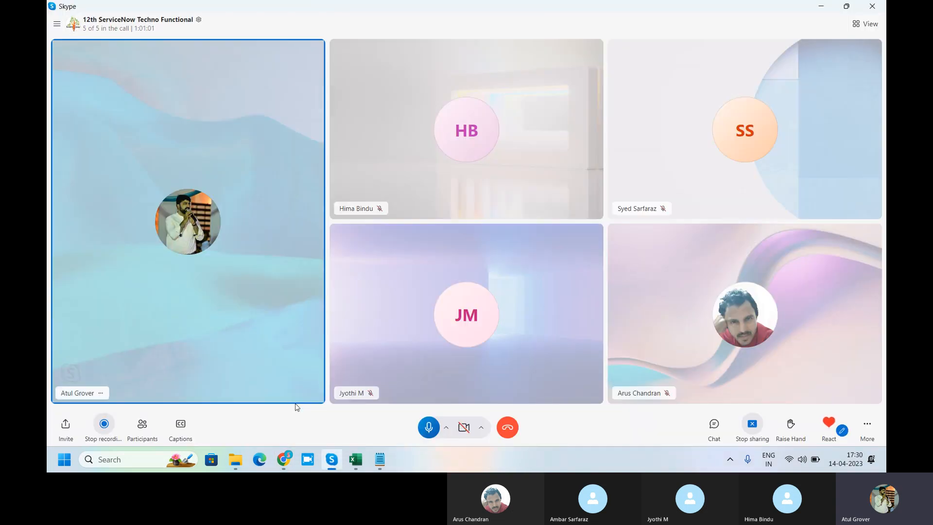